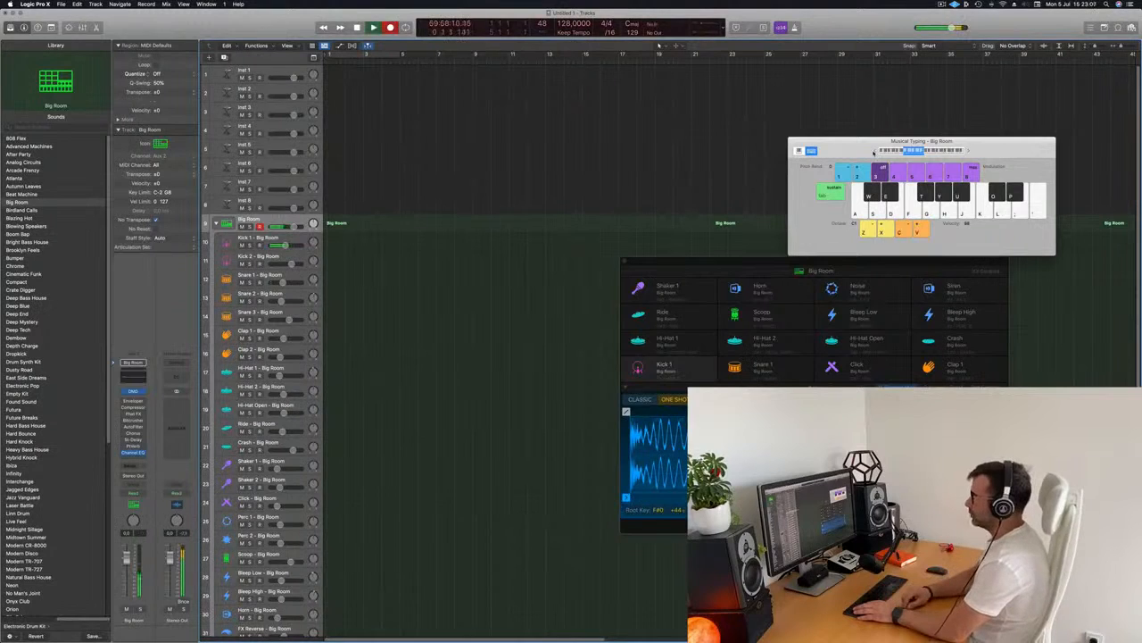
Play a kick note with musical typing and open the recorded Big Room region in the Piano Roll
key("a")
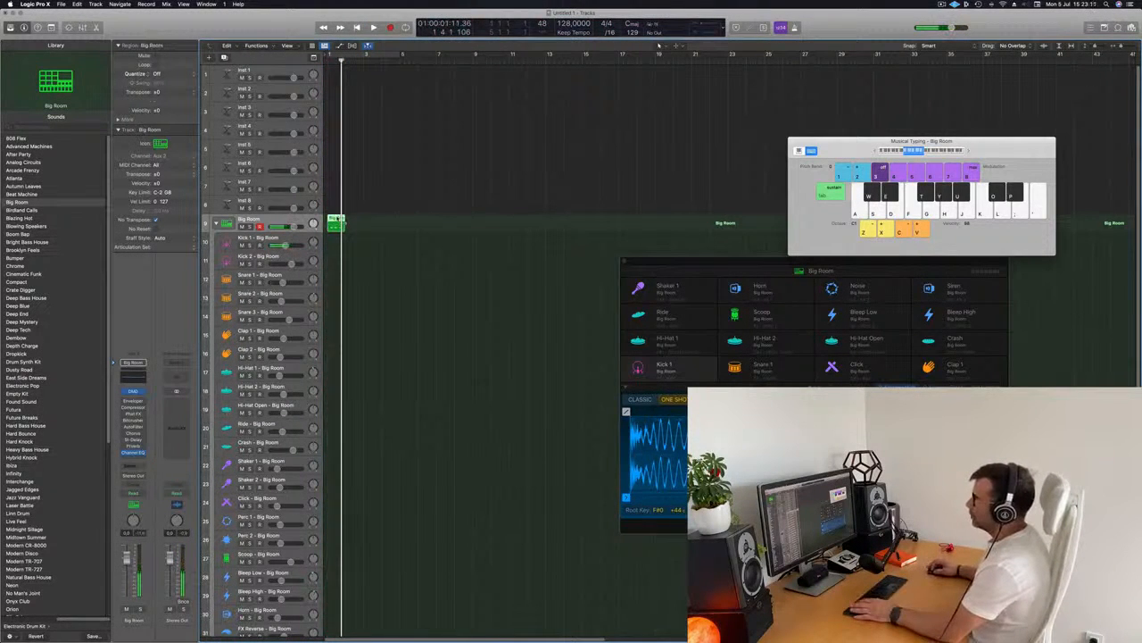
double_click(338, 226)
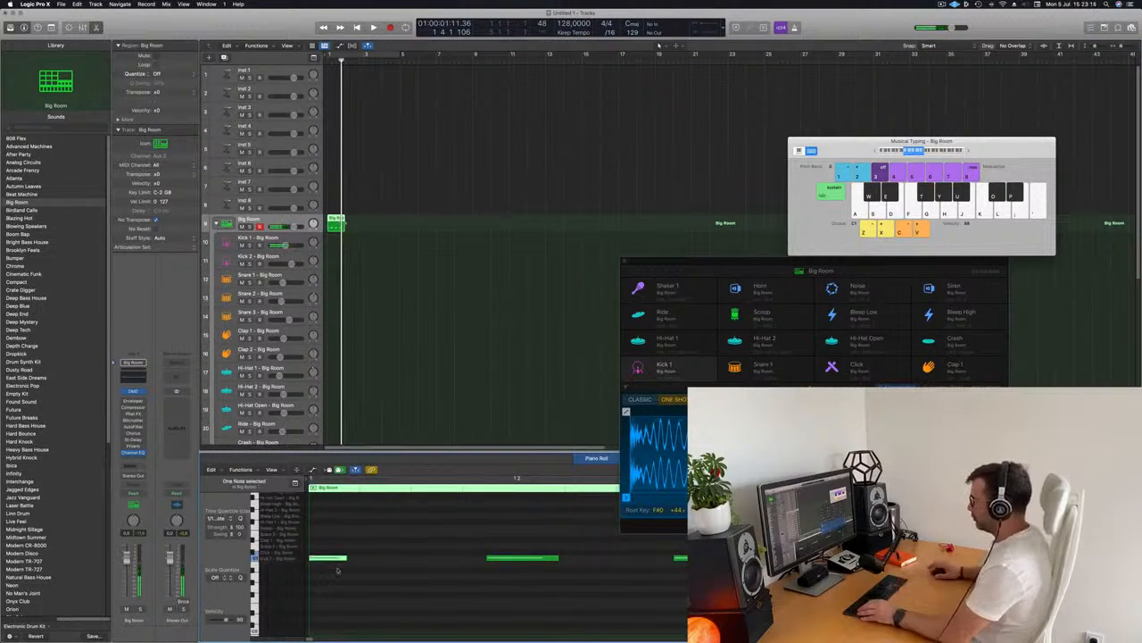
scroll(431, 552, "up", 1)
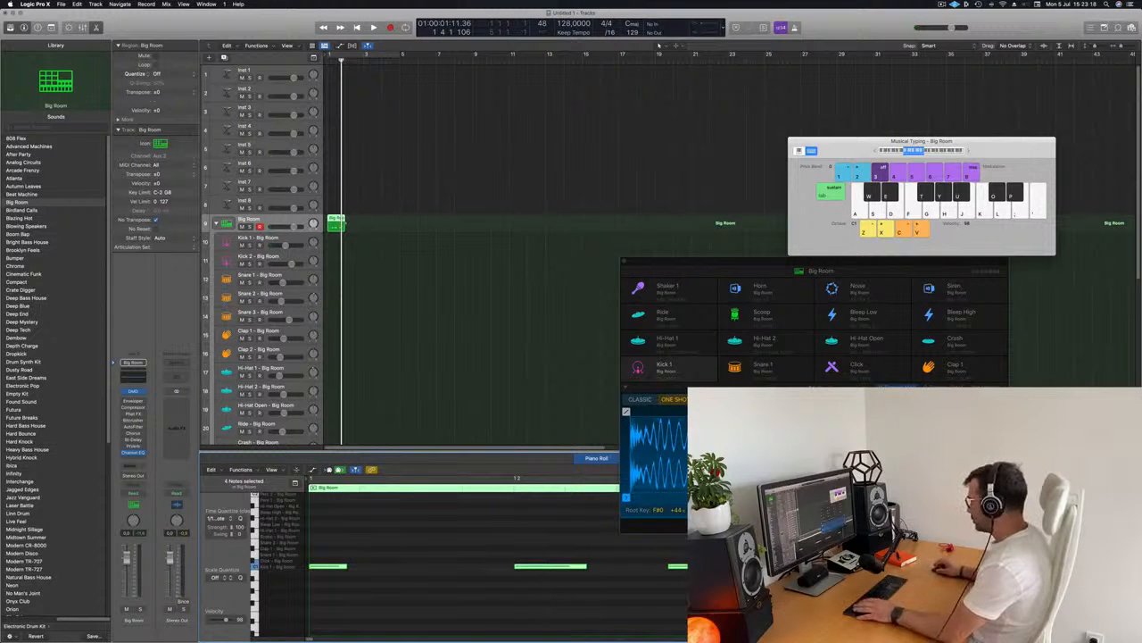
Move the Drum Machine Designer window higher and adjust the kick notes in the Piano Roll
left_click_drag(766, 264, 806, 139)
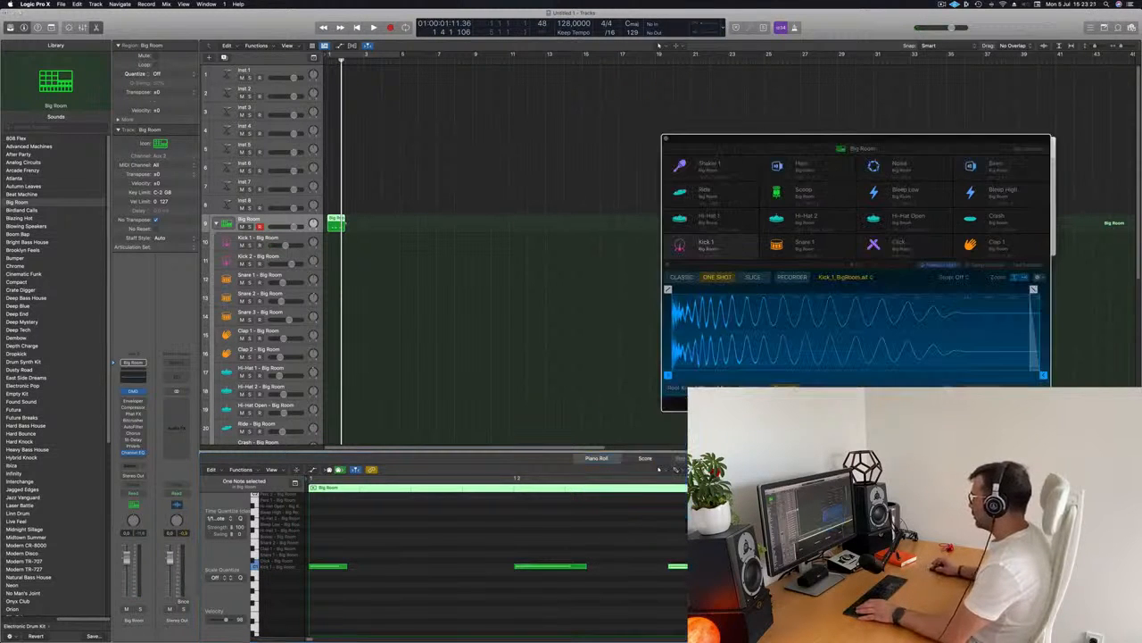
left_click_drag(700, 566, 747, 565)
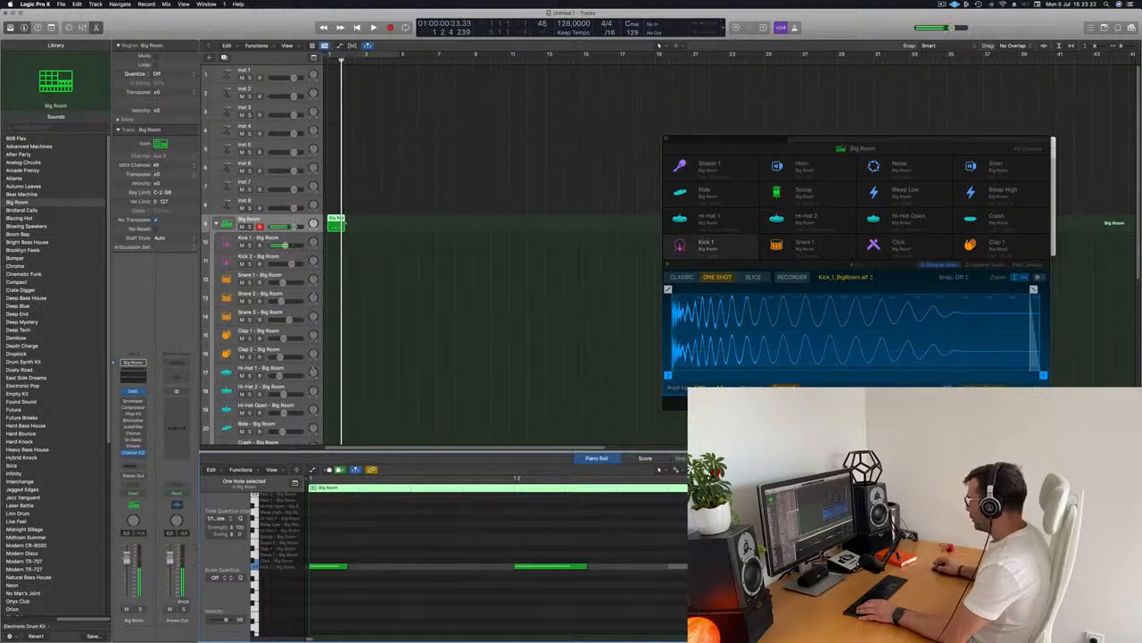
left_click_drag(966, 566, 937, 566)
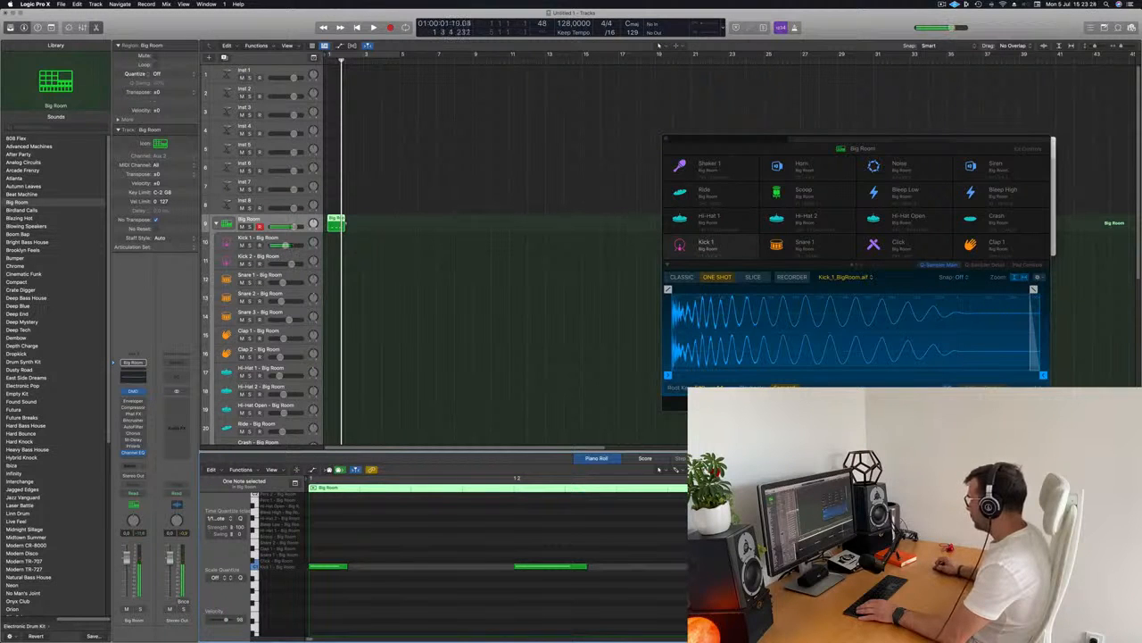
Select the kick region and repeat it to fill four bars
left_click(389, 215)
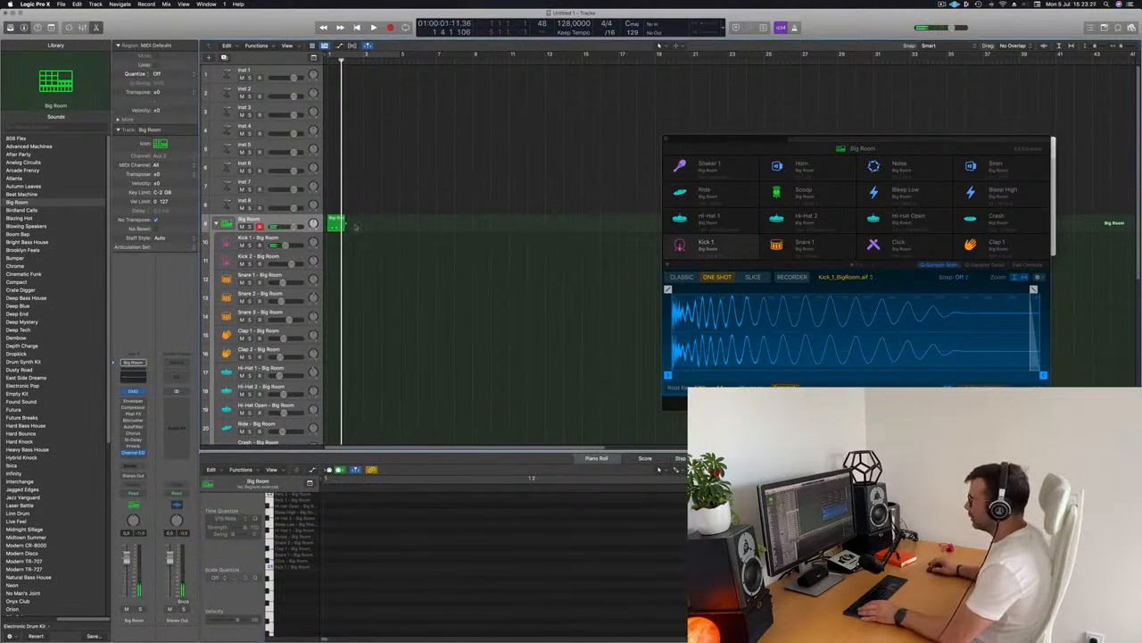
left_click(337, 221)
key("super+r")
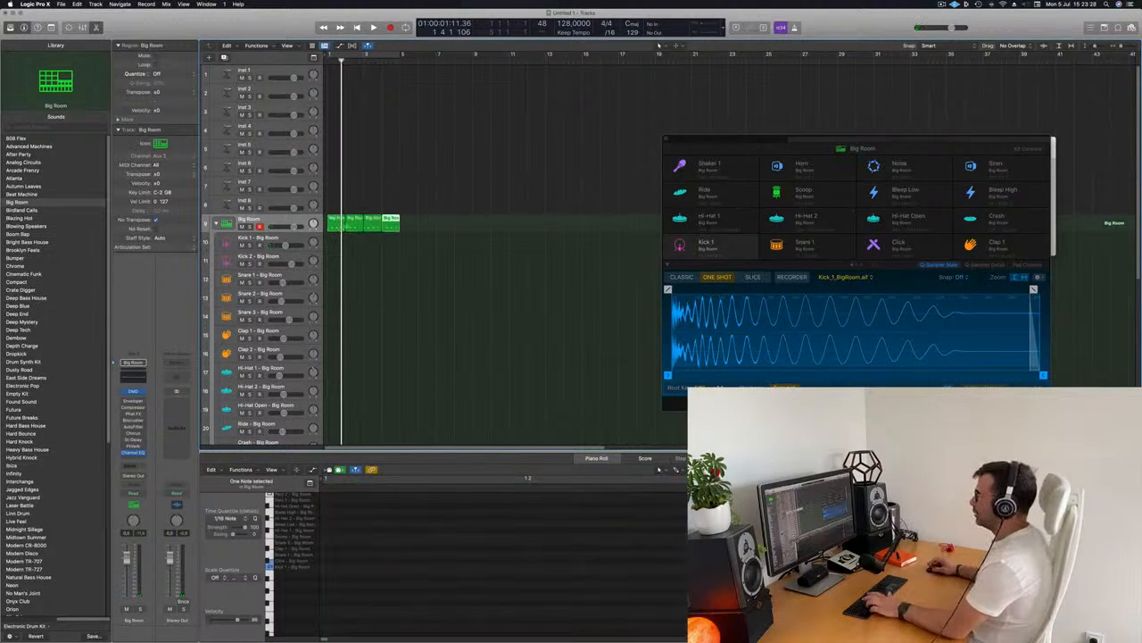
Move the repeated kick regions onto the Kick 1 - Big Room track and play them back
key("u")
key("space")
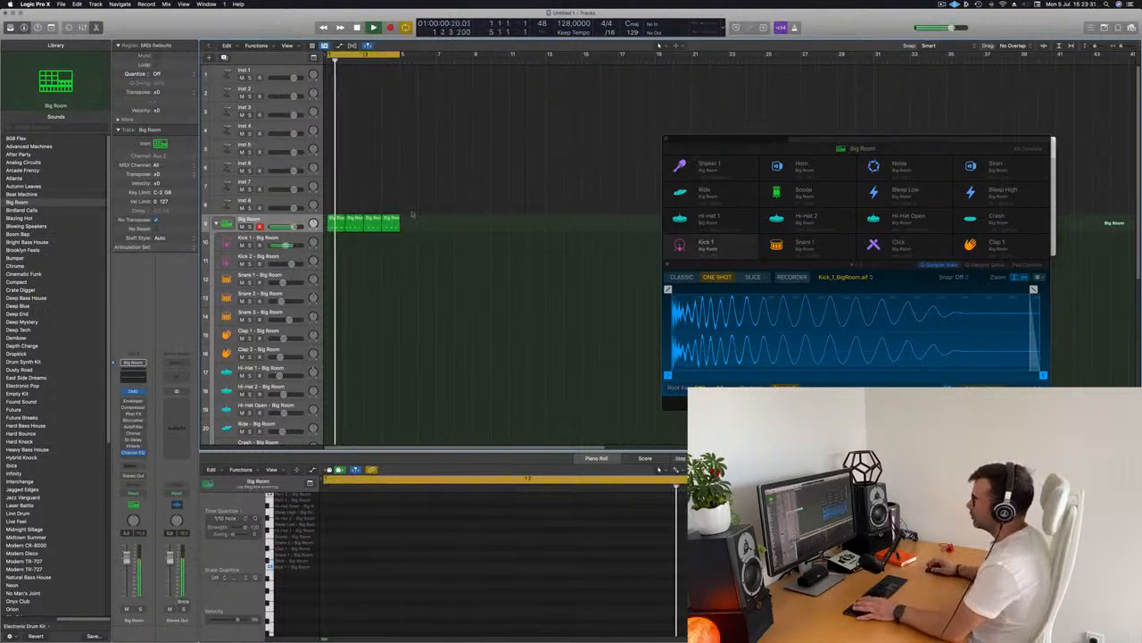
left_click_drag(442, 225, 343, 248)
left_click(354, 555)
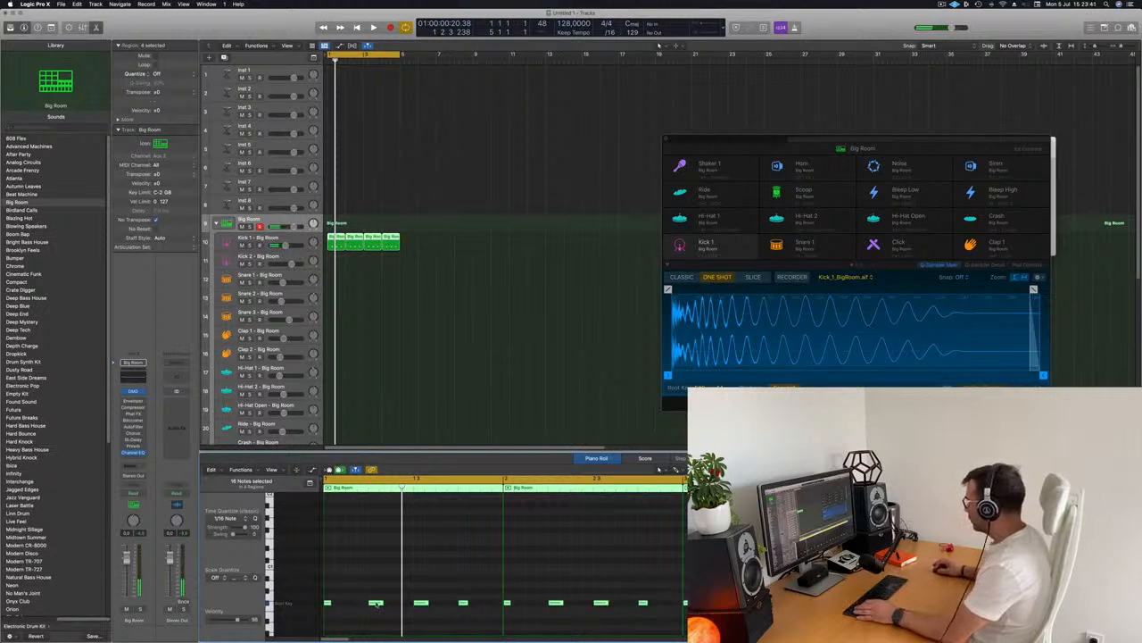
key("space")
Copy the first kick region onto the Hi-Hat 1 - Big Room track and select its notes
left_click(435, 250)
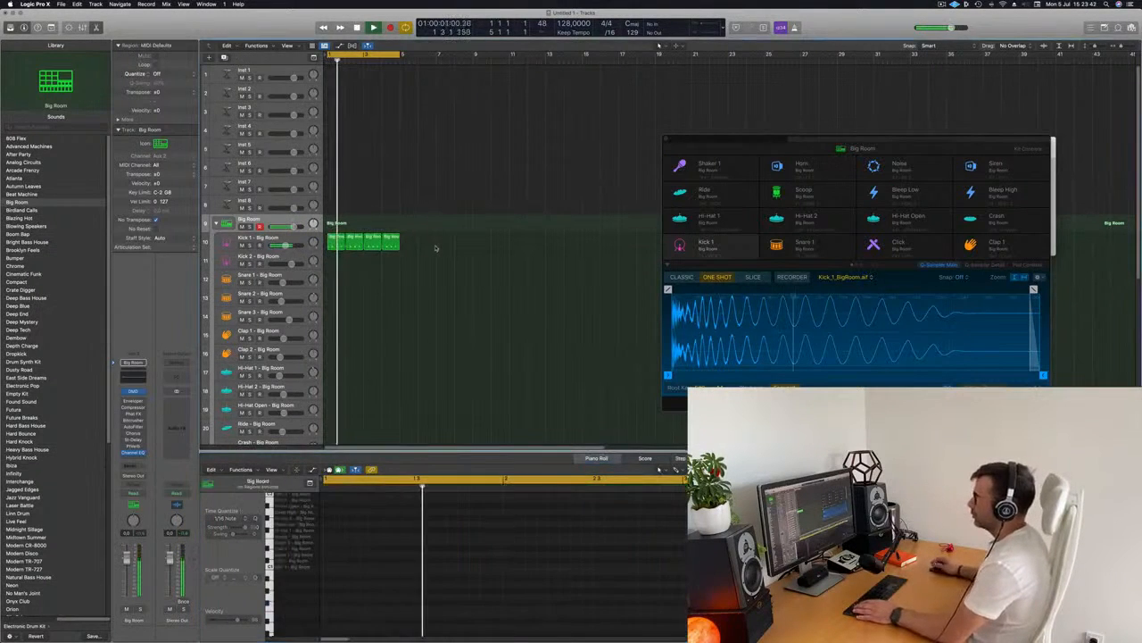
left_click(336, 241)
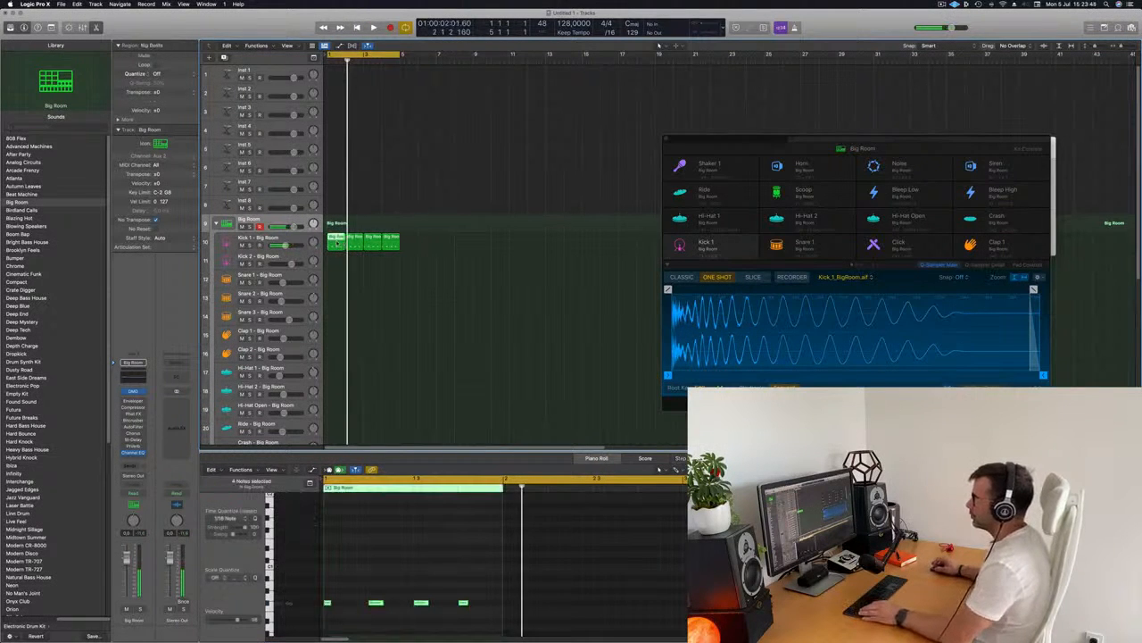
left_click_drag(337, 241, 336, 371)
left_click_drag(465, 620, 322, 634)
Repeat the hi-hat region to fill four bars, deleting the extra copy
scroll(358, 565, "up", 2)
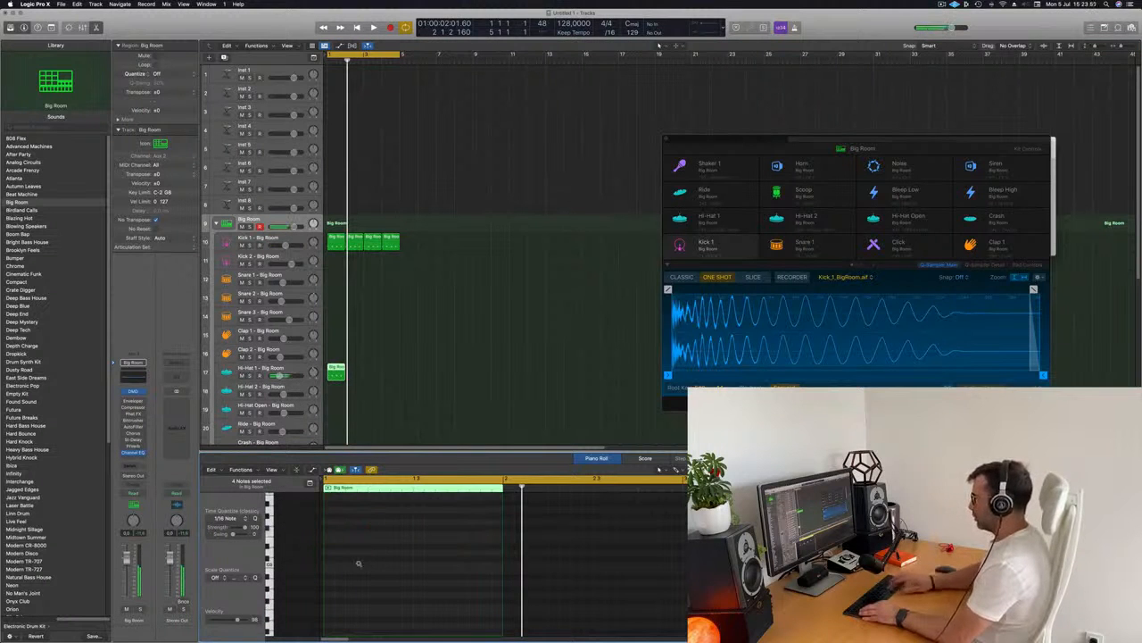
scroll(360, 565, "up", 5)
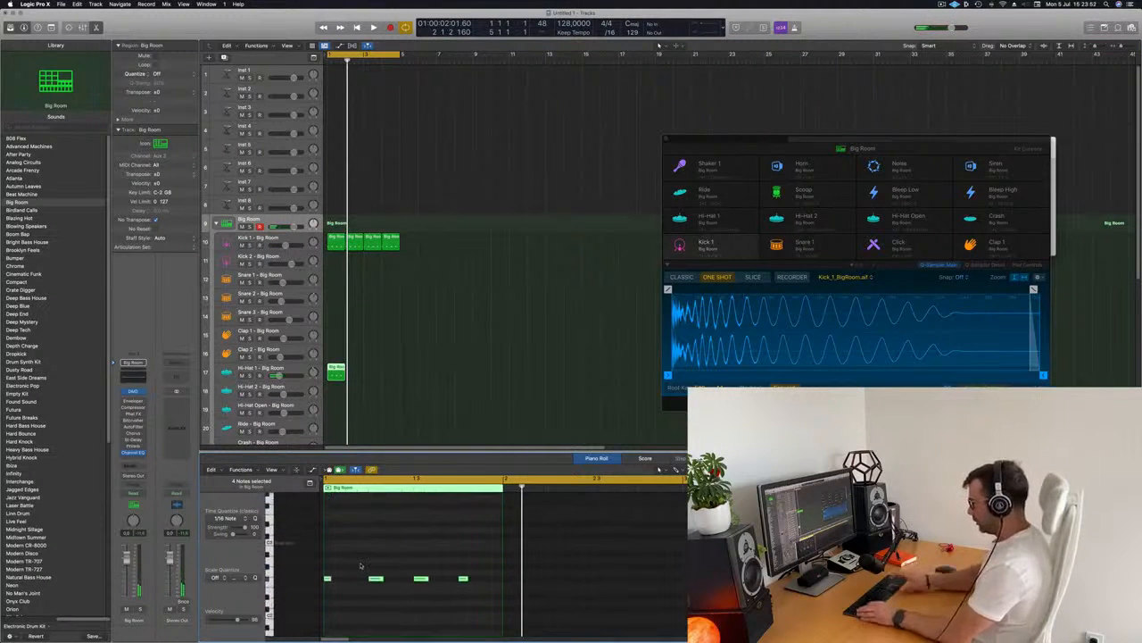
key("space")
key("super+r")
key("super+r")
key("super+r")
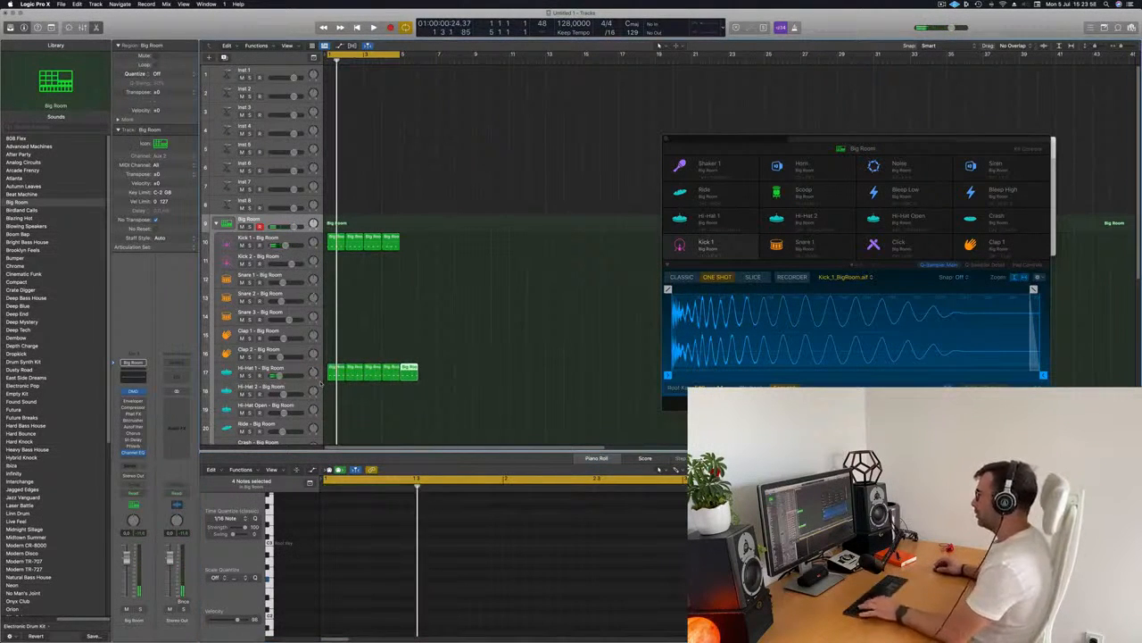
key("Delete")
Copy the first hi-hat region onto the Snare 1 - Big Room track and select its notes
scroll(387, 351, "down", 2)
key("super+Up")
key("super+Up")
key("super+Up")
key("super+Up")
key("super+Up")
key("space")
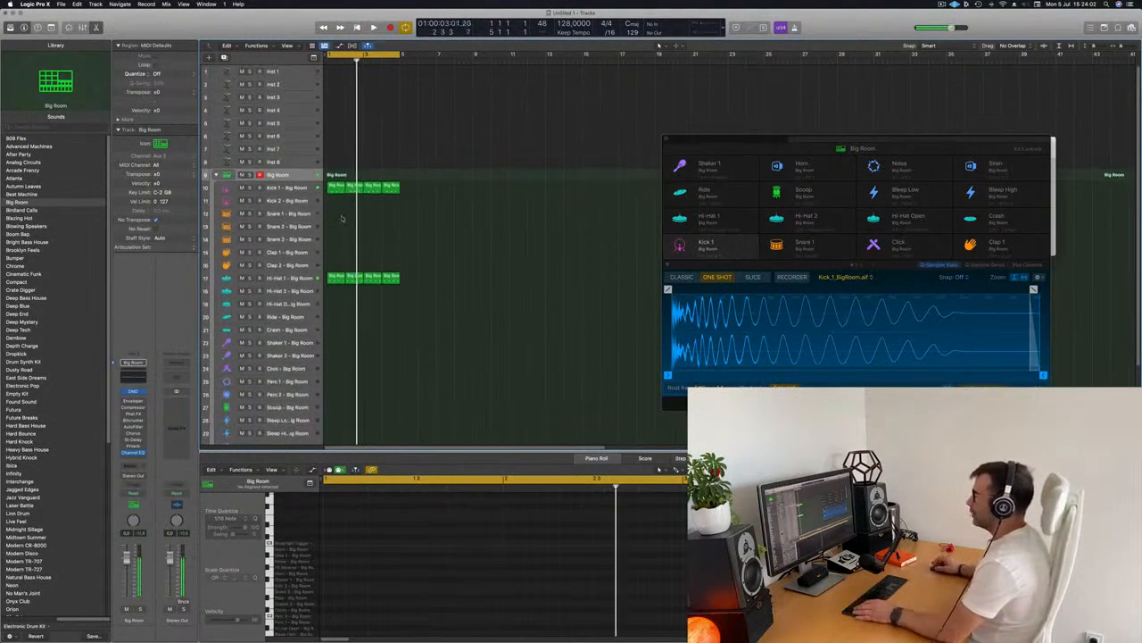
left_click(337, 278)
left_click_drag(335, 277, 335, 214)
left_click_drag(341, 559, 512, 606)
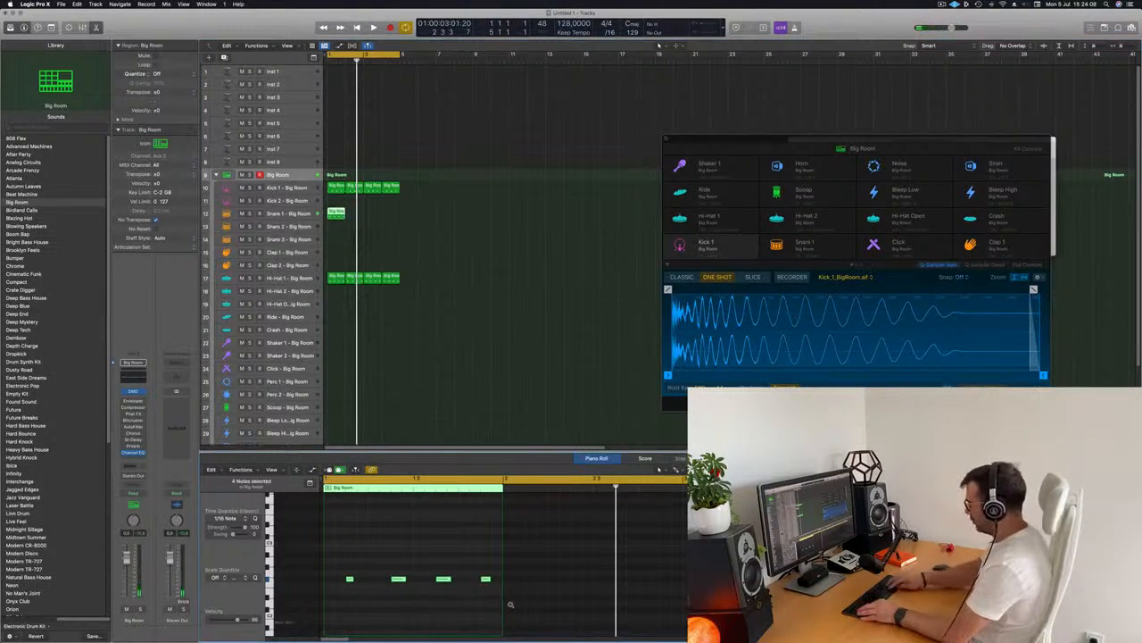
Delete all but one note from the snare region while auditioning playback
scroll(380, 598, "down", 5)
key("space")
key("space")
scroll(366, 571, "up", 2)
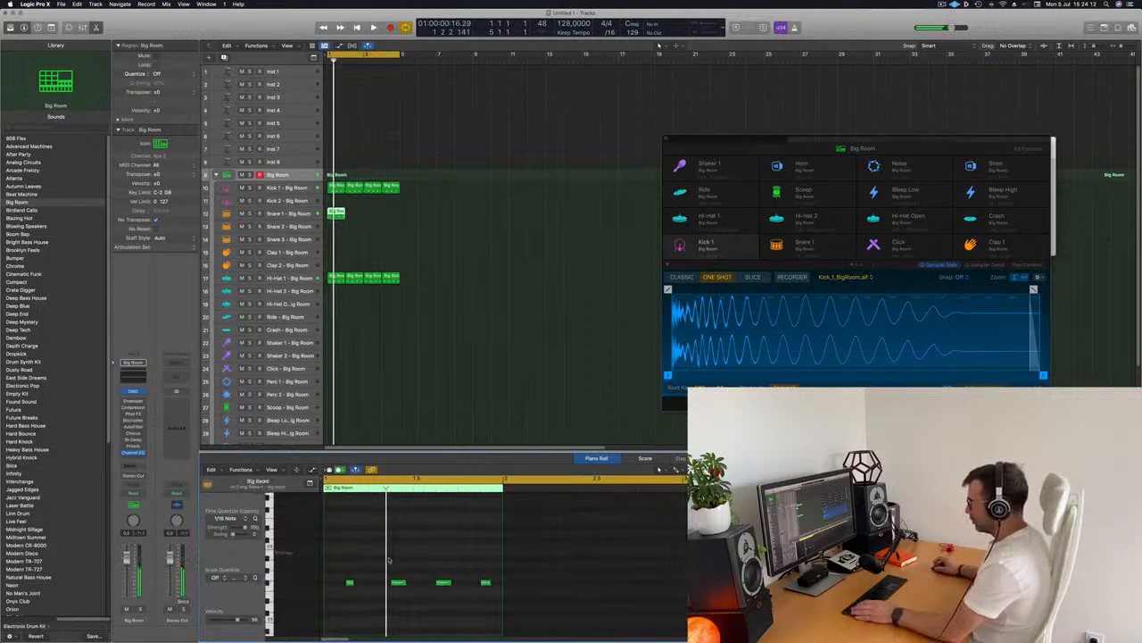
key("space")
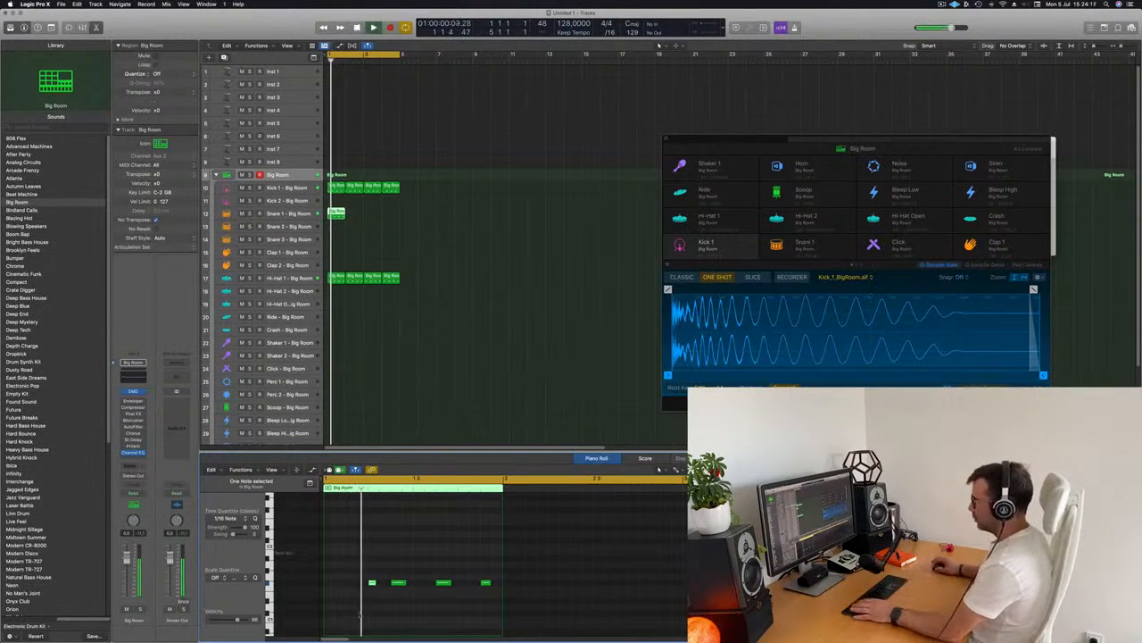
key("Delete")
left_click_drag(430, 562, 545, 631)
key("Delete")
key("space")
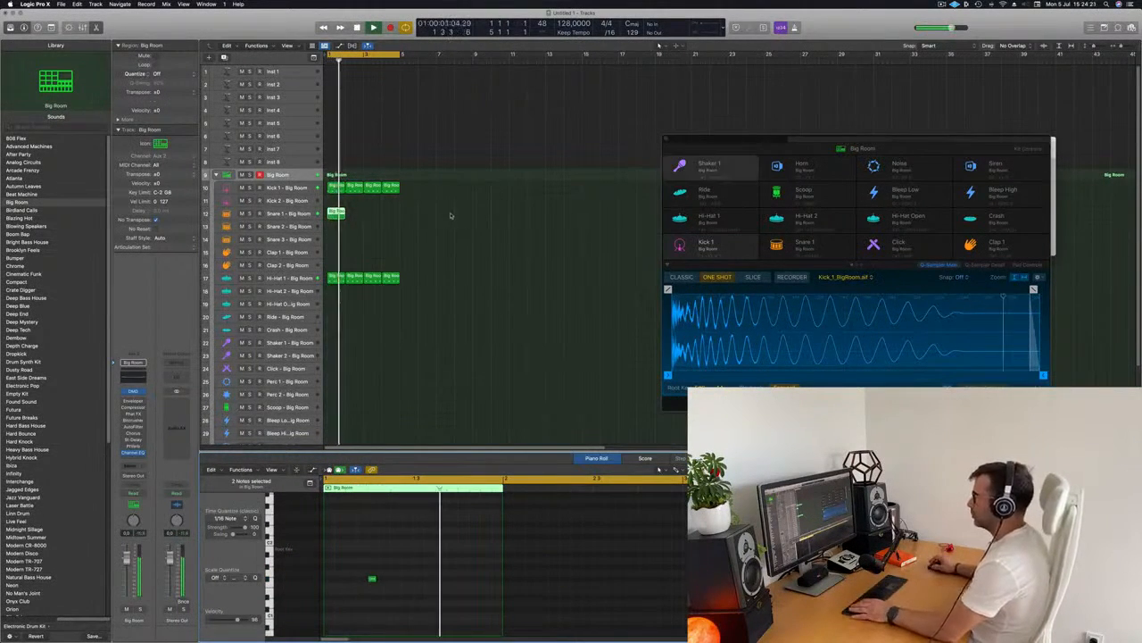
Select the snare region and repeat it to fill four bars
key("space")
key("space")
left_click_drag(368, 203, 328, 216)
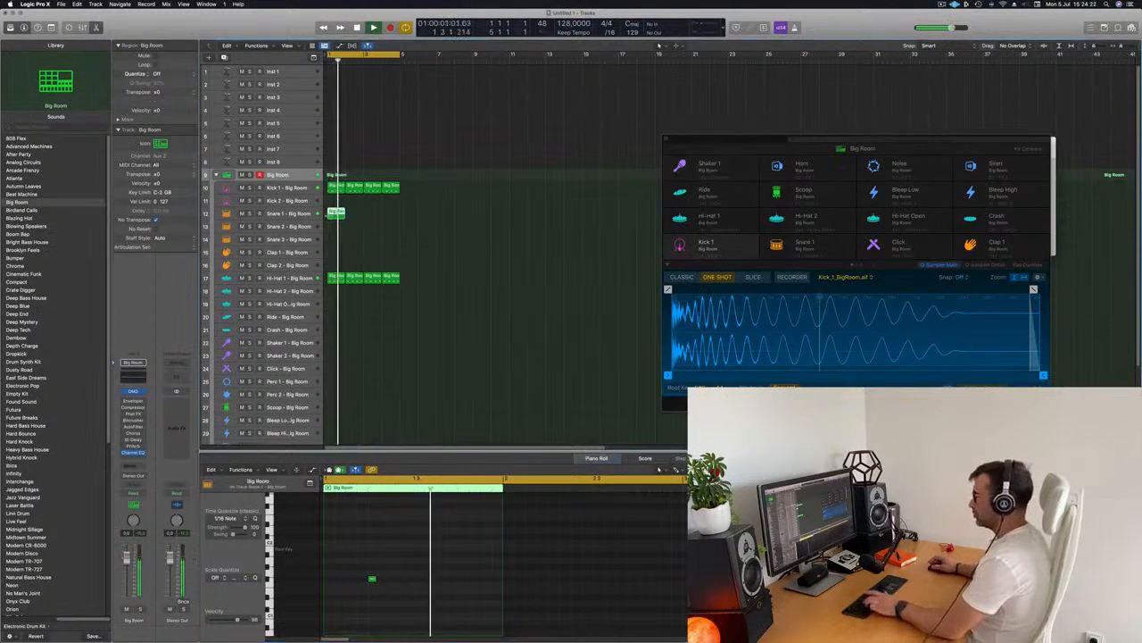
key("super+r")
key("super+r")
key("super+r")
left_click(494, 247)
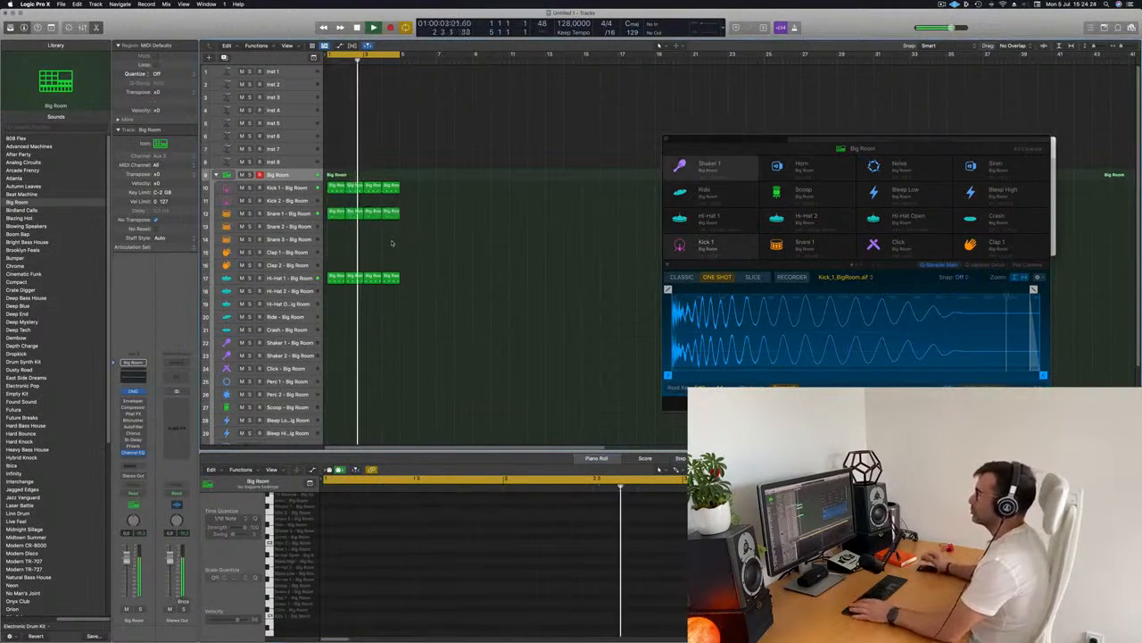
Copy the first kick region onto the Ride - Big Room track and return to the start
scroll(477, 291, "down", 2)
scroll(438, 290, "down", 2)
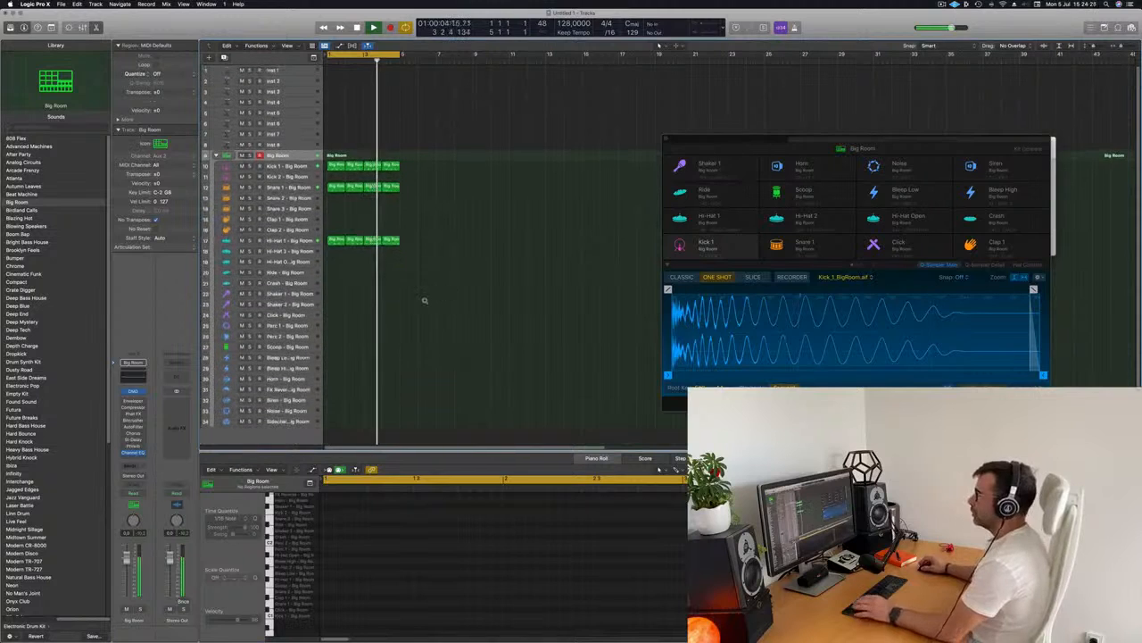
key("space")
left_click(334, 241)
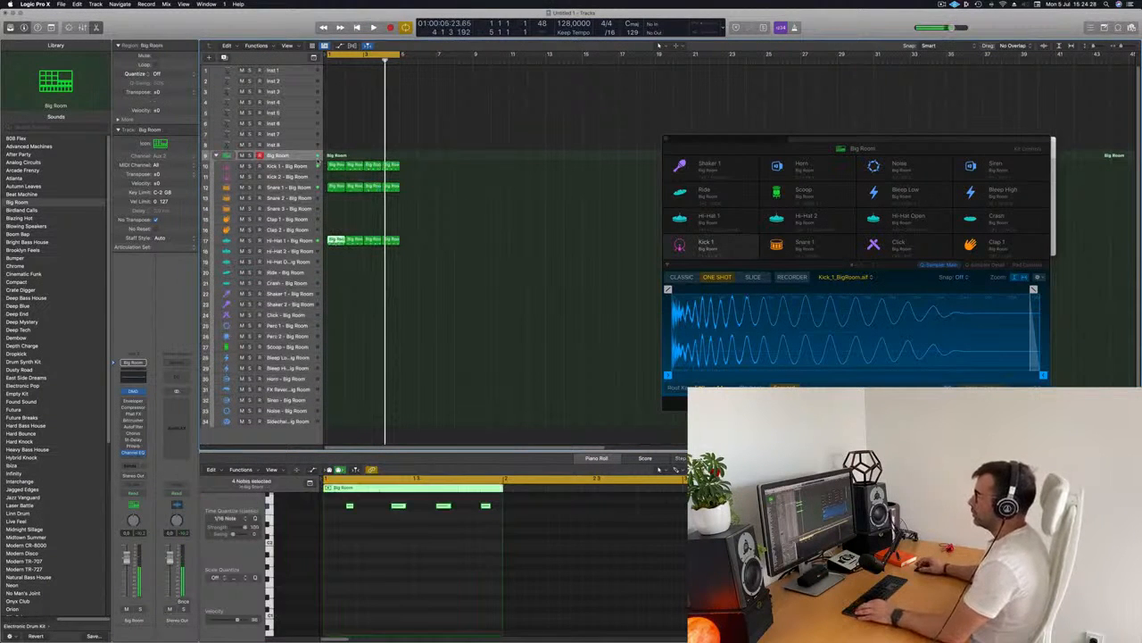
left_click(334, 166)
left_click_drag(332, 168, 339, 272)
key("Return")
Transpose the notes in the ride region up an octave and audition them
key("space")
key("space")
left_click(286, 562)
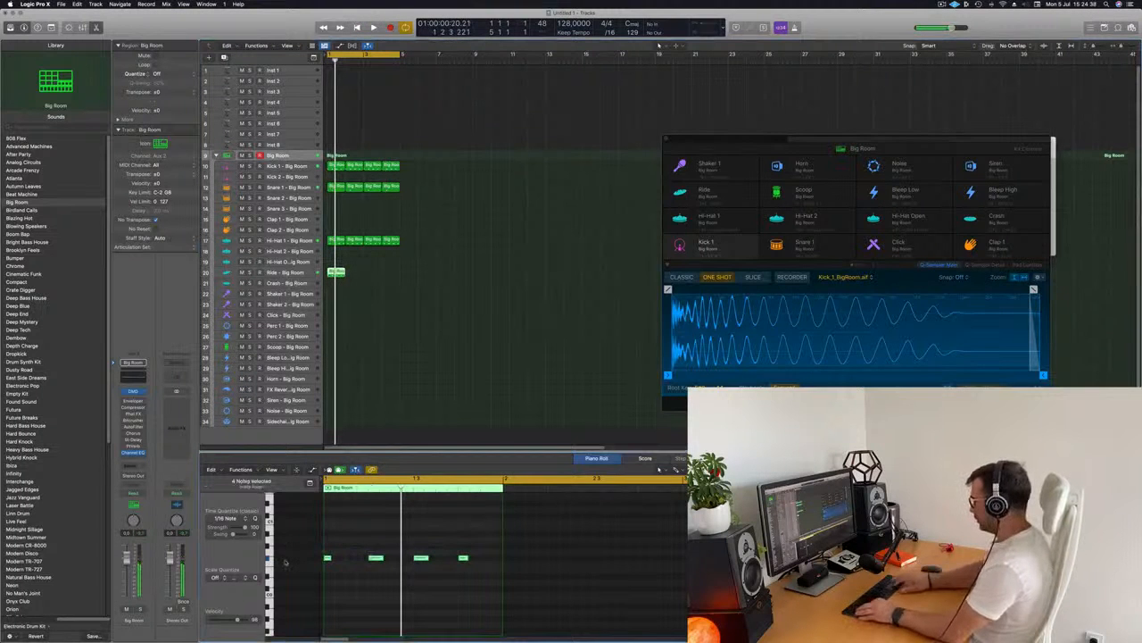
key("space")
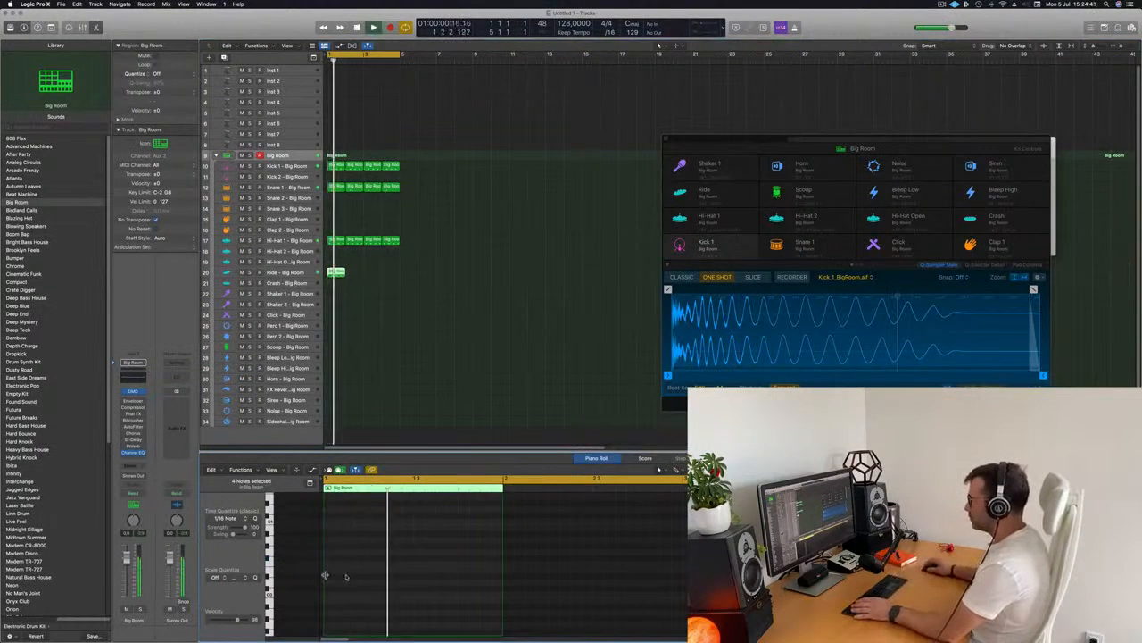
key("alt+shift+Up")
key("Return")
key("space")
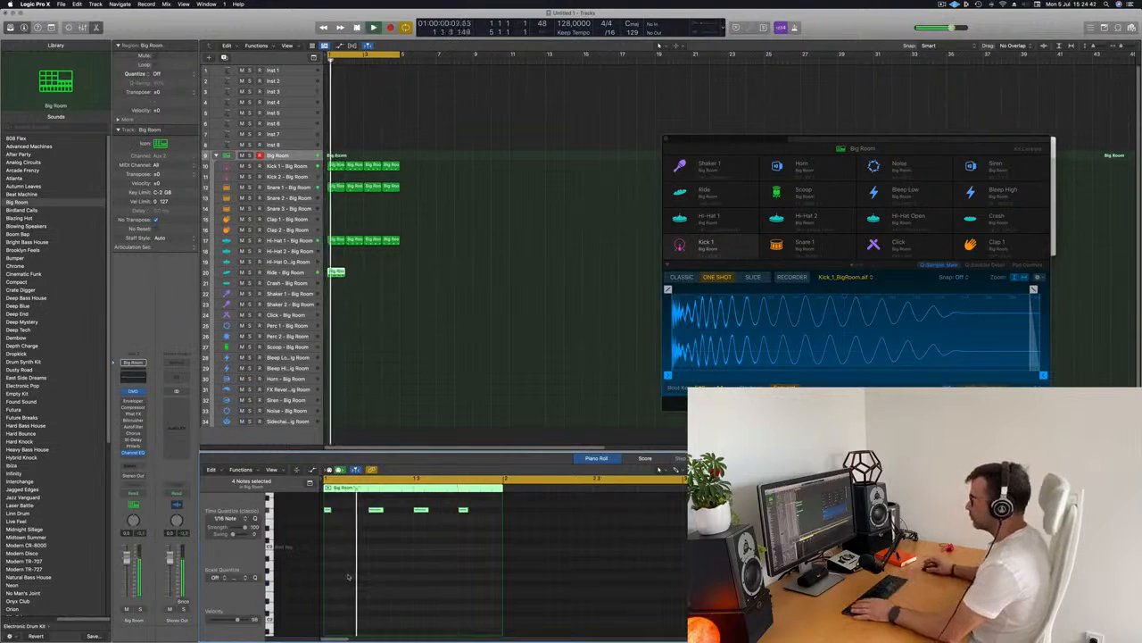
key("Return")
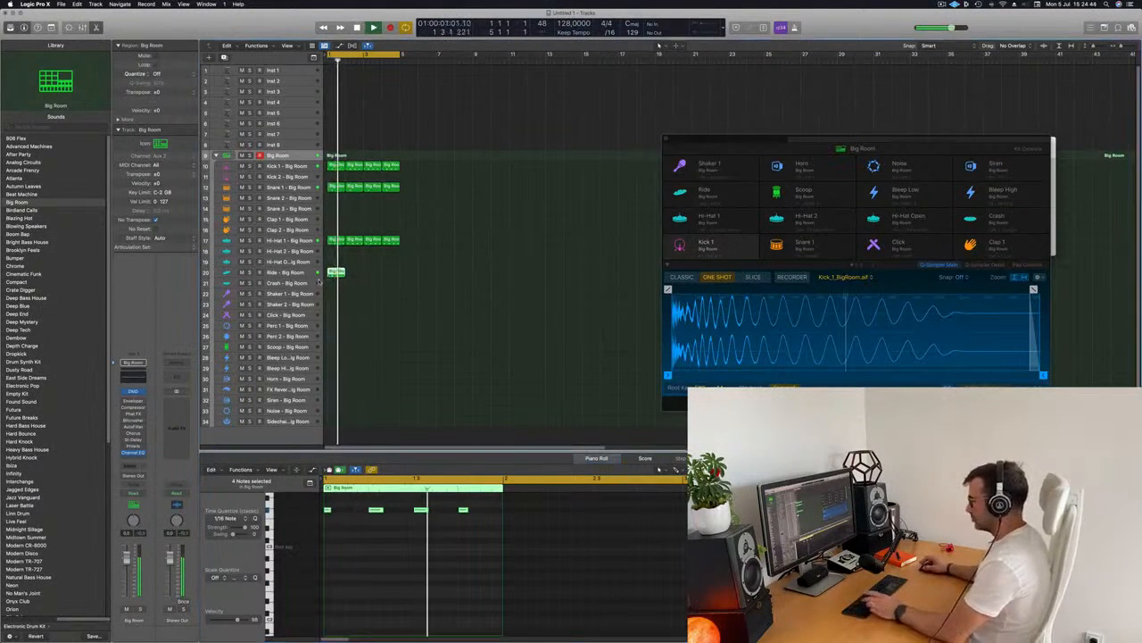
Create a duplicate Big Room track and repeat the ride region to fill four bars
key("super+d")
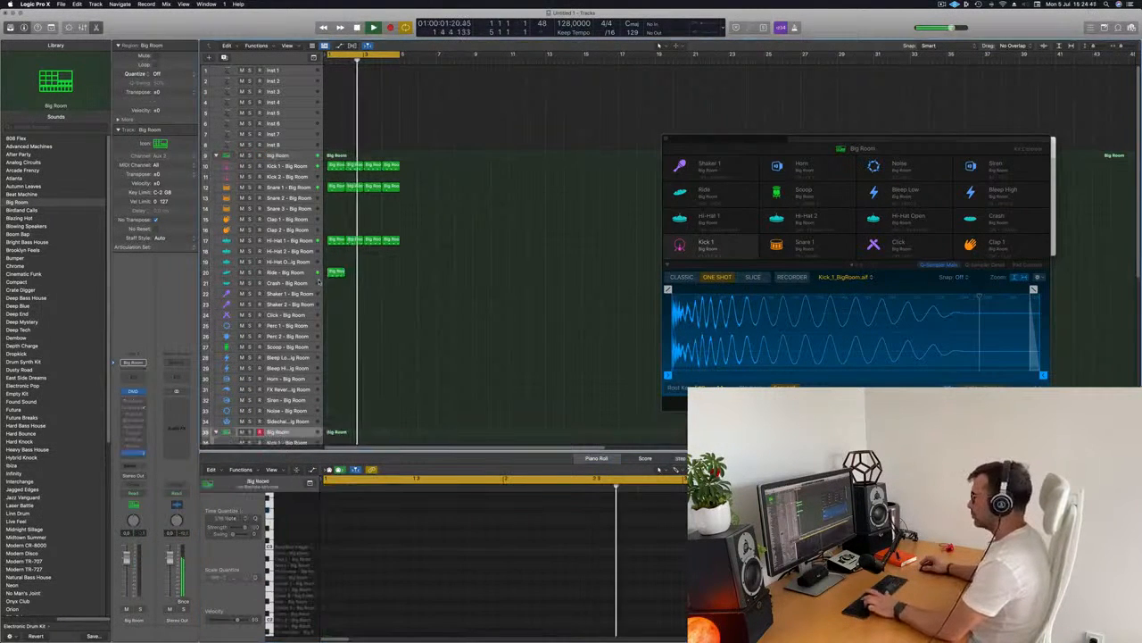
left_click_drag(361, 267, 324, 294)
key("super+r")
key("super+r")
key("super+r")
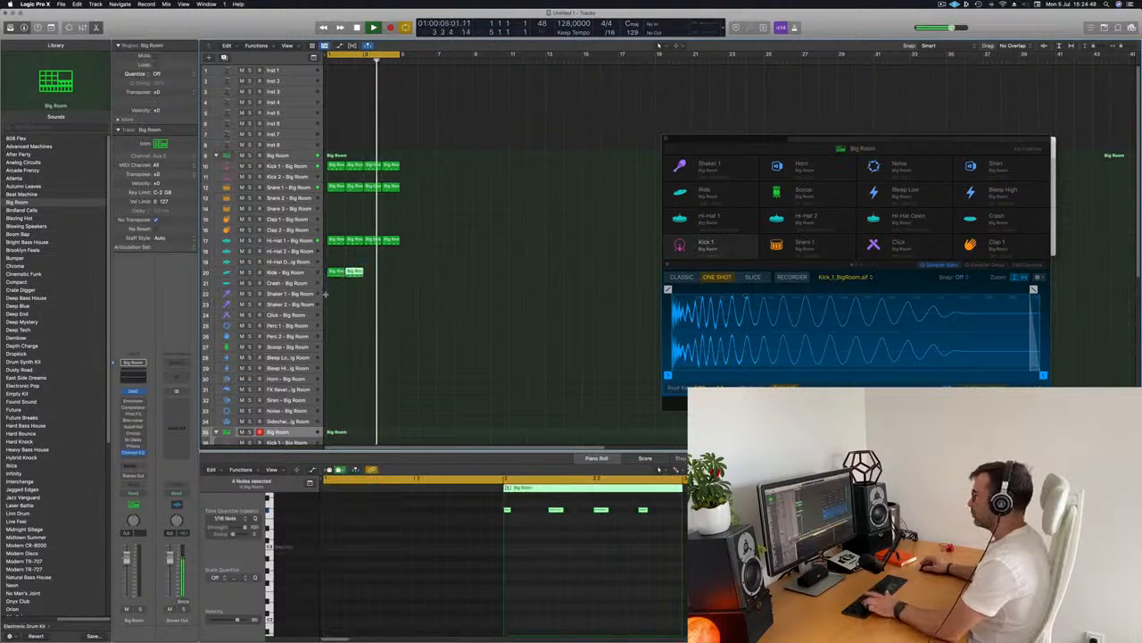
Play back the pattern and select the Ride track to browse its sounds in the Library
key("space")
key("space")
left_click(286, 273)
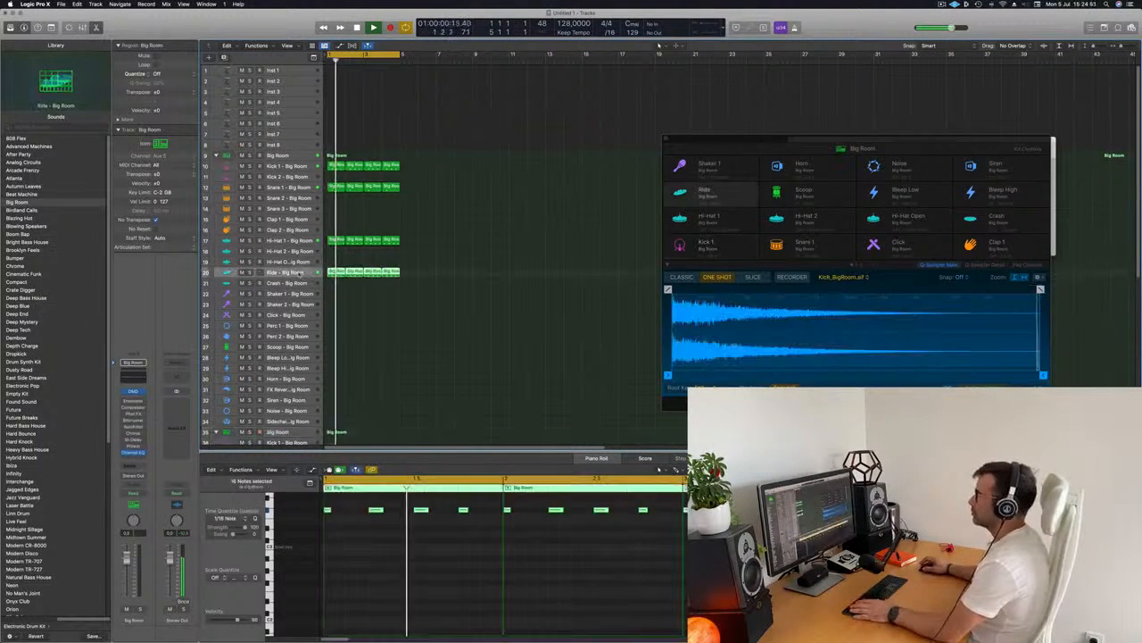
left_click(366, 323)
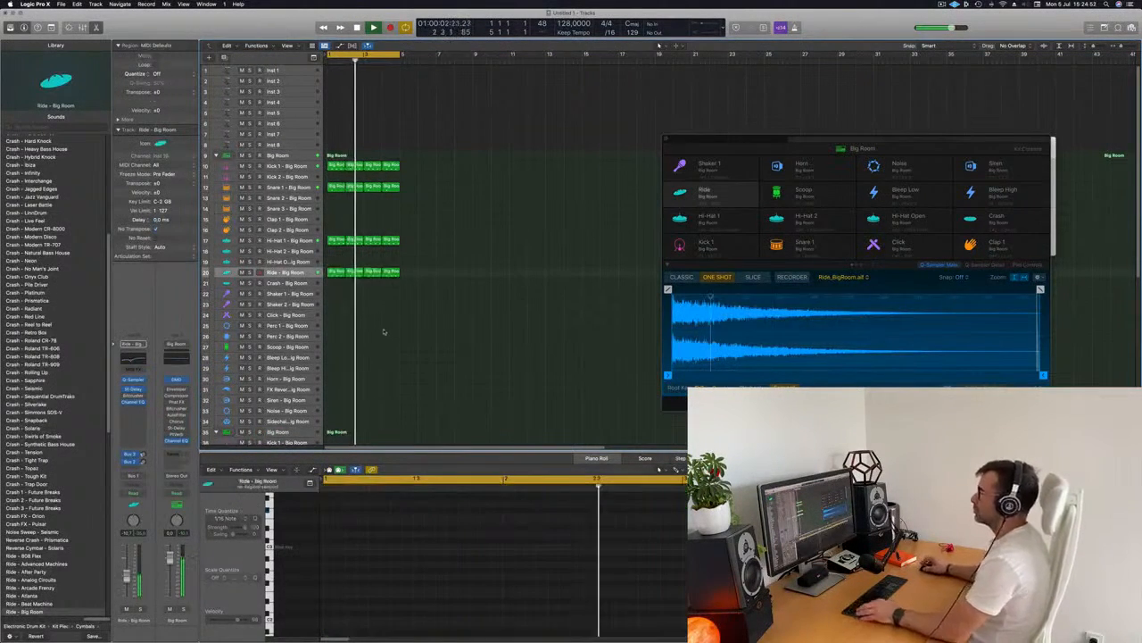
key("super+Up")
key("super+Up")
key("super+Up")
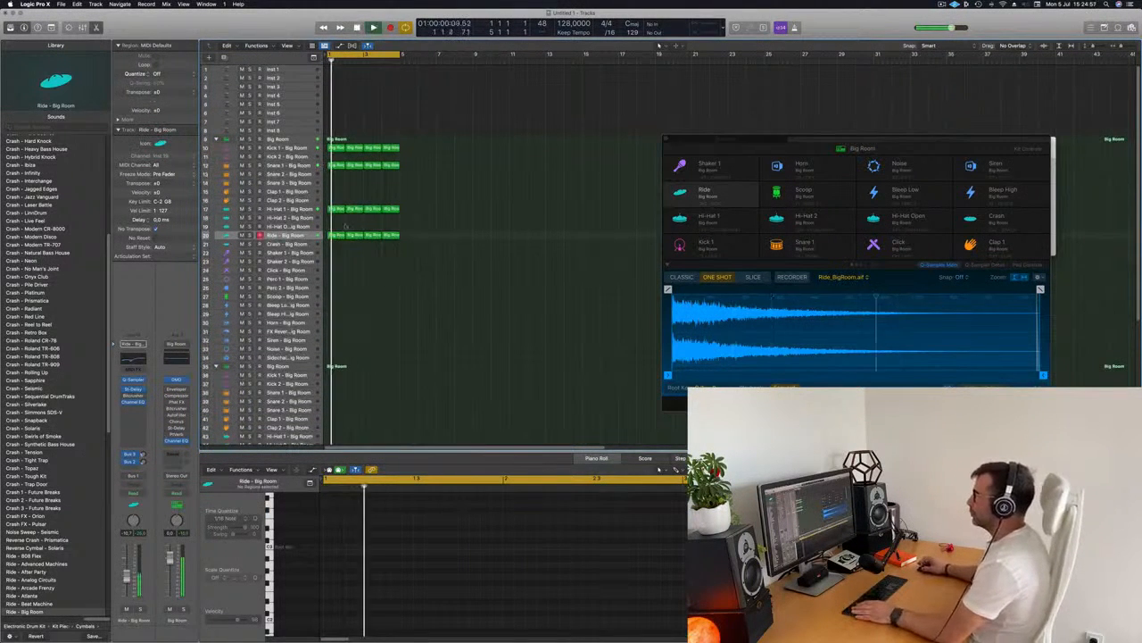
Copy a ride region onto the Scoop - Big Room track and delete all but one of its notes
left_click(337, 235)
mouse_move(337, 310)
left_mouse_down()
mouse_move(340, 362)
mouse_move(339, 304)
left_mouse_up()
key("space")
left_click_drag(327, 503, 443, 568)
key("Delete")
key("Return")
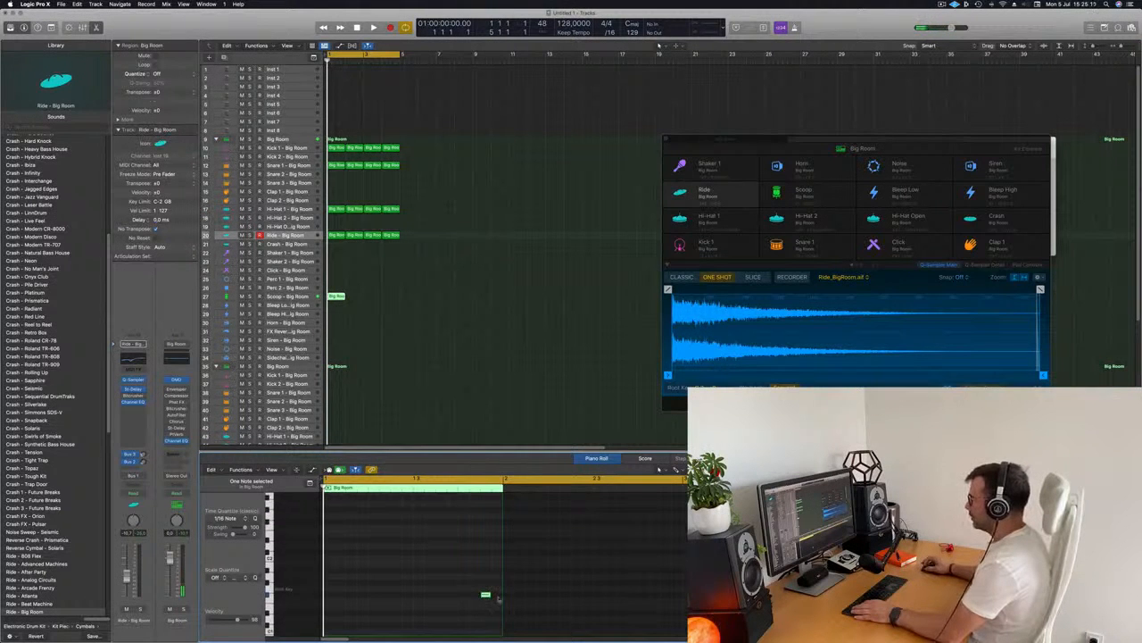
key("space")
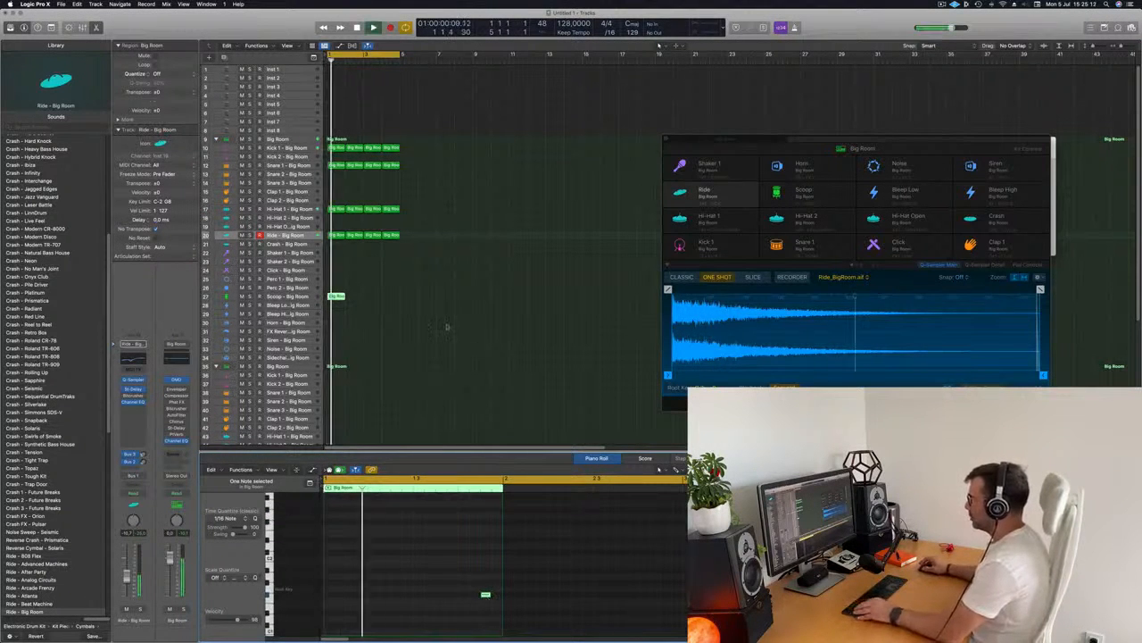
Repeat the scoop region to fill four bars and play back the pattern
left_click(333, 297)
key("super+r")
key("super+r")
key("super+r")
key("space")
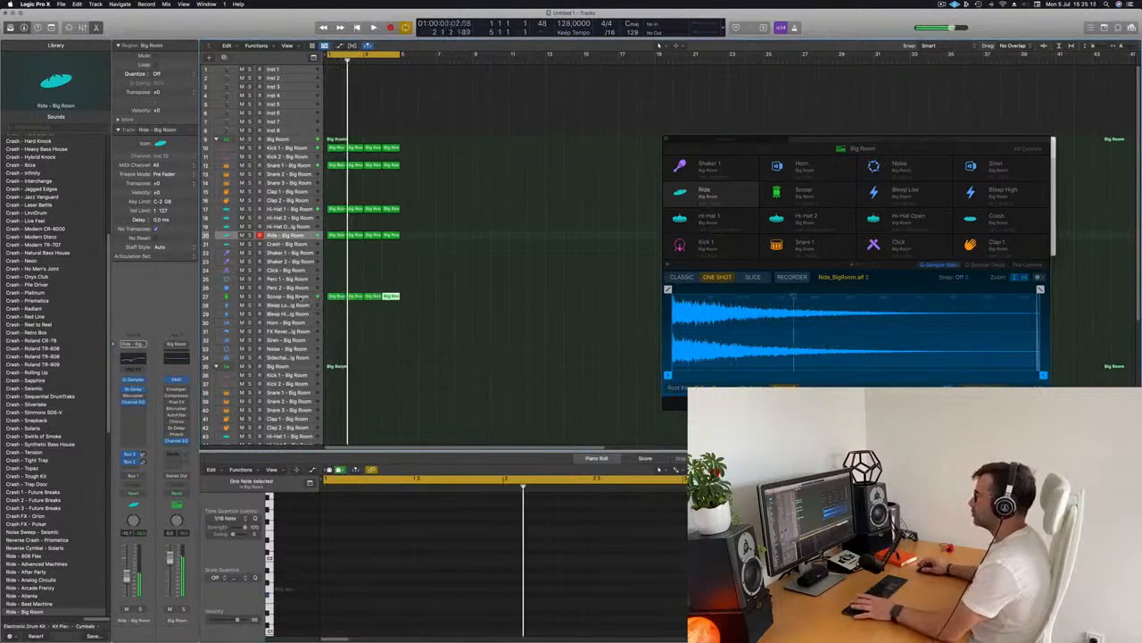
key("space")
Select the Scoop - Big Room track and listen to the pattern playing
left_click(286, 296)
key("space")
key("space")
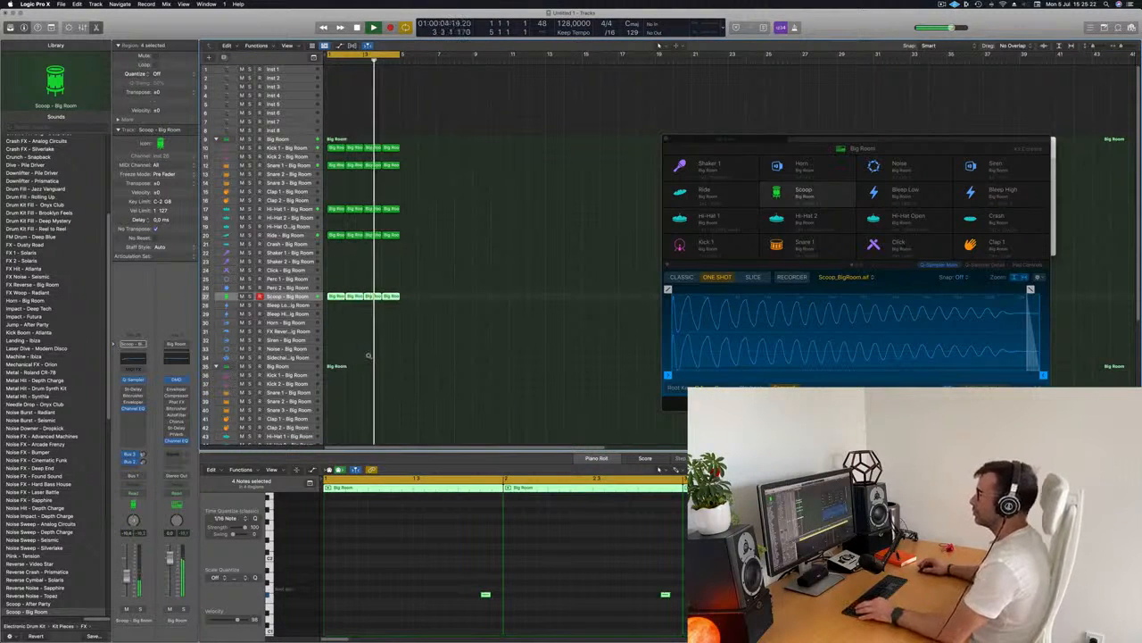
scroll(368, 355, "down", 1)
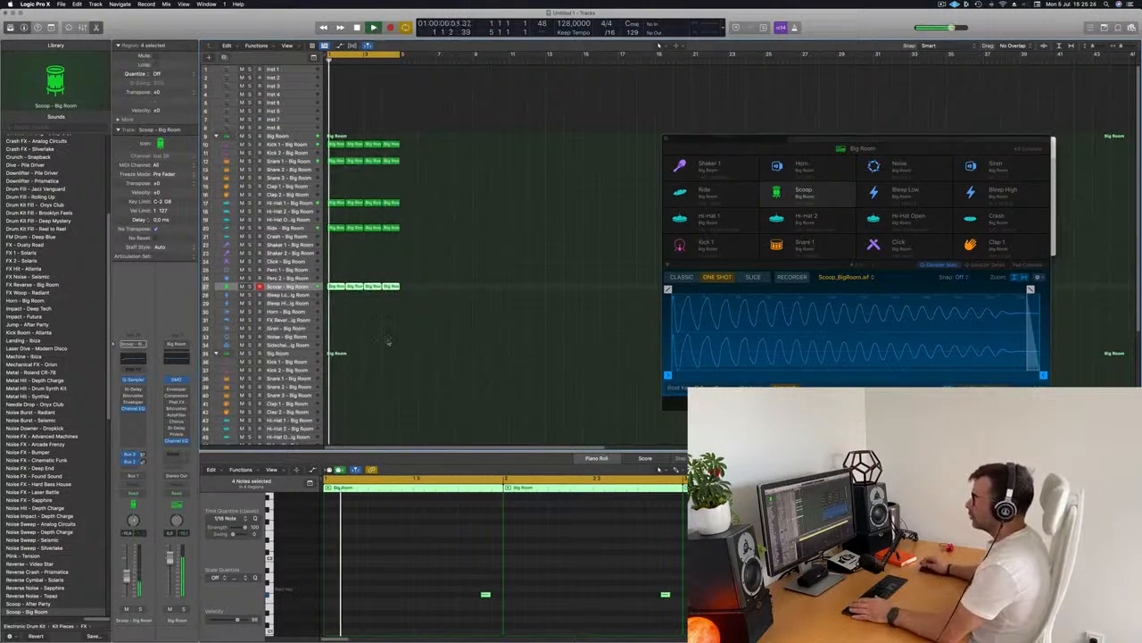
scroll(371, 346, "down", 3)
scroll(376, 347, "up", 4)
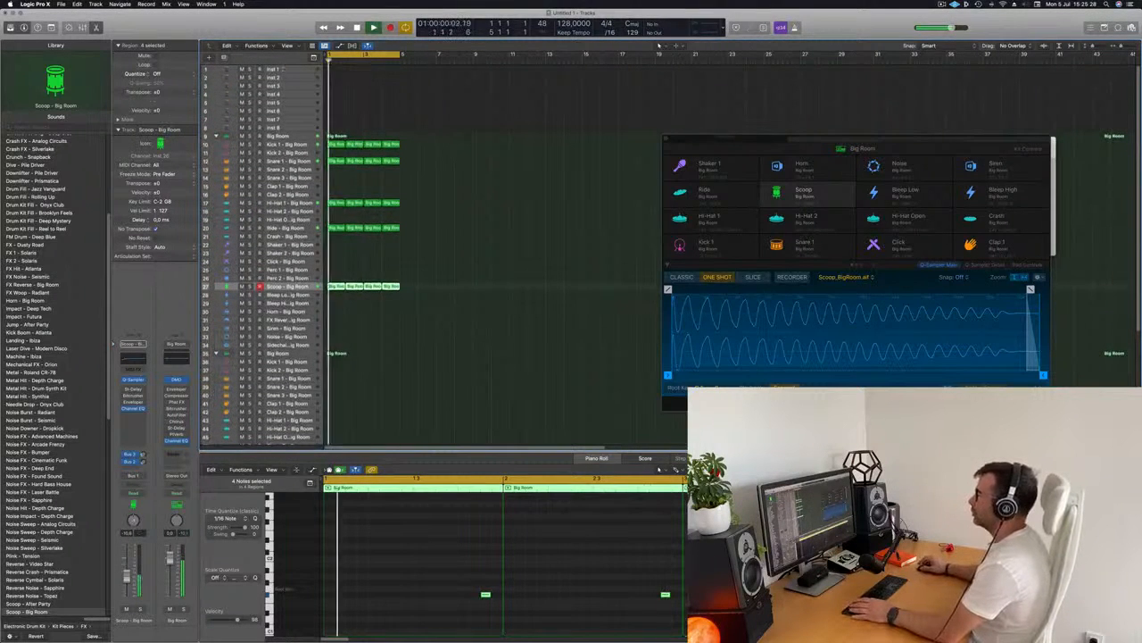
Open the Alchemy instrument on the Inst 1 track, search its presets for siren and load Club Siren
left_click(284, 70)
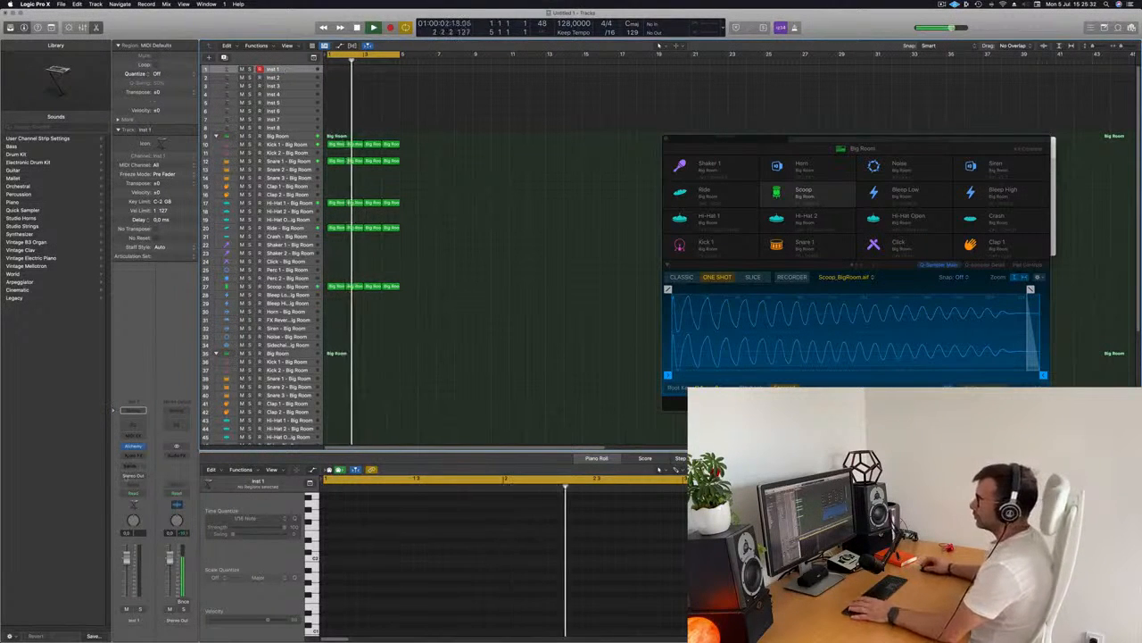
left_click(132, 446)
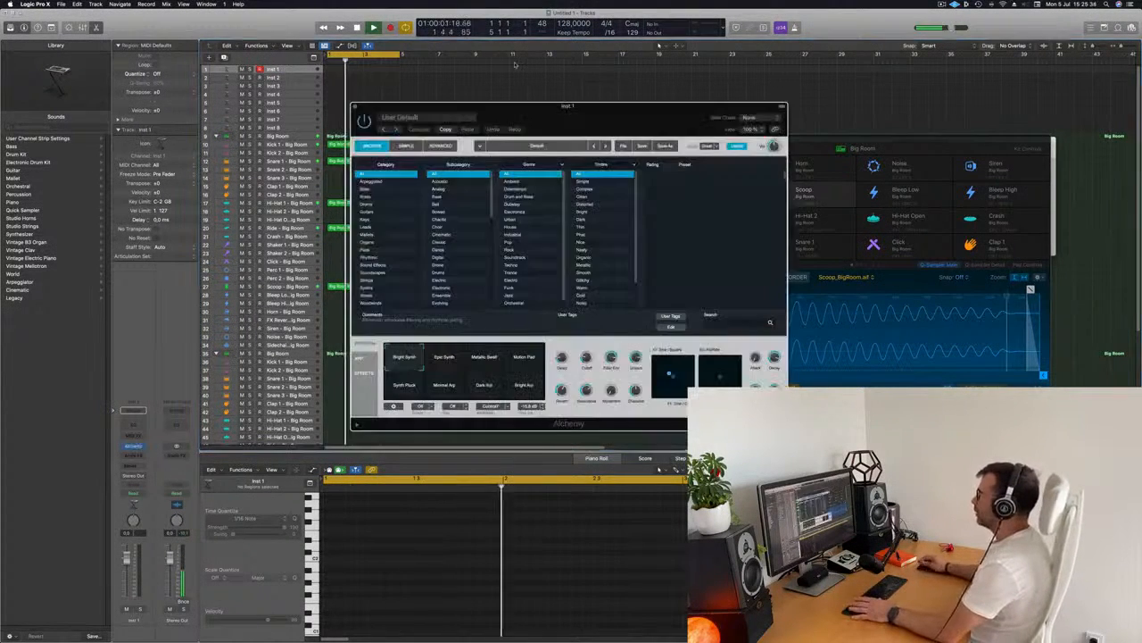
left_click_drag(615, 118, 599, 121)
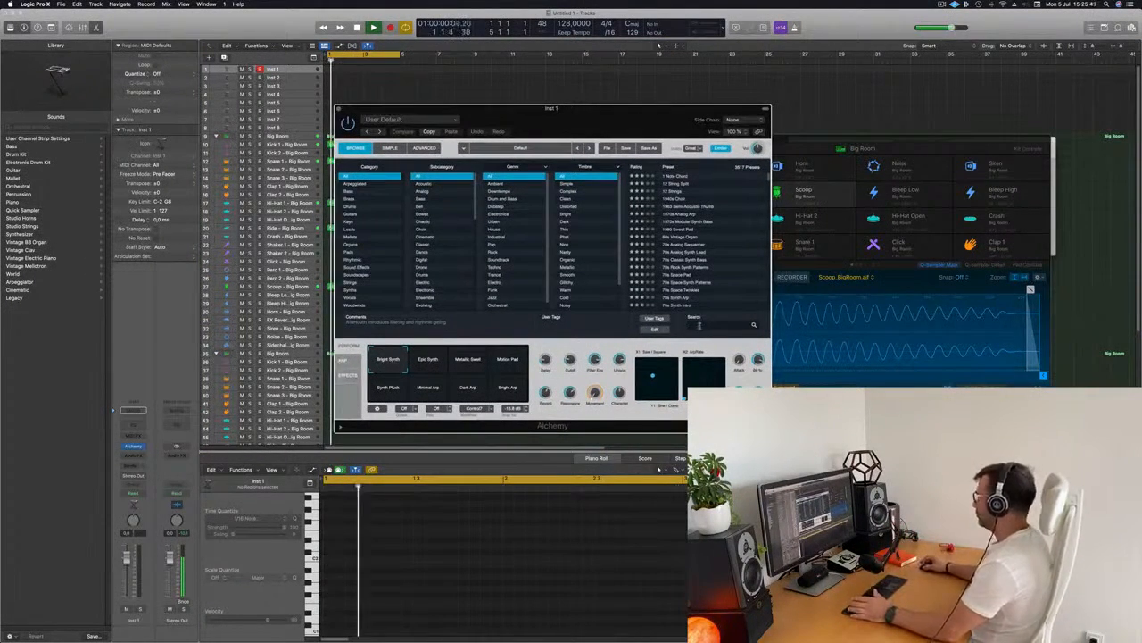
left_click(701, 325)
type("siren")
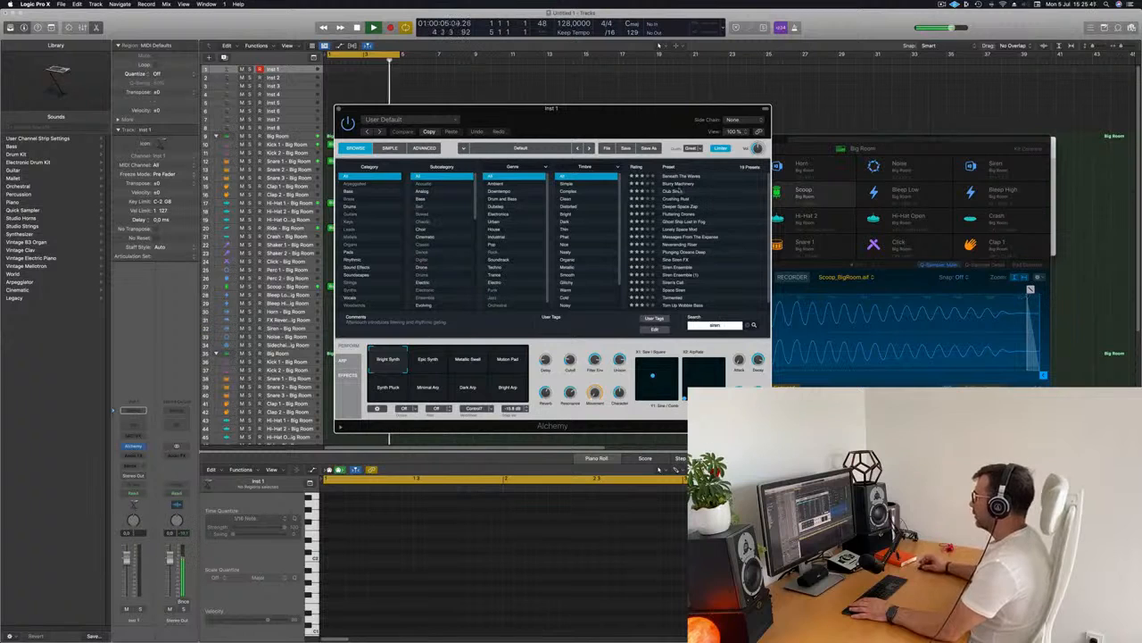
left_click(674, 190)
left_click_drag(661, 110, 832, 123)
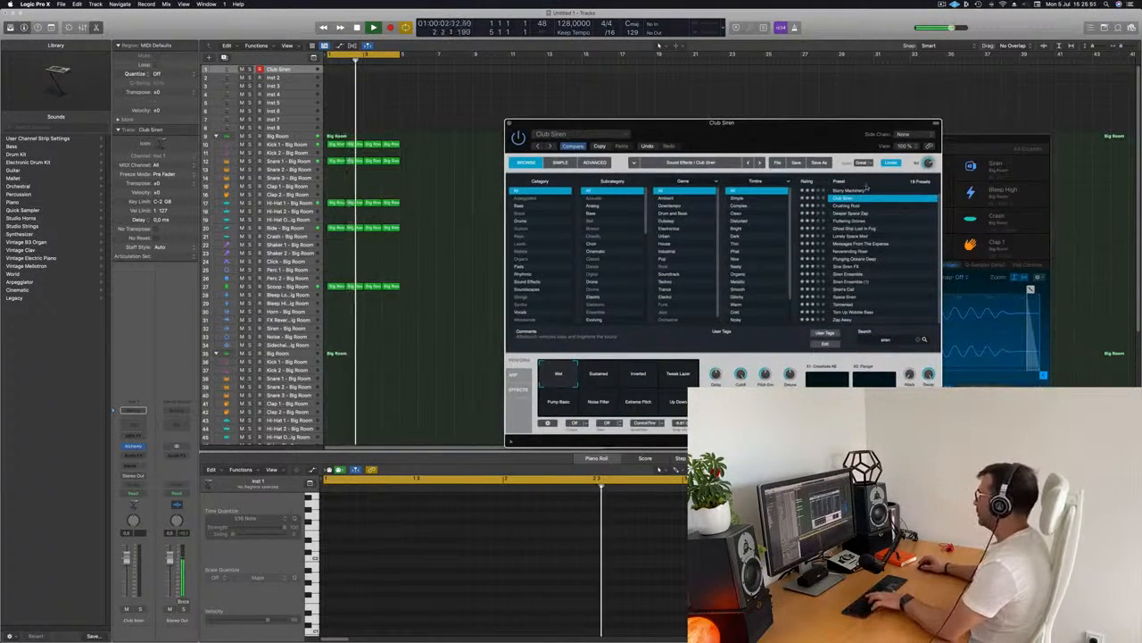
Open the Musical Typing keyboard for the Club Siren track
key("super+k")
left_click_drag(1017, 146, 980, 118)
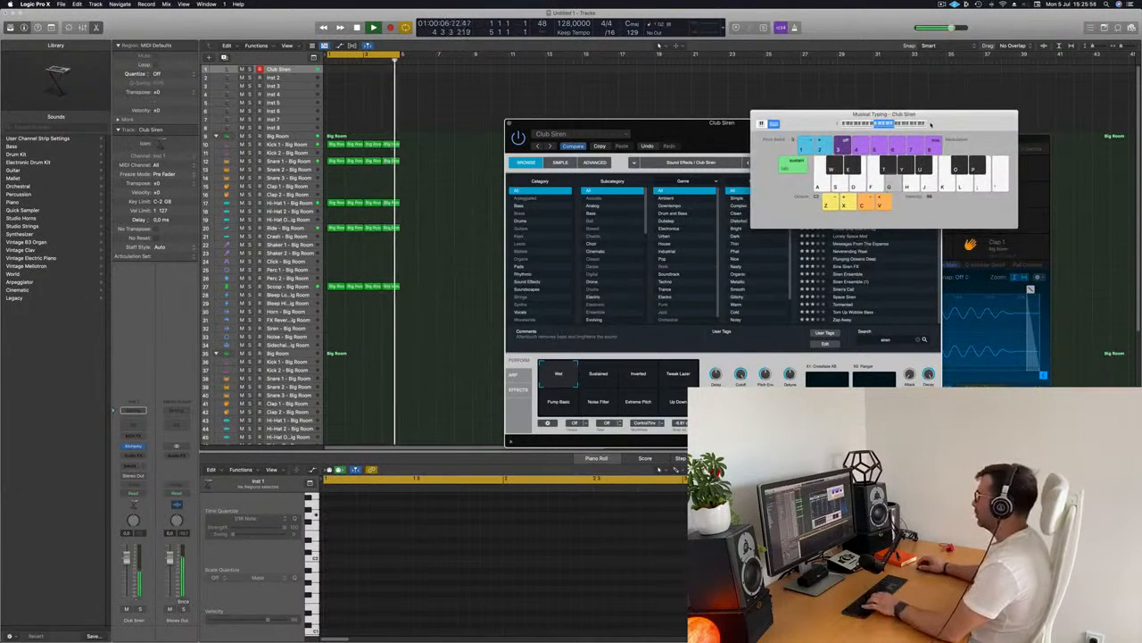
left_click_drag(939, 119, 706, 215)
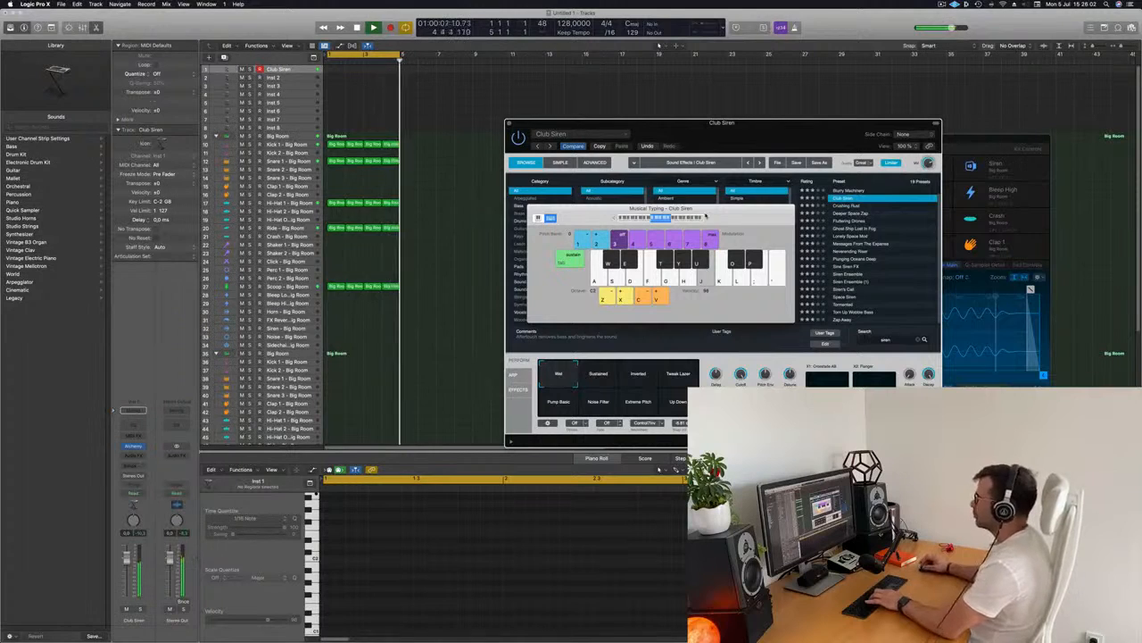
Select all regions and repeat them twice to extend the pattern
left_click(473, 99)
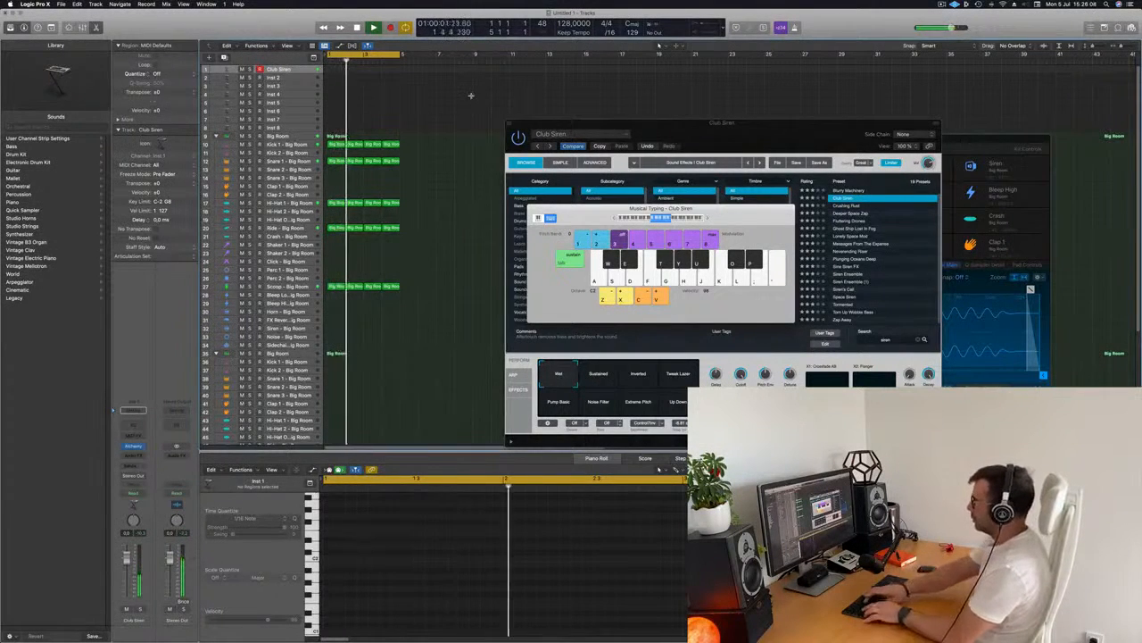
key("super+a")
key("super+r")
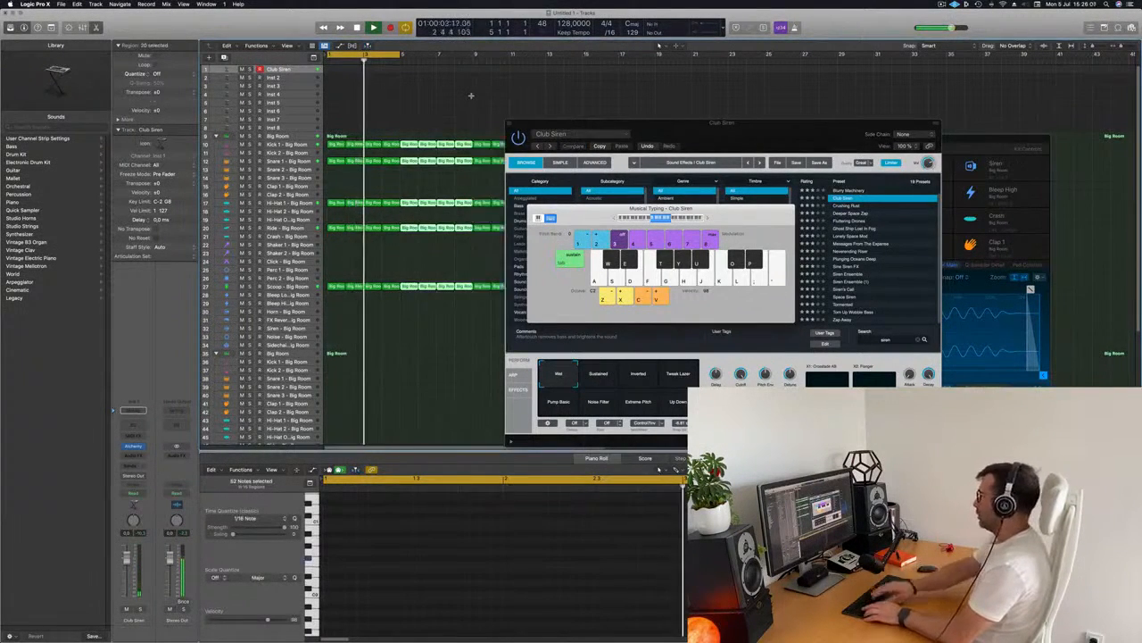
key("super+r")
Rearrange the plug-in and Musical Typing windows and play a siren note to audition it
left_click_drag(632, 119, 882, 146)
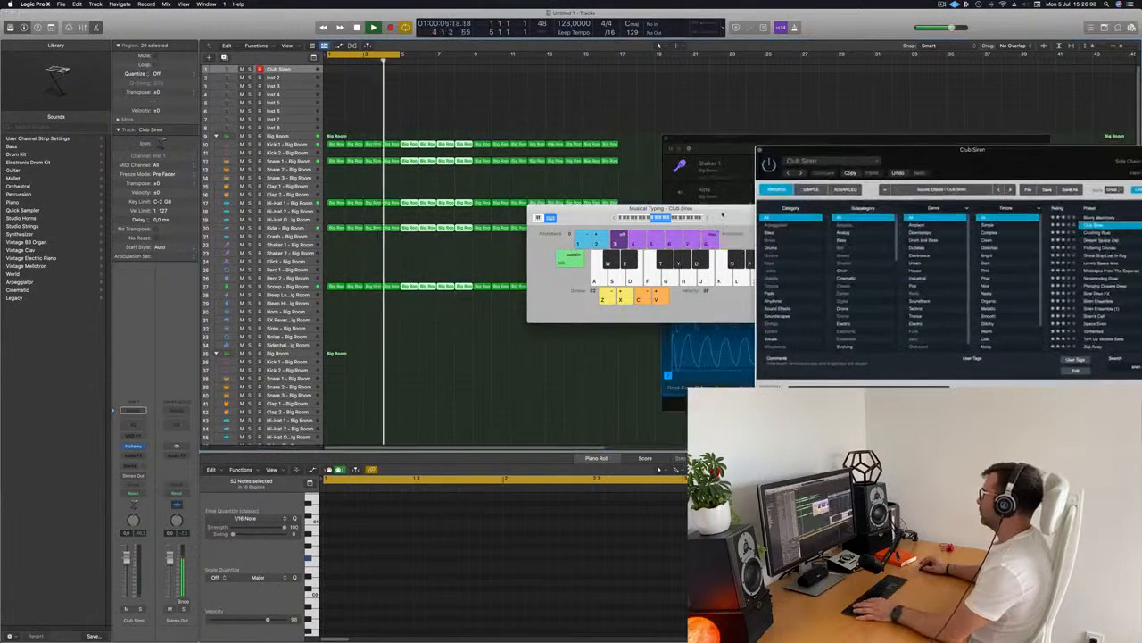
left_click_drag(723, 214, 518, 257)
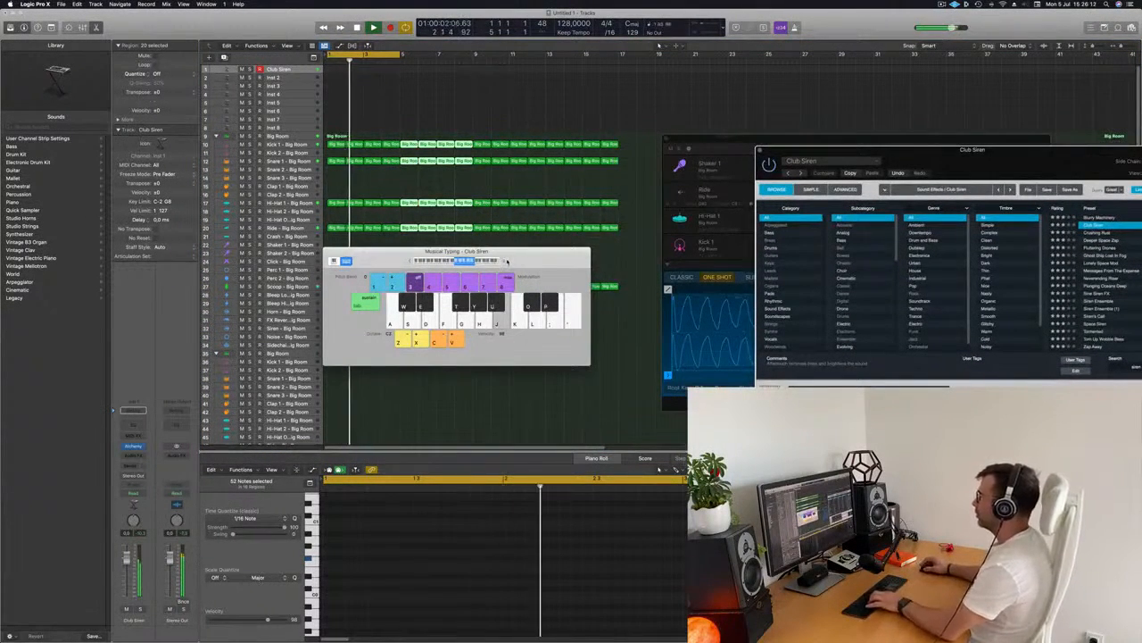
left_click_drag(506, 257, 560, 287)
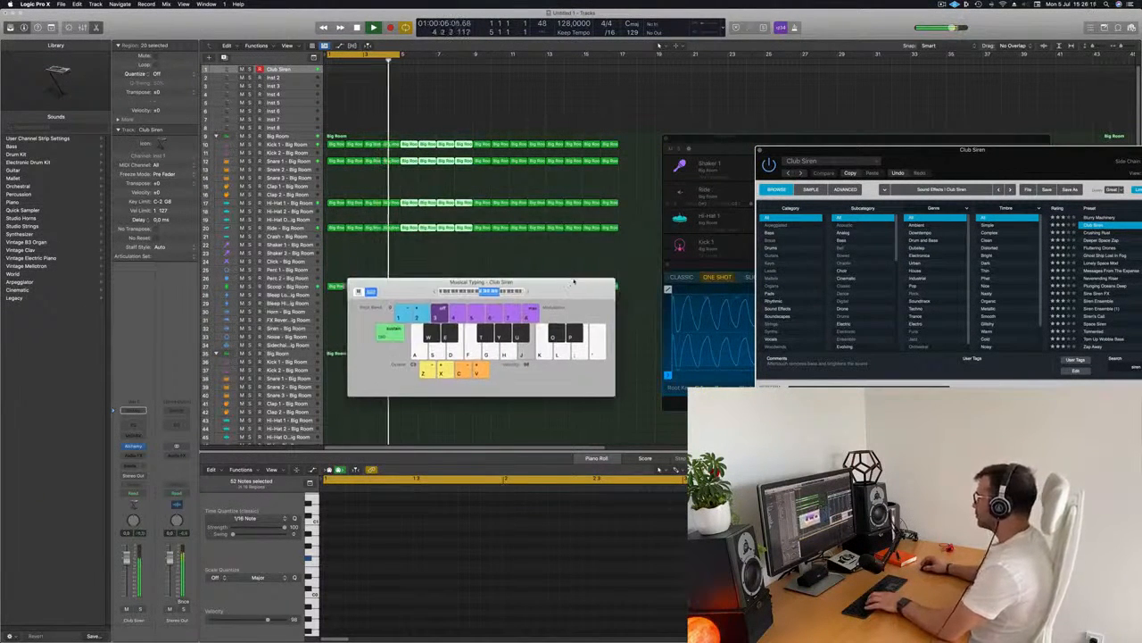
key("j")
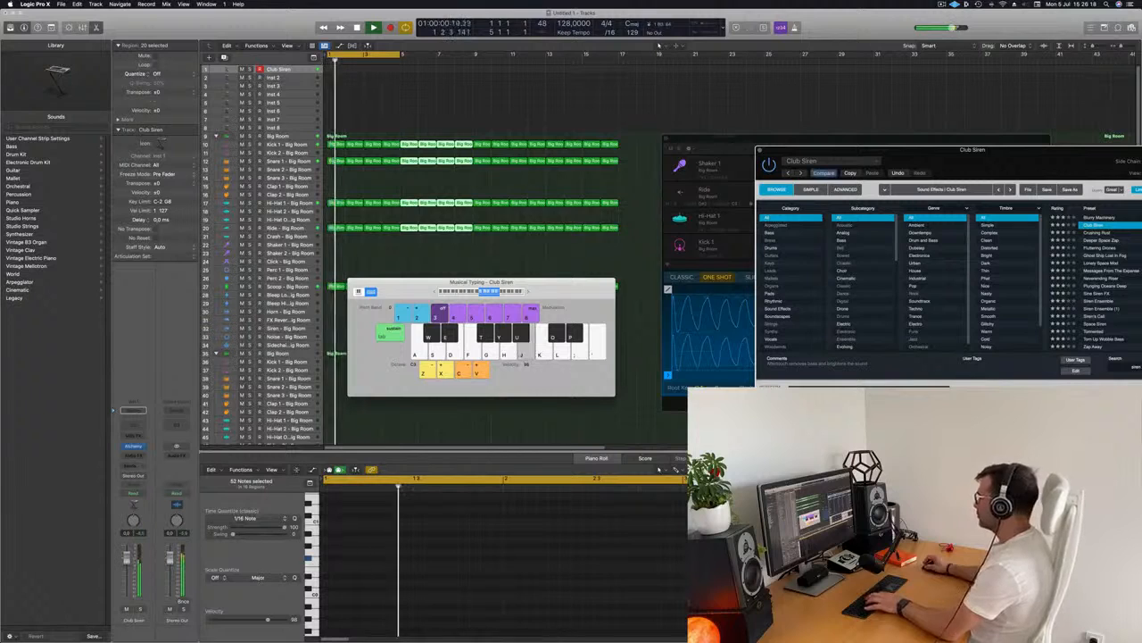
Try the Alchemy performance pads Pump Bass, Noise Filter, Sustained and Wid on the siren sound
left_click_drag(892, 149, 634, 143)
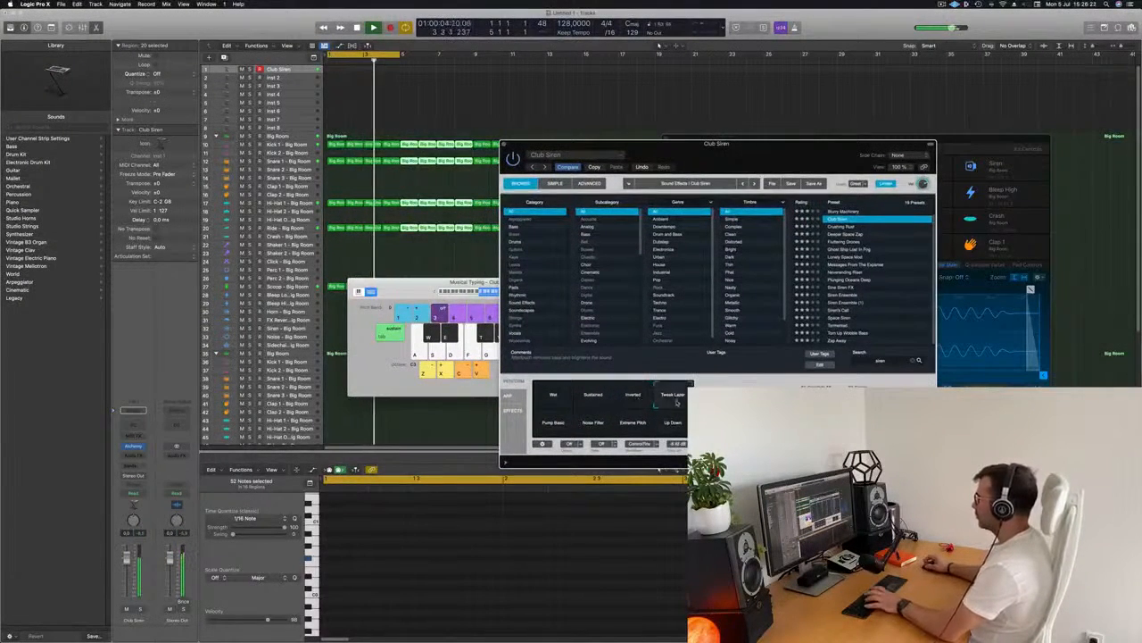
left_click(554, 426)
left_click(594, 428)
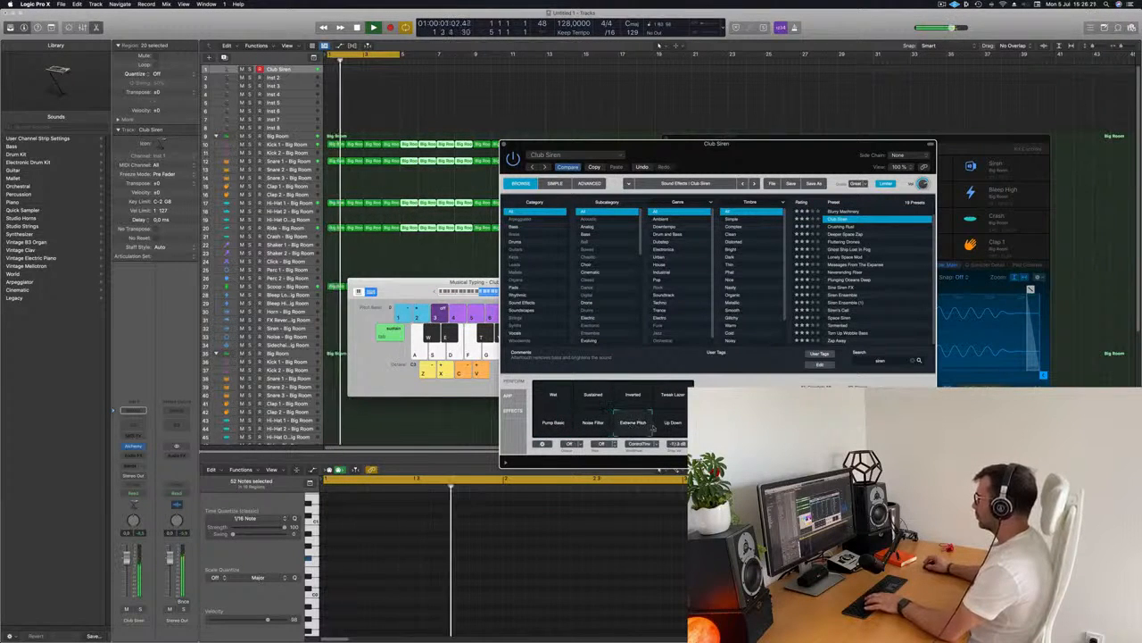
left_click(592, 401)
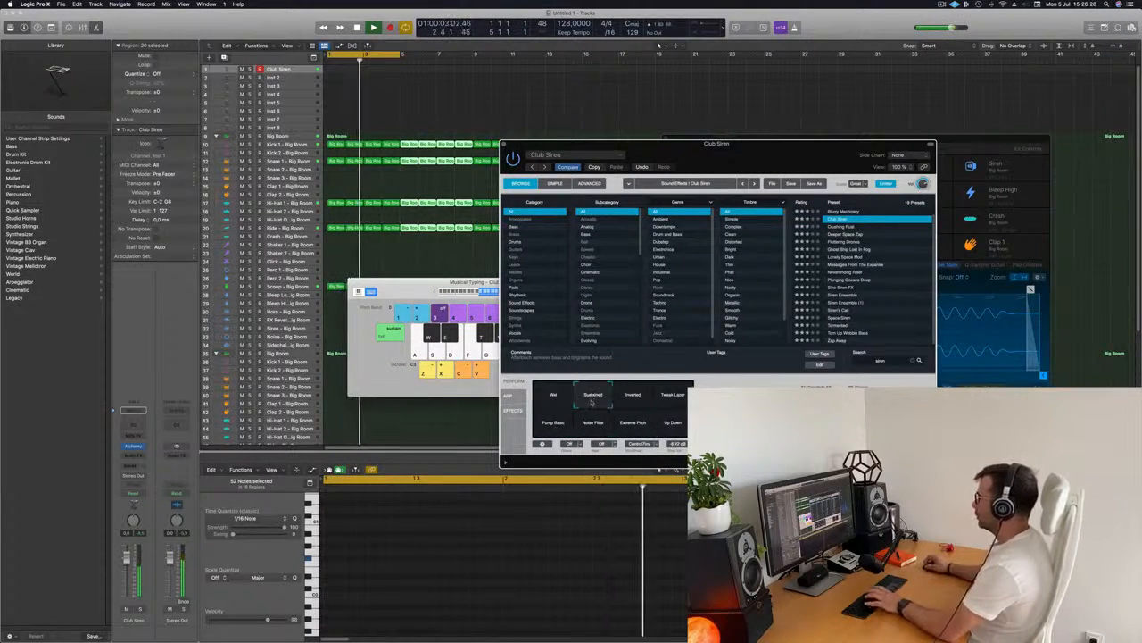
left_click_drag(740, 156, 863, 111)
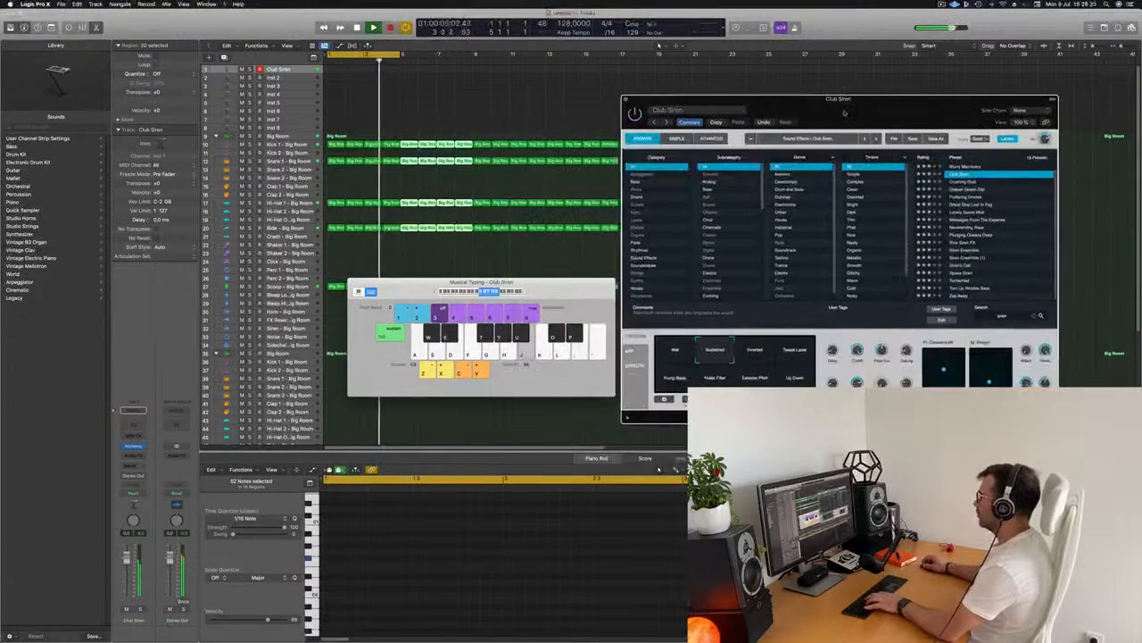
left_click(665, 355)
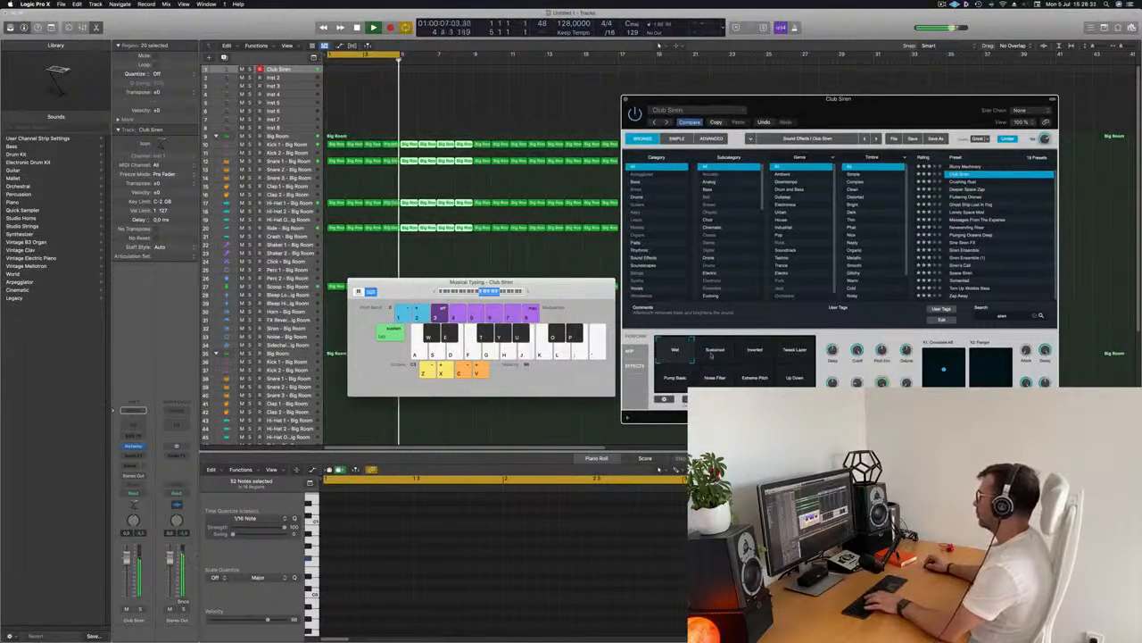
left_click_drag(482, 282, 553, 262)
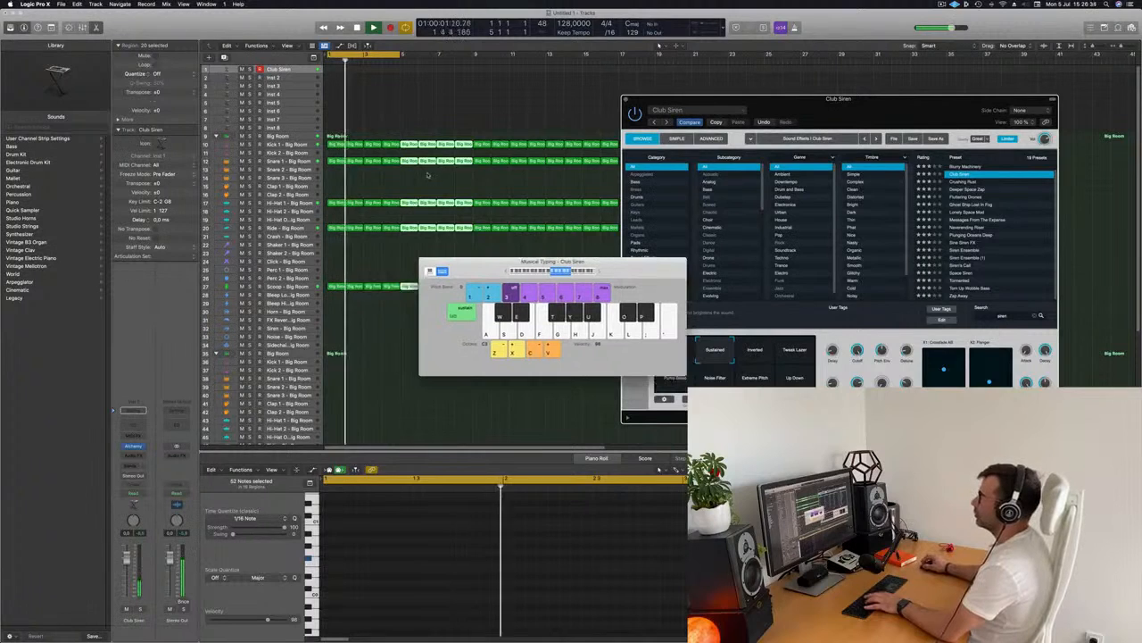
Set a cycle over the first eight bars and record a held siren note on the Club Siren track
left_click(401, 55)
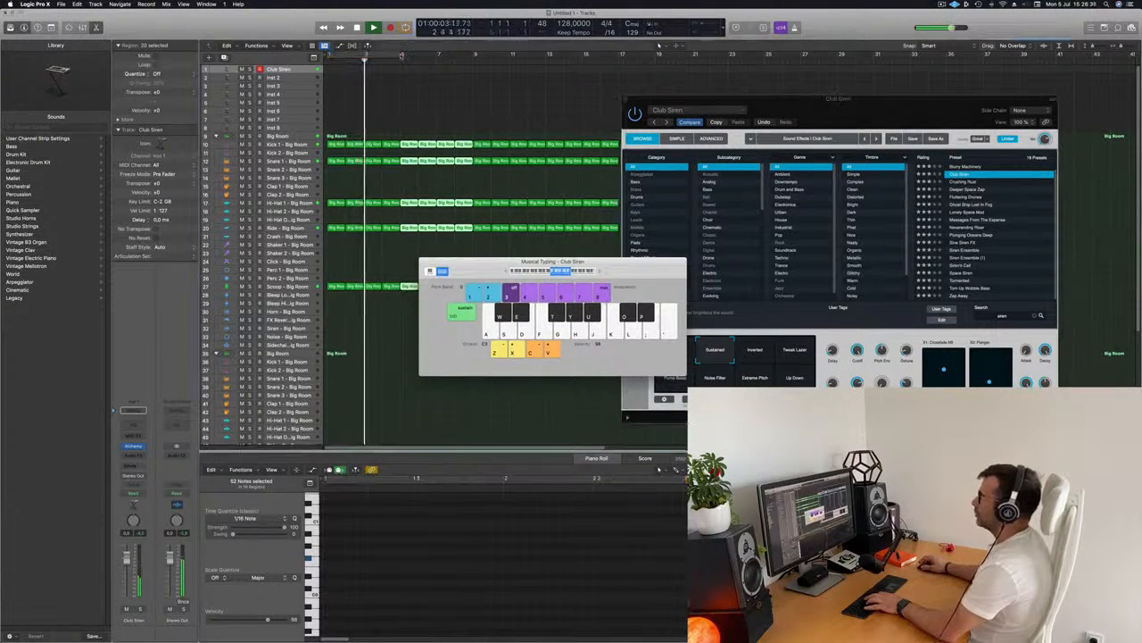
left_click(401, 56)
left_click_drag(401, 56, 474, 55)
key("j")
left_click(302, 72)
key("t")
key("r")
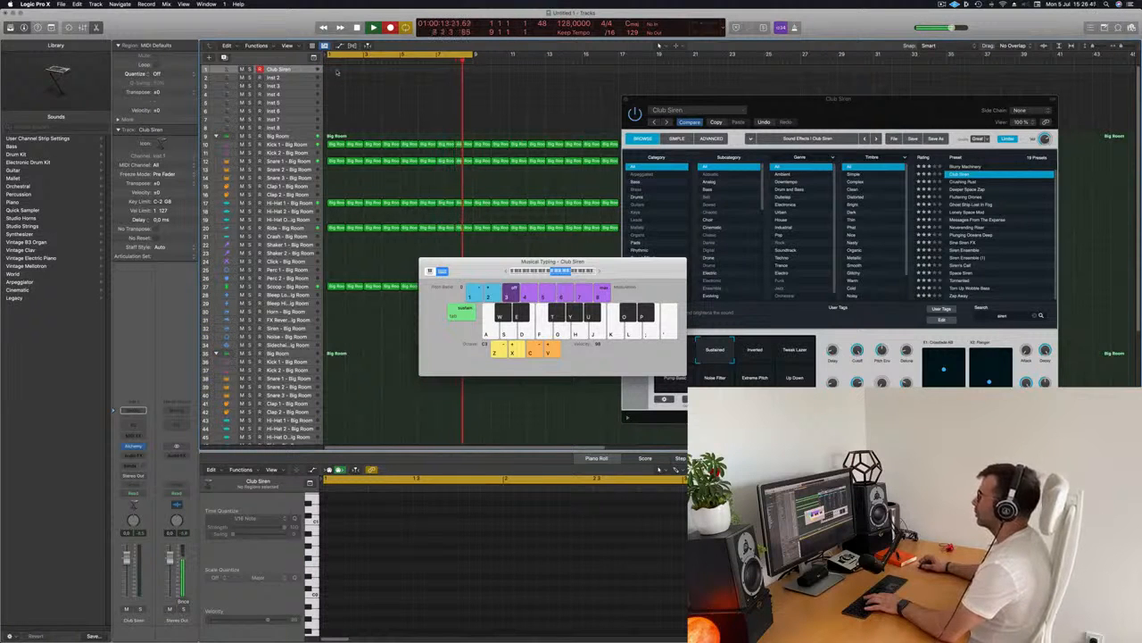
key("a")
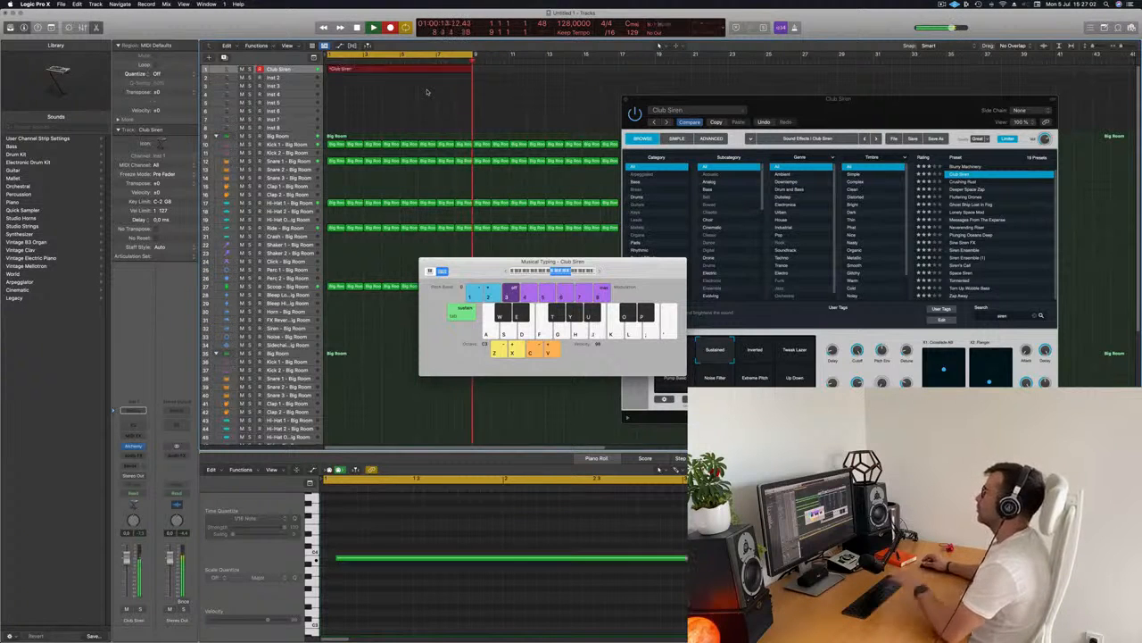
Move the recorded siren note to the region start, transpose it down two semitones and audition it
left_click(385, 559)
left_click_drag(372, 561, 359, 568)
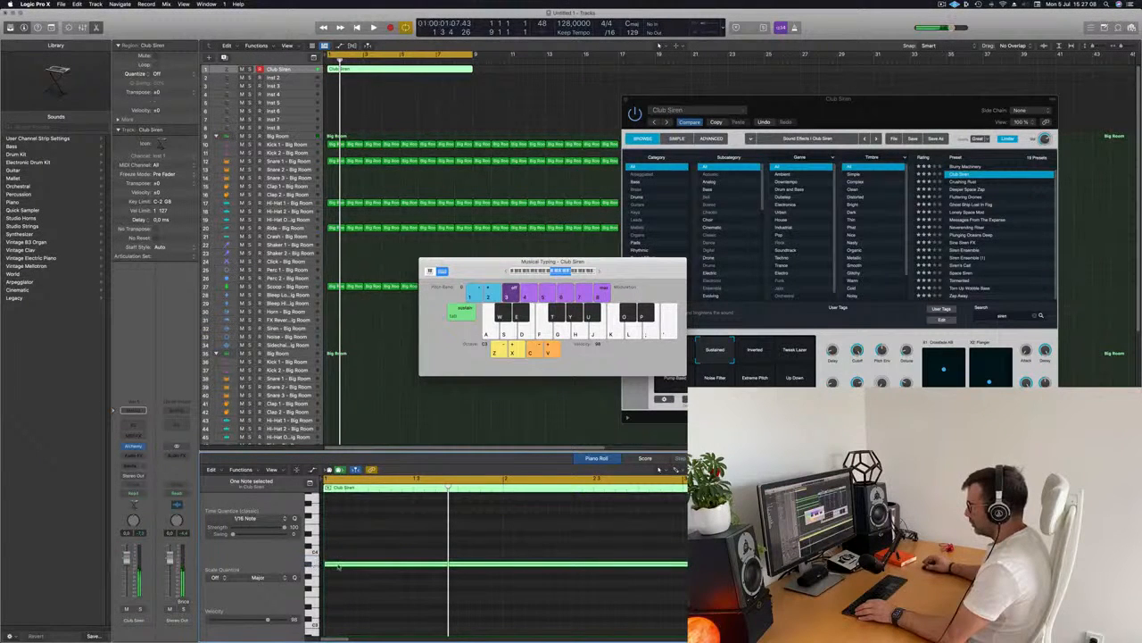
key("alt+Down")
key("alt+Down")
key("space")
key("space")
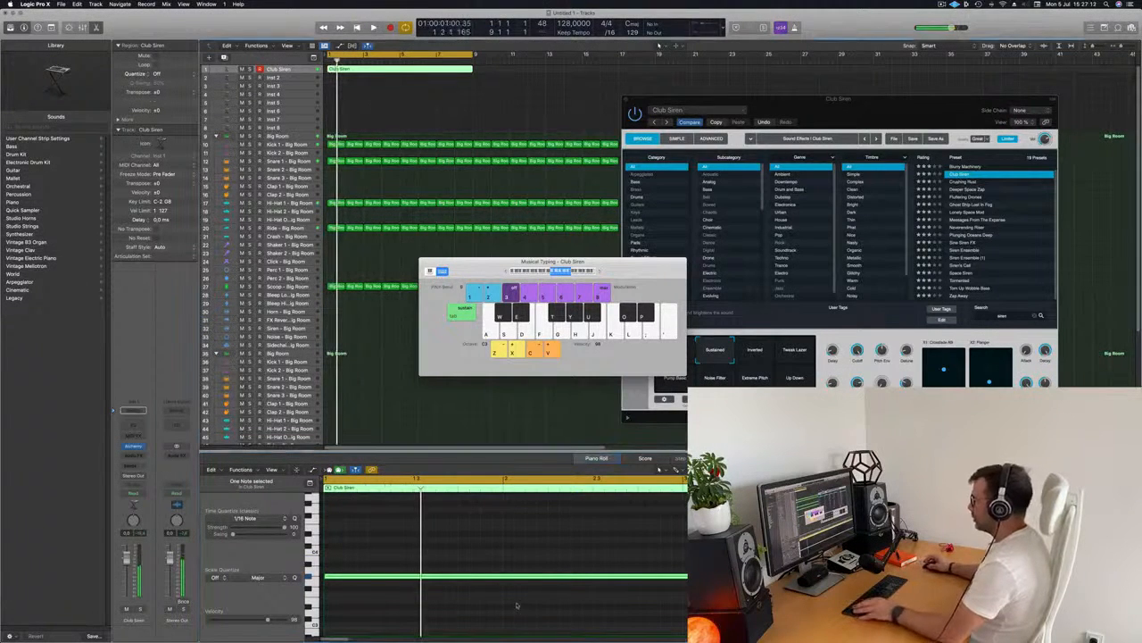
Lengthen the siren note to the end of the region and play it back from the start
left_click(509, 583, "ctrl+alt")
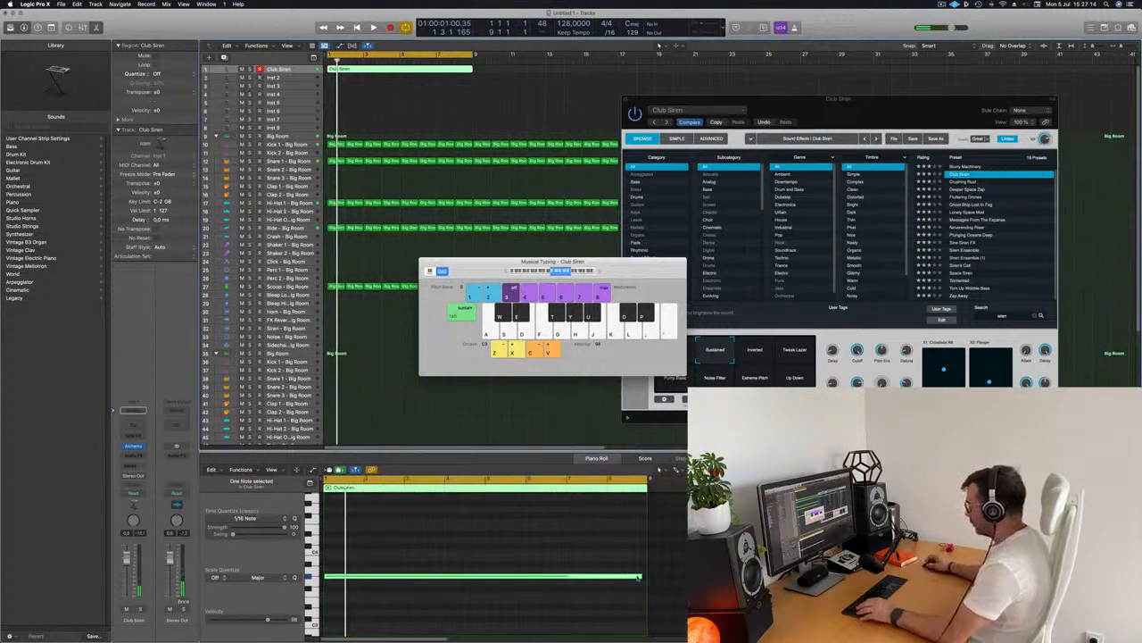
left_click_drag(639, 577, 642, 578)
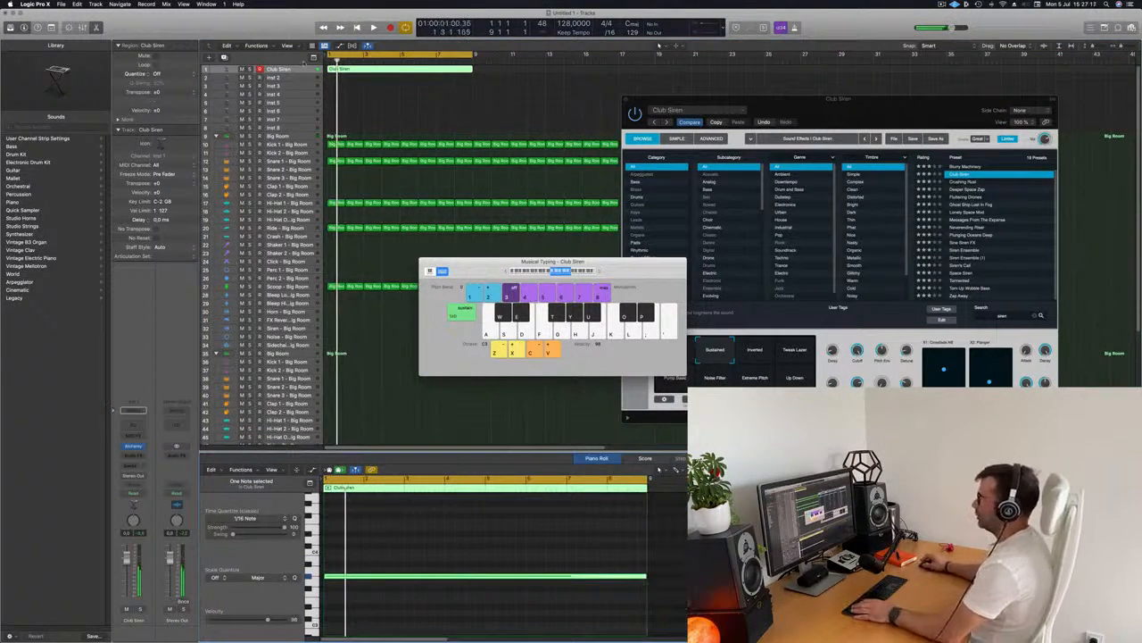
key("space")
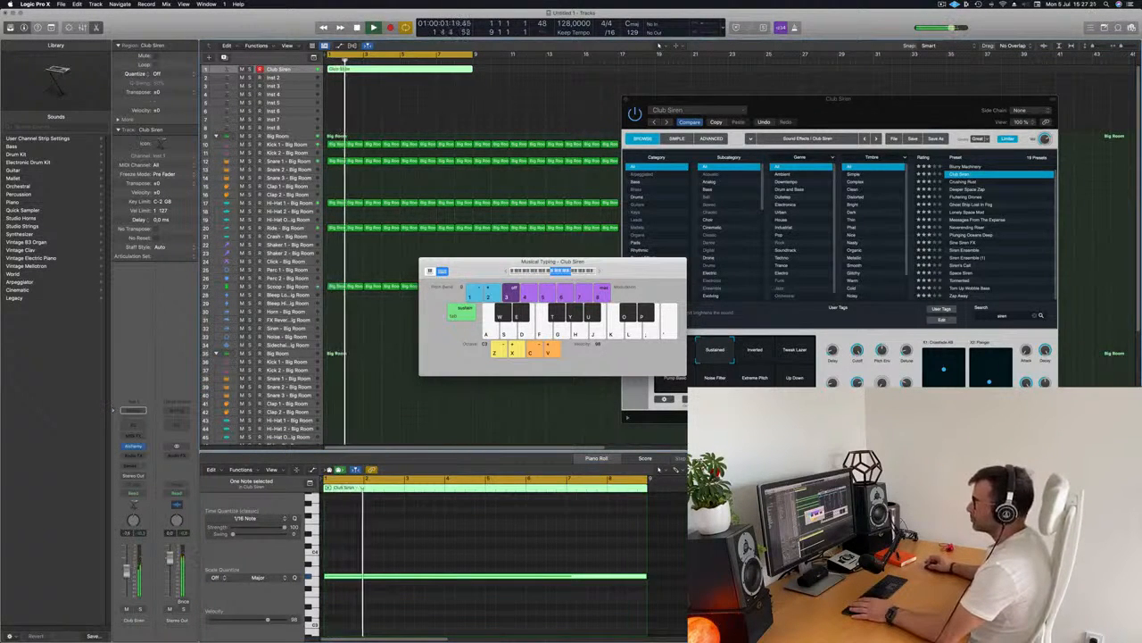
key("Return")
Insert a Compressor as an audio effect on the Club Siren channel strip
left_click(130, 465)
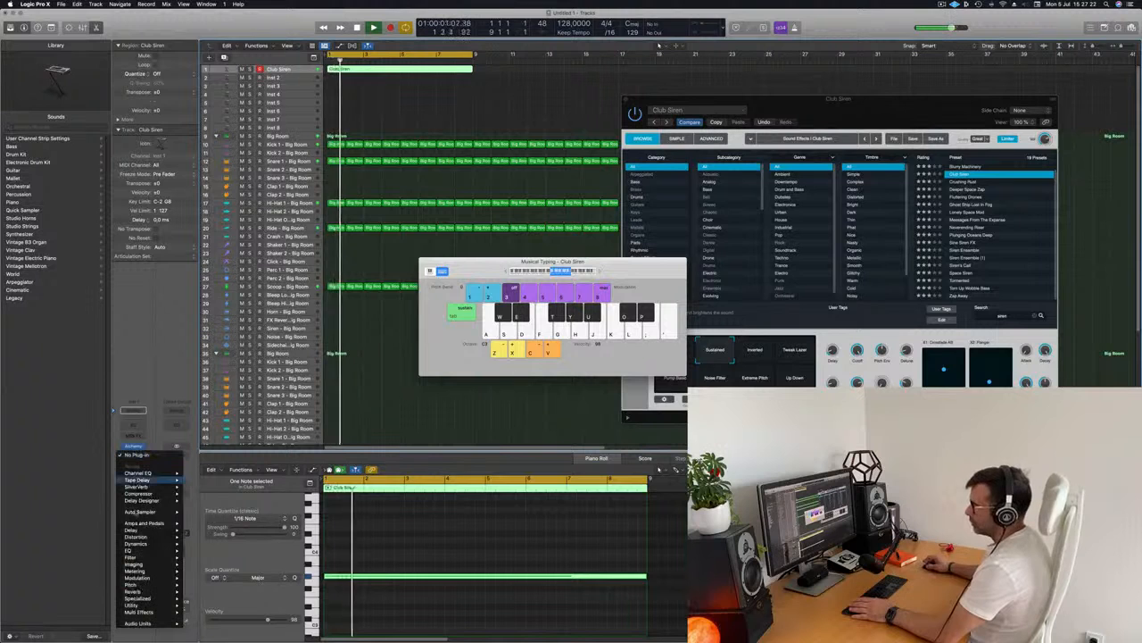
left_click(199, 493)
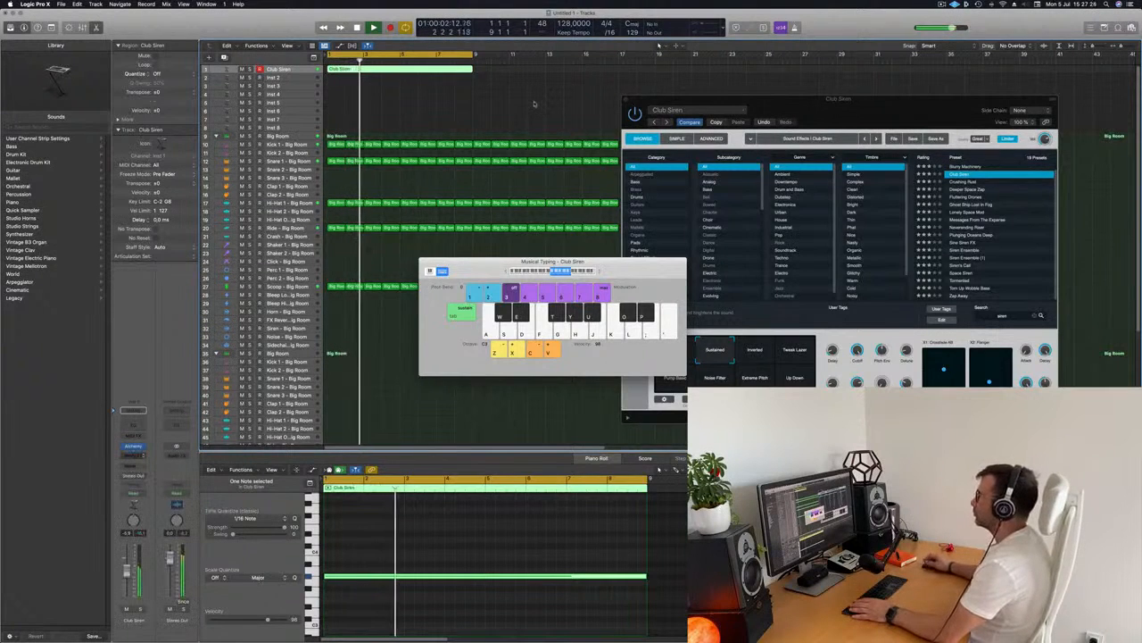
left_click_drag(640, 112, 715, 113)
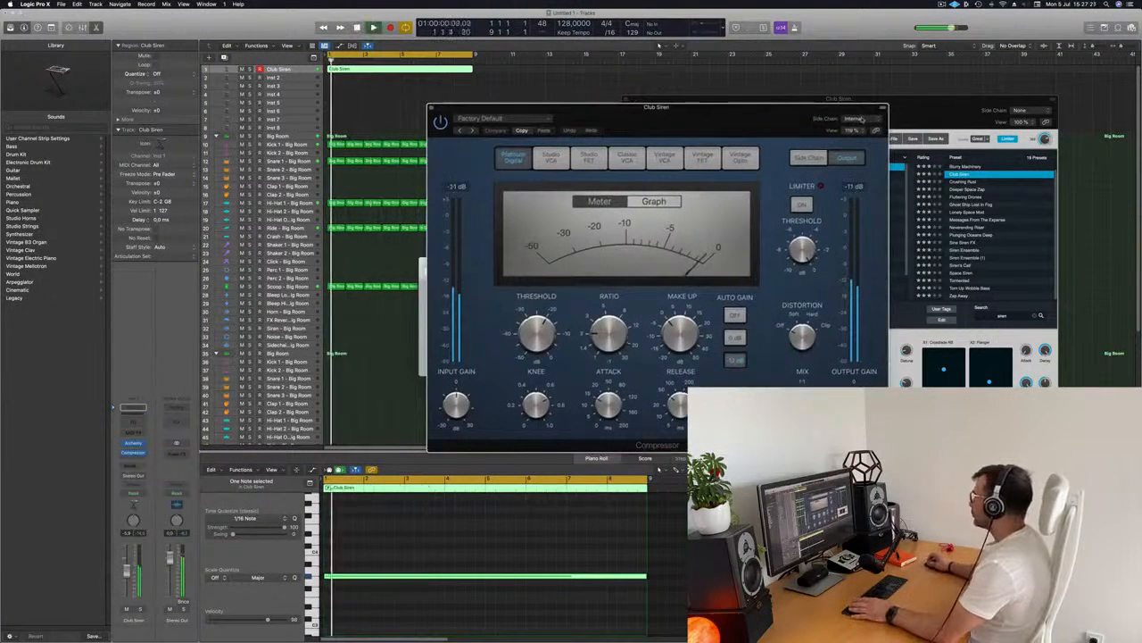
Set the compressor's side chain to Kick 1 - Big Room and its threshold to -15 dB, then close it
left_click(852, 118)
mouse_move(857, 137)
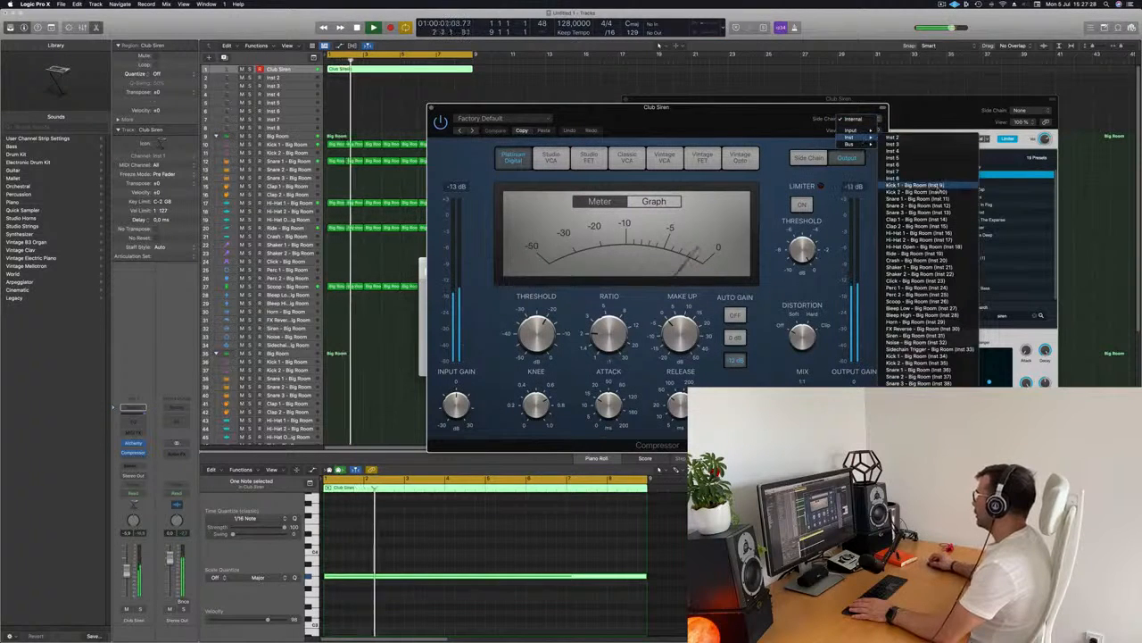
left_click(902, 177)
left_click_drag(734, 122, 822, 93)
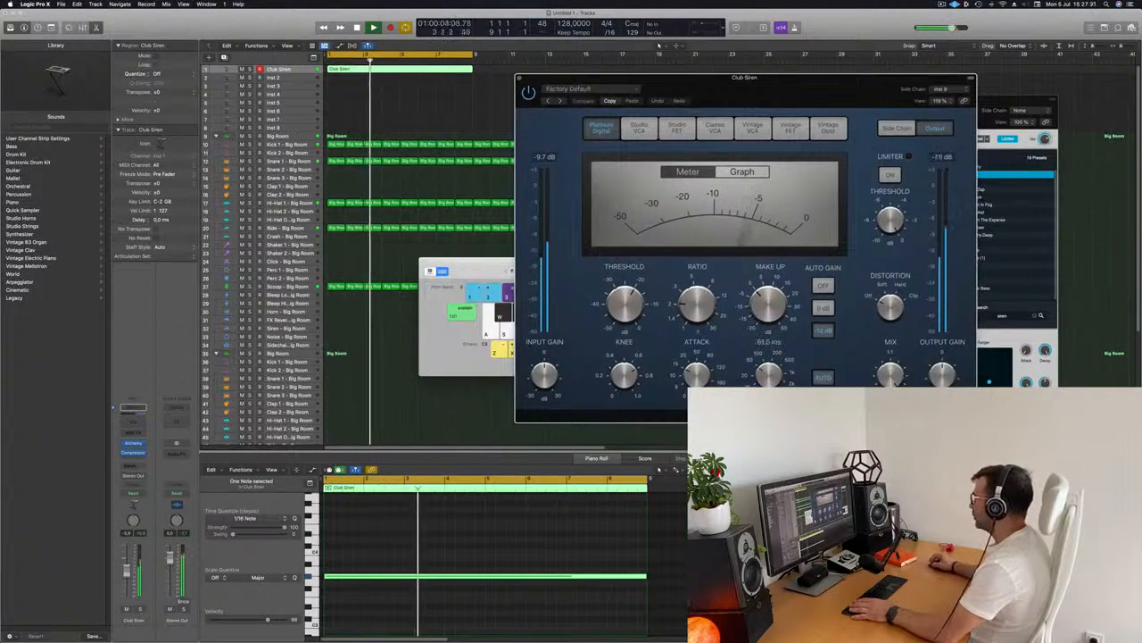
key("Return")
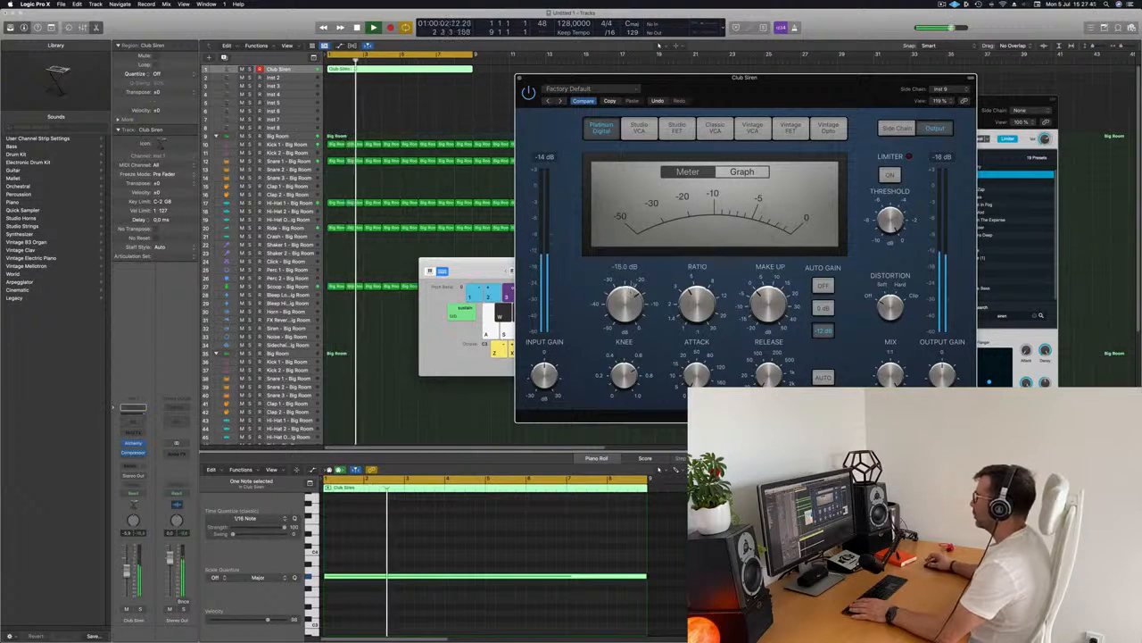
left_click(519, 78)
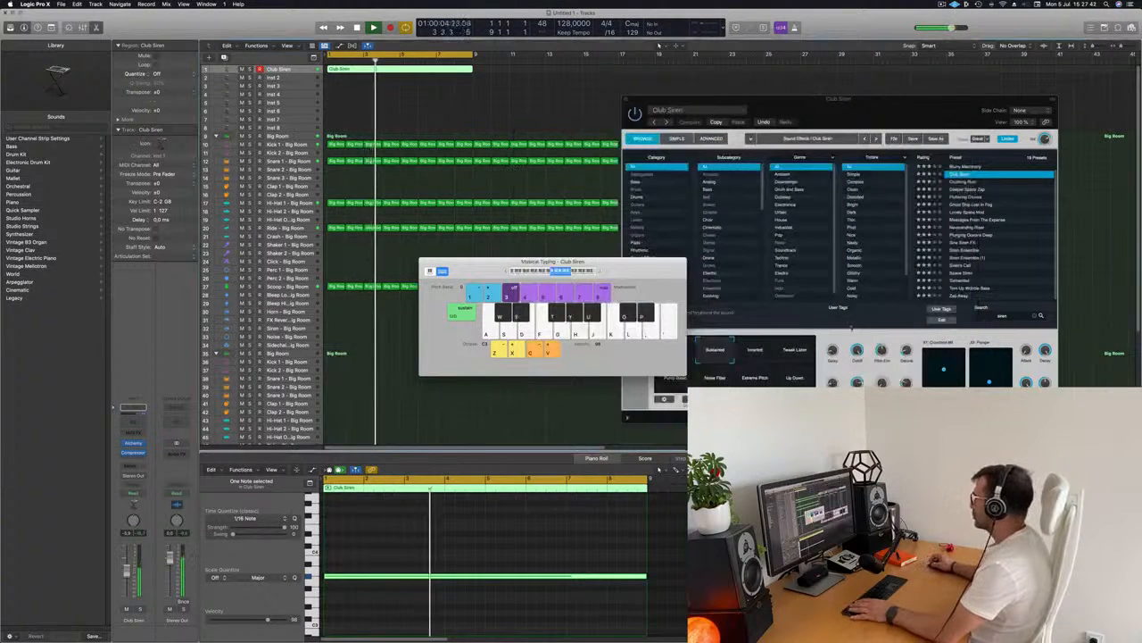
Close Musical Typing and copy the Club Siren region so it repeats from bar 9
left_click_drag(610, 264, 693, 269)
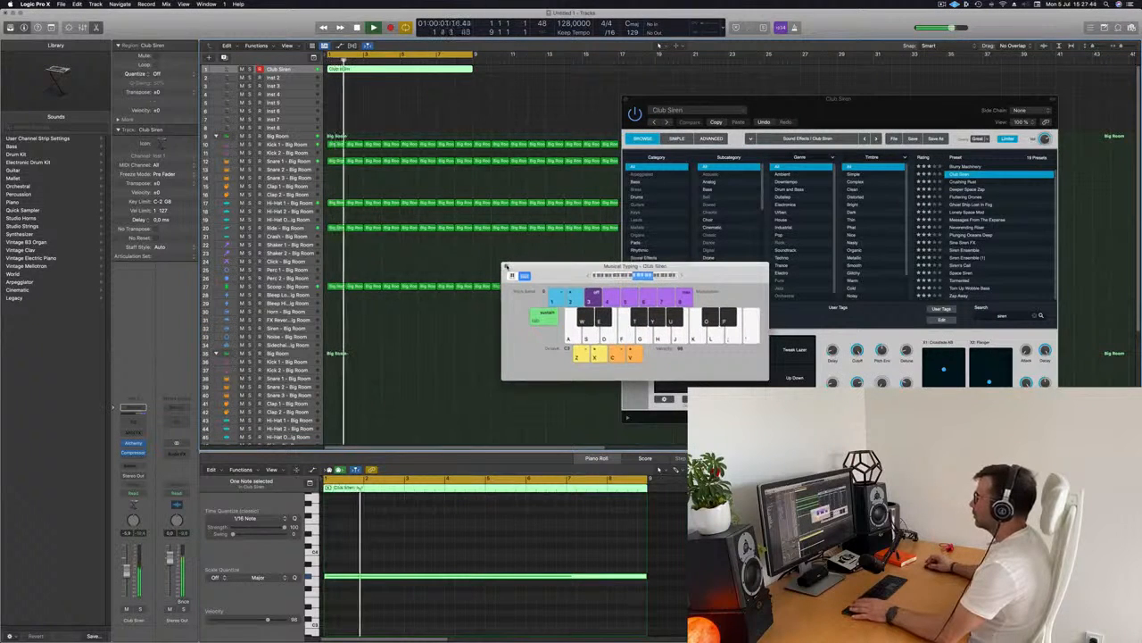
left_click(506, 266)
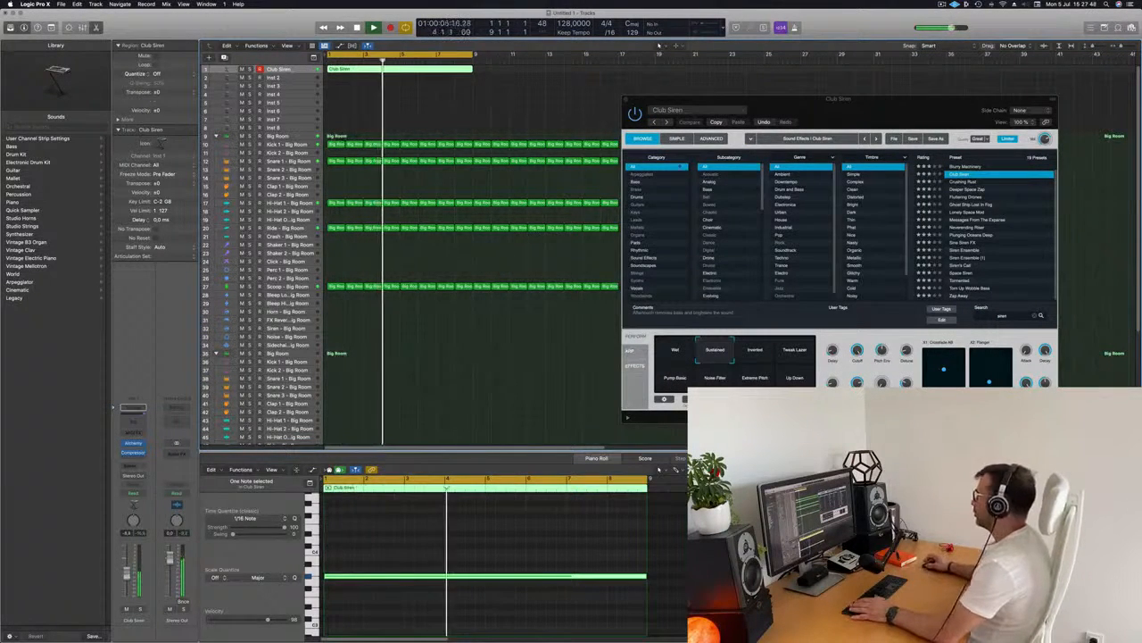
left_click_drag(808, 110, 715, 280)
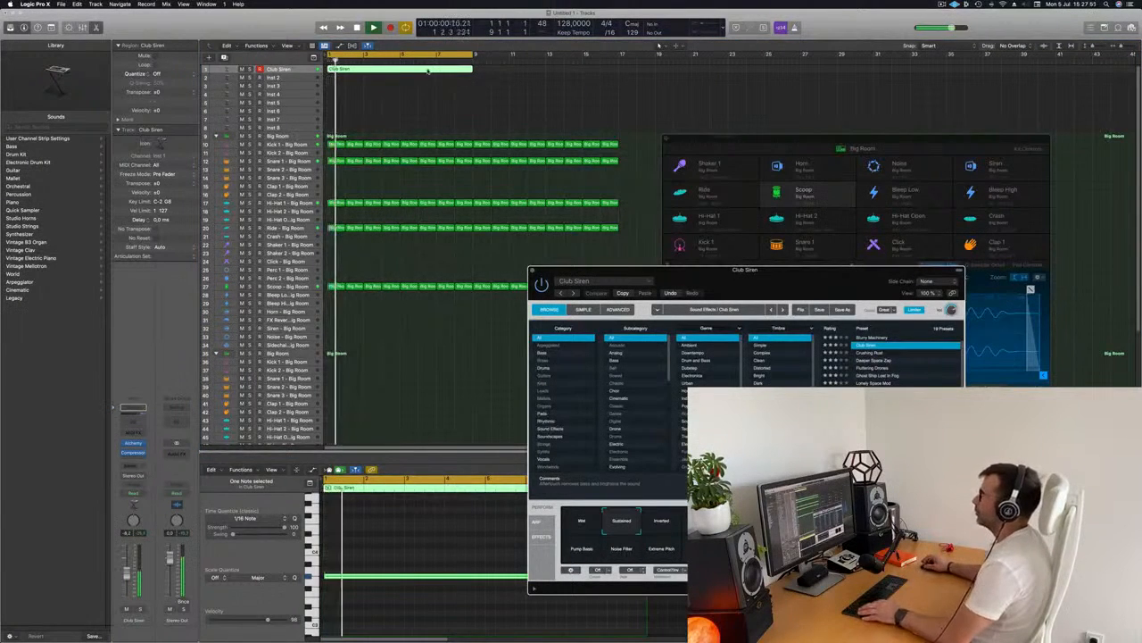
left_click_drag(488, 72, 577, 74)
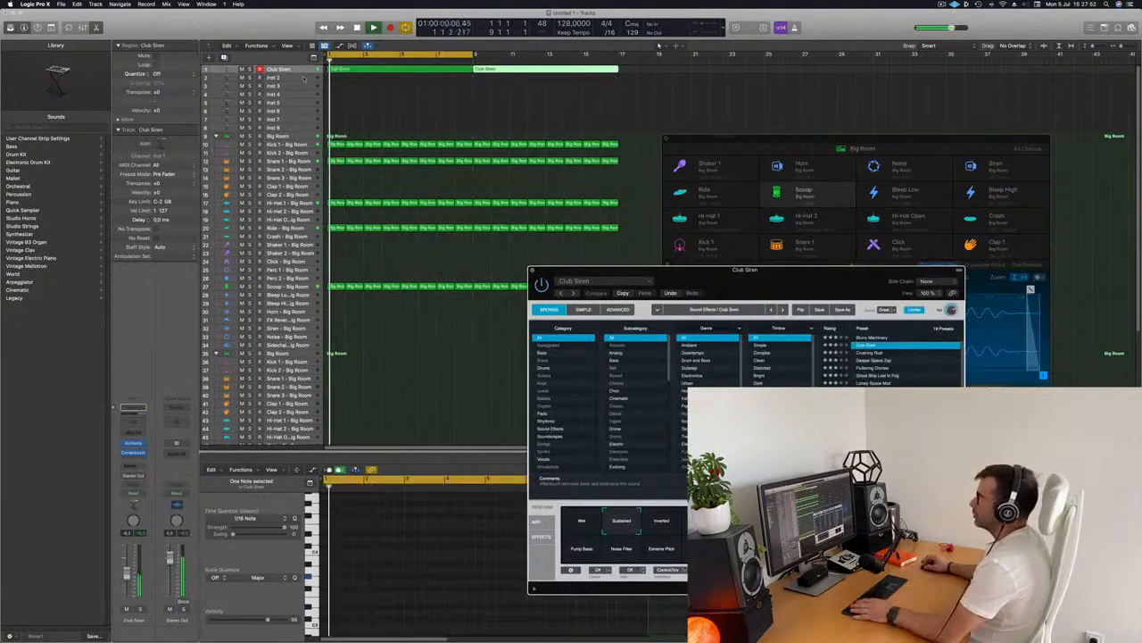
Load Alchemy on the Inst 2 track and choose the Bass preset Detuned Drones
left_click(304, 78)
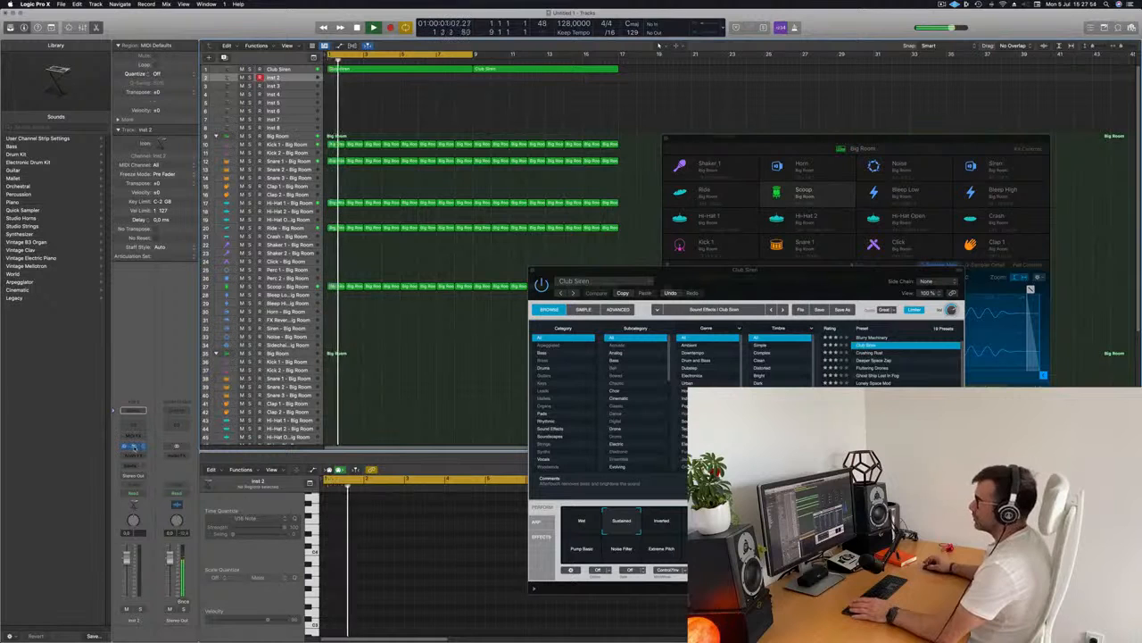
left_click(134, 447)
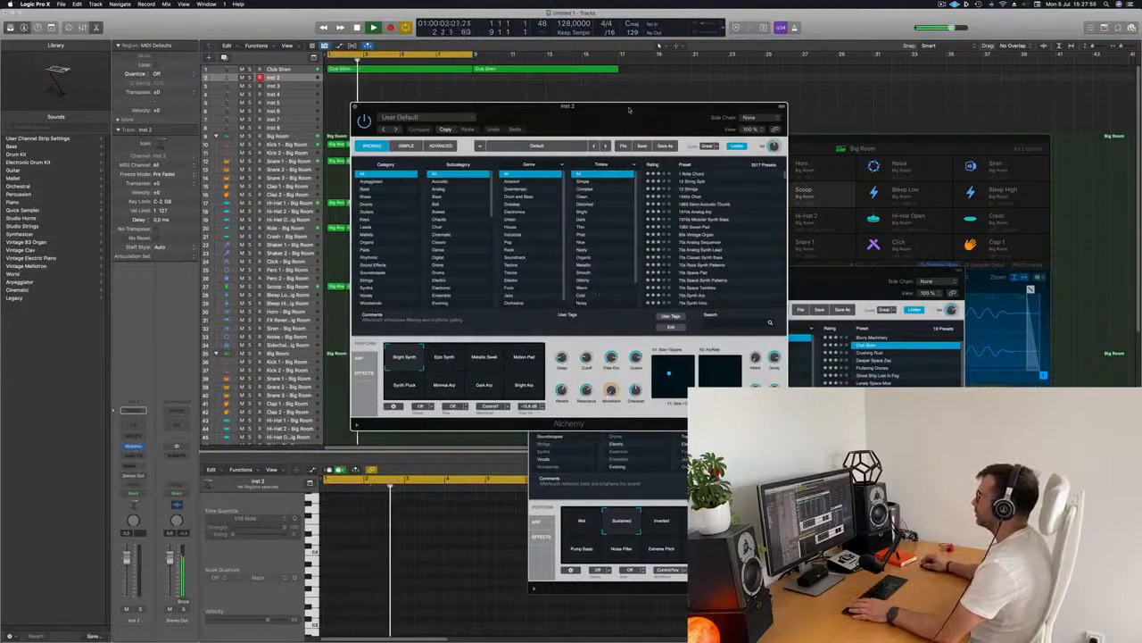
left_click_drag(630, 107, 685, 125)
left_click(429, 198)
left_click(424, 206)
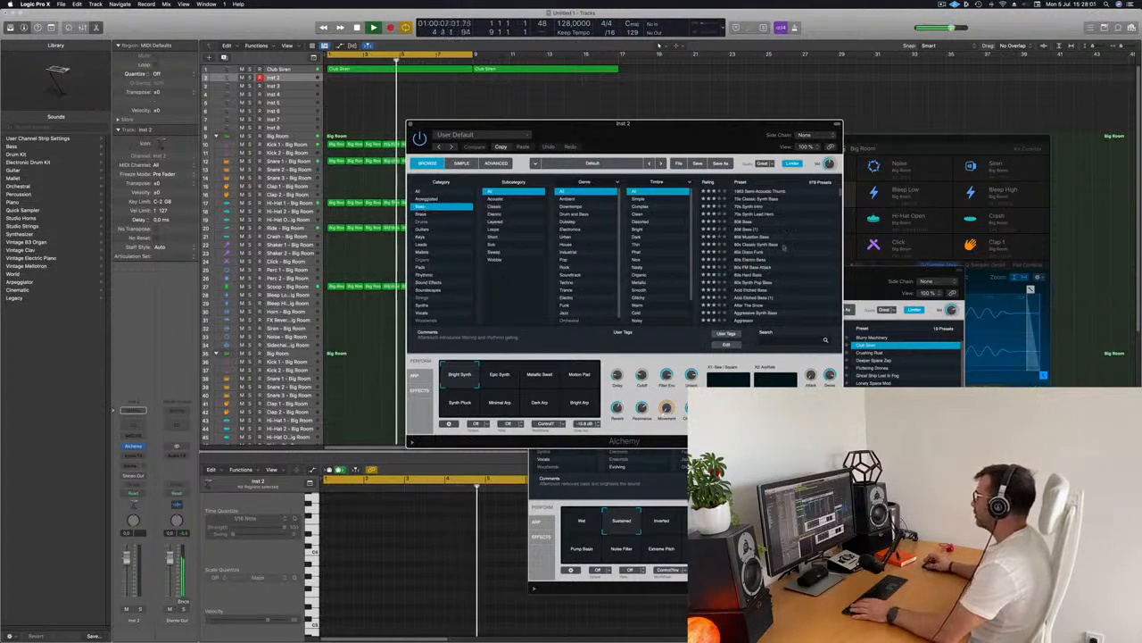
scroll(788, 251, "down", 15)
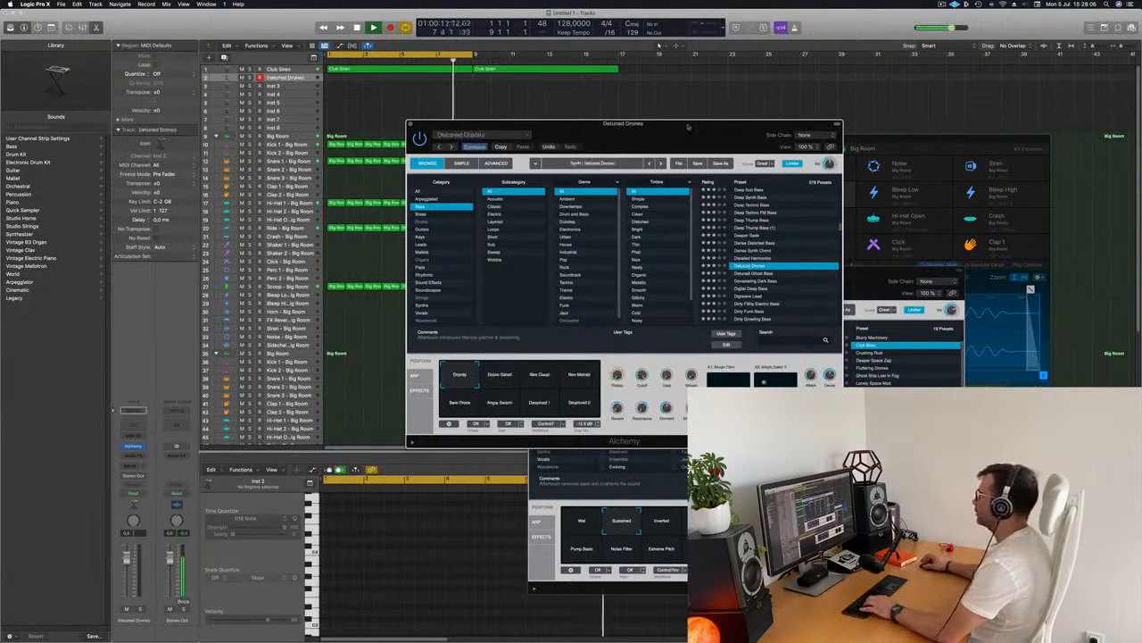
left_click_drag(687, 125, 853, 86)
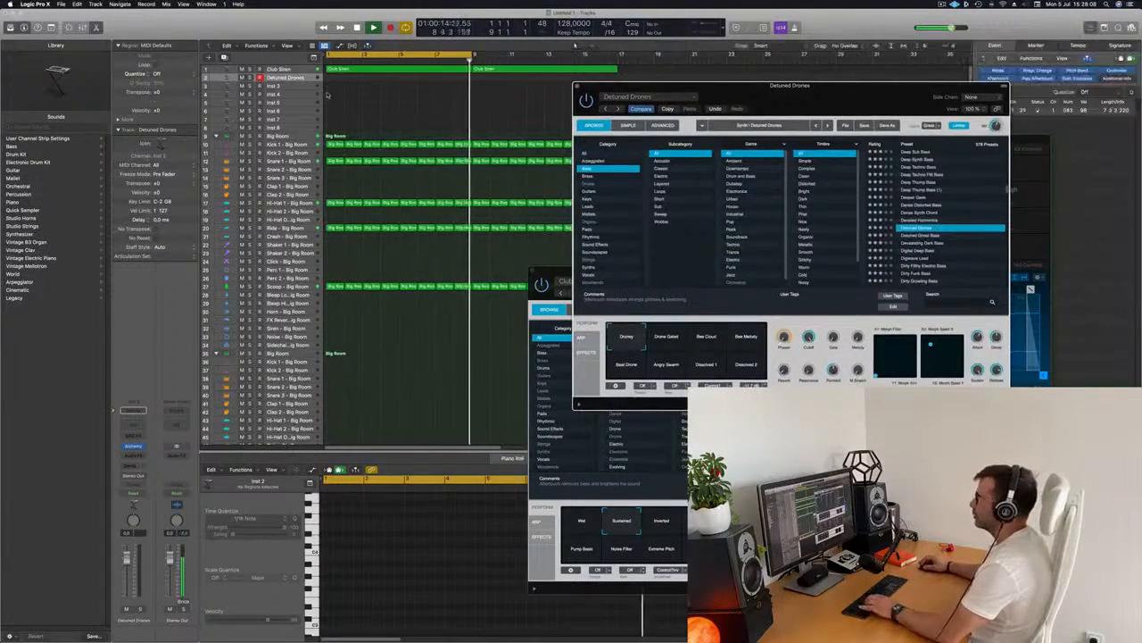
Open Musical Typing for the new track and arrange it beside the Alchemy window
left_click_drag(880, 96, 620, 208)
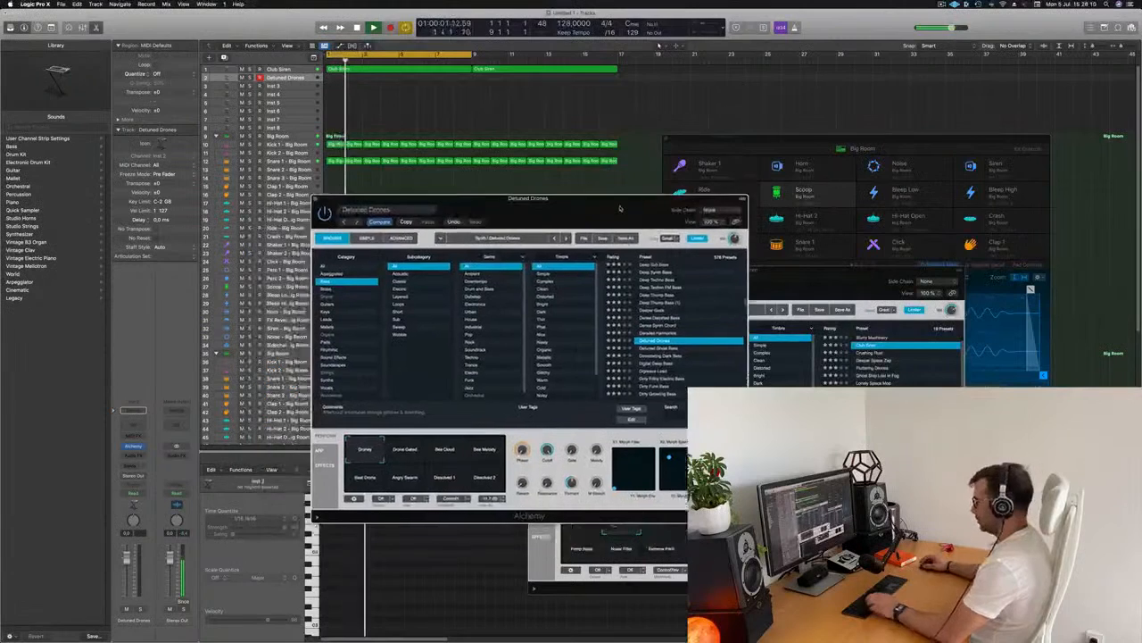
key("super+k")
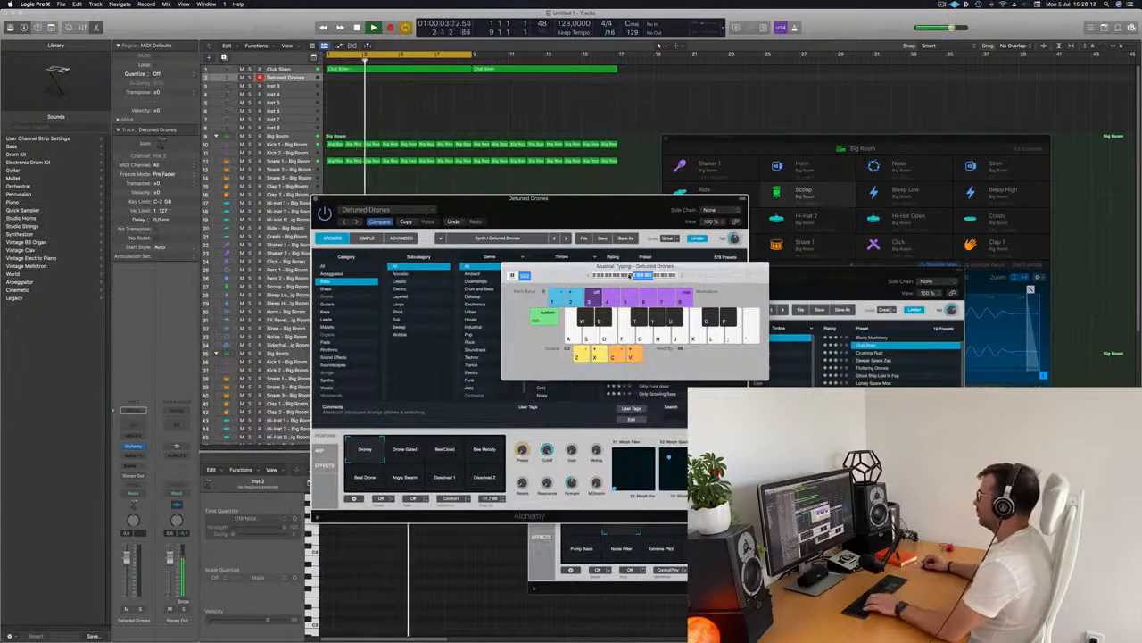
left_click_drag(622, 202, 1064, 205)
left_click_drag(686, 277, 522, 248)
left_click_drag(825, 203, 548, 176)
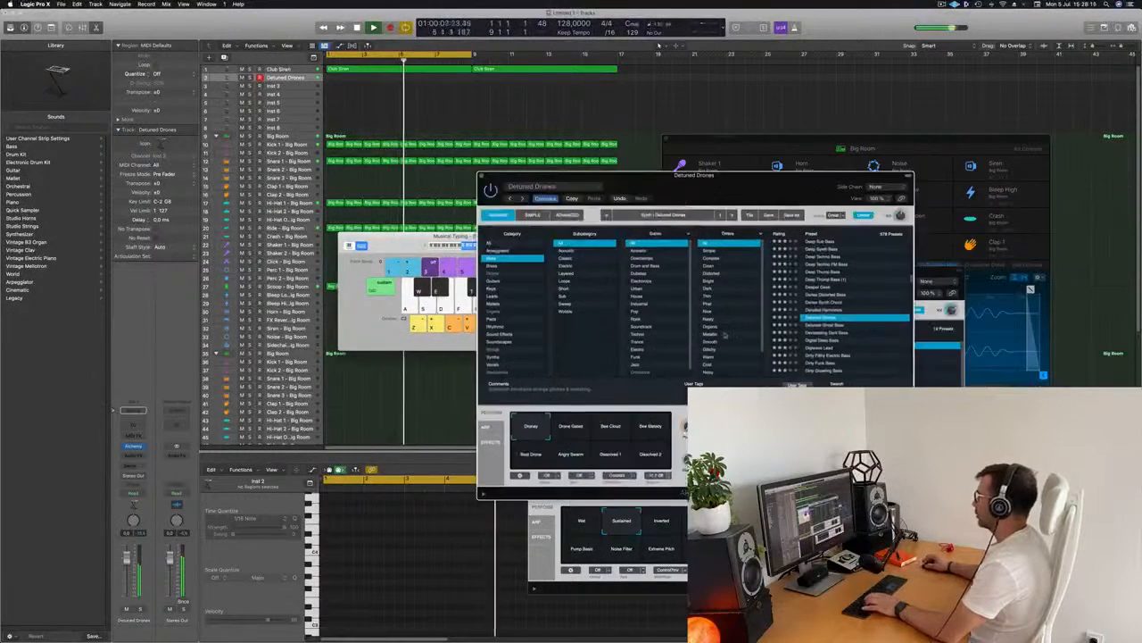
left_click(460, 246)
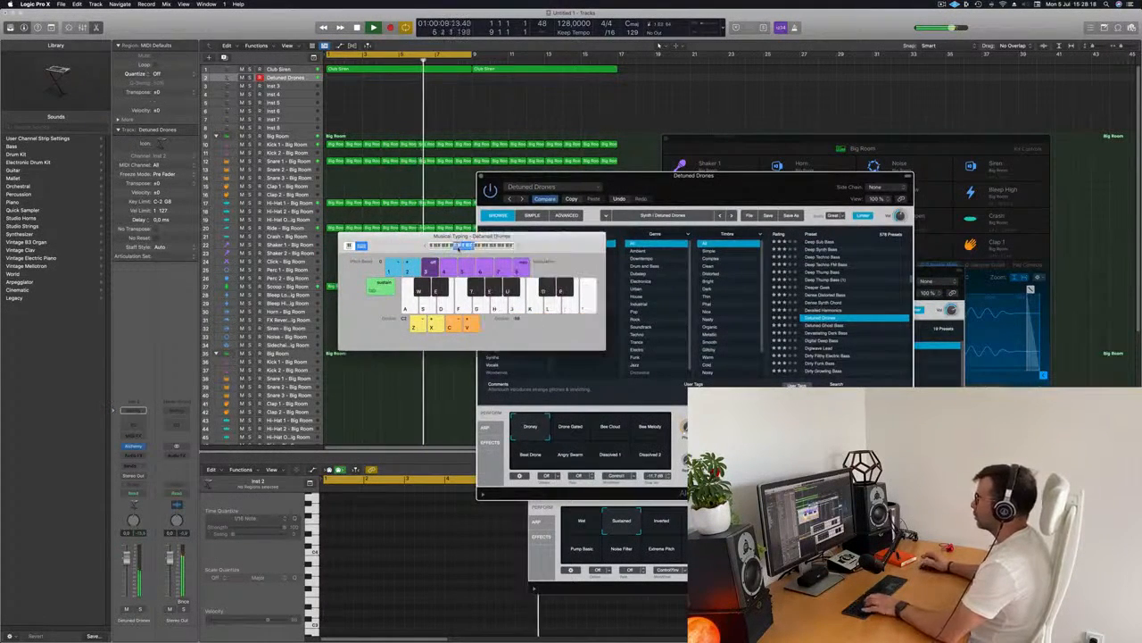
left_click_drag(536, 239, 979, 209)
left_click_drag(649, 188, 582, 190)
Try the Detuned Drones performance pads Bee Cloud, Bee Melody, Beat Drone, Angry Swarm, Dissolved 2 and Droney
left_click(543, 433)
left_click(589, 432)
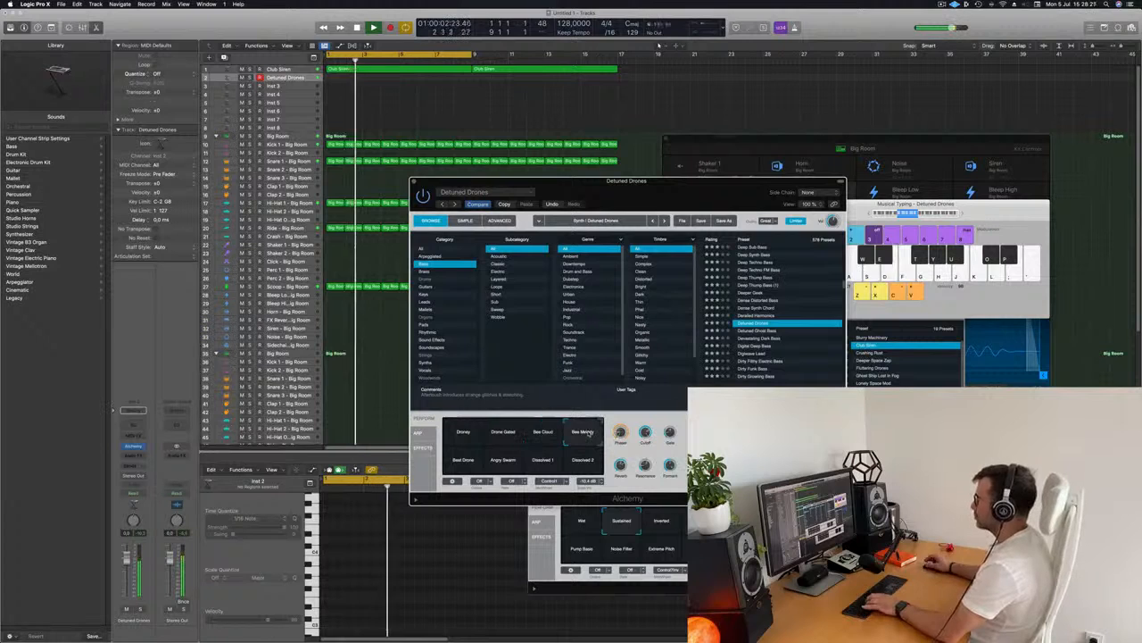
left_click(463, 462)
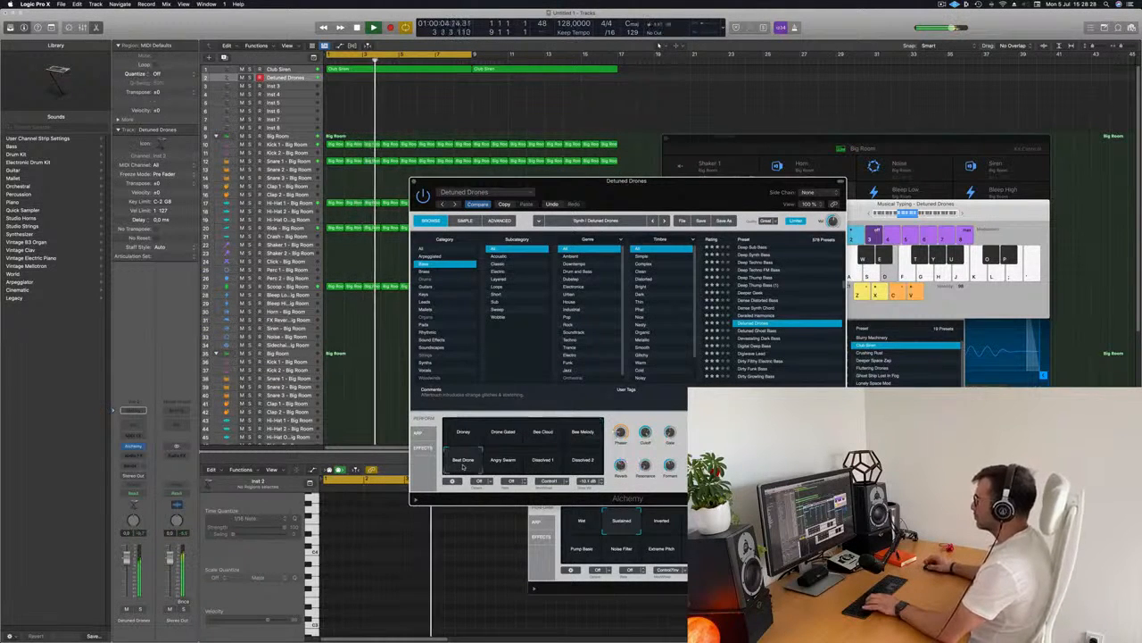
left_click(503, 460)
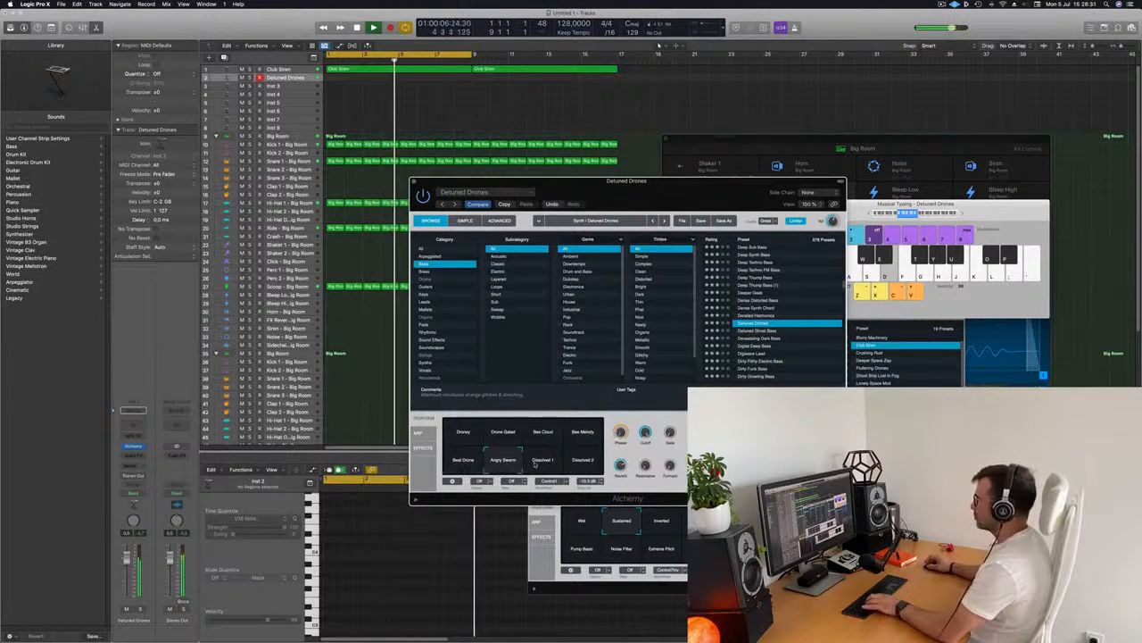
left_click(583, 461)
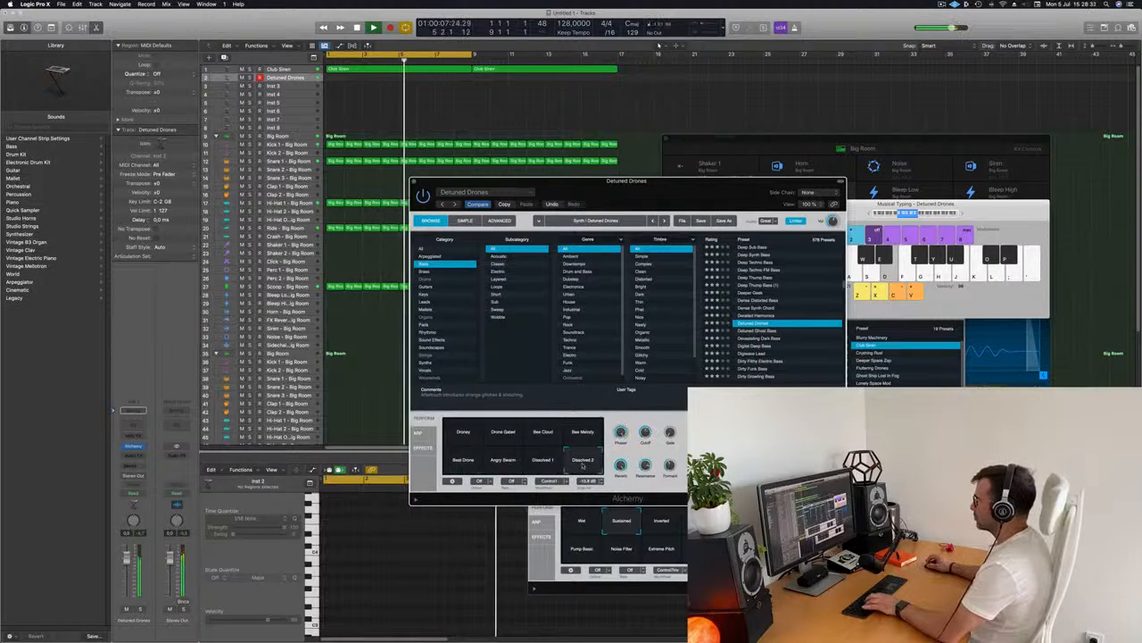
left_click(453, 432)
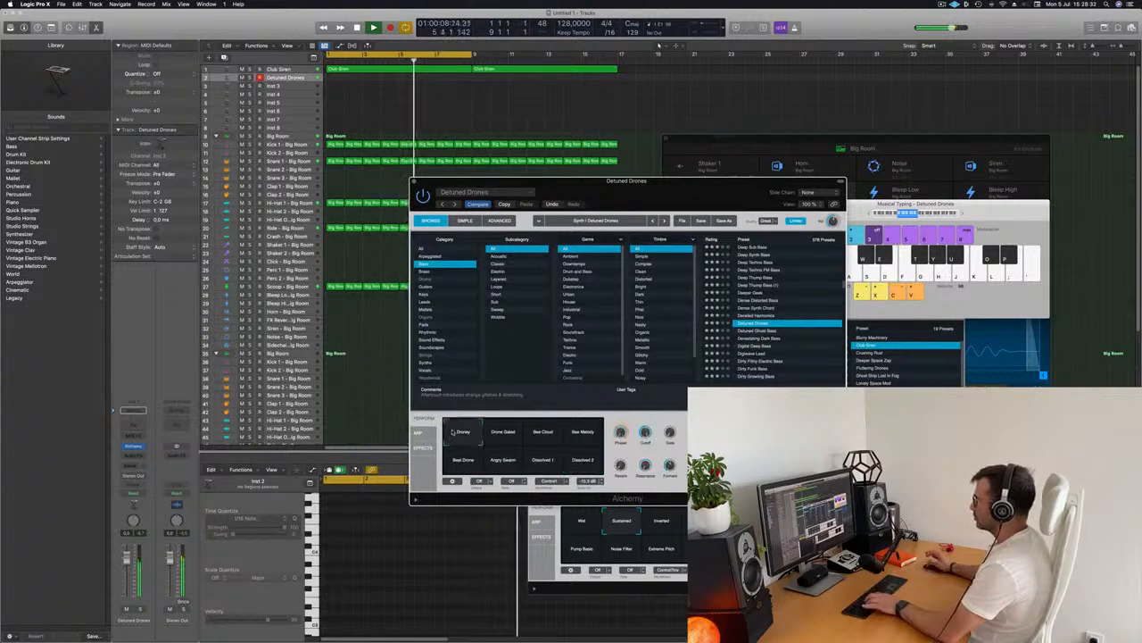
Audition the Detuned Ghost Bass and Devastating Dark Bass presets, trying the Deep and Grime Pulse pads
left_click_drag(669, 193, 719, 143)
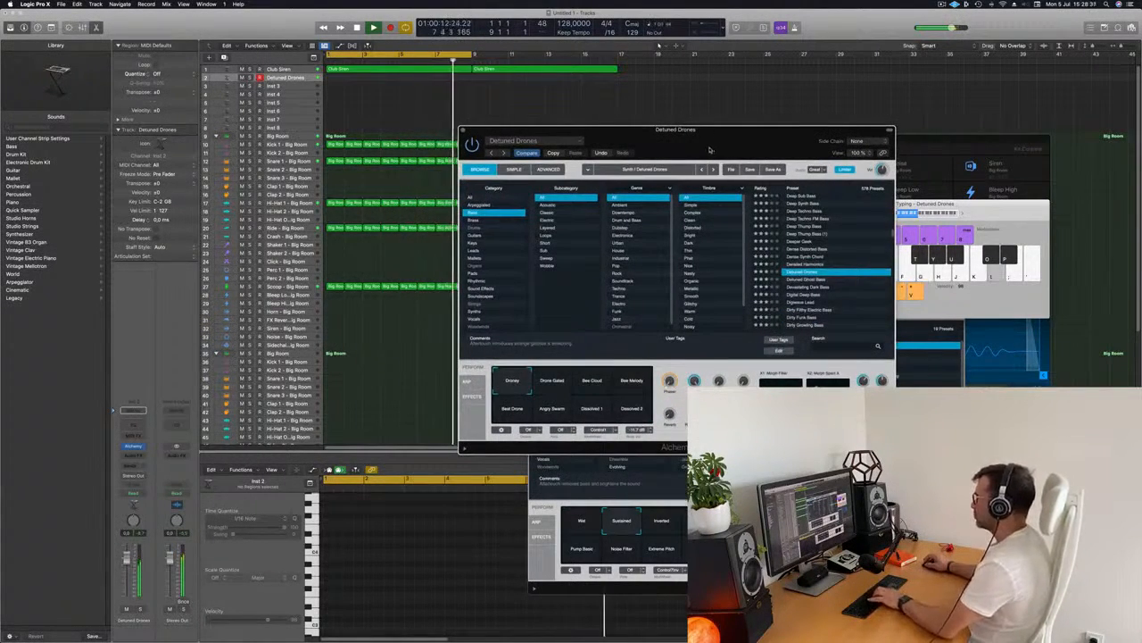
left_click_drag(715, 145, 664, 168)
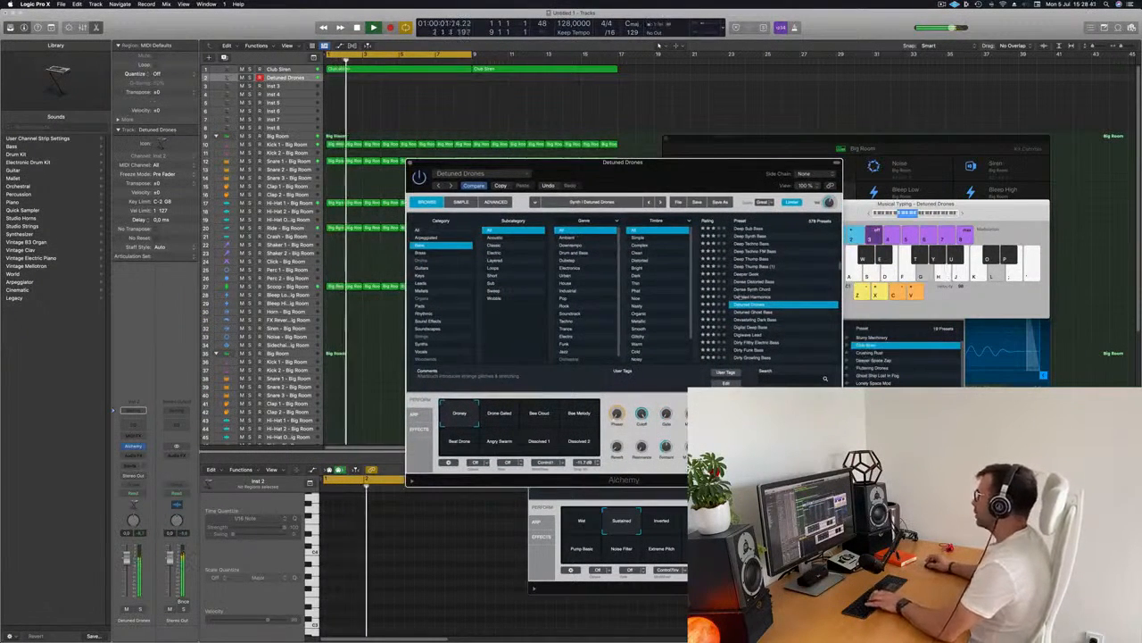
left_click(757, 313)
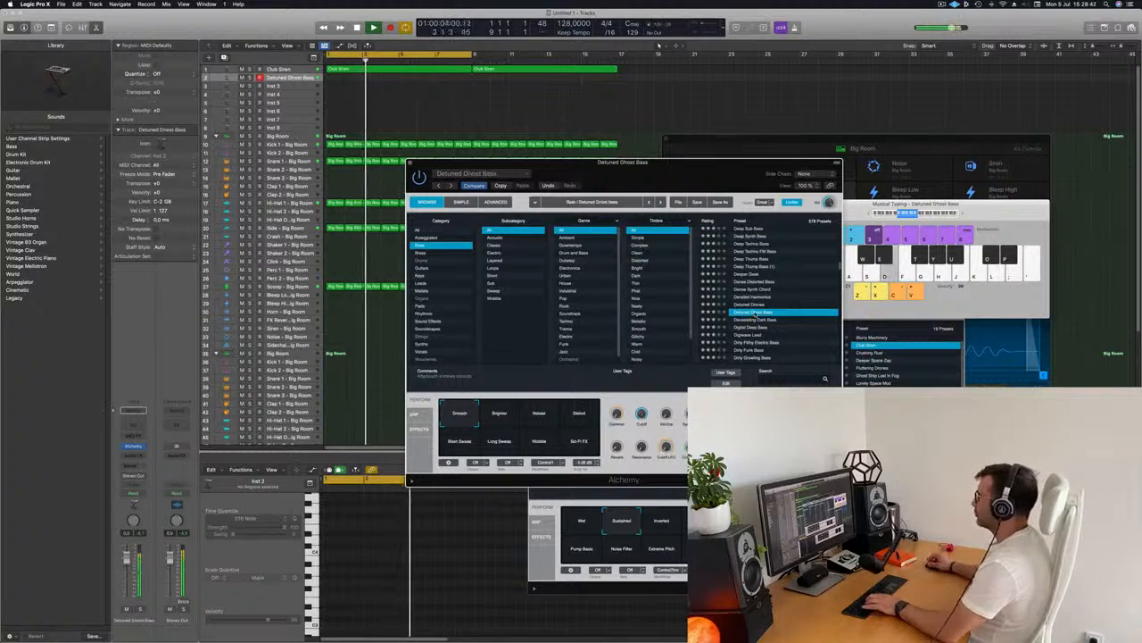
left_click(754, 319)
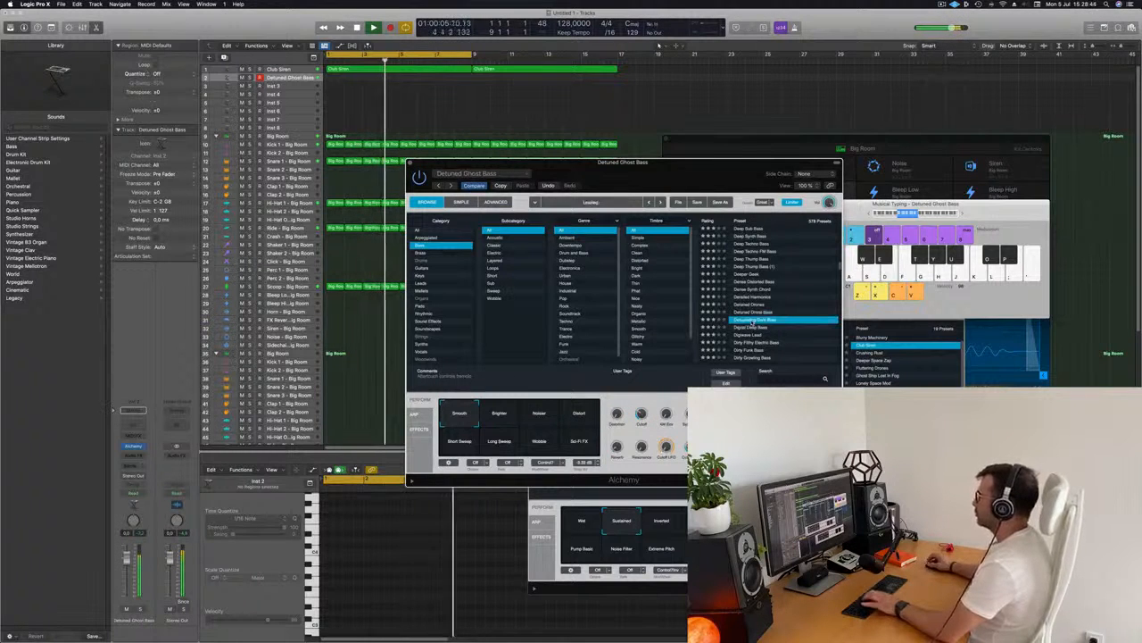
left_click_drag(689, 178, 772, 111)
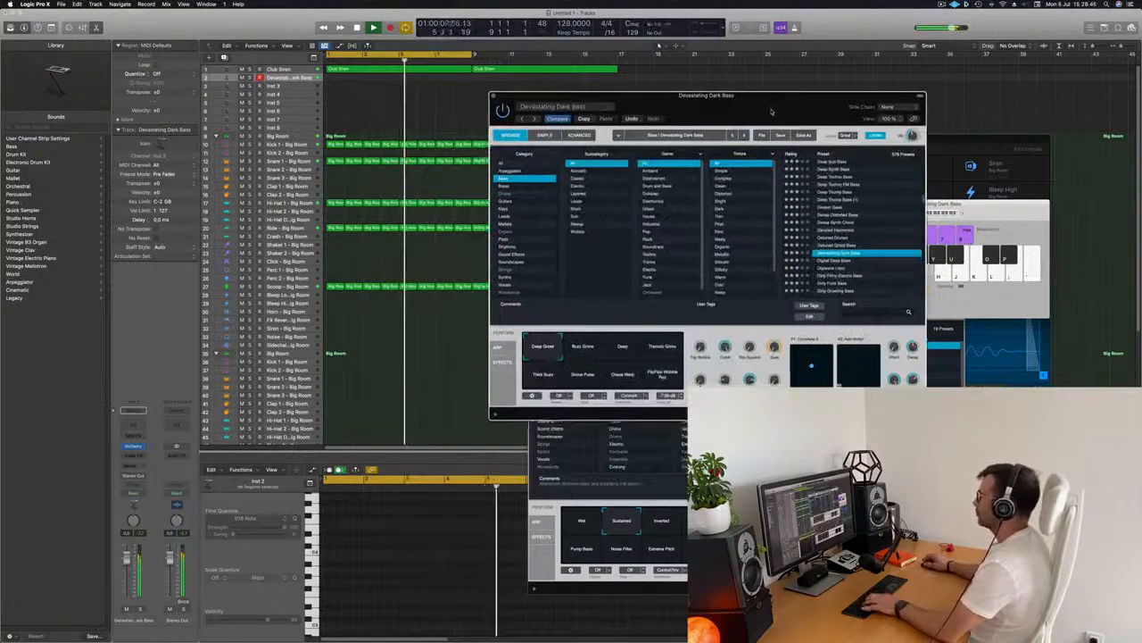
left_click(622, 350)
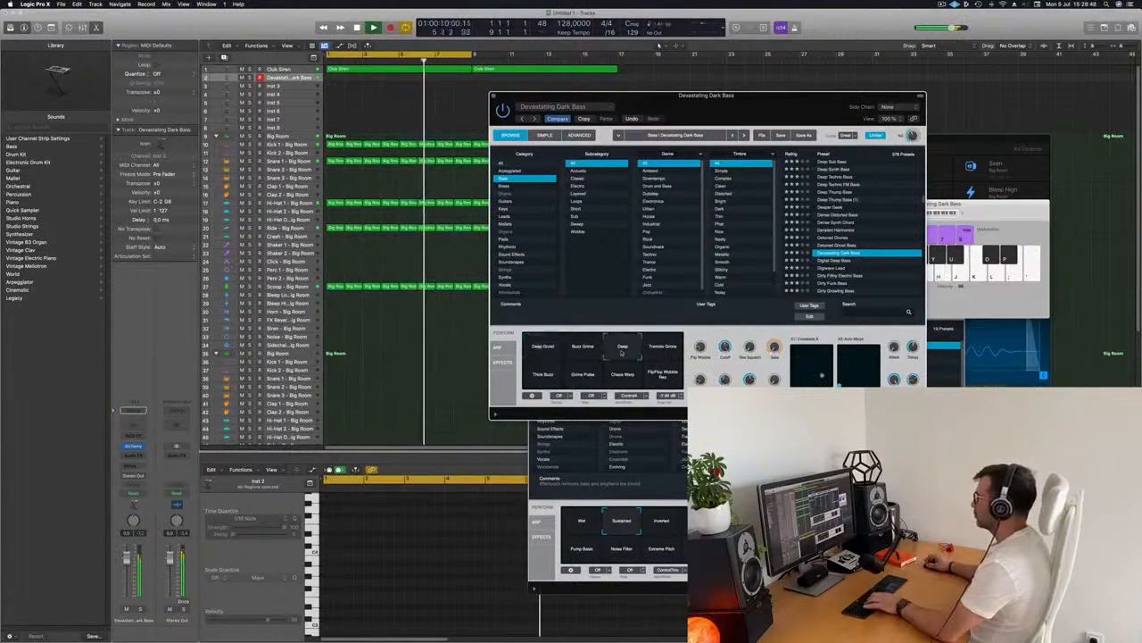
left_click(550, 375)
Load the Digital Deep Bass preset on the second track and enable its Dubby performance pad
left_click(828, 260)
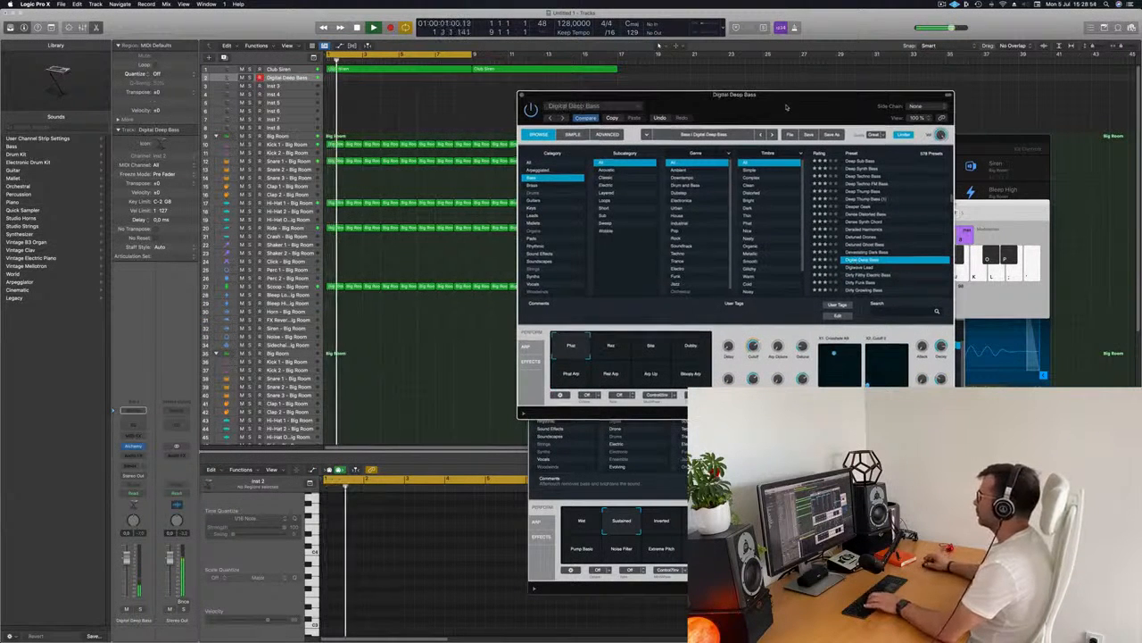
left_click_drag(786, 107, 706, 137)
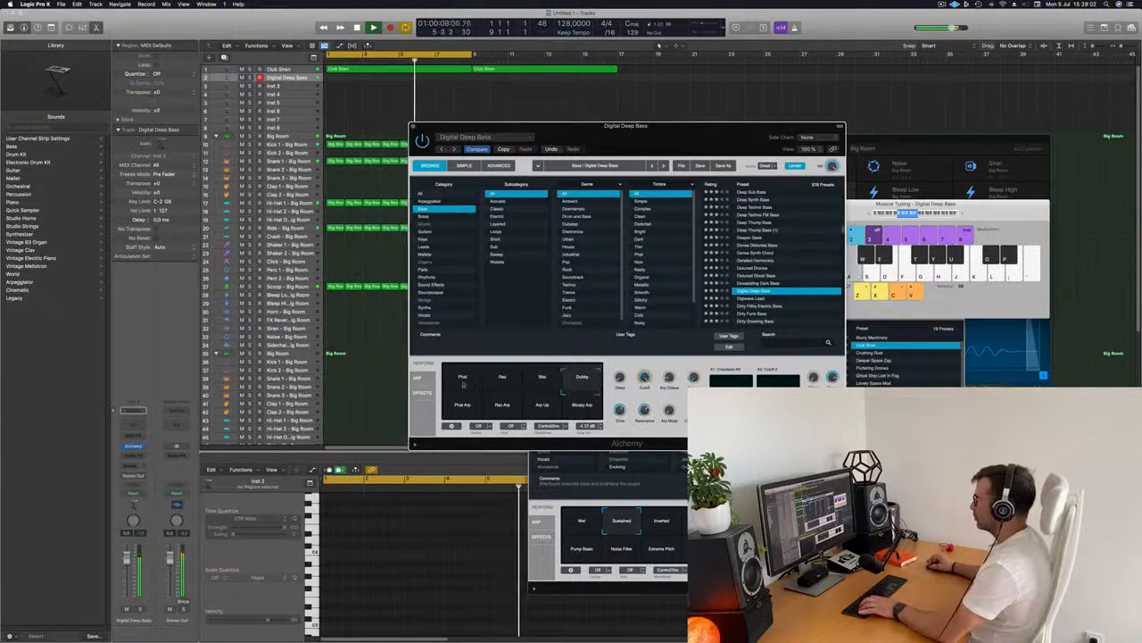
left_click(582, 376)
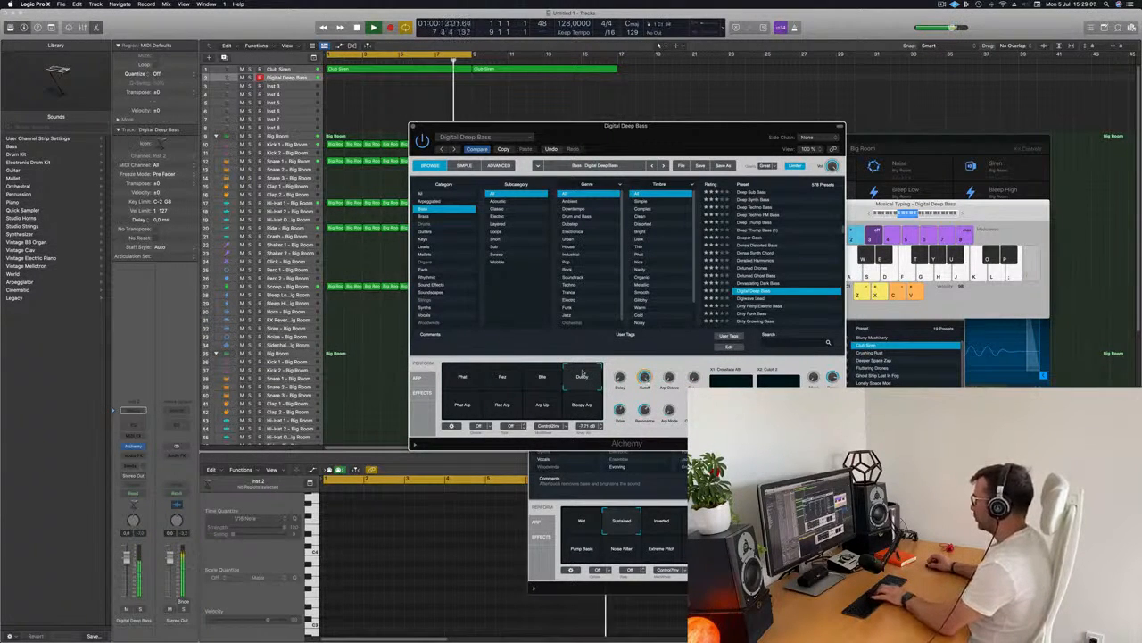
left_click_drag(702, 138, 769, 120)
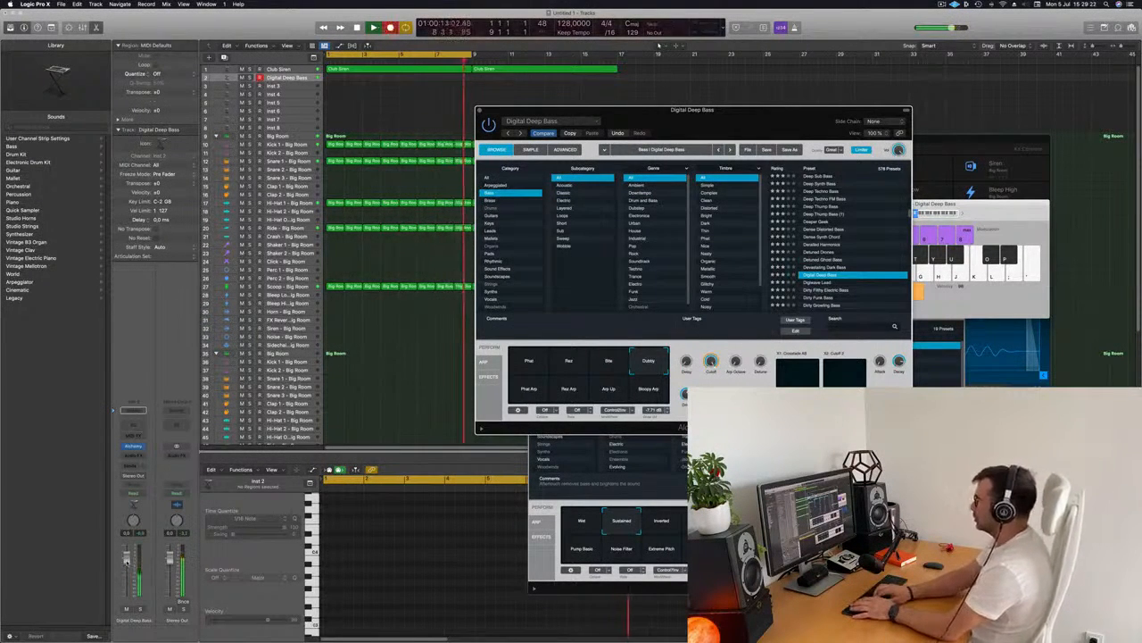
Record a repeated single-note bass riff on the Digital Deep Bass track using Musical Typing, then stop
key("r")
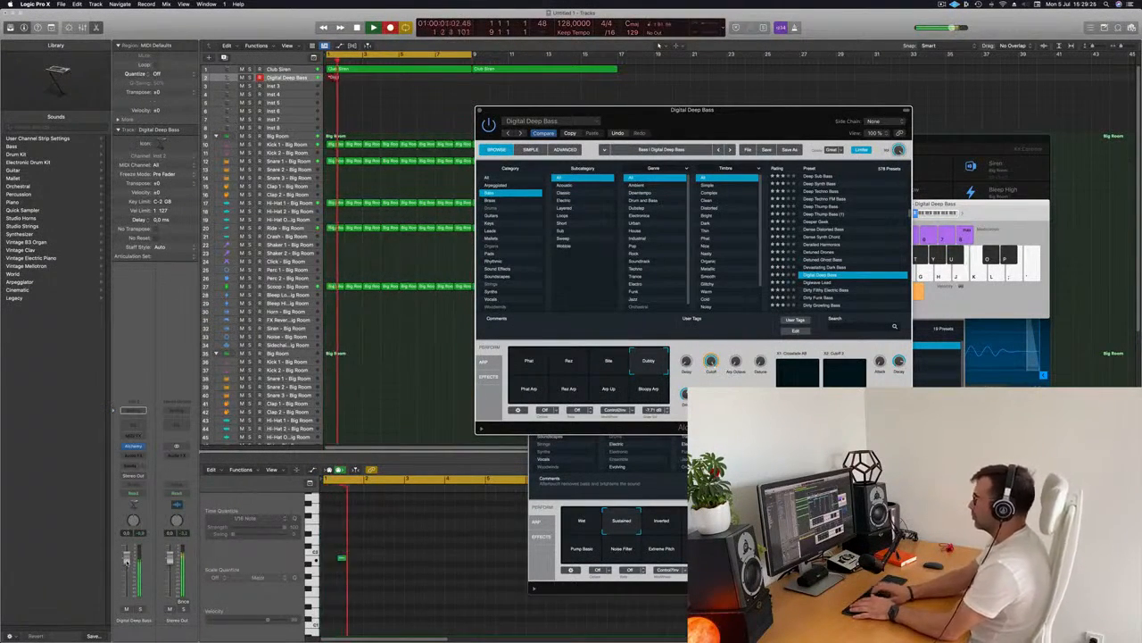
key("j")
key("j")
key("j")
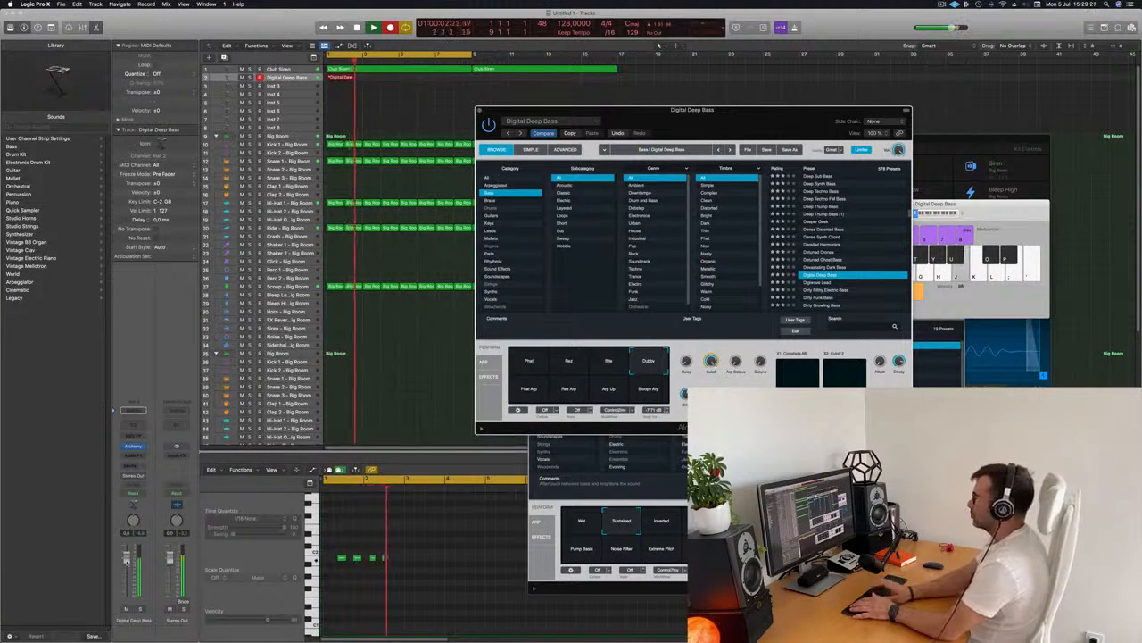
key("j")
key("j")
key("j")
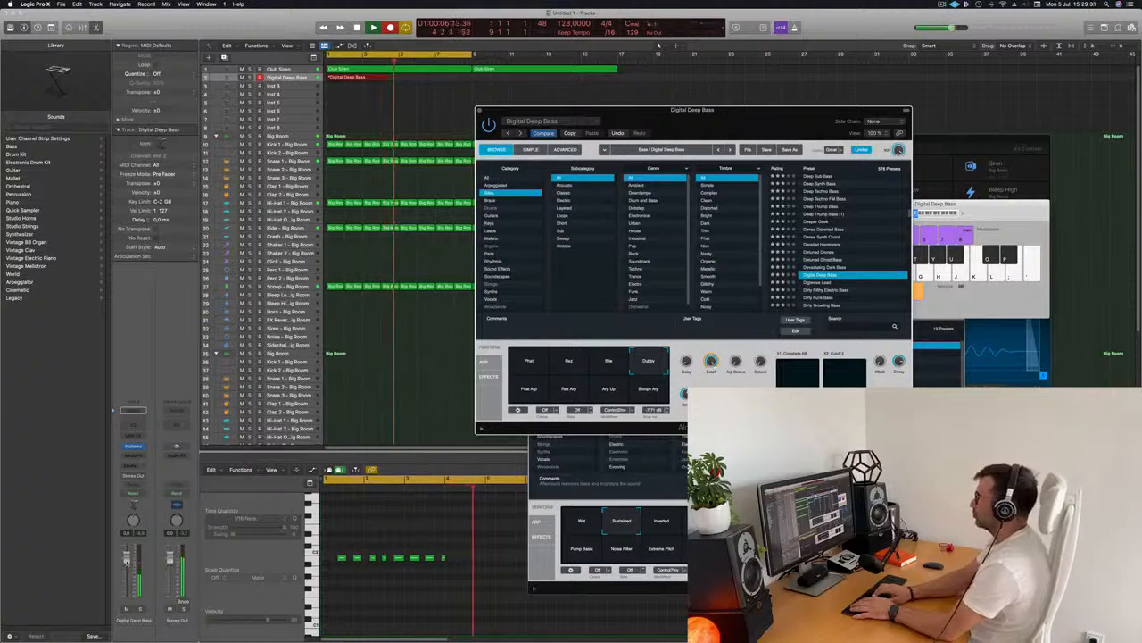
key("j")
key("j")
key("j")
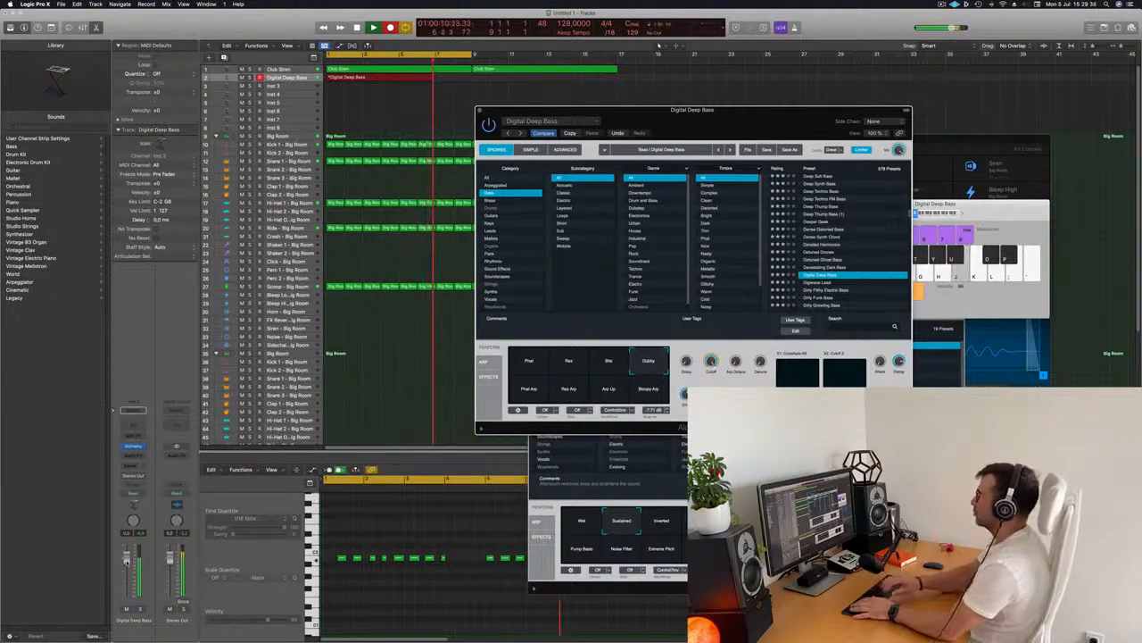
key("space")
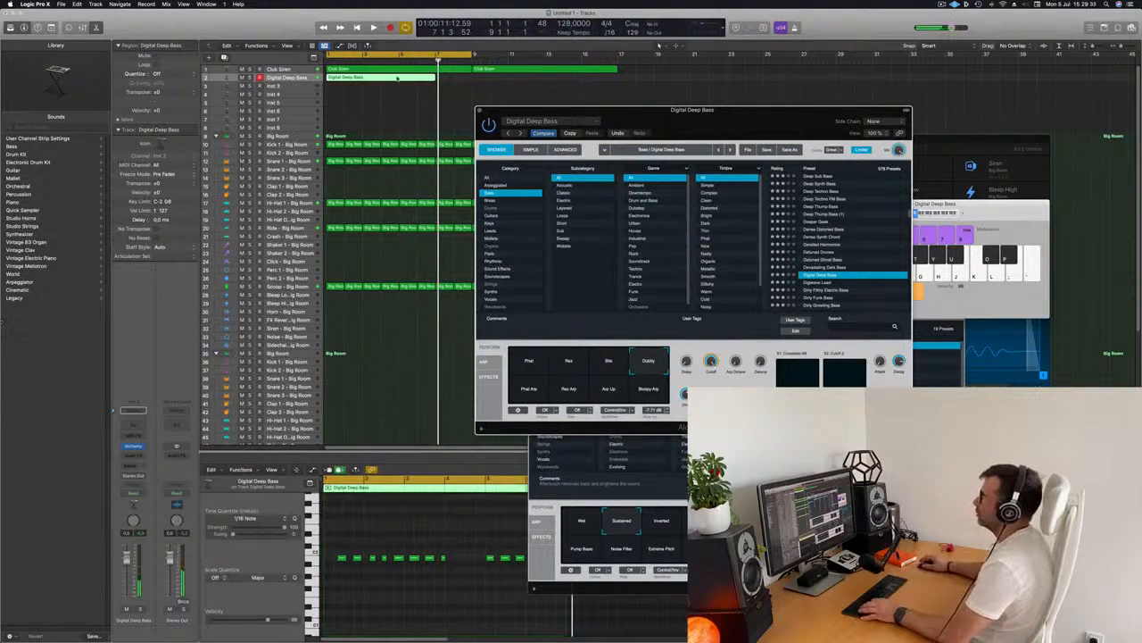
Delete the excess recording and trim the bass region to two bars, then play it back
left_click(401, 78)
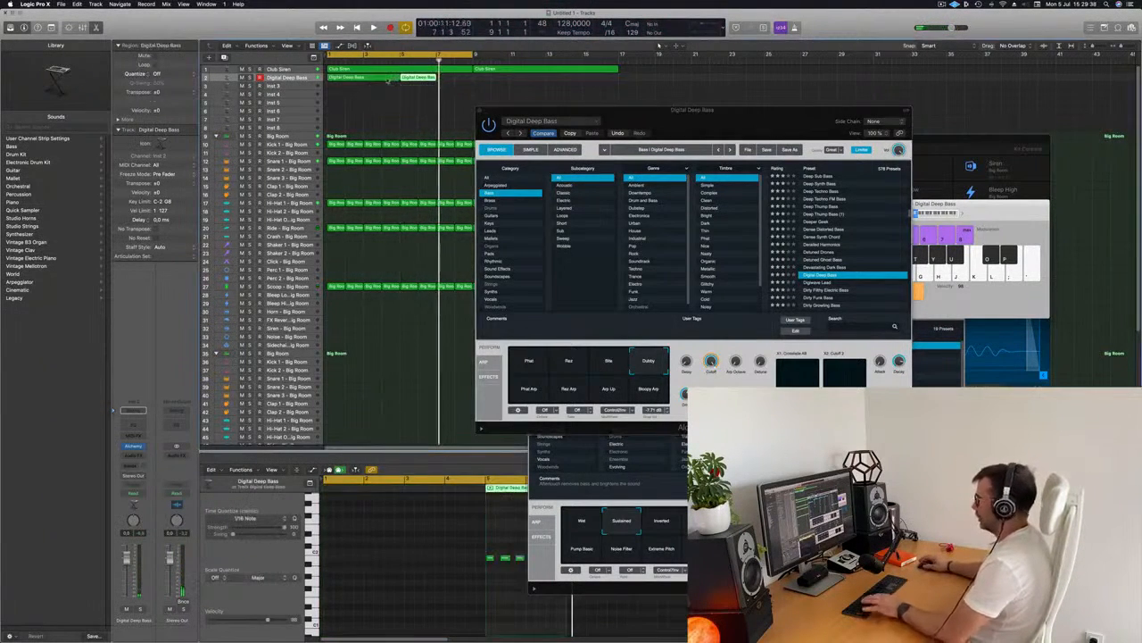
left_click(388, 79)
key("Delete")
left_click_drag(364, 78, 345, 78)
key("space")
key("space")
key("space")
key("z")
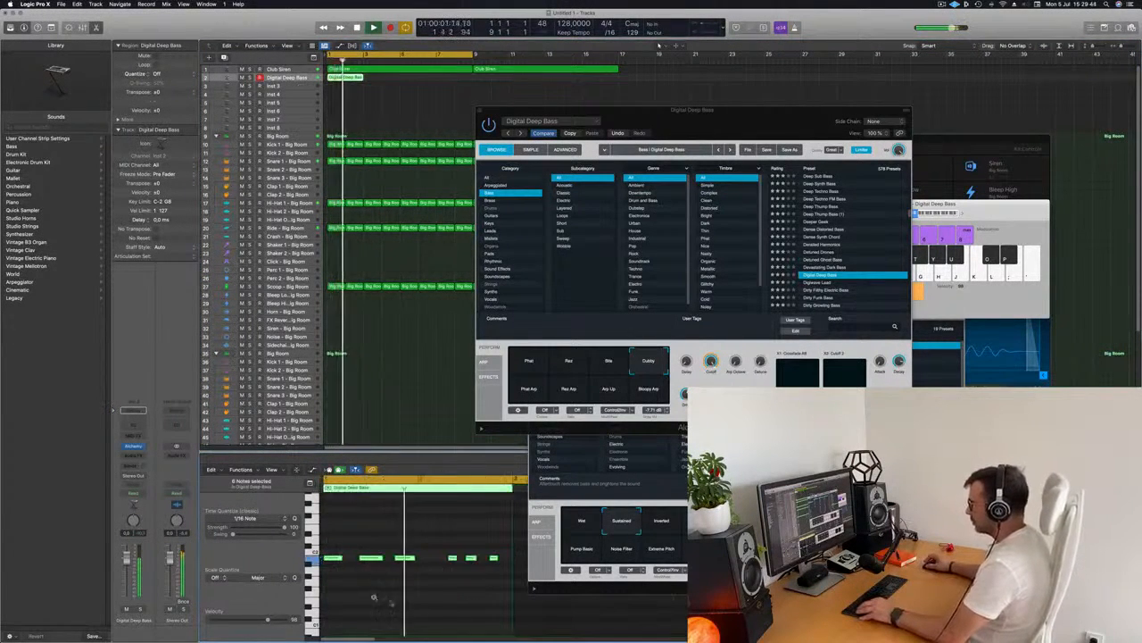
Repeat the two-bar bass region six times so it runs to bar 17
scroll(429, 610, "left", 1)
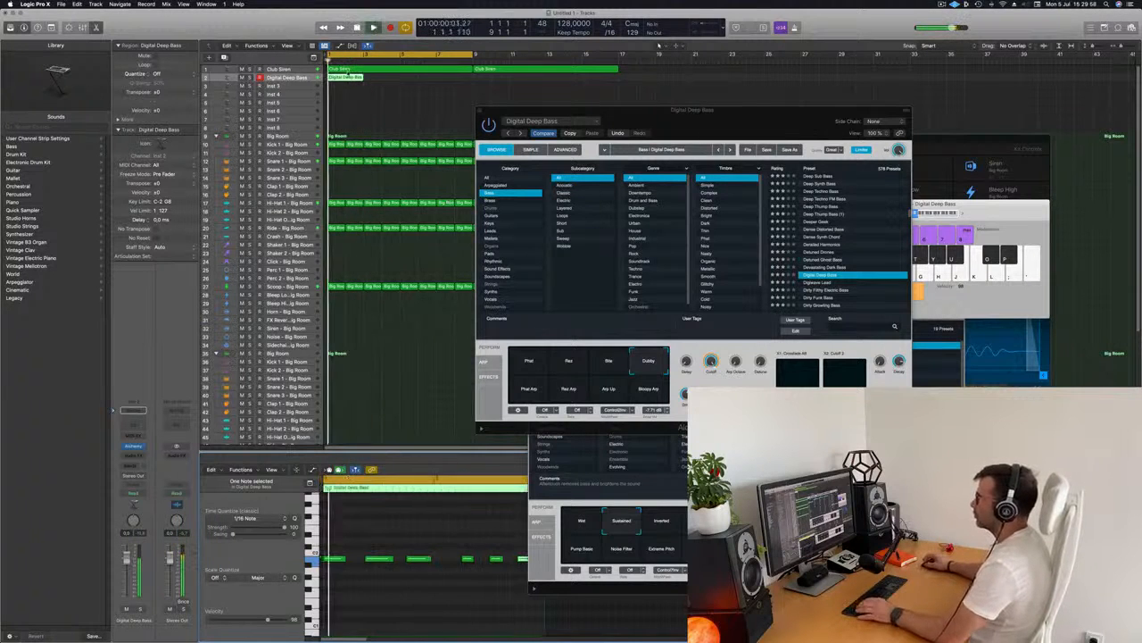
left_click(344, 76)
key("super+r")
key("super+r")
key("super+r")
key("super+r")
key("super+r")
key("super+r")
key("super+r")
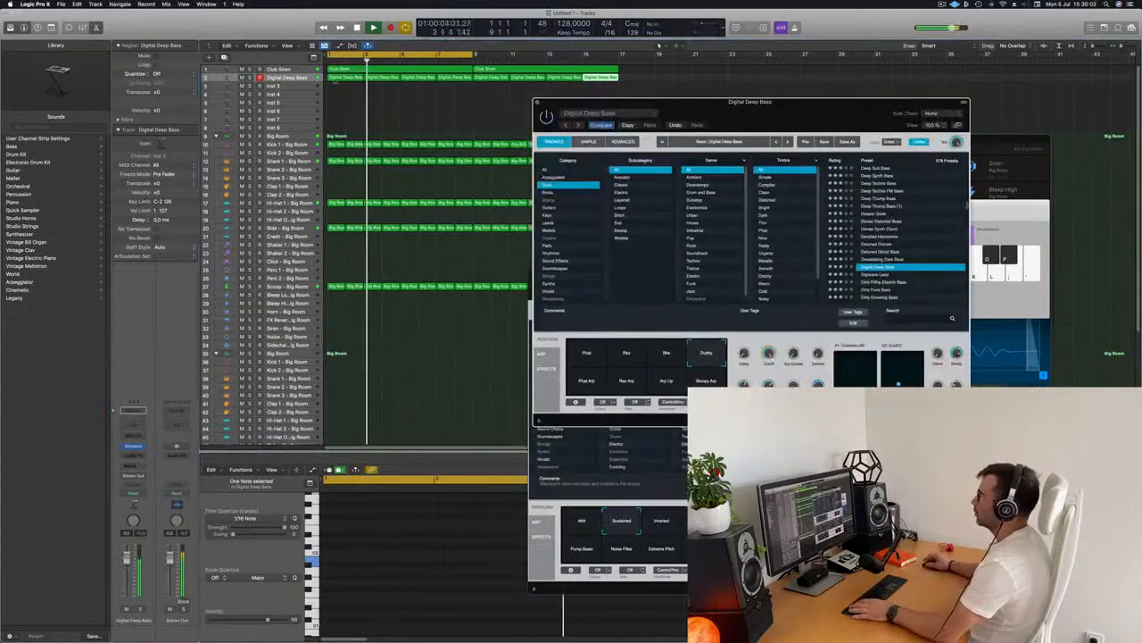
Select all the bass regions and audition the Phat and Bite pads, ending with Dubby re-enabled
left_click(296, 79)
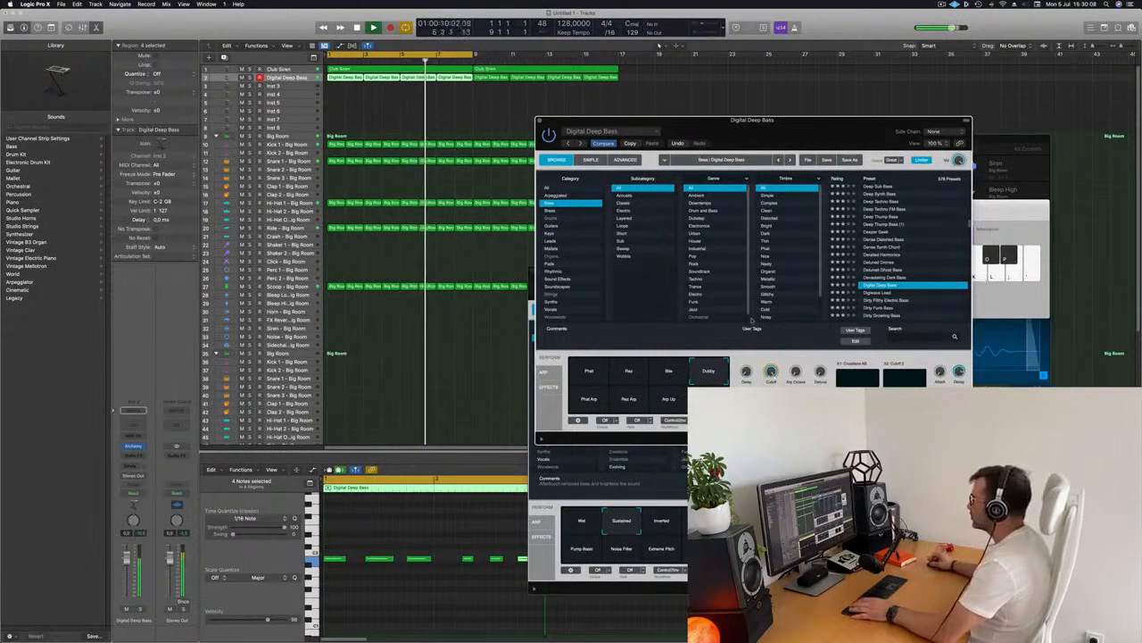
left_click(590, 374)
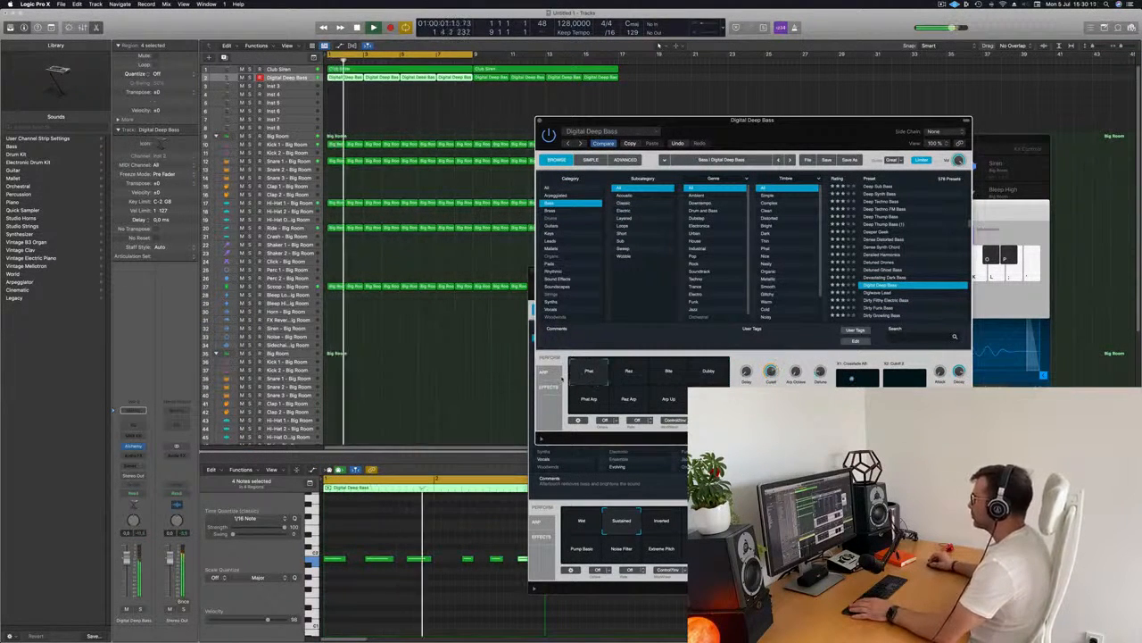
key("Return")
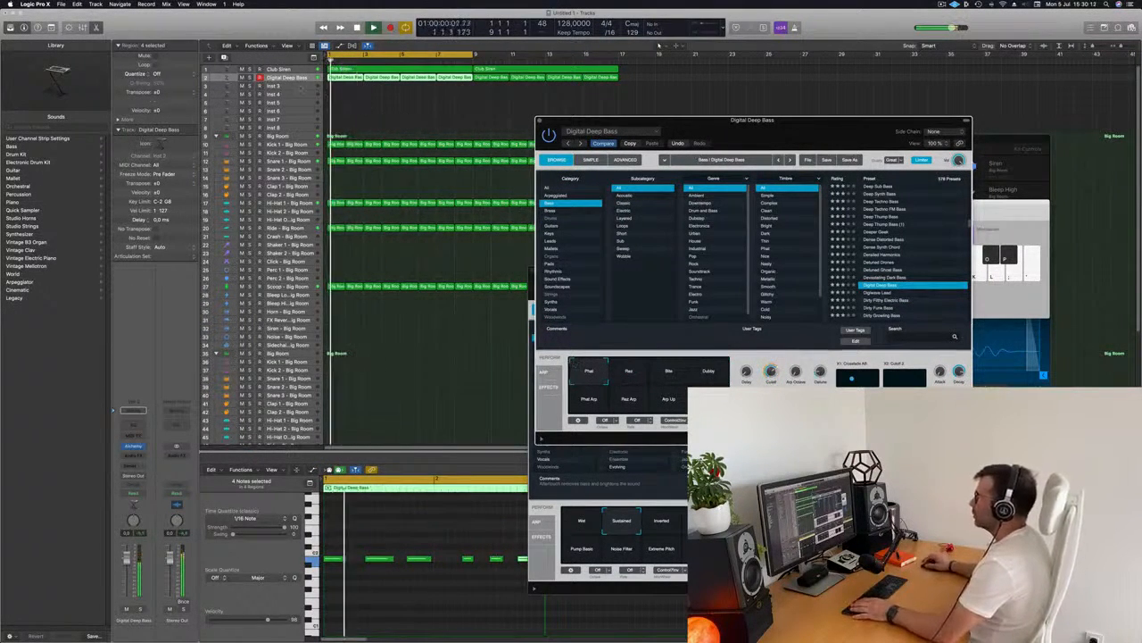
left_click(496, 214)
key("Return")
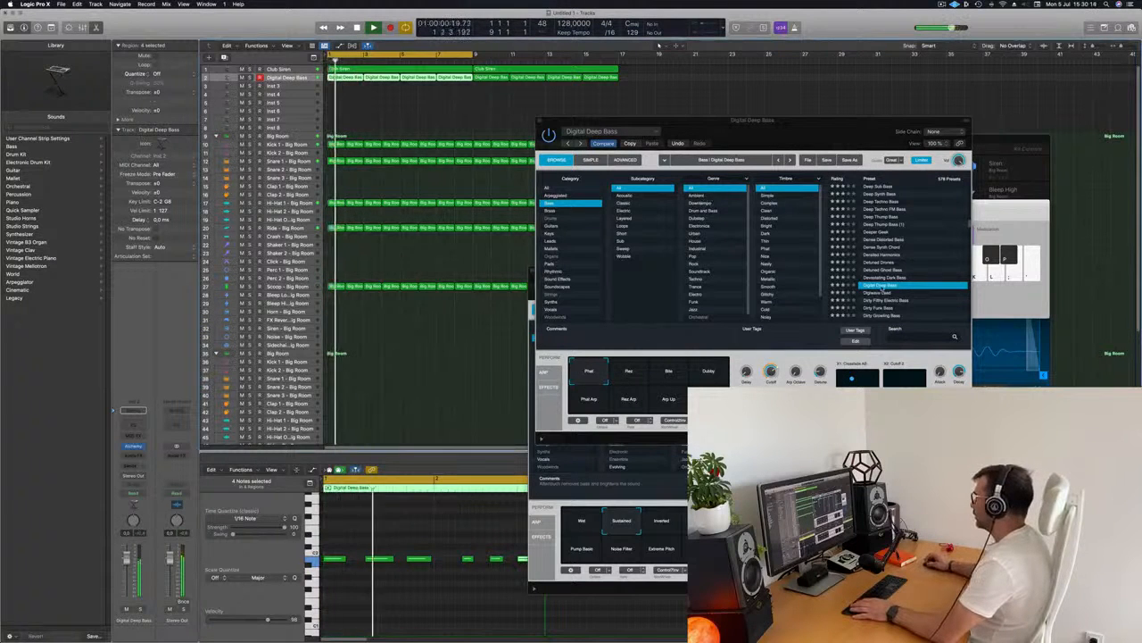
left_click(669, 373)
left_click(719, 373)
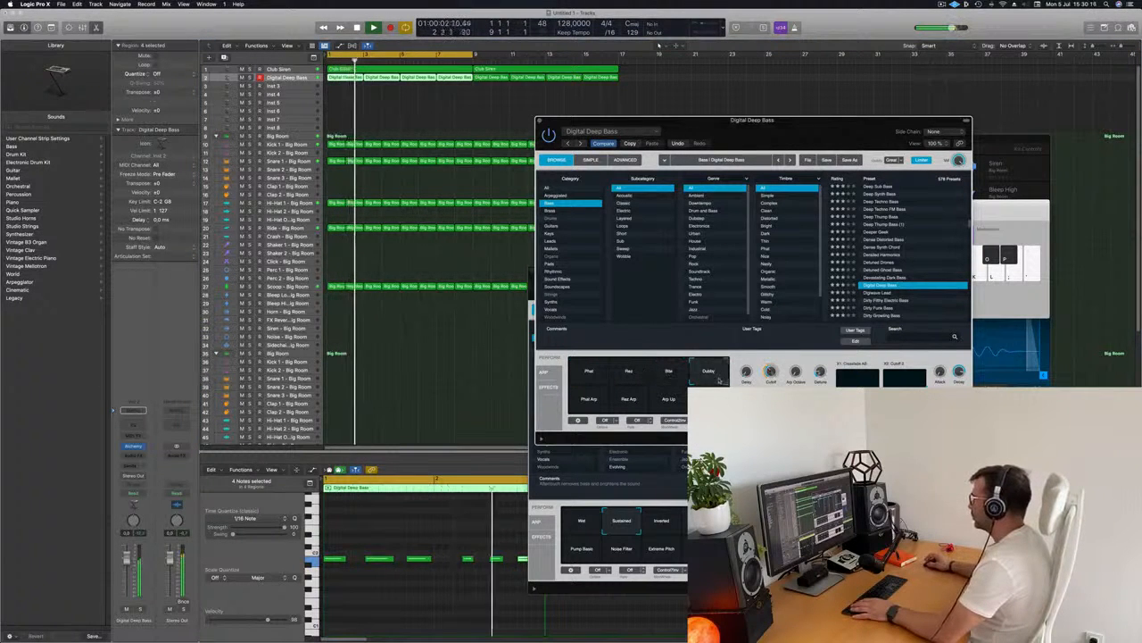
key("Return")
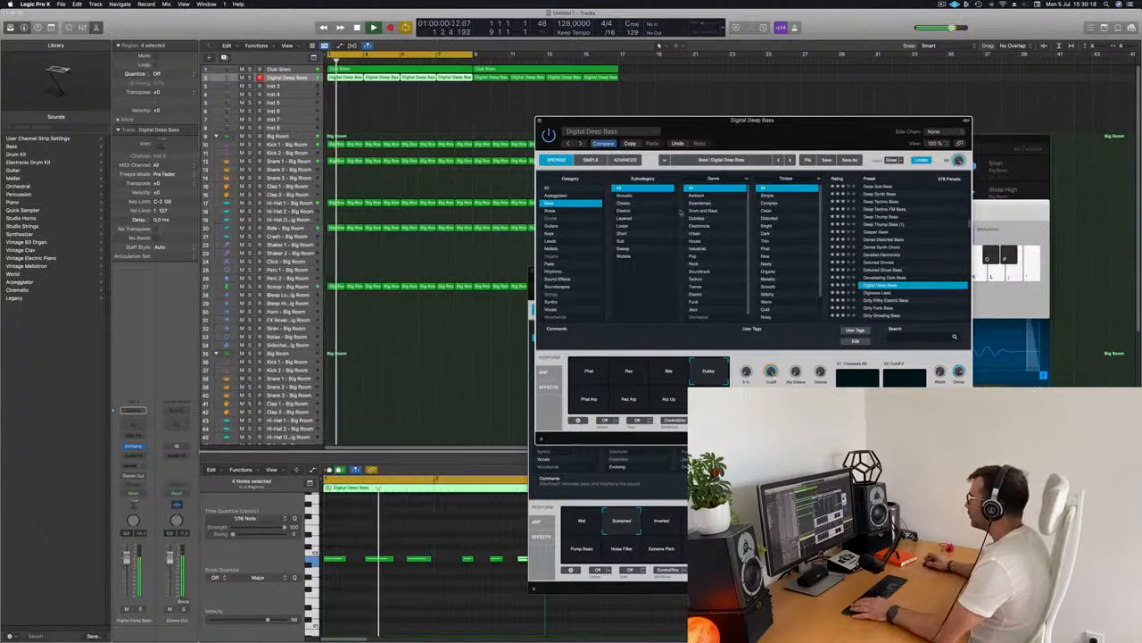
Audition bass presets from Digisaw Lead down through Disturbed Drone during playback
left_click(870, 291)
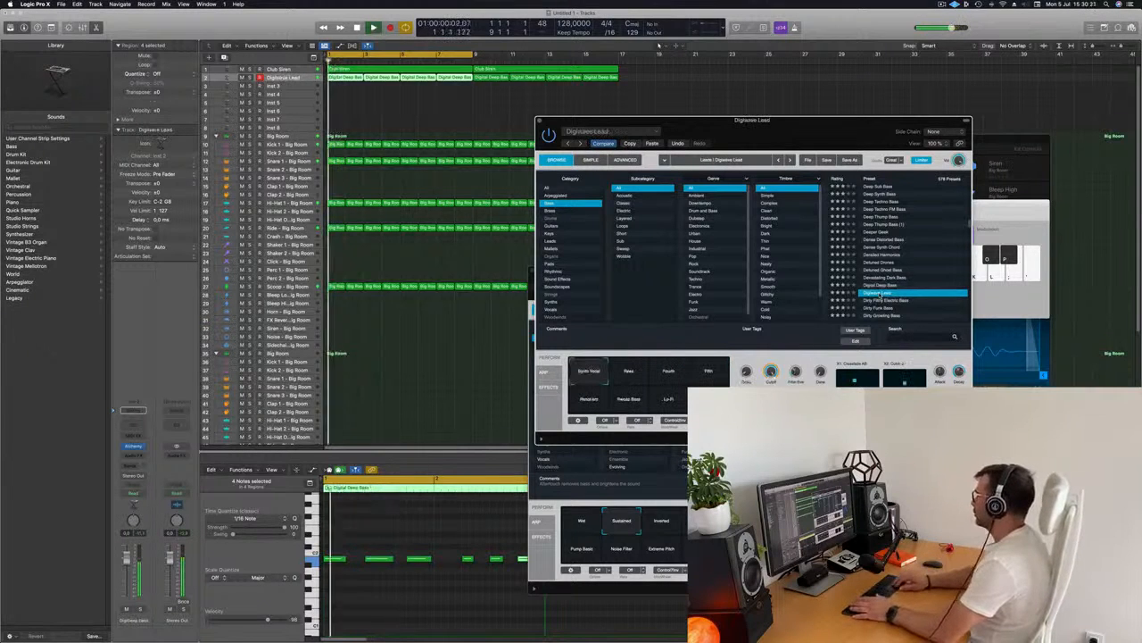
key("Down")
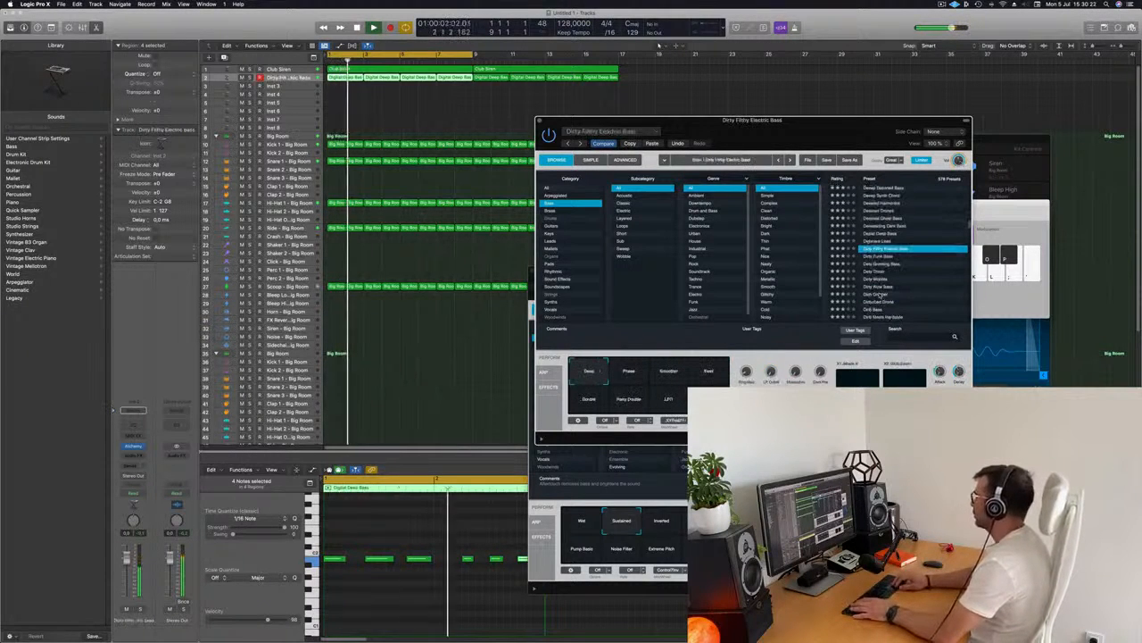
key("Down")
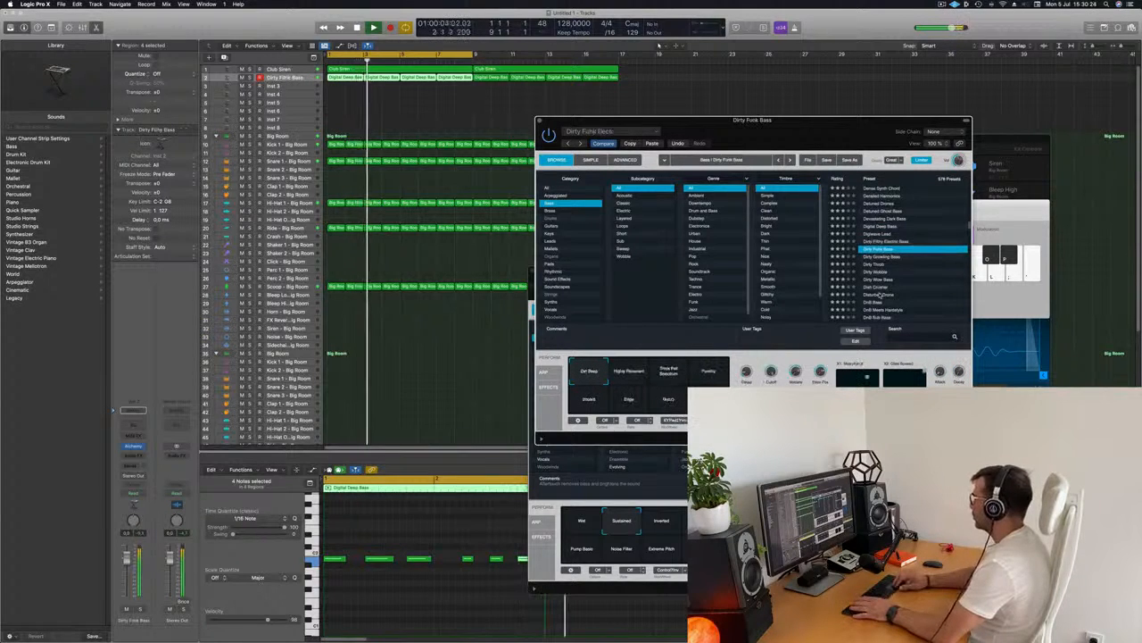
key("Down")
key("Down")
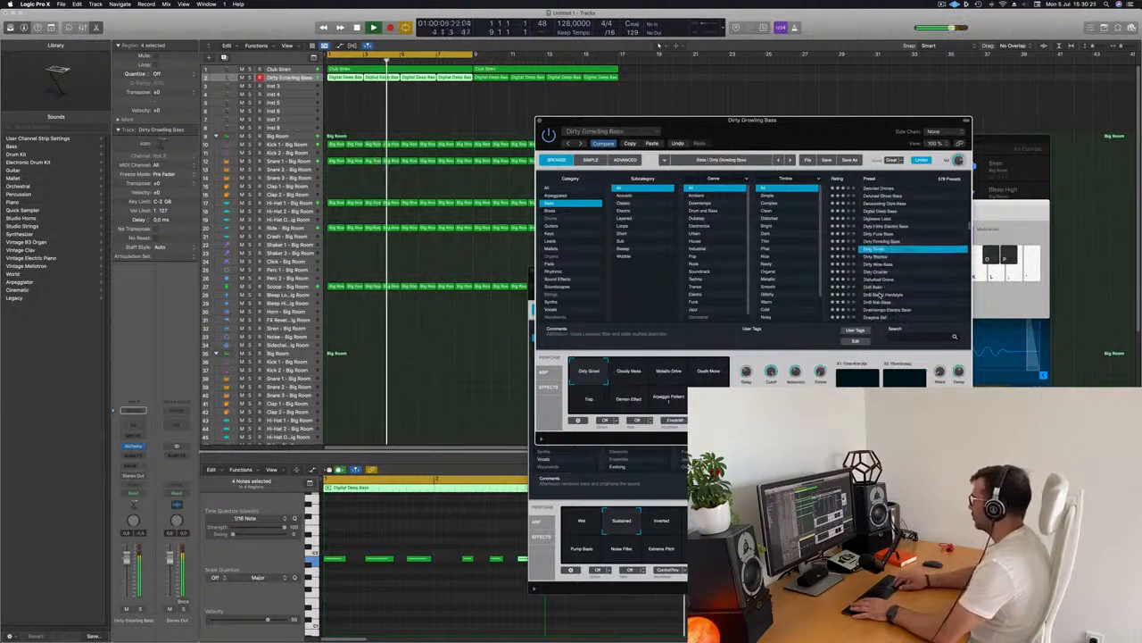
key("Down")
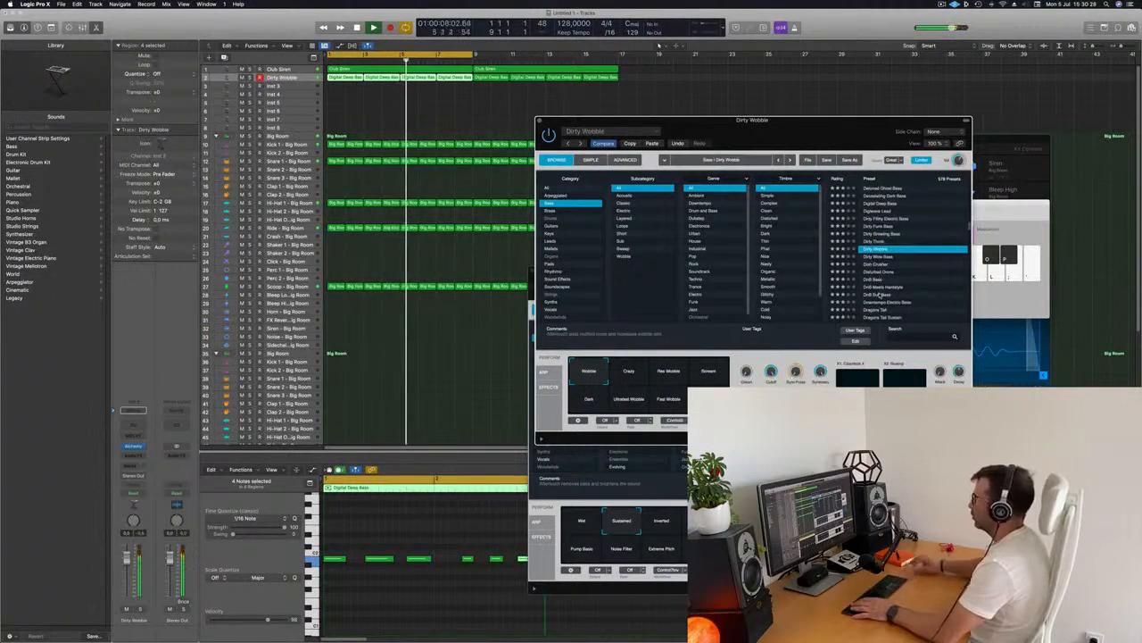
key("Down")
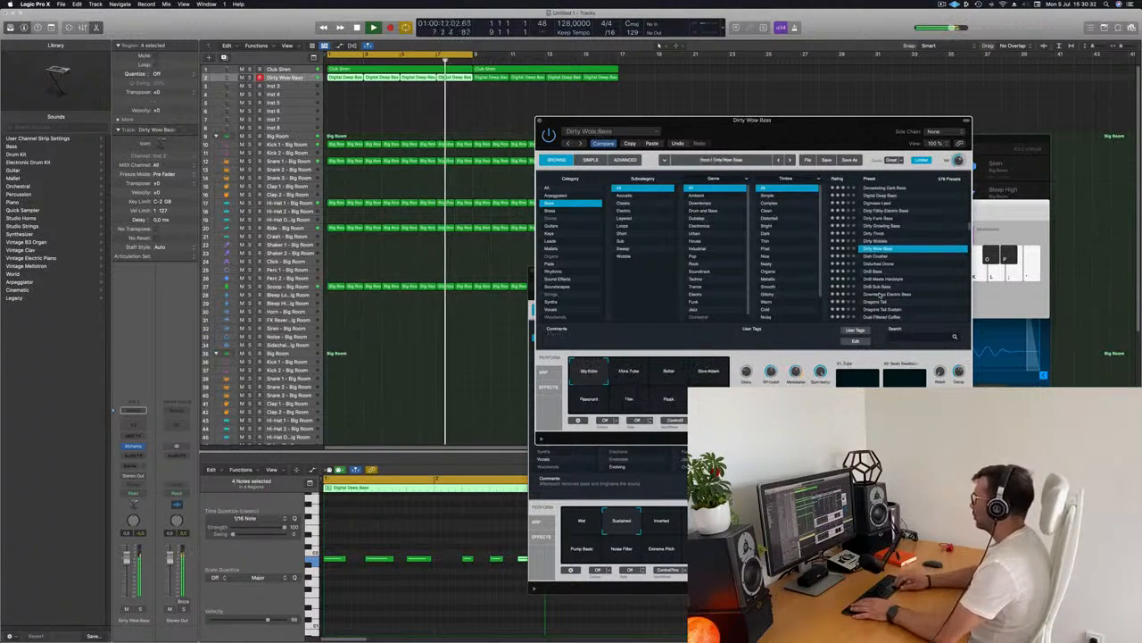
key("Down")
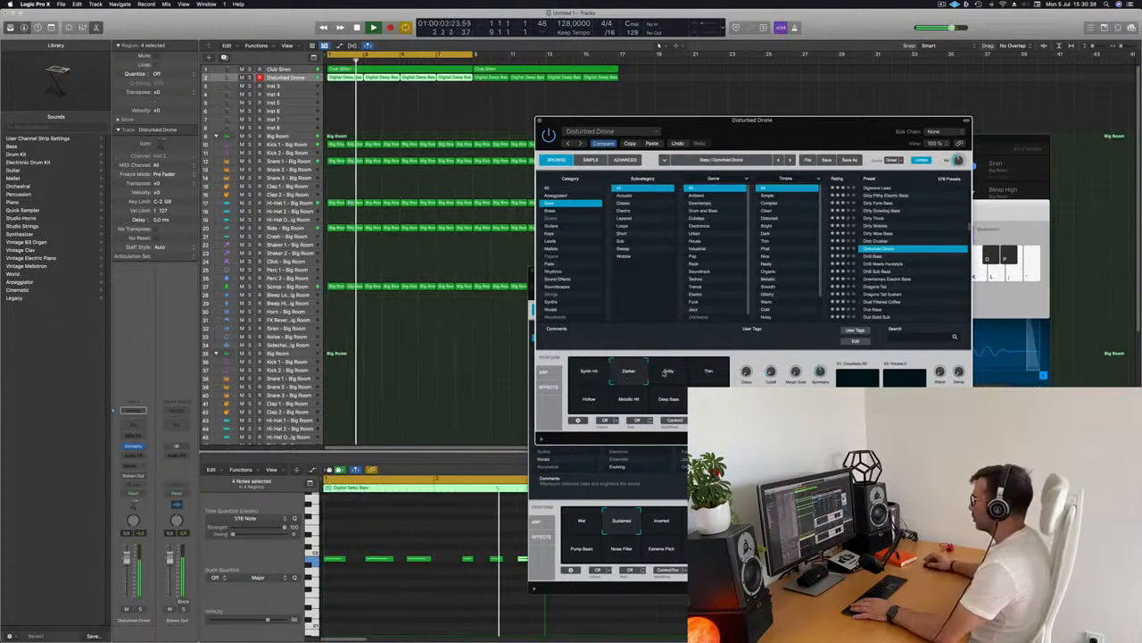
Move the Alchemy window and audition DnB Sub Bass, Downtempo Electric Bass, Dragons Tail, Dragons Tail Sustain and Dual Filtered Coffee
left_click_drag(792, 129, 778, 125)
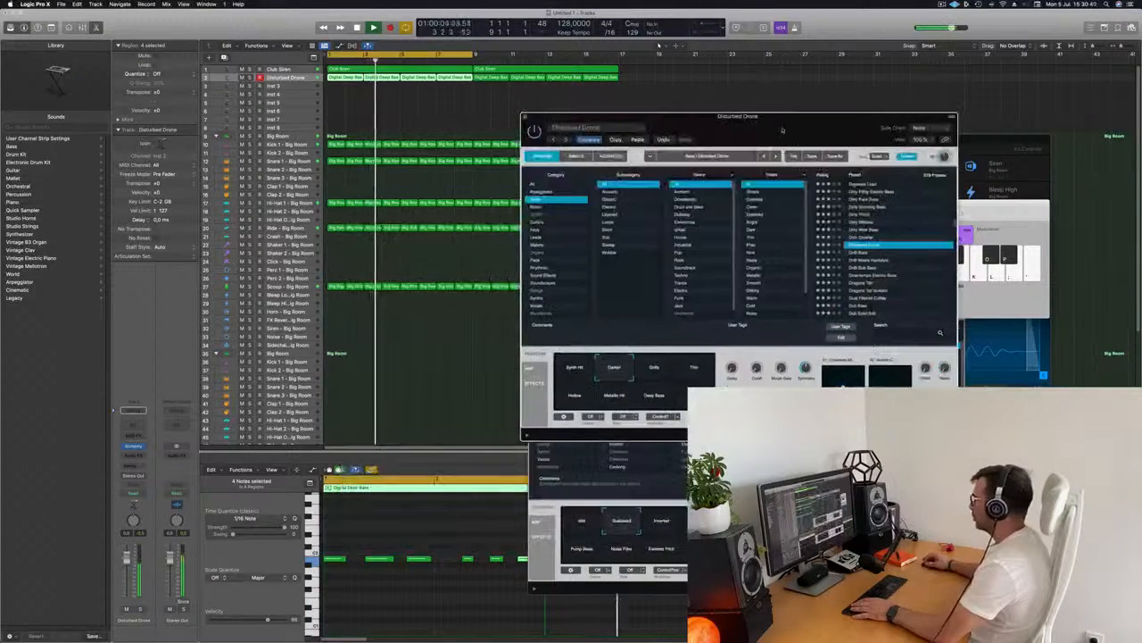
left_click(864, 252)
left_click(864, 266)
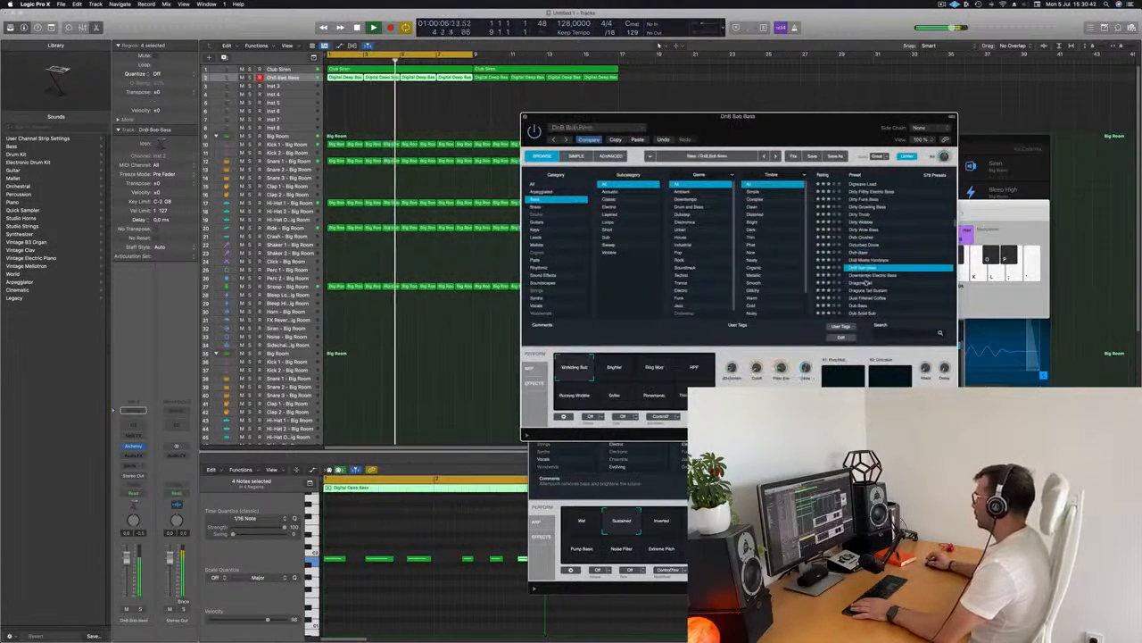
left_click(865, 276)
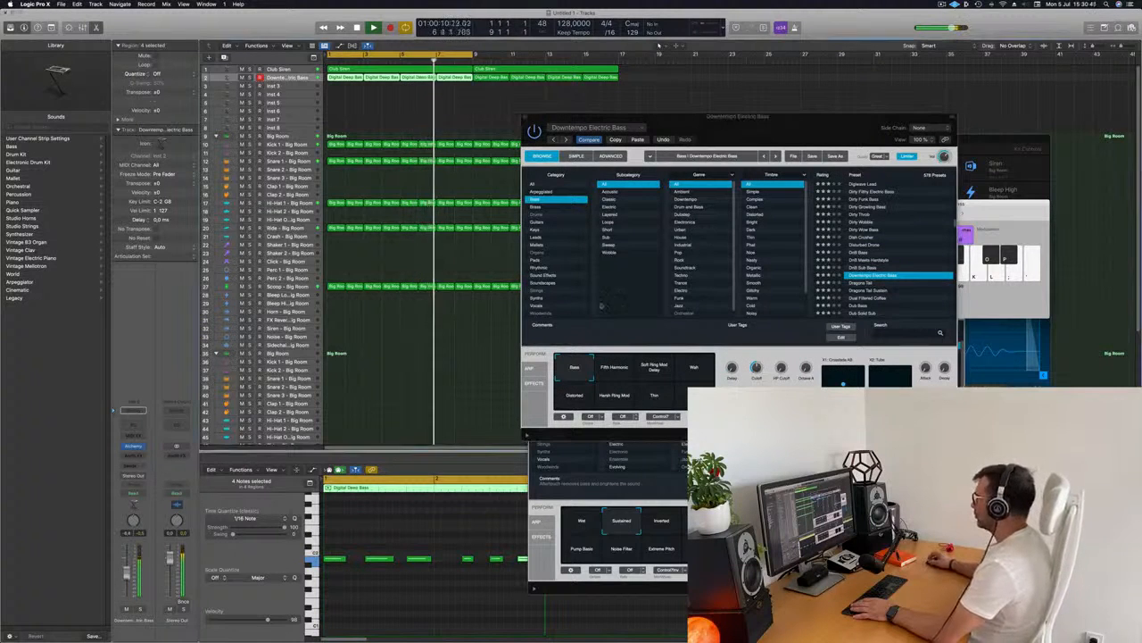
left_click(864, 283)
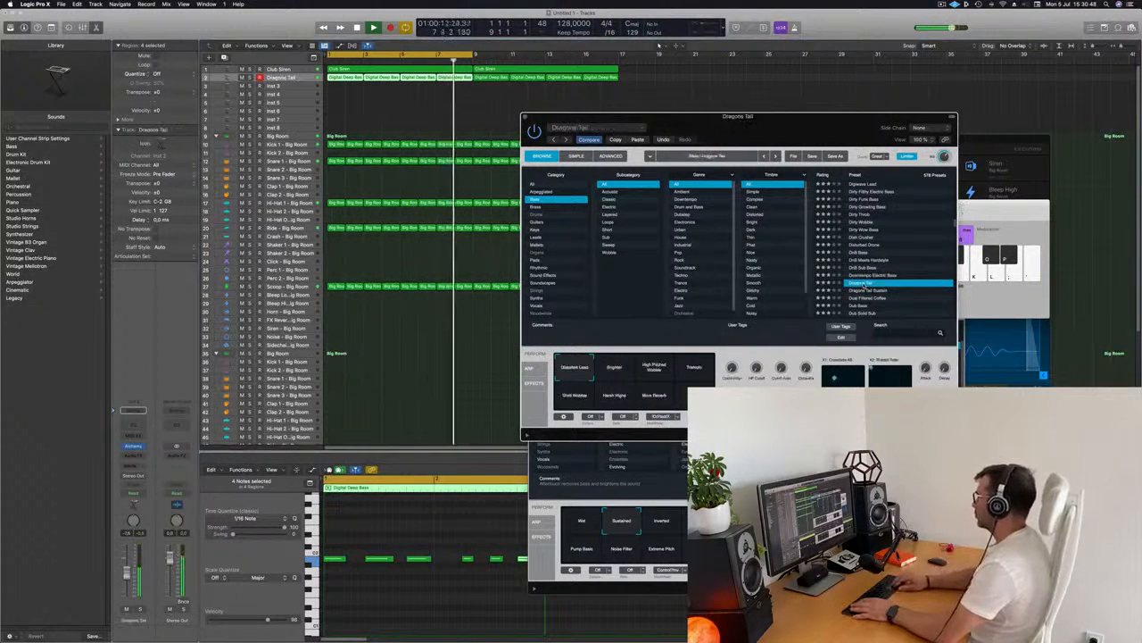
left_click(864, 290)
scroll(864, 286, "down", 2)
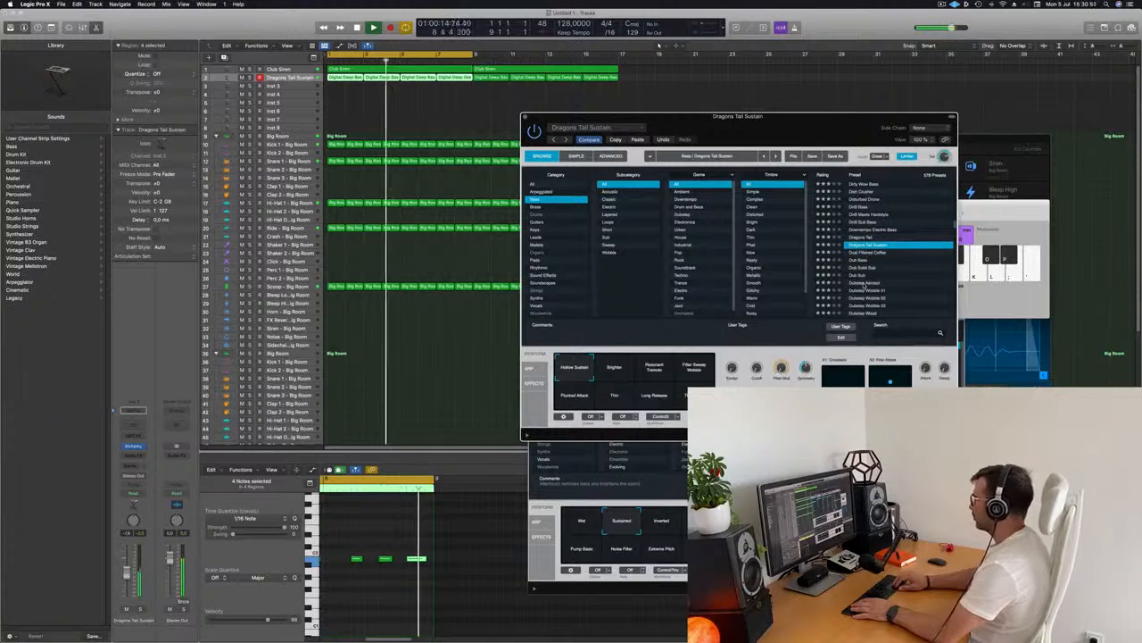
key("Down")
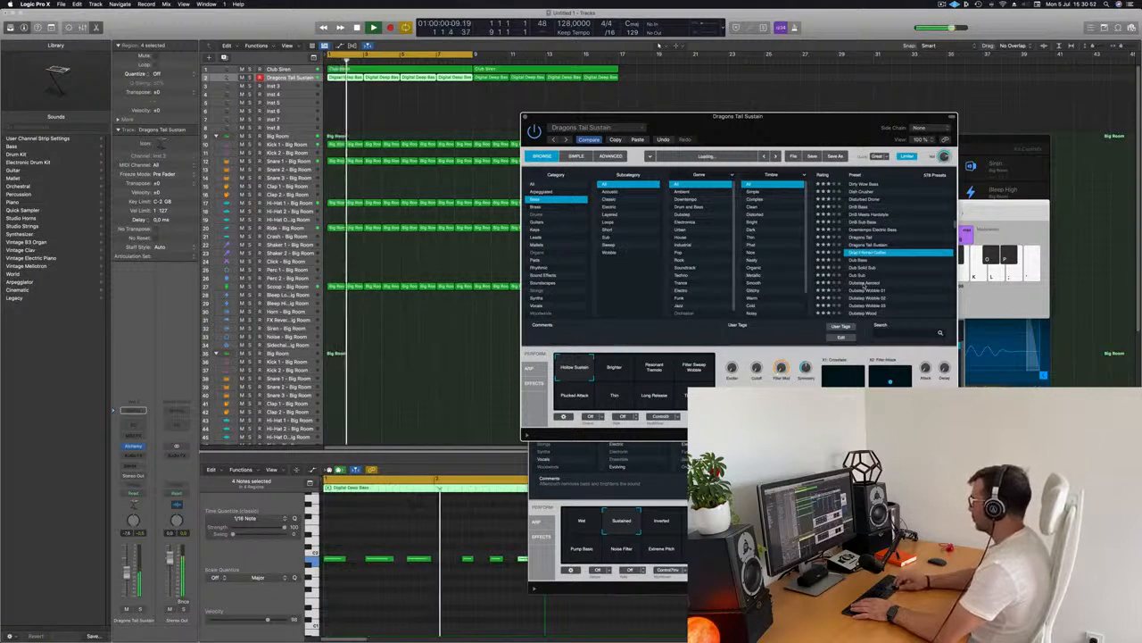
Load the Dub Bass preset and try its performance pads, finishing on the Dub Bass pad
scroll(864, 284, "down", 1)
key("Down")
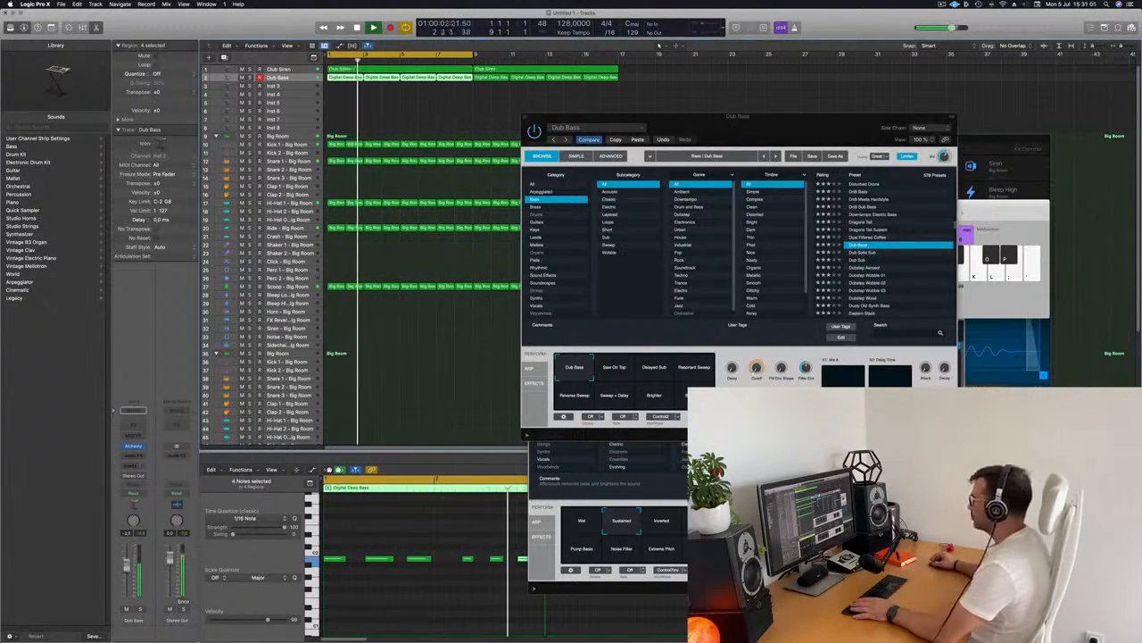
left_click(610, 370)
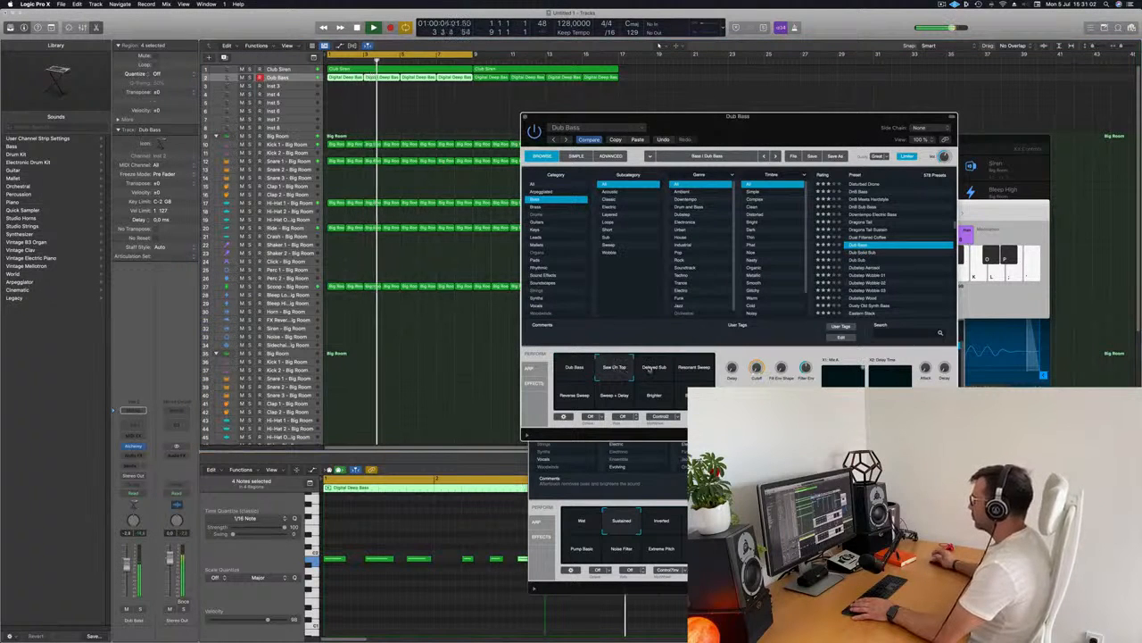
left_click(656, 370)
left_click(694, 369)
left_click(577, 398)
left_click(621, 400)
left_click(654, 397)
left_click(681, 391)
left_click(576, 368)
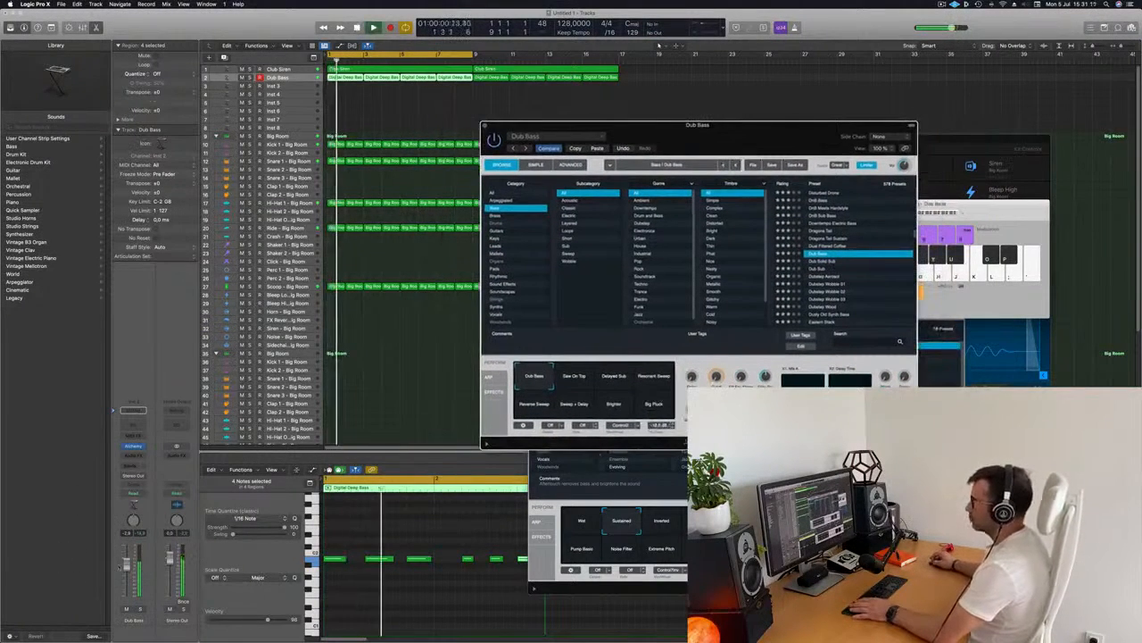
Close the Alchemy window and return the playhead to the project start
left_click(401, 127)
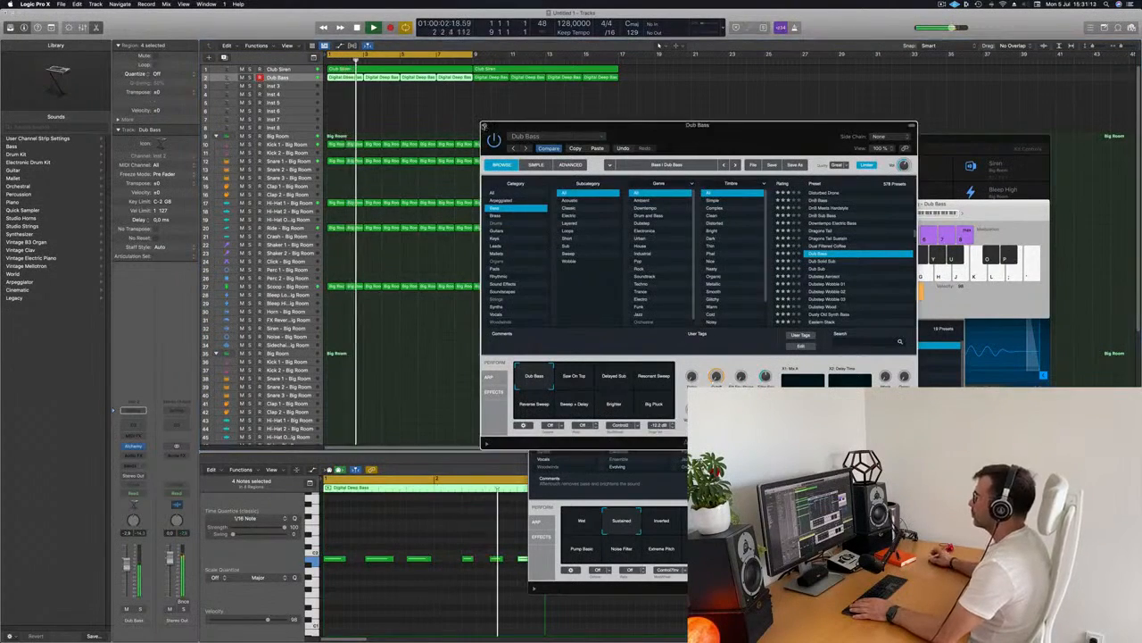
left_click(484, 127)
left_click(342, 385)
scroll(424, 305, "down", 1)
scroll(421, 294, "down", 3)
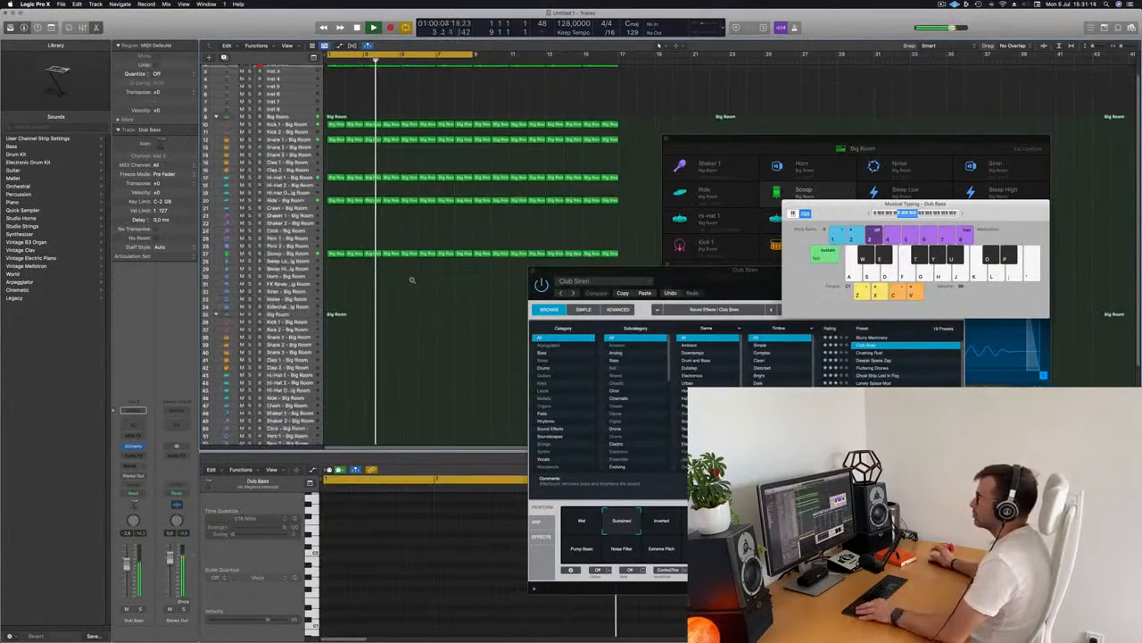
scroll(406, 286, "up", 1)
scroll(383, 290, "down", 1)
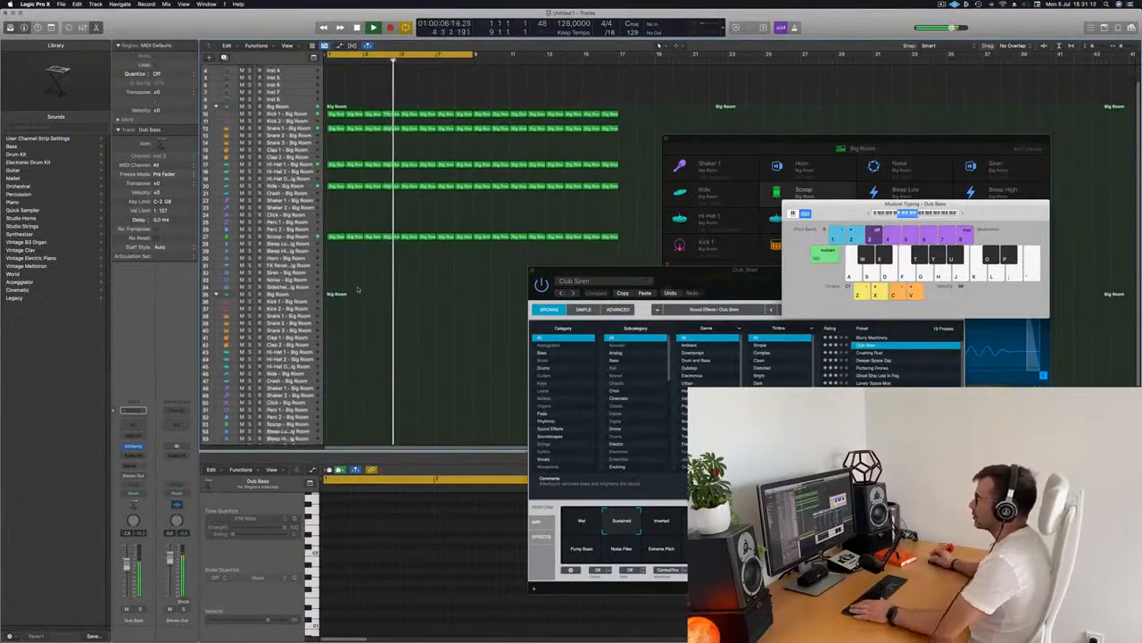
key("Return")
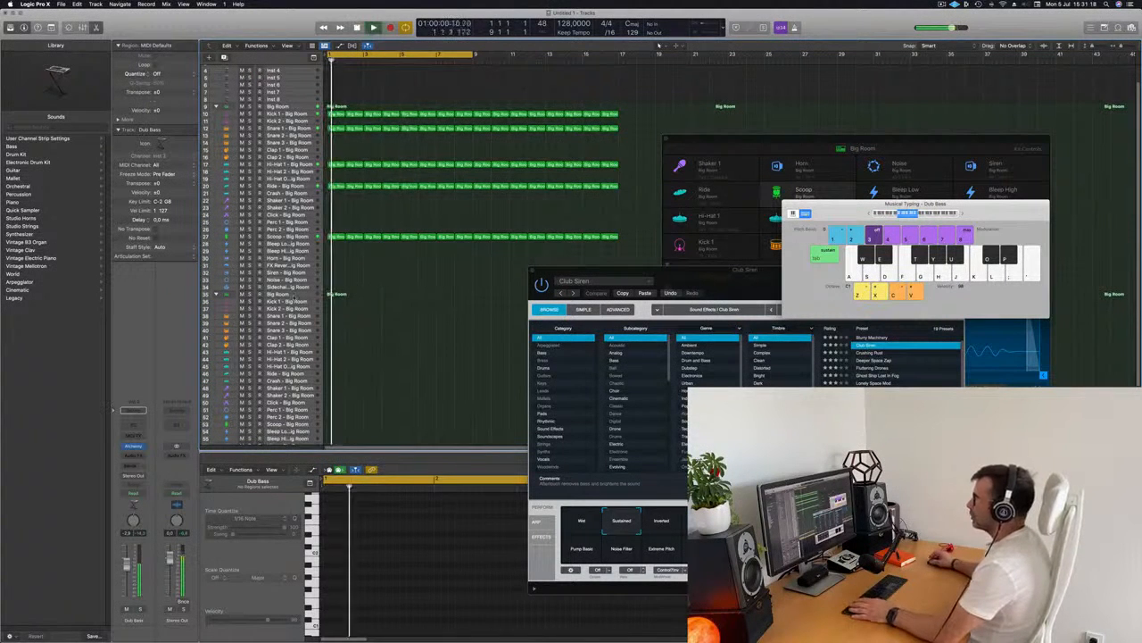
Load the Deep Tech drum kit onto the second drum track and expand its track stack
left_click(293, 296)
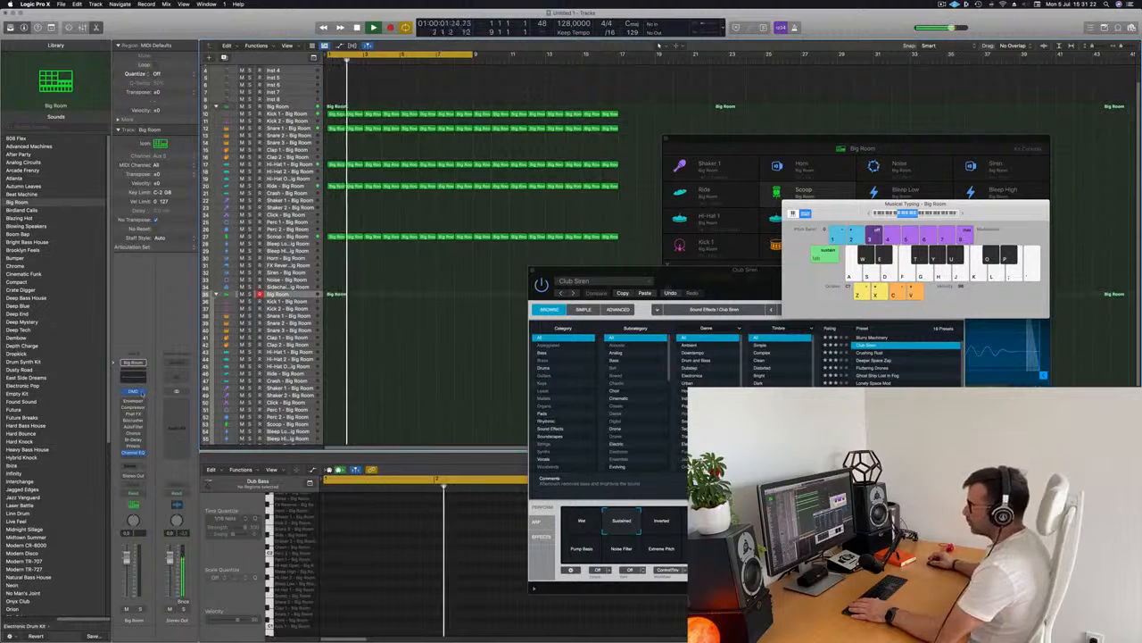
left_click(16, 331)
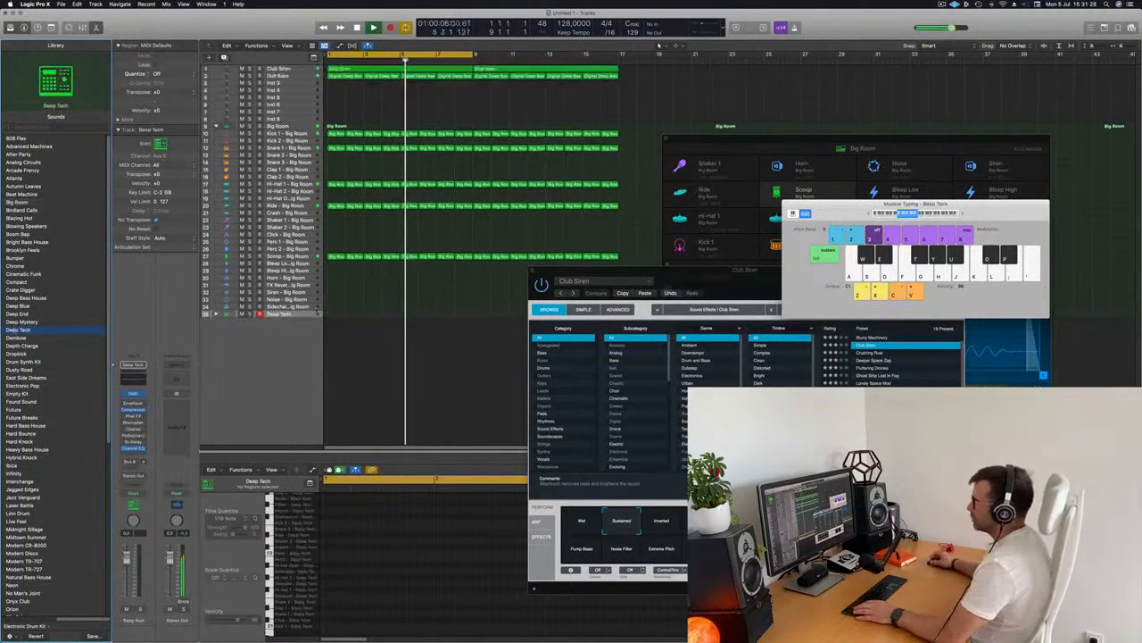
left_click(215, 314)
scroll(395, 298, "down", 3)
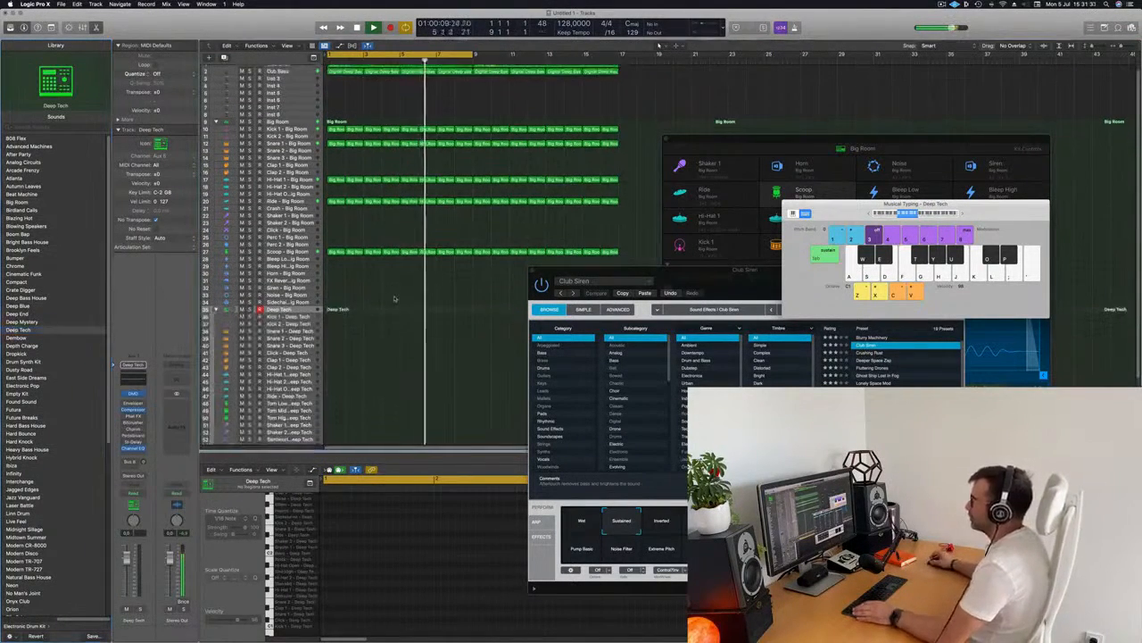
Try copying a Big Room pattern region onto a Deep Tech sound track, audition it, and undo the copy
left_click_drag(335, 103, 336, 429)
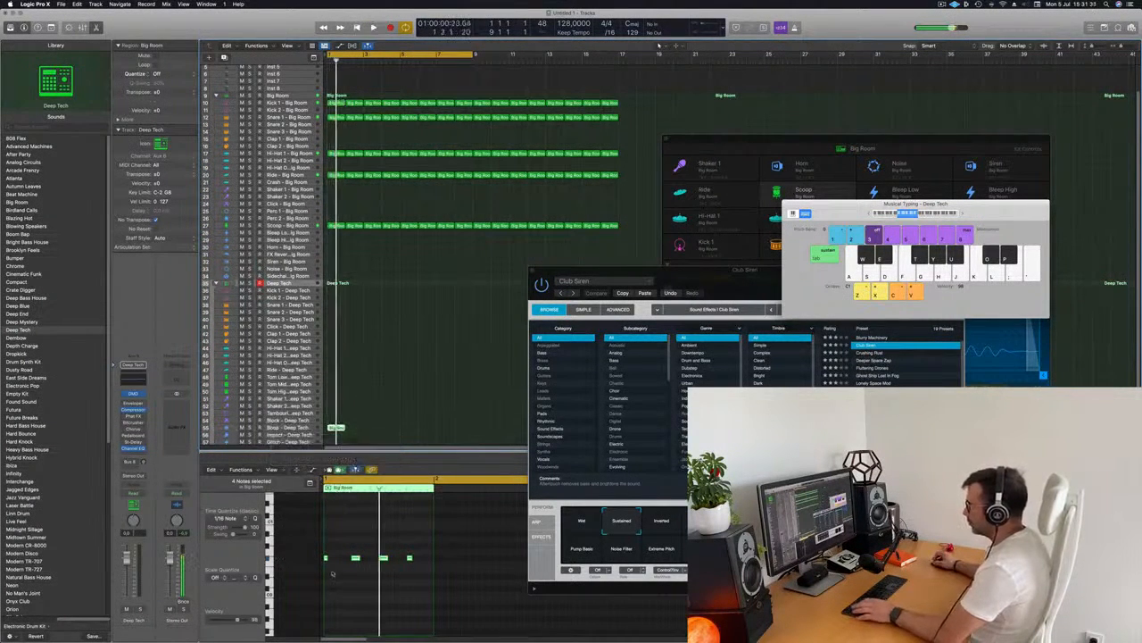
key("space")
scroll(375, 607, "up", 2)
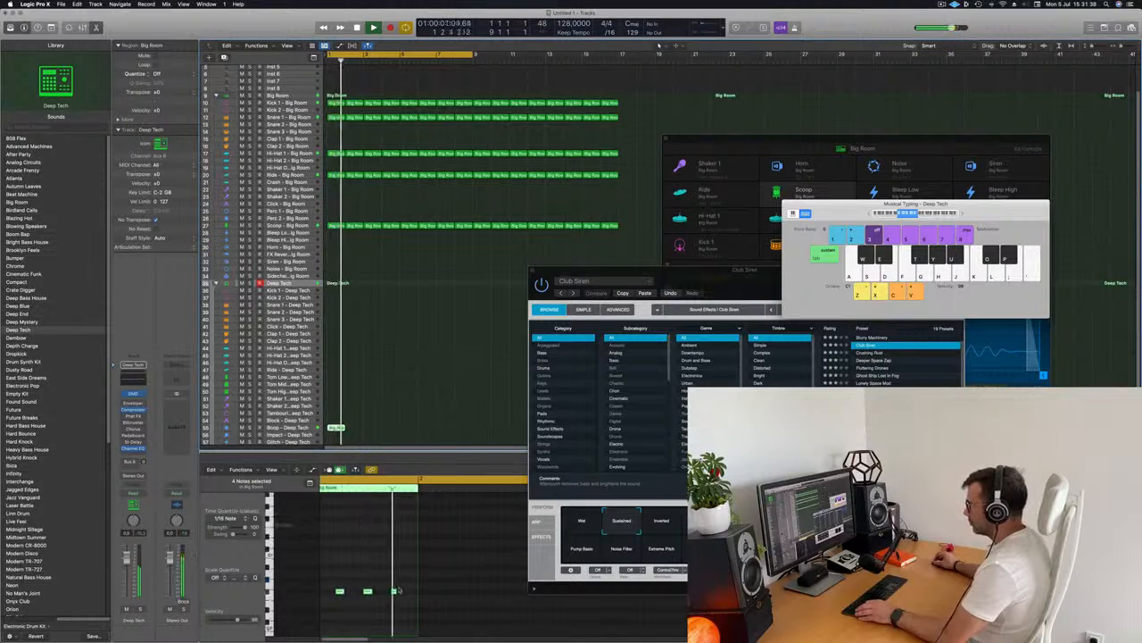
scroll(375, 598, "down", 4)
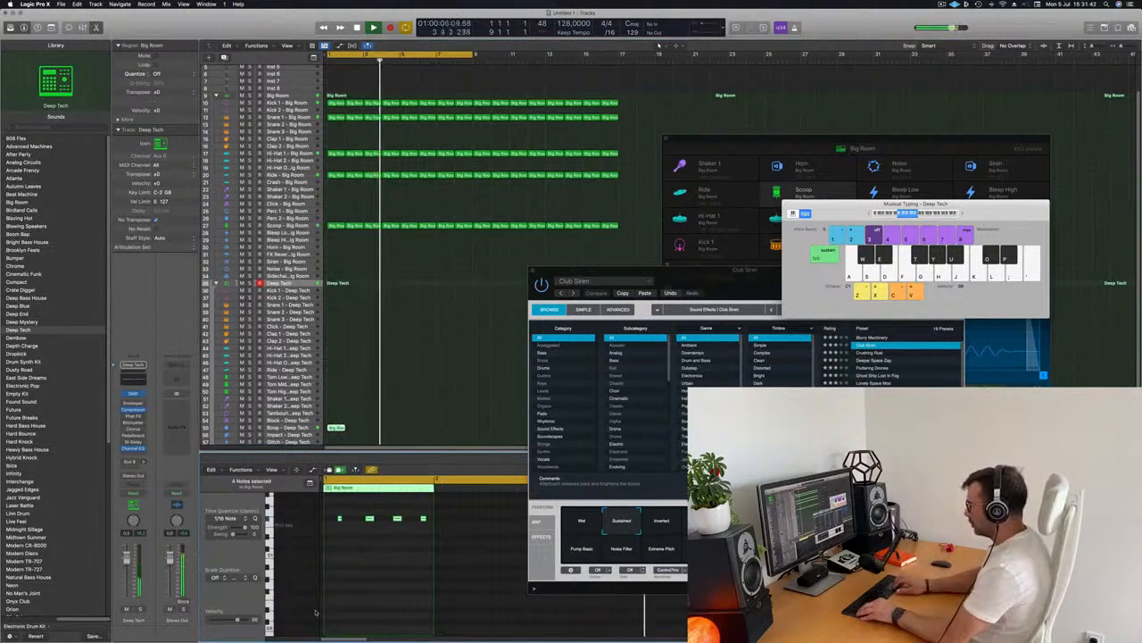
key("space")
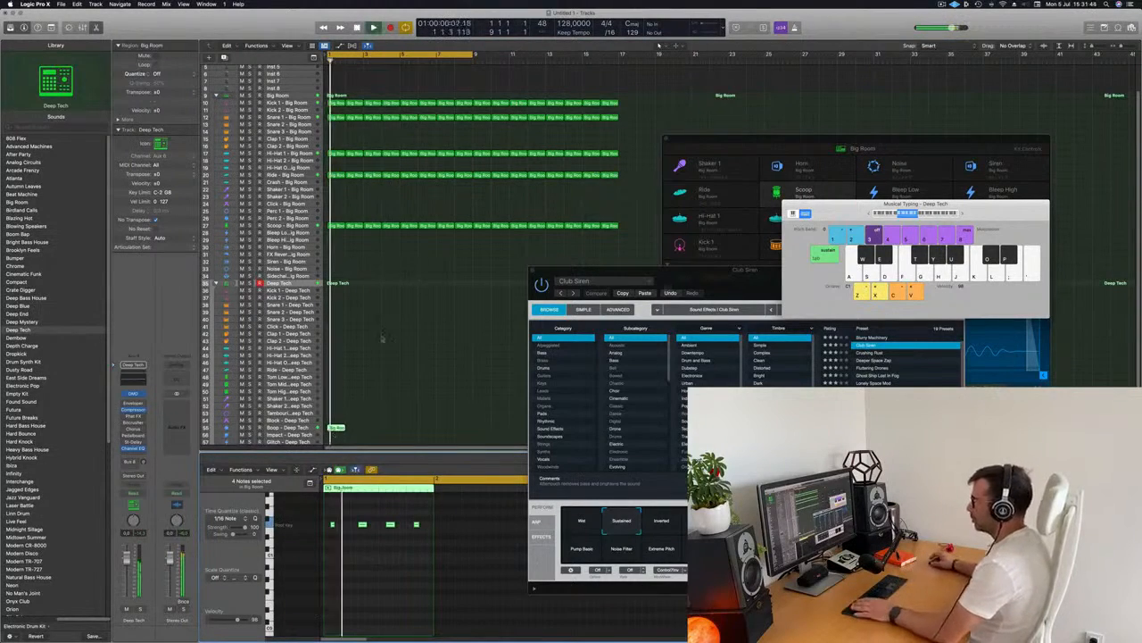
scroll(378, 406, "down", 3)
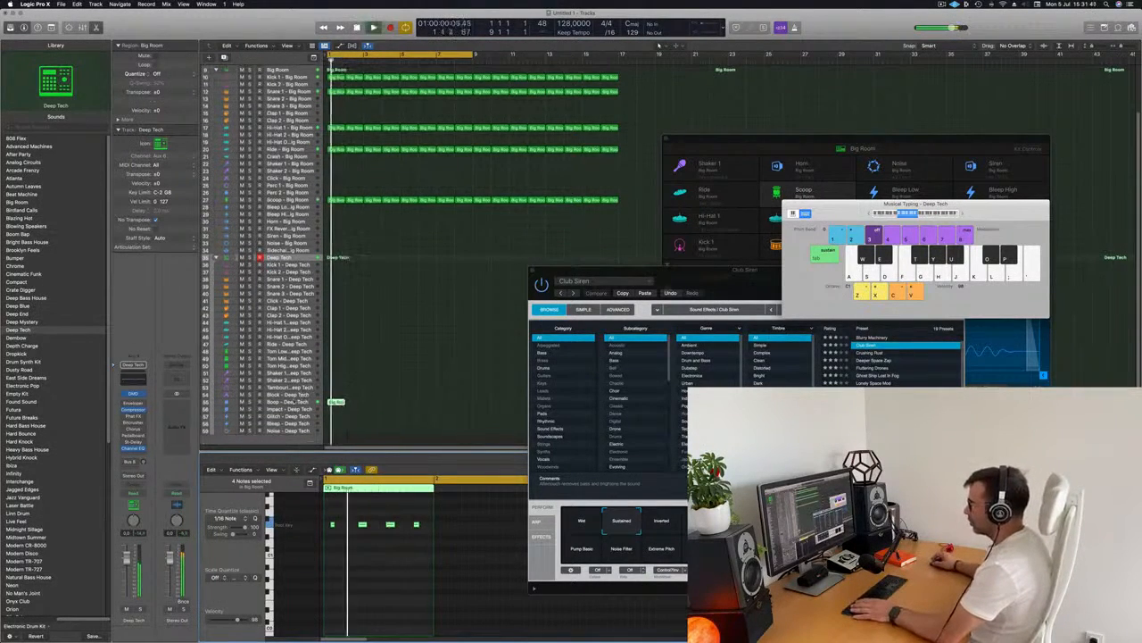
left_click(299, 401)
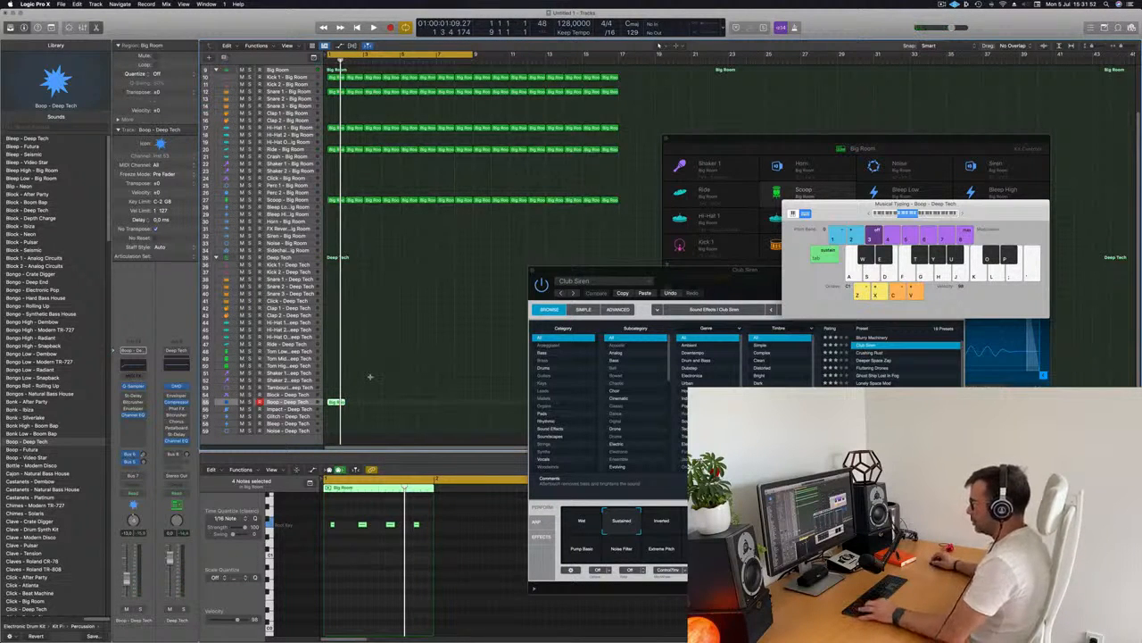
key("super+z")
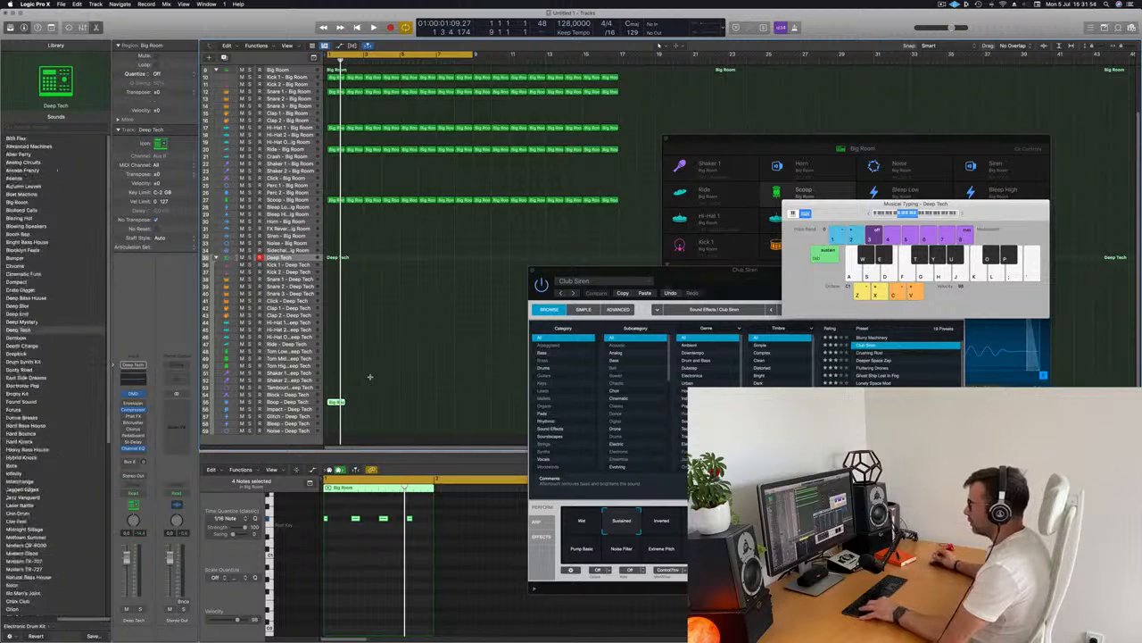
key("super+z")
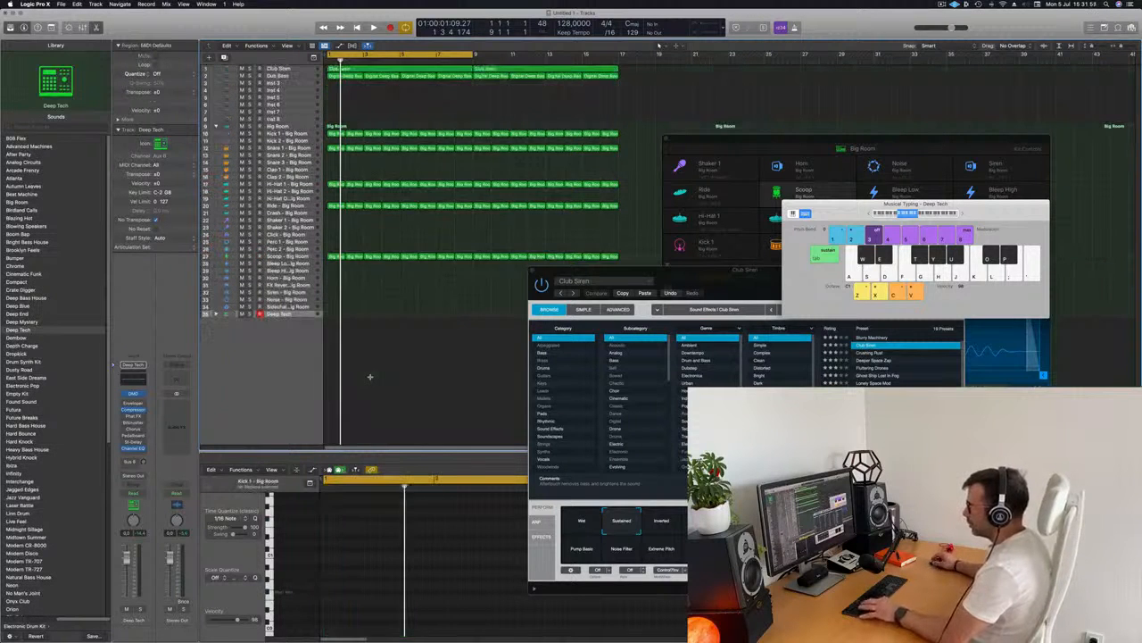
key("super+shift+z")
scroll(322, 386, "down", 5)
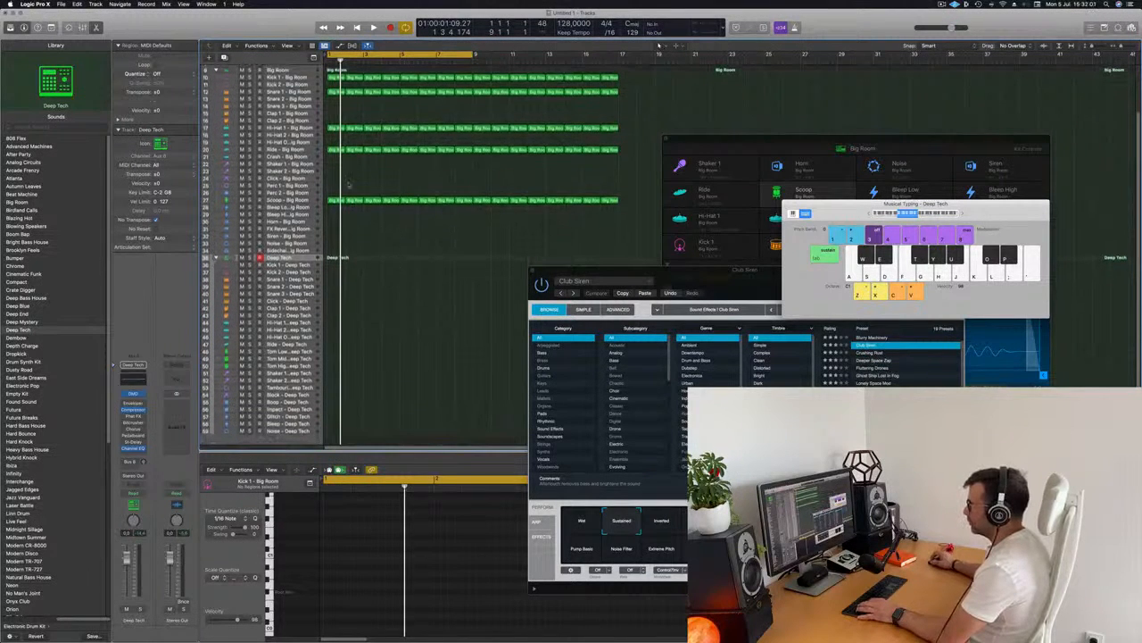
Copy the Kick 1 - Big Room region onto the Block - Deep Tech track and solo that track
left_click(332, 199)
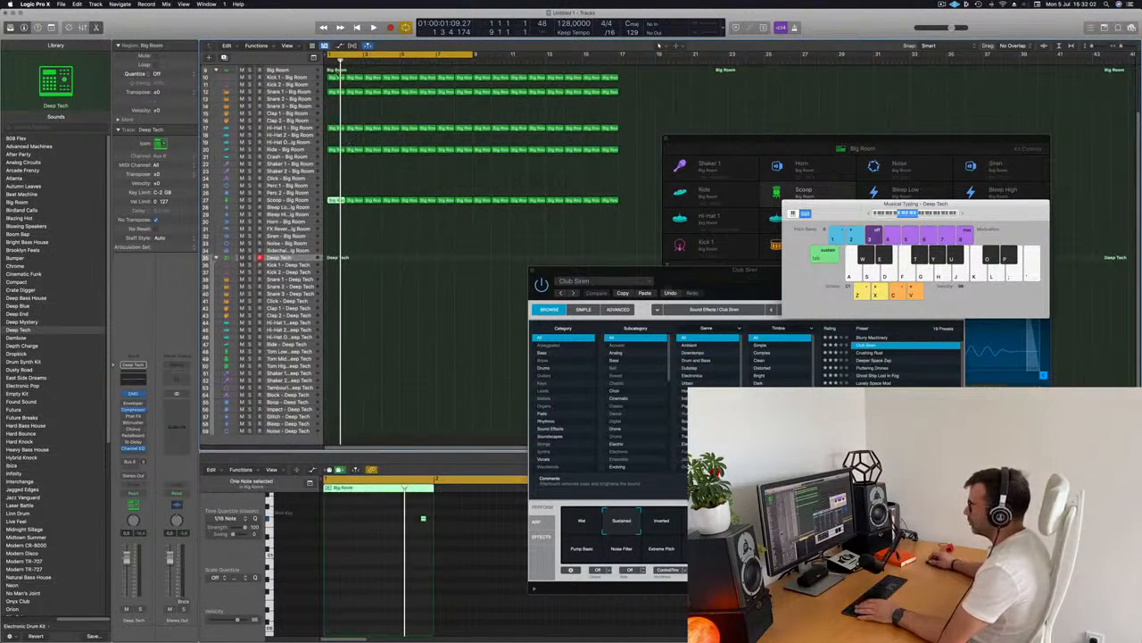
left_click(336, 73)
left_click(334, 77)
left_click_drag(334, 77, 337, 397)
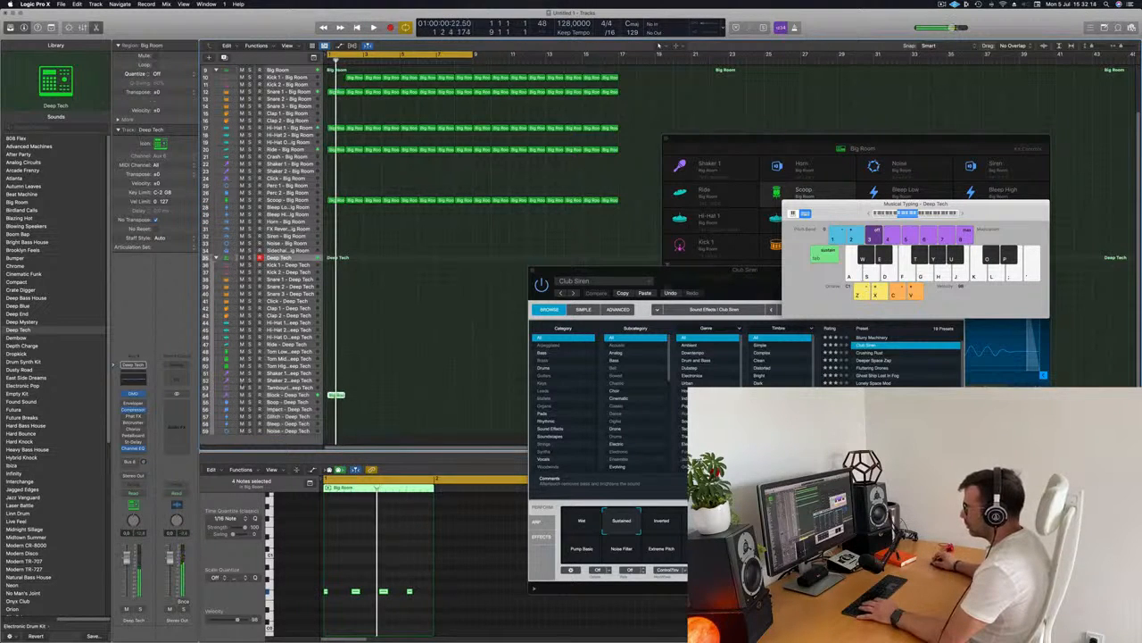
key("s")
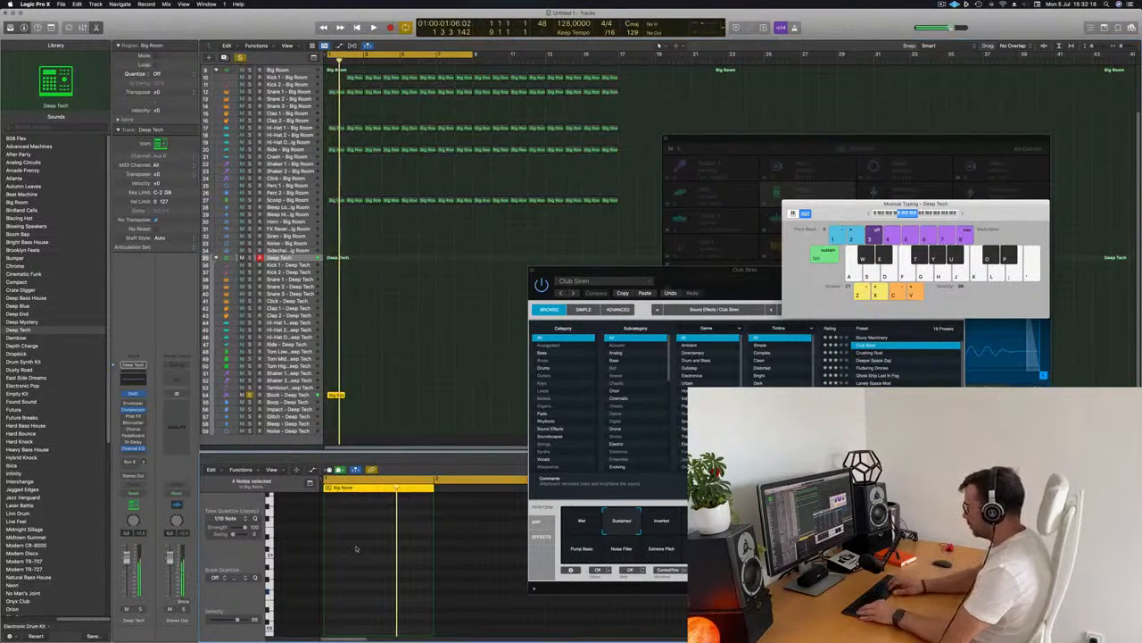
Rearrange the Block pattern's notes in the piano roll while auditioning playback
key("space")
key("space")
scroll(427, 567, "up", 2)
scroll(410, 571, "up", 3)
scroll(357, 562, "left", 2)
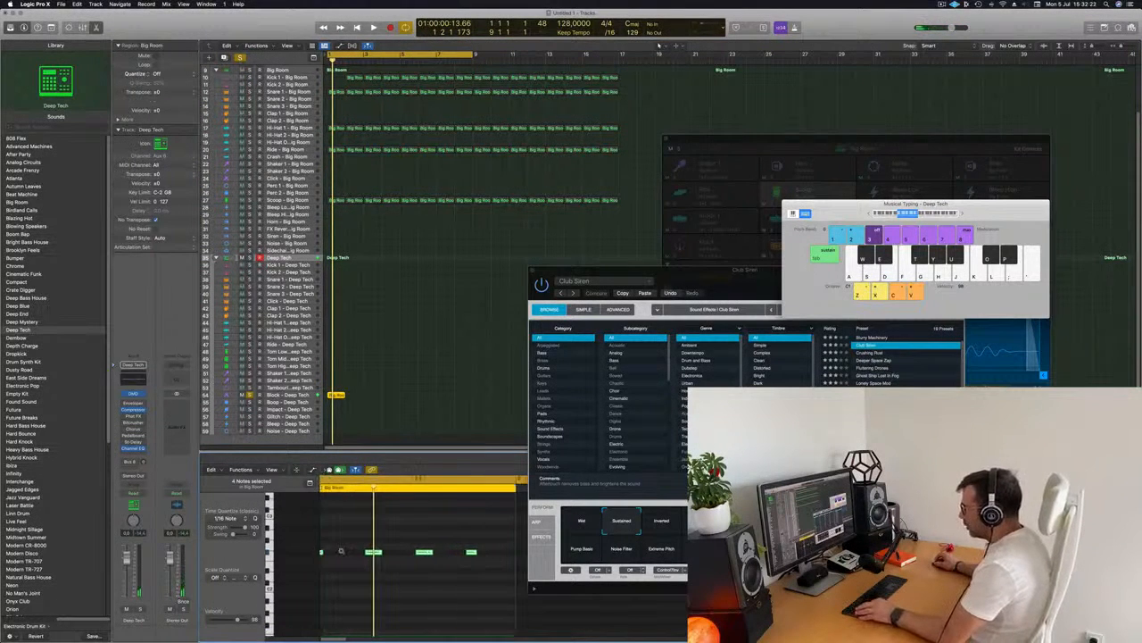
scroll(348, 554, "left", 1)
left_click_drag(347, 555, 366, 555)
key("space")
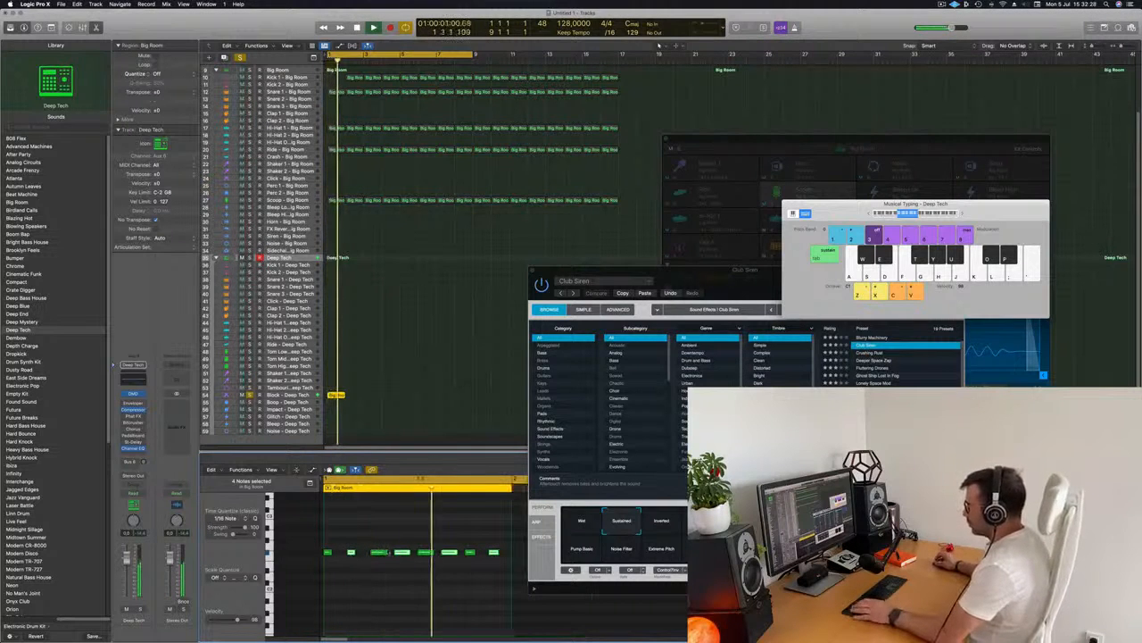
key("space")
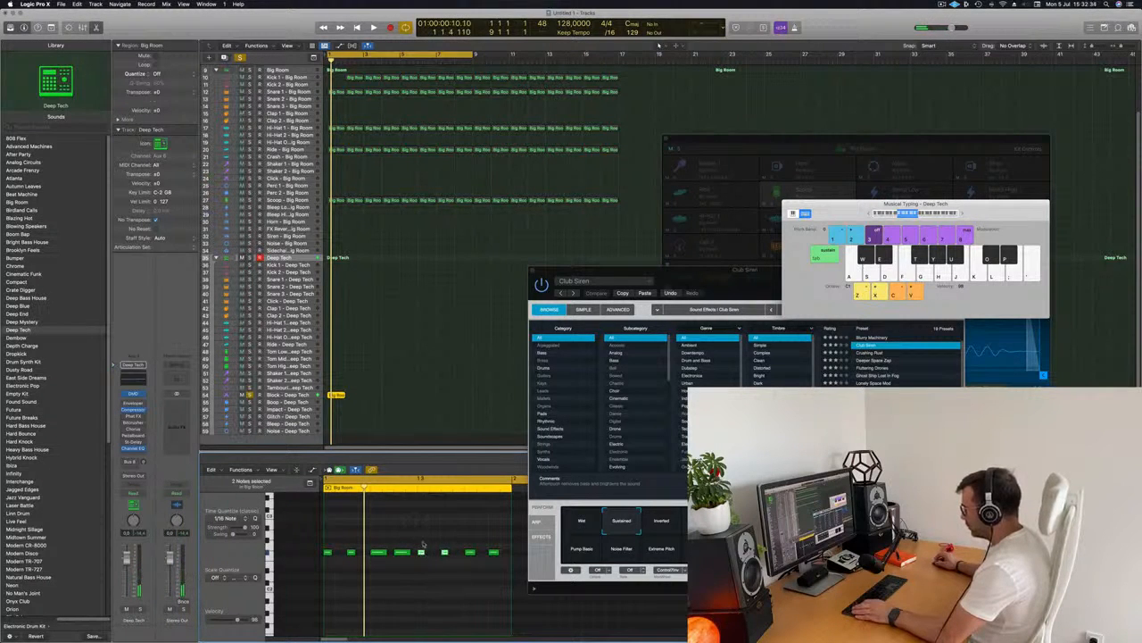
left_click_drag(496, 565, 497, 565)
left_click_drag(422, 555, 434, 557)
key("space")
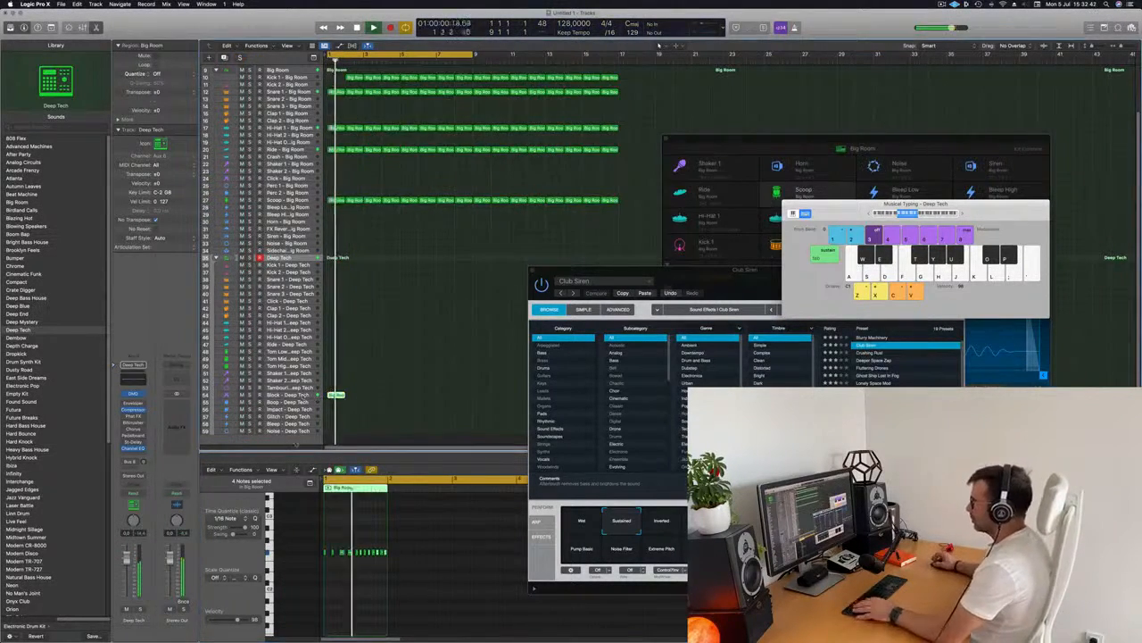
Select the Block - Deep Tech region and zoom in horizontally to audition it
left_click(285, 393)
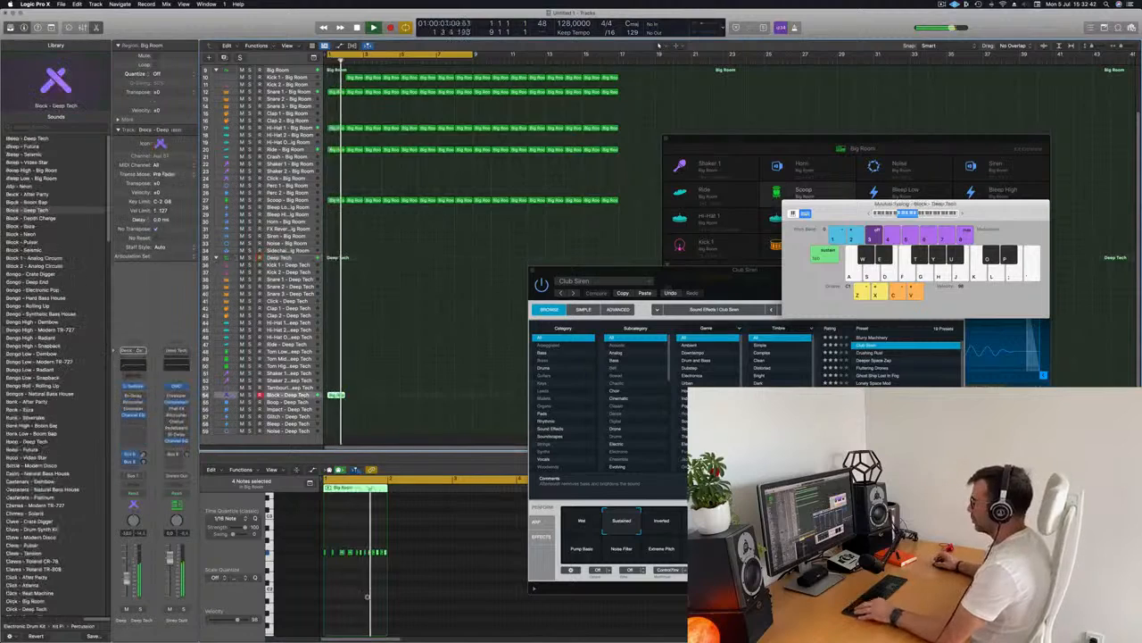
left_click_drag(354, 79, 336, 79)
key("space")
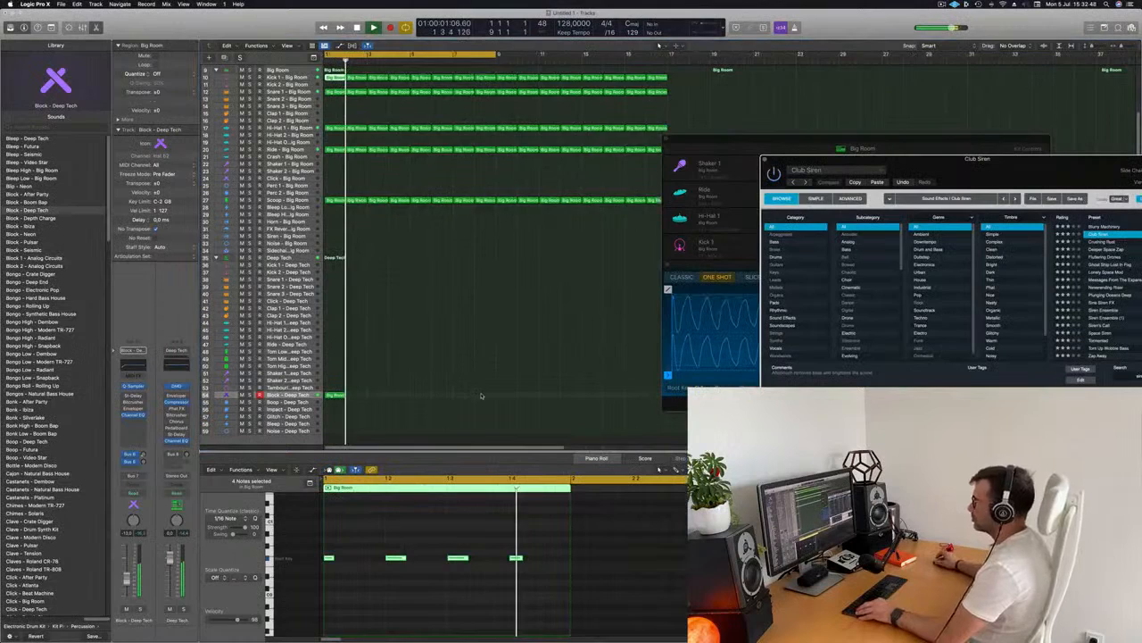
key("super+Right")
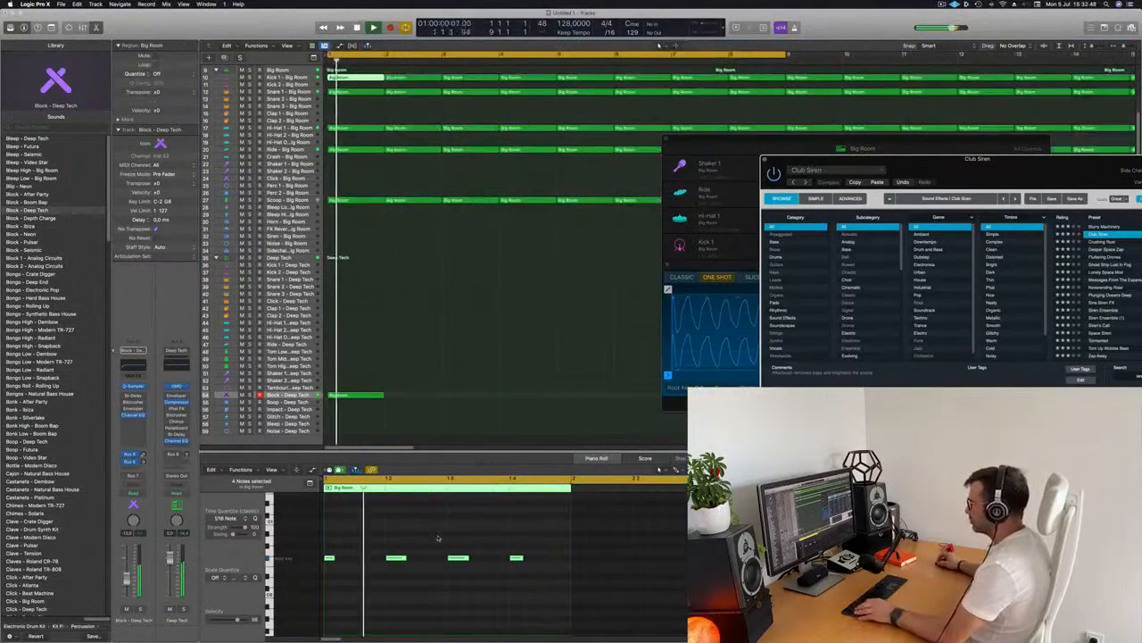
scroll(416, 541, "up", 5)
left_click(344, 396)
key("space")
key("space")
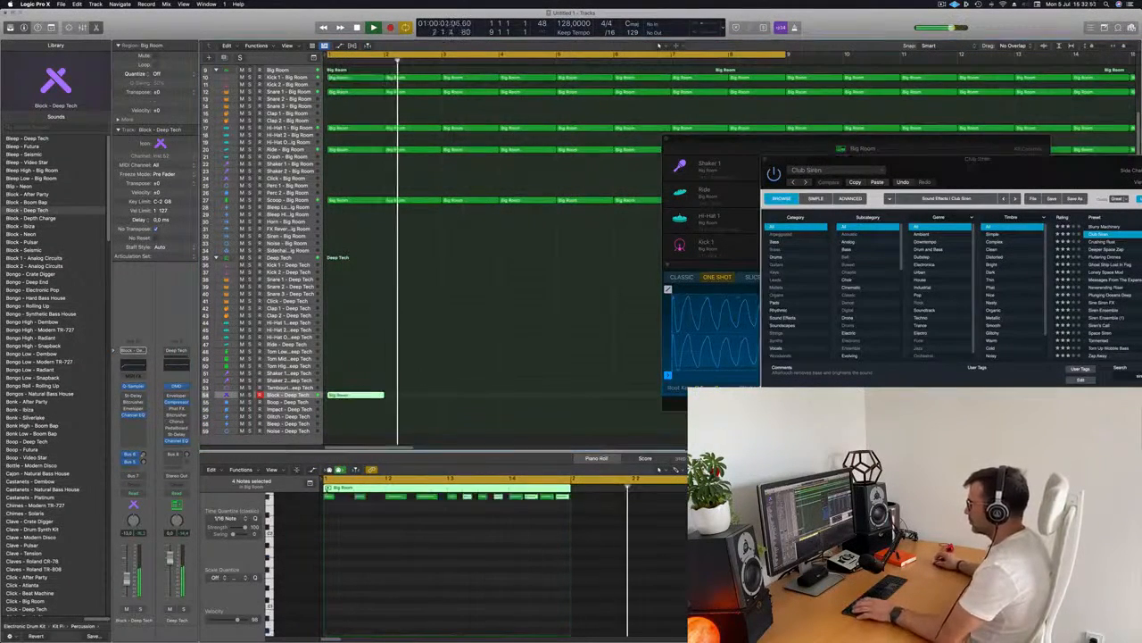
Audition the Block pattern and inspect its individual notes in the piano roll
scroll(446, 562, "up", 4)
key("space")
key("space")
left_click(468, 554)
key("space")
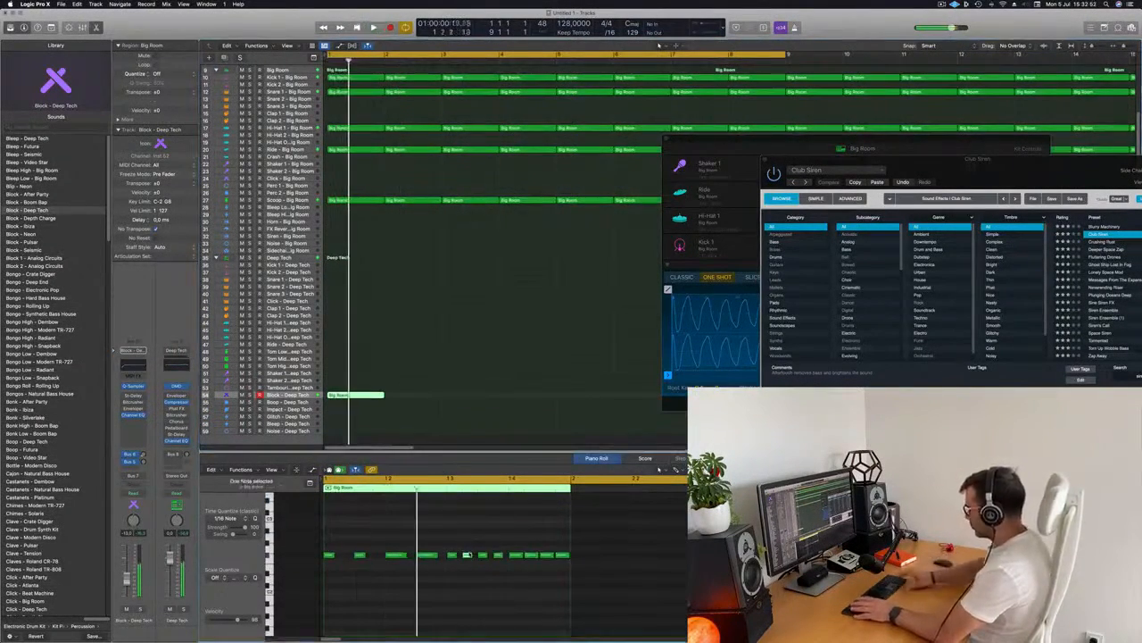
key("space")
key("space")
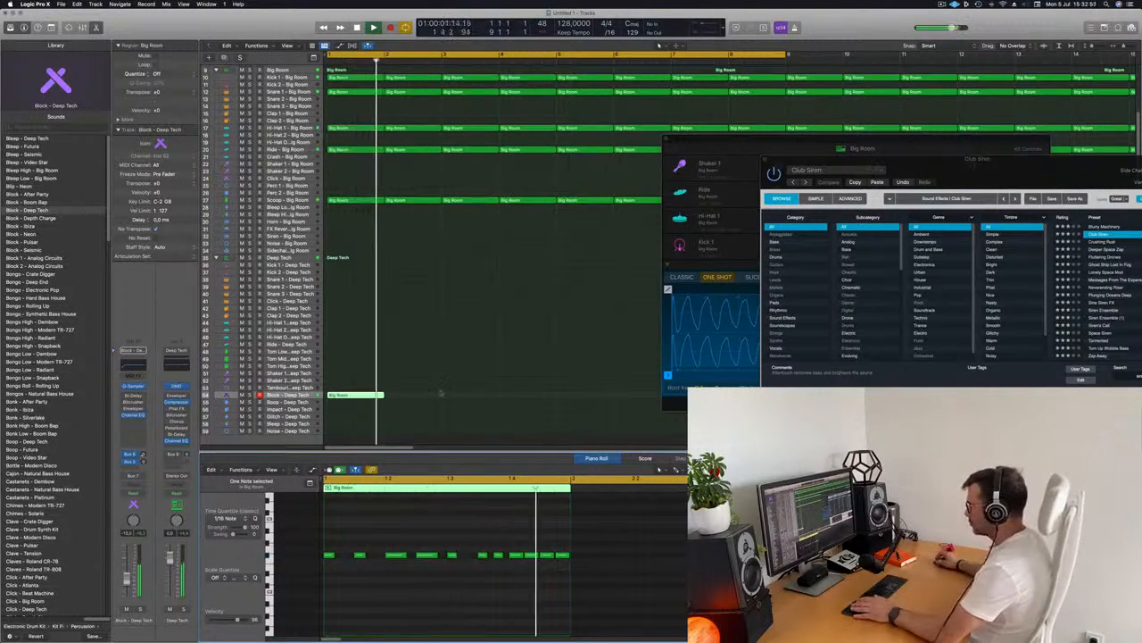
Try deleting all notes in the Block region and undo the deletion
key("super+a")
key("Delete")
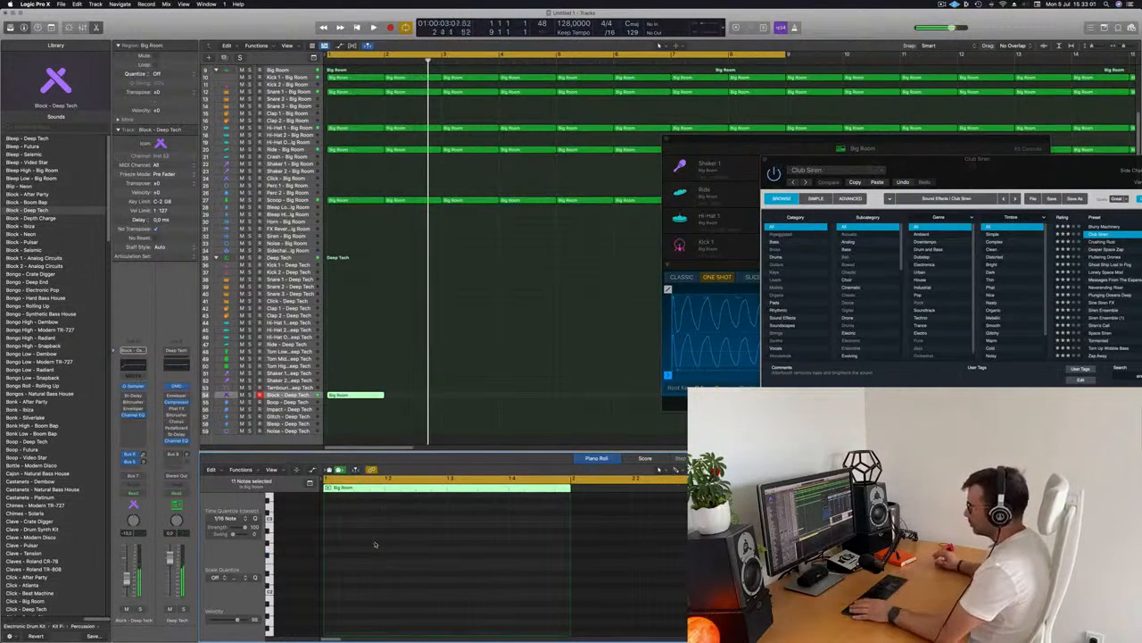
key("super+z")
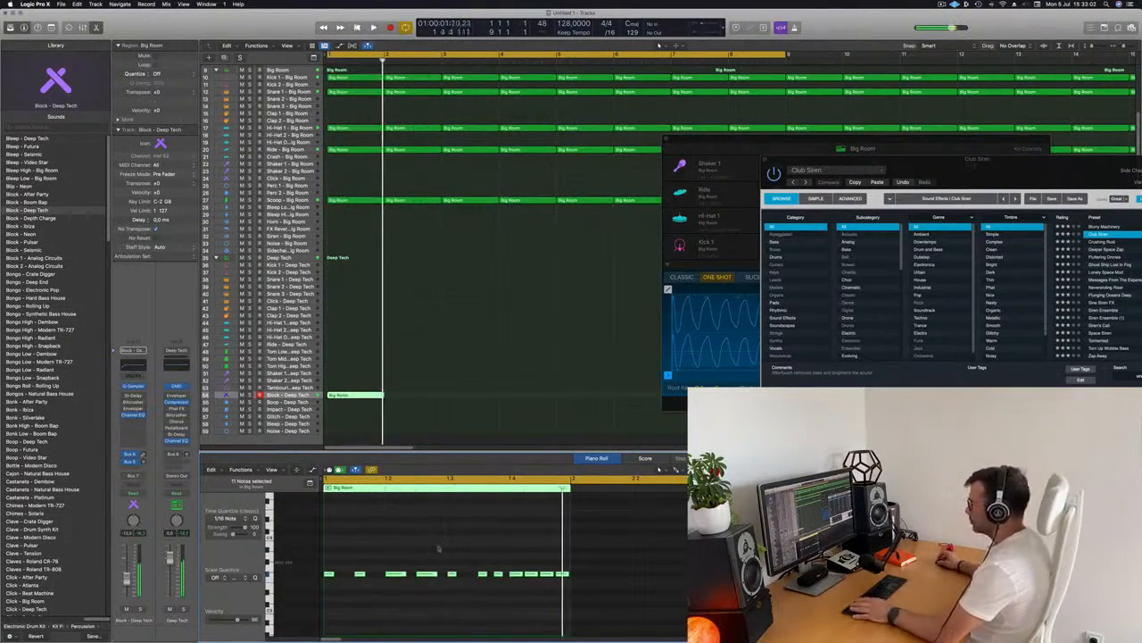
Repeat the Block - Deep Tech region three times along its track
scroll(427, 409, "down", 10)
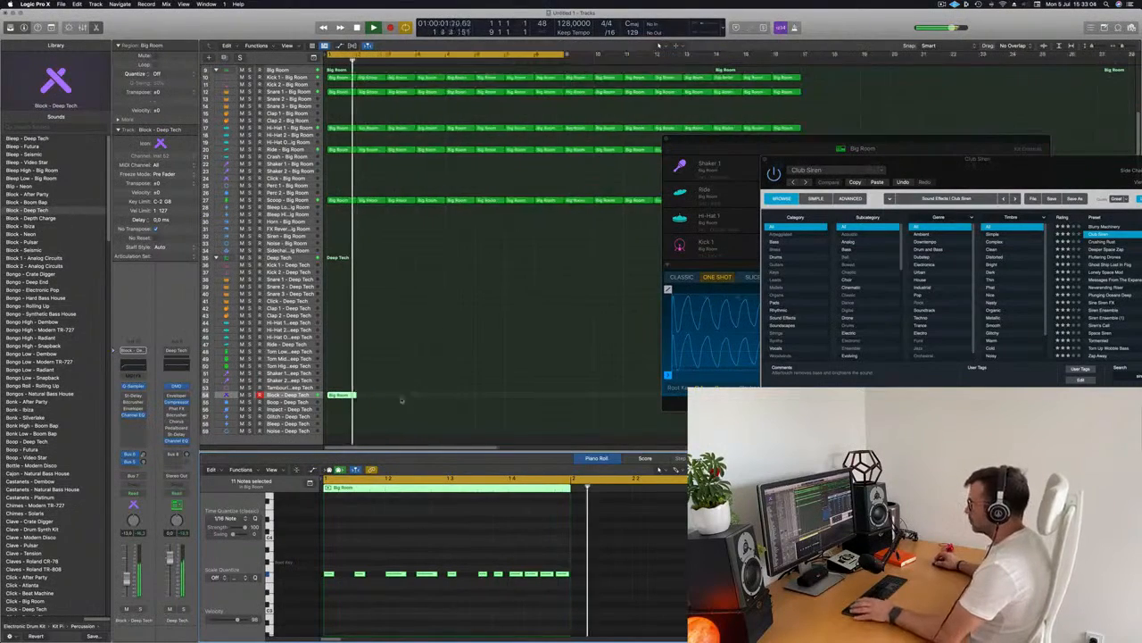
left_click(336, 394)
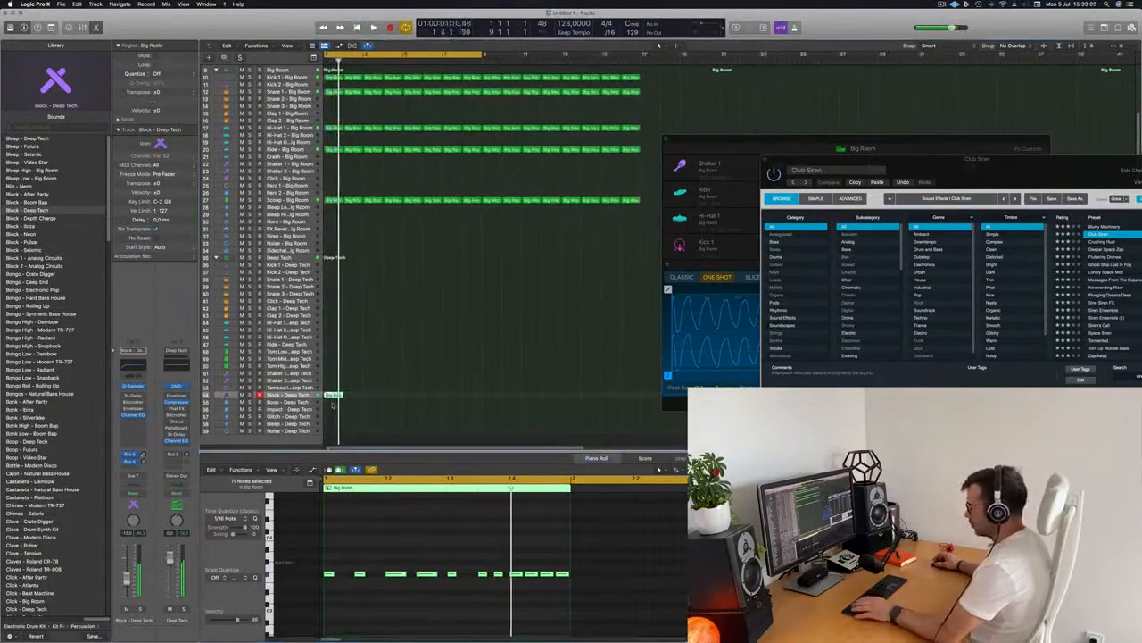
key("super+r")
key("super+r")
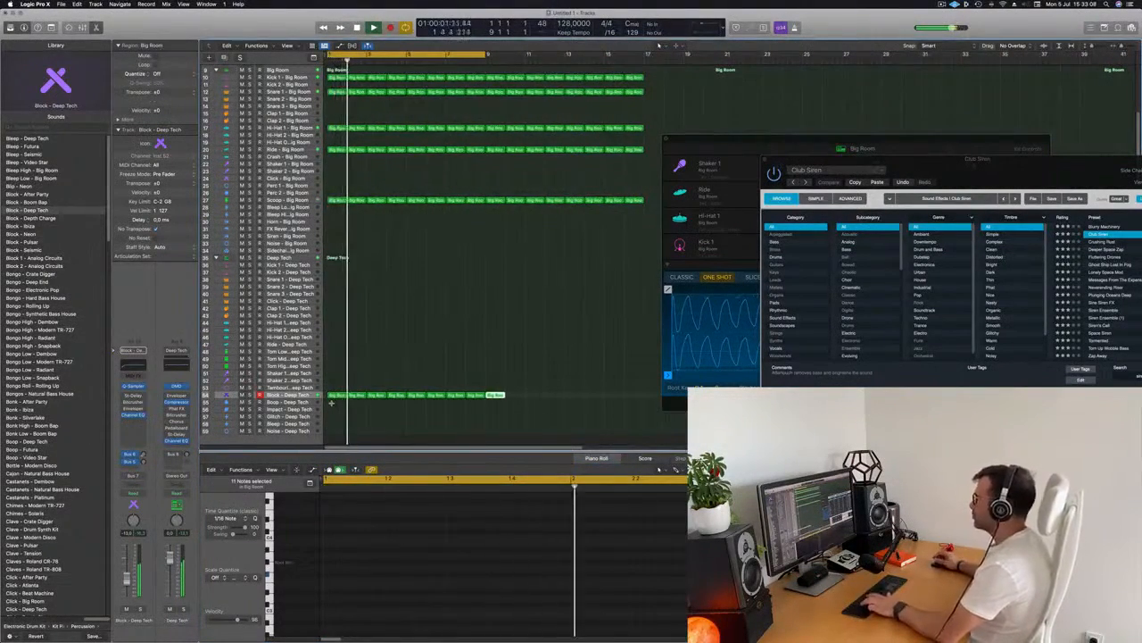
key("super+r")
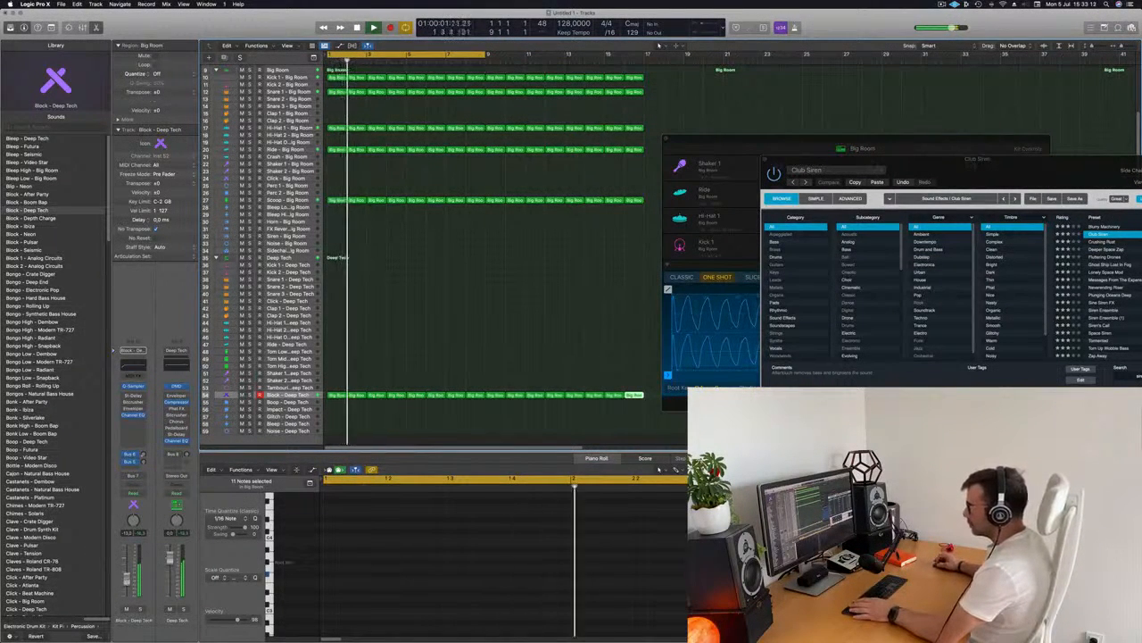
Open the Block sound's Quick Sampler and raise its pitch Env Depth during playback
left_click_drag(764, 136, 503, 126)
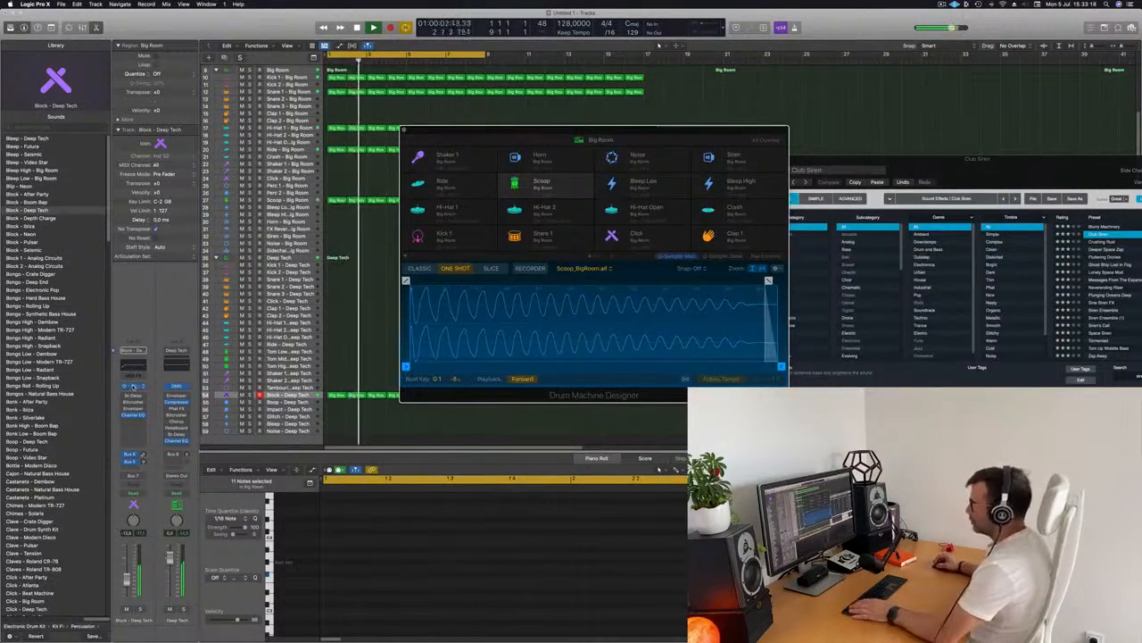
left_click(133, 386)
key("space")
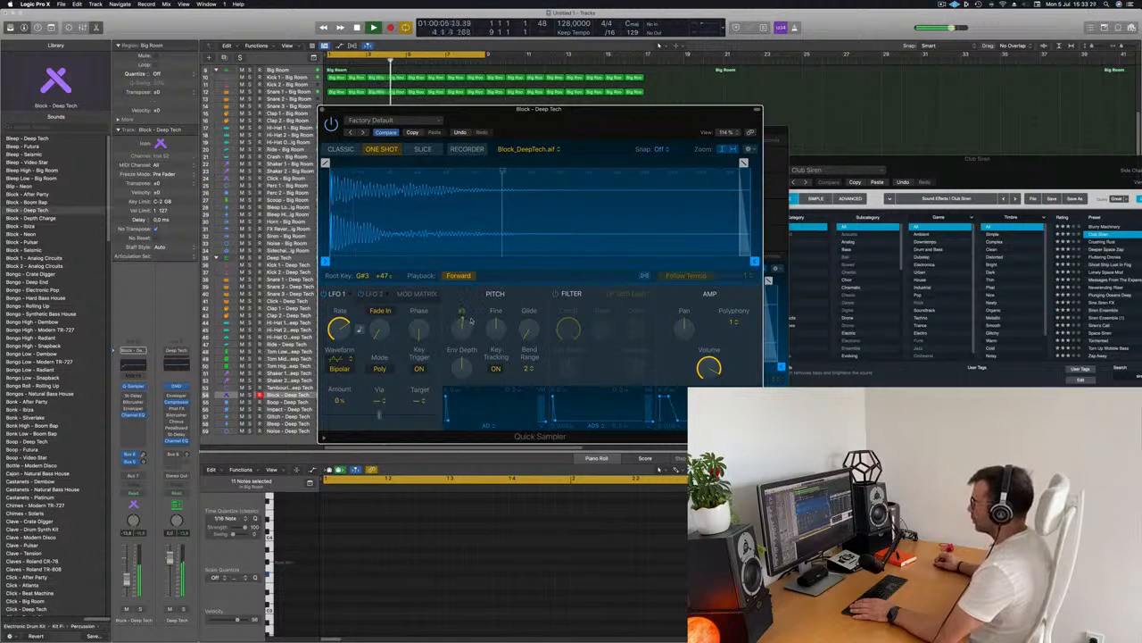
left_click_drag(468, 367, 476, 334)
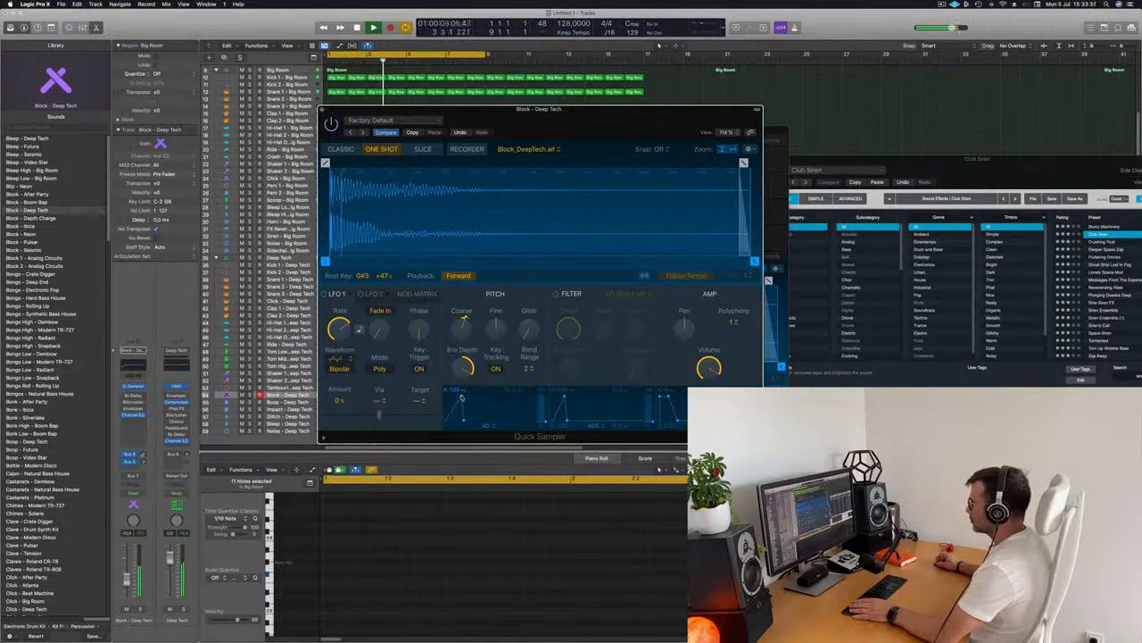
left_click_drag(574, 100, 765, 62)
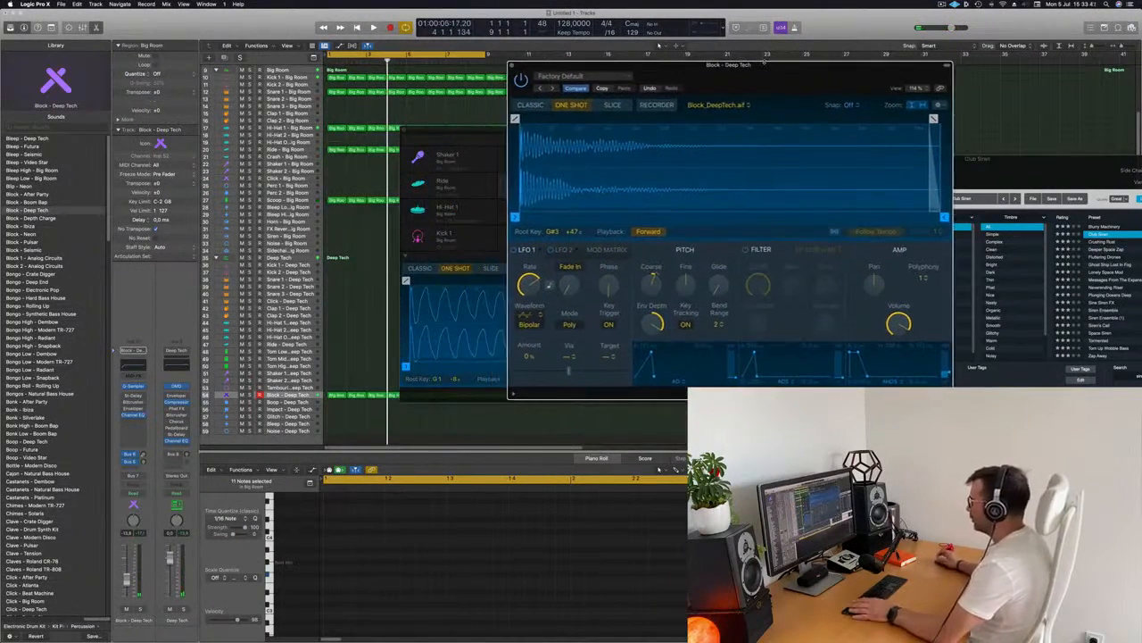
Adjust the Block sound's Coarse pitch in Quick Sampler and return the playhead to the start
left_click_drag(658, 76, 701, 101)
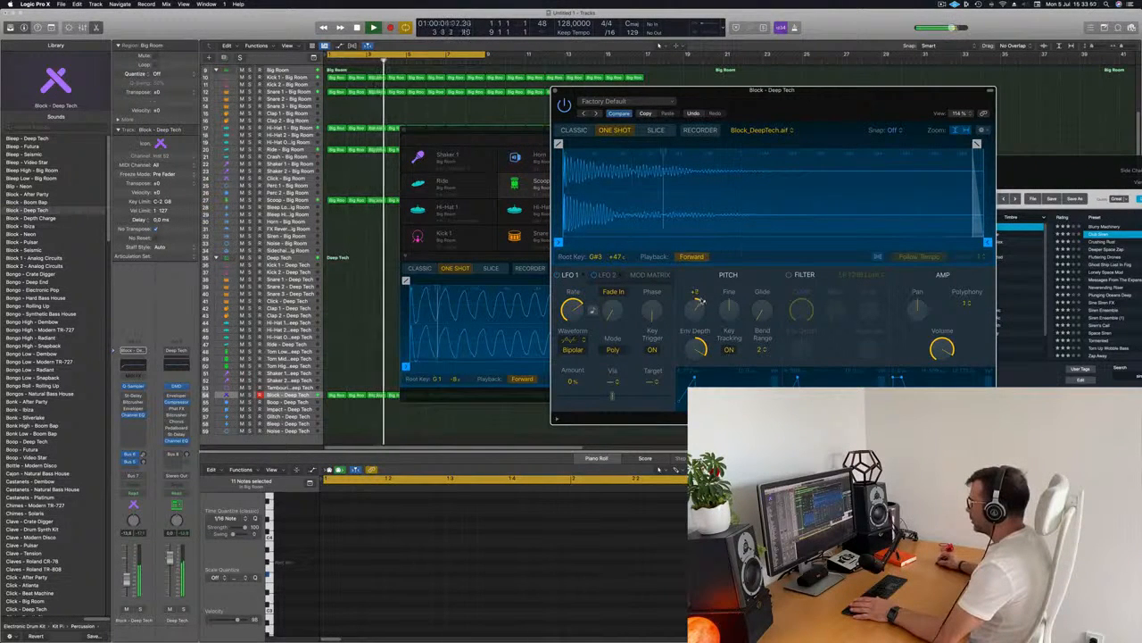
left_click_drag(699, 299, 701, 313)
key("Return")
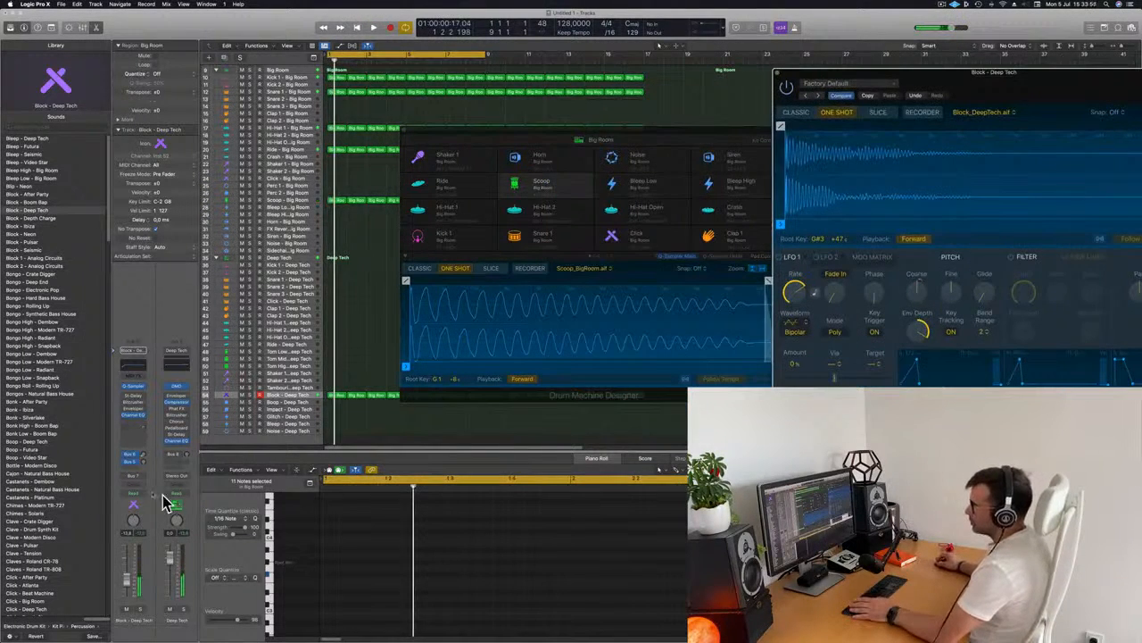
Set the Block channel to Touch automation and record Coarse pitch movement during playback
left_click(132, 491)
left_click_drag(934, 113, 580, 125)
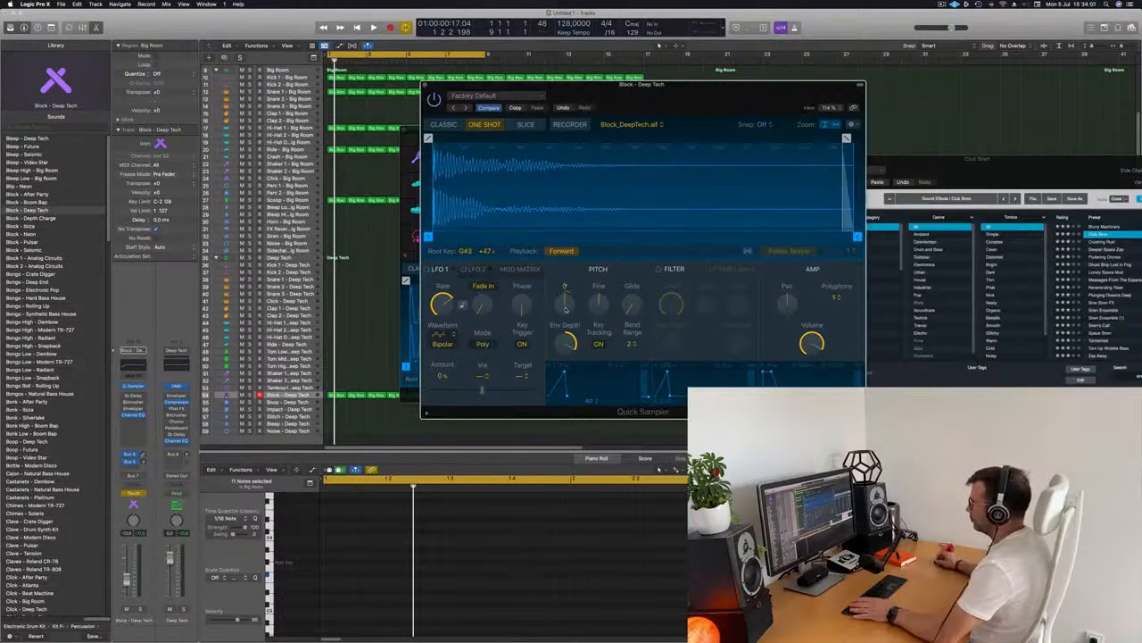
key("space")
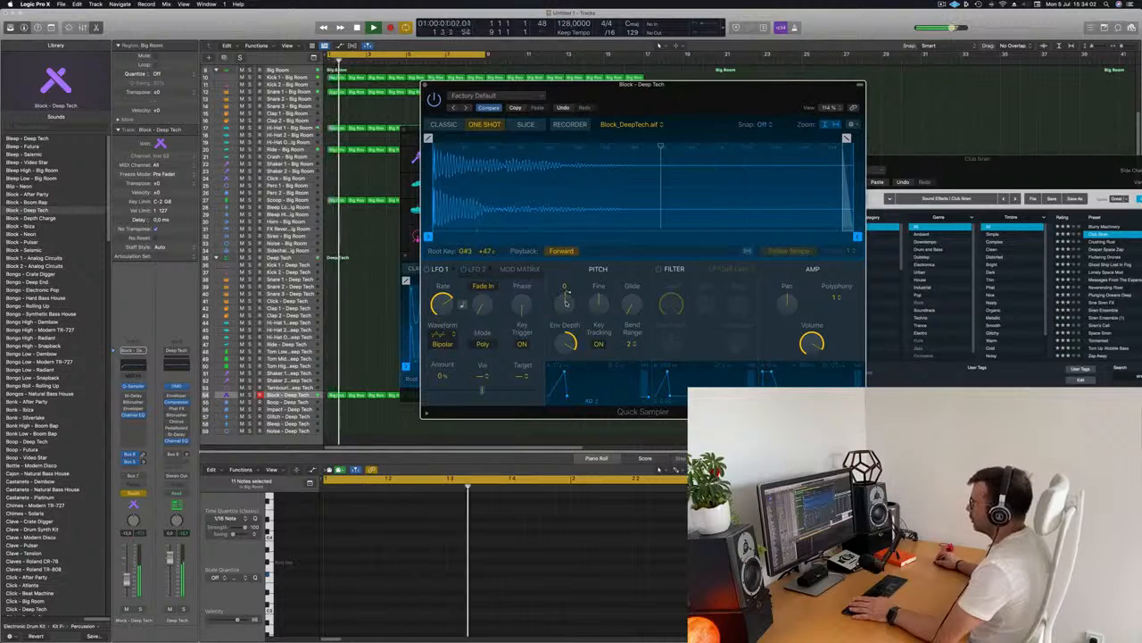
left_click_drag(565, 300, 572, 295)
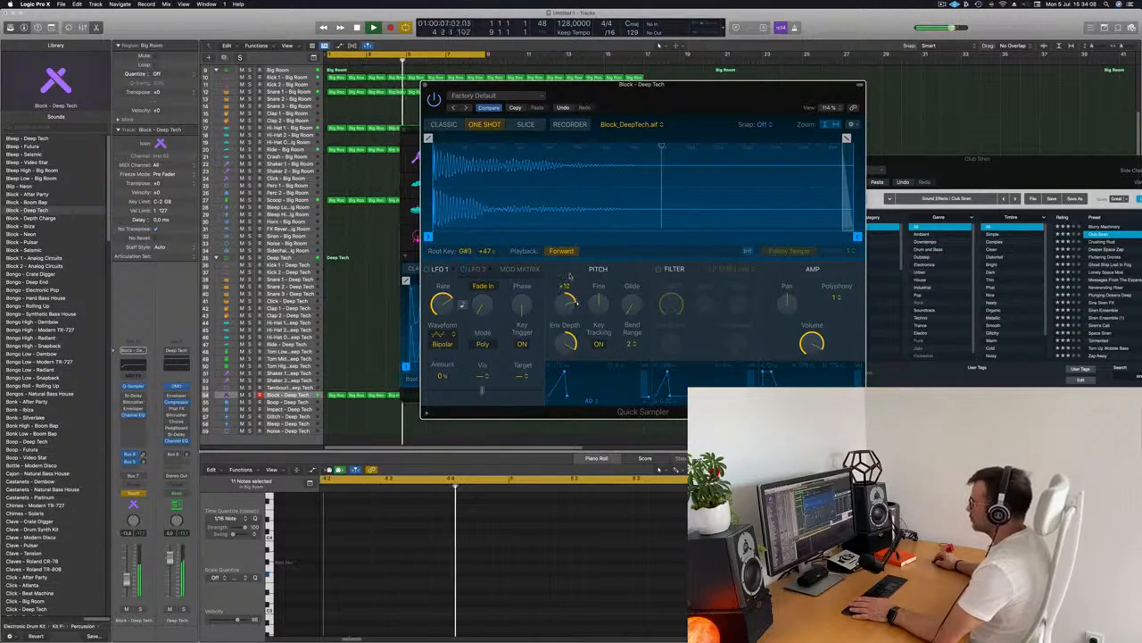
key("space")
left_click_drag(679, 101, 1015, 78)
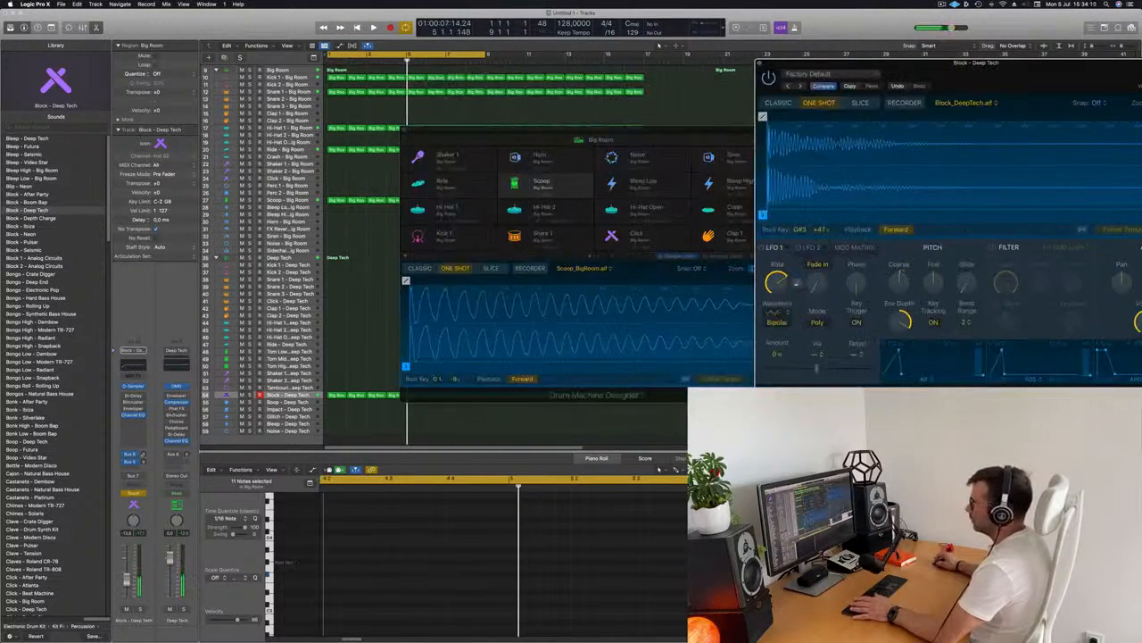
Show the Q-Sampler Coarse Tune automation lane on the enlarged Block - Deep Tech track
left_click(482, 139)
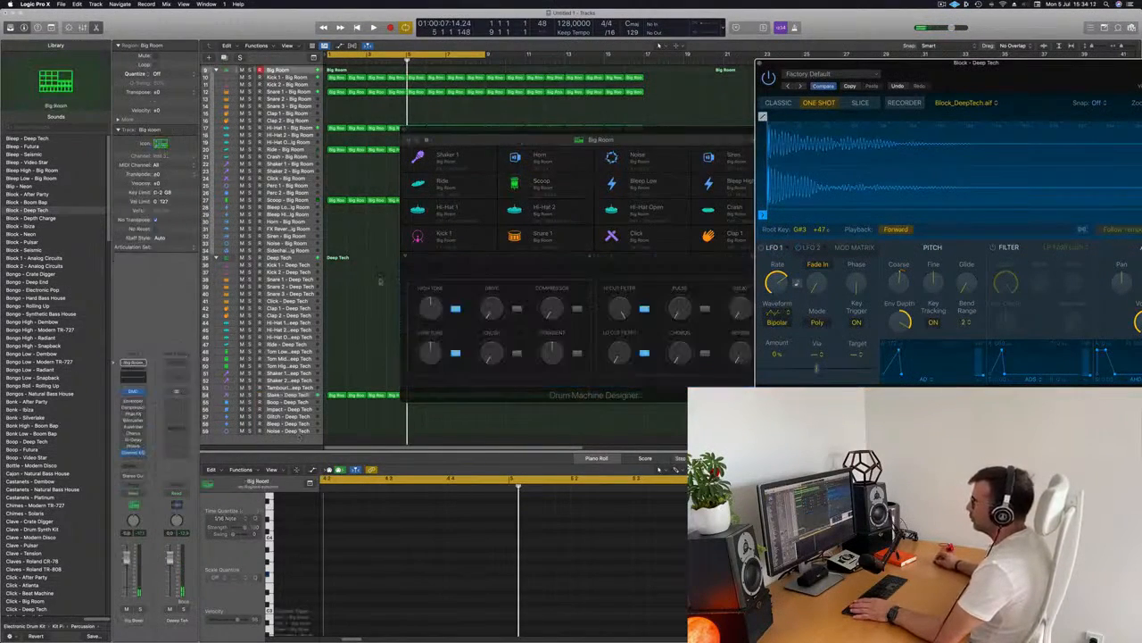
left_click_drag(479, 132, 831, 123)
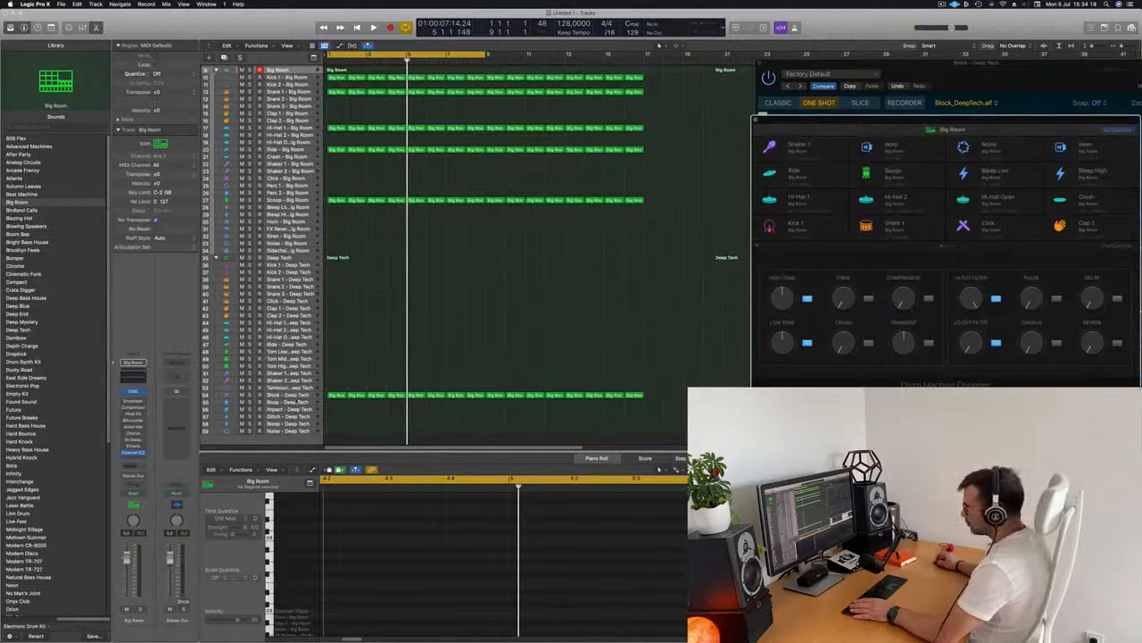
left_click(304, 394)
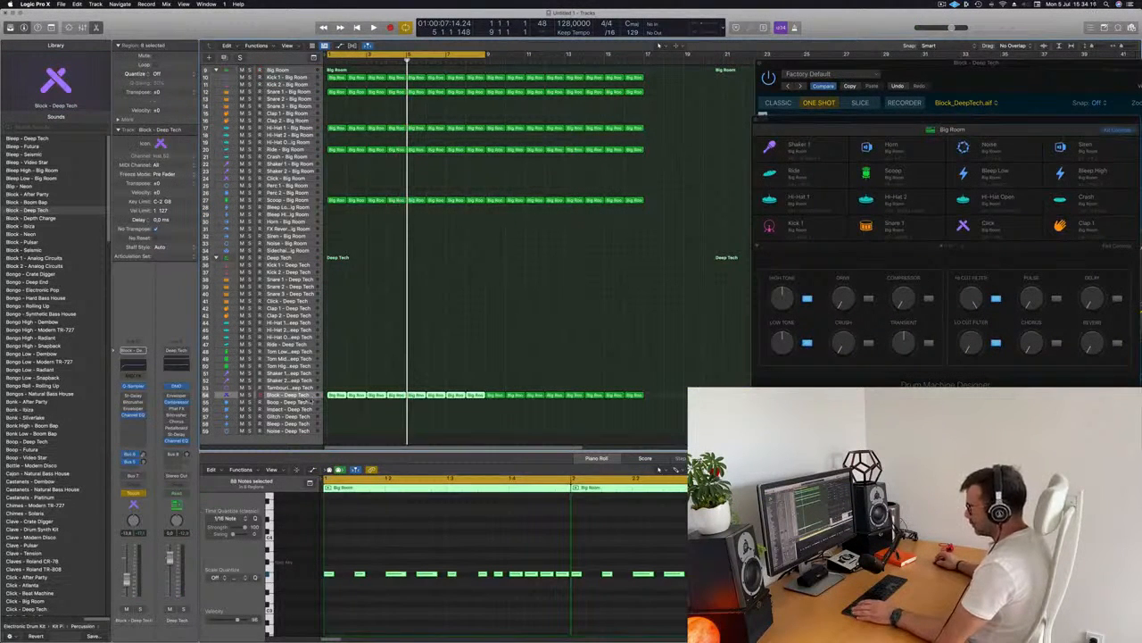
left_click(51, 28)
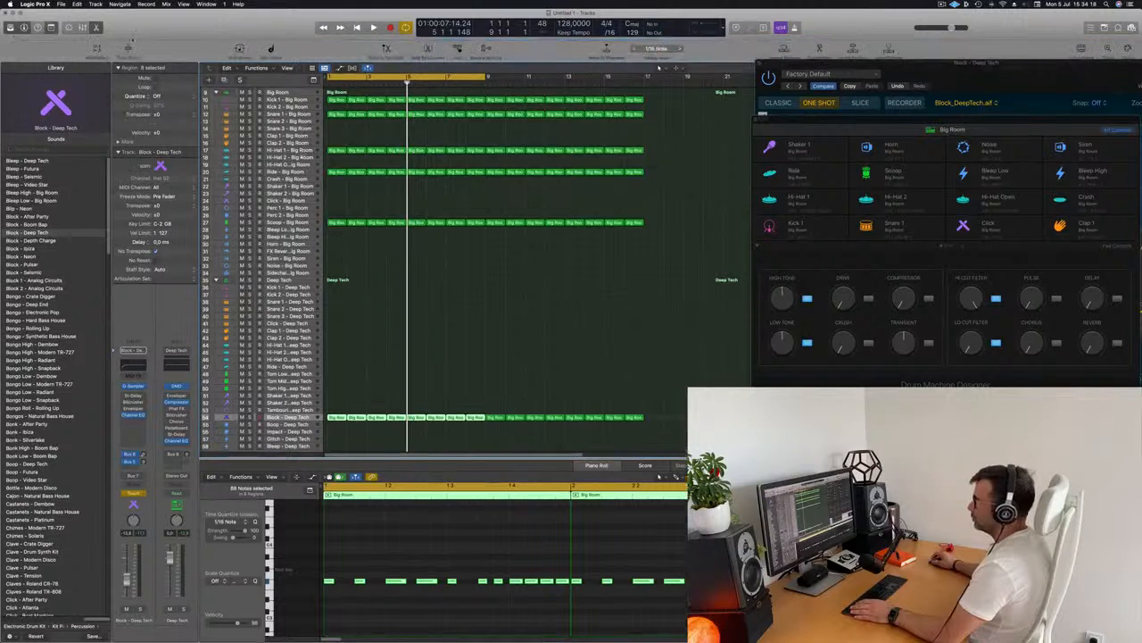
left_click(128, 51)
scroll(390, 357, "down", 5)
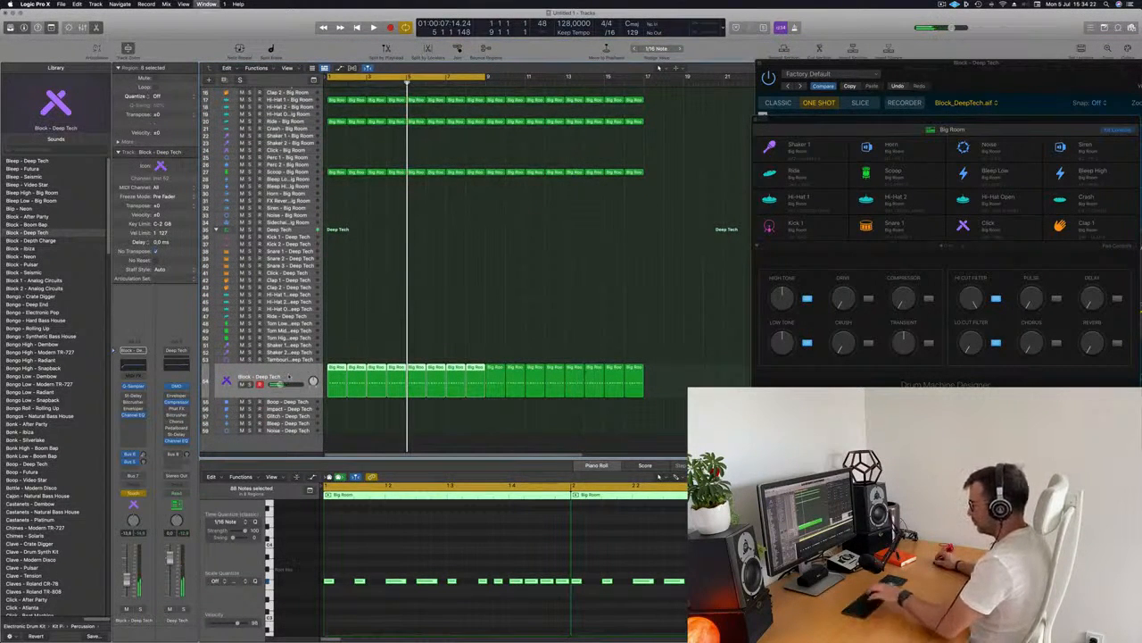
left_click(347, 355)
left_click(281, 389)
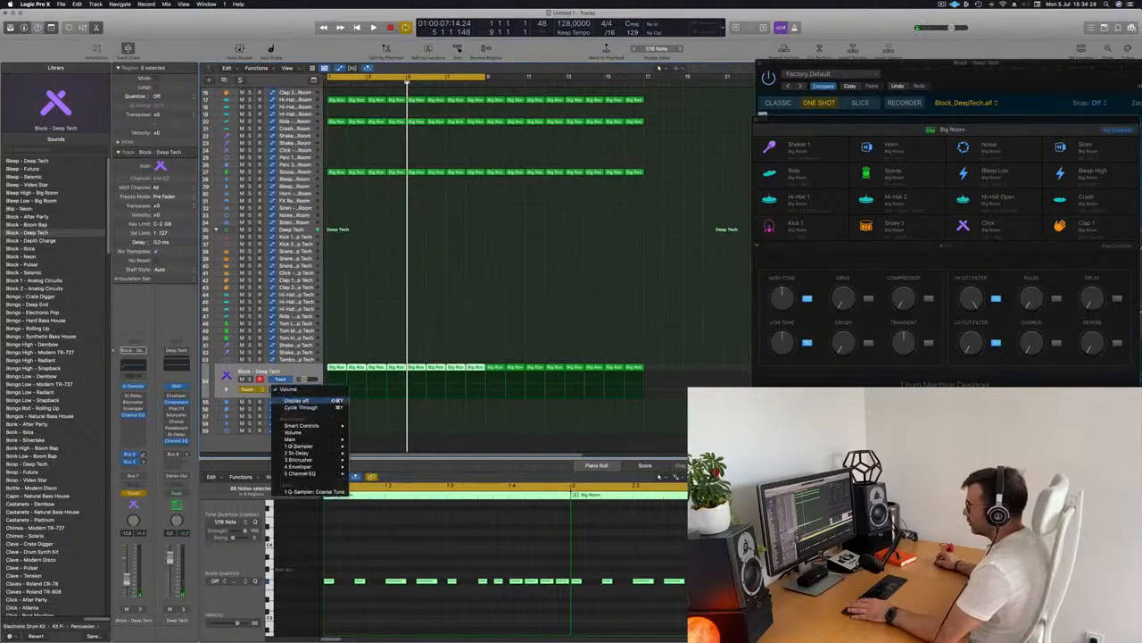
left_click(294, 492)
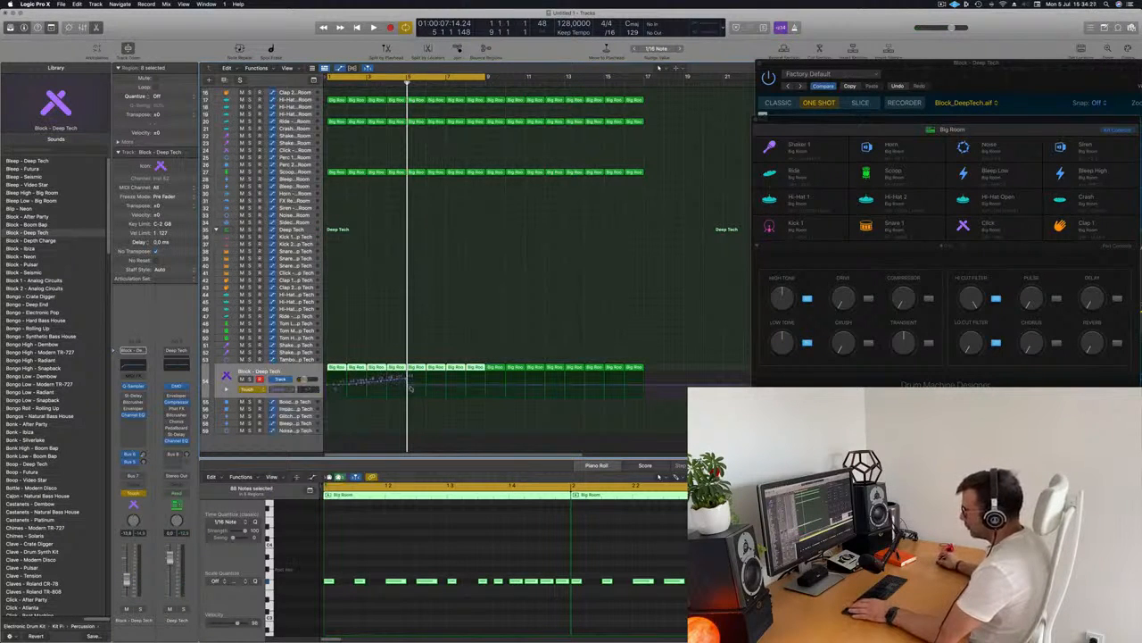
Raise a Coarse Tune automation point to about +27 and play the automation back
mouse_move(411, 387)
left_mouse_down()
mouse_move(339, 386)
mouse_move(409, 378)
left_mouse_up()
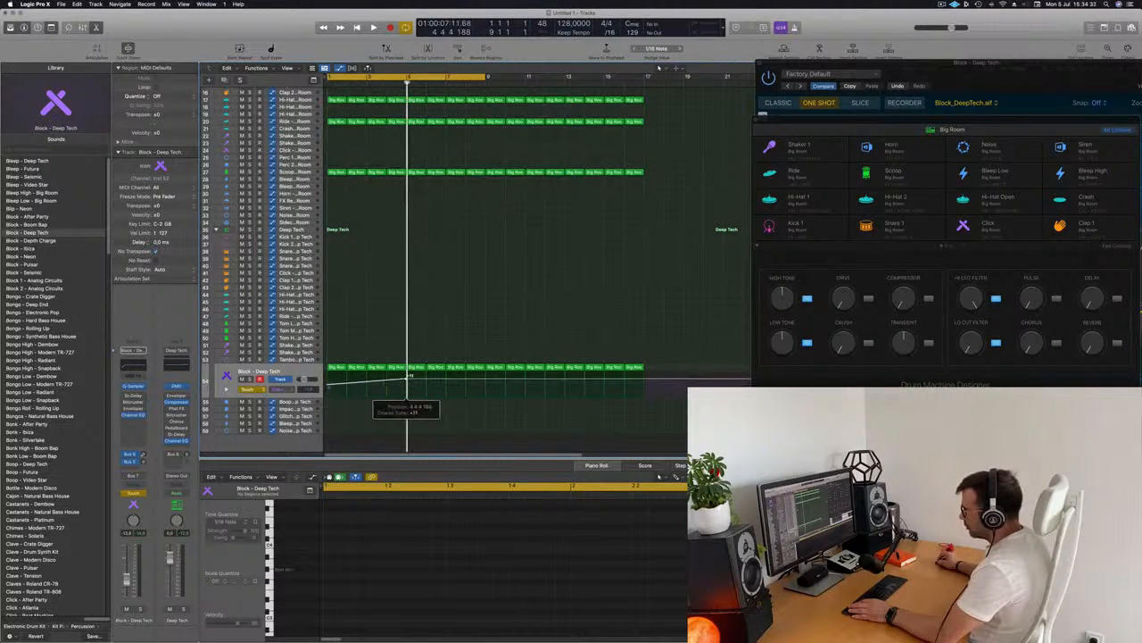
key("space")
key("super+Right")
key("super+Right")
key("super+Right")
key("super+Right")
key("super+Right")
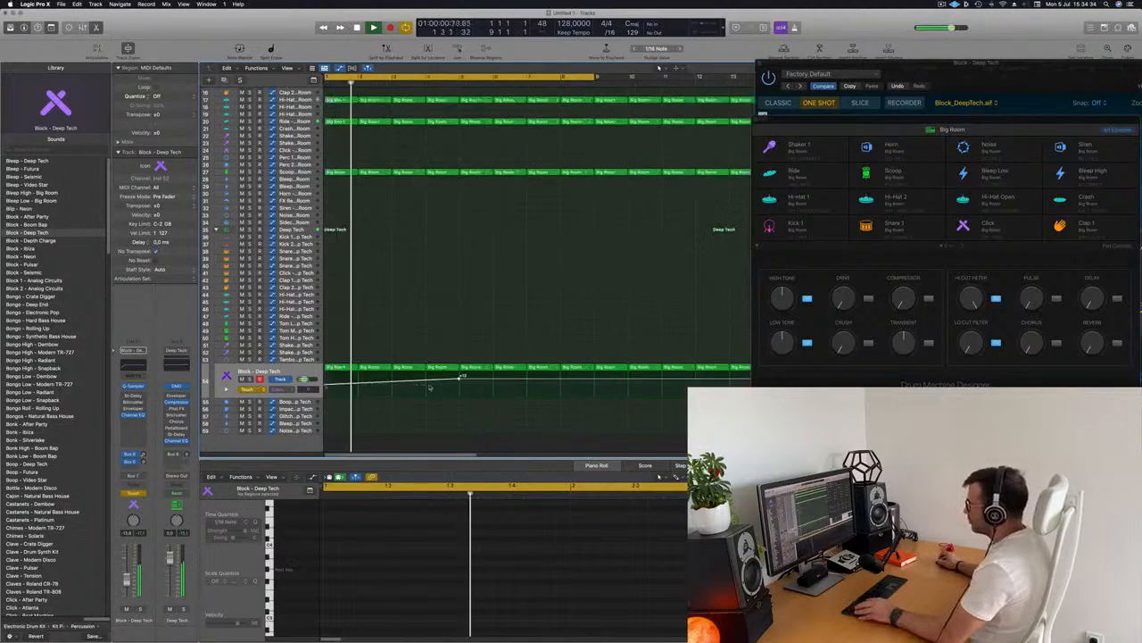
key("super+Left")
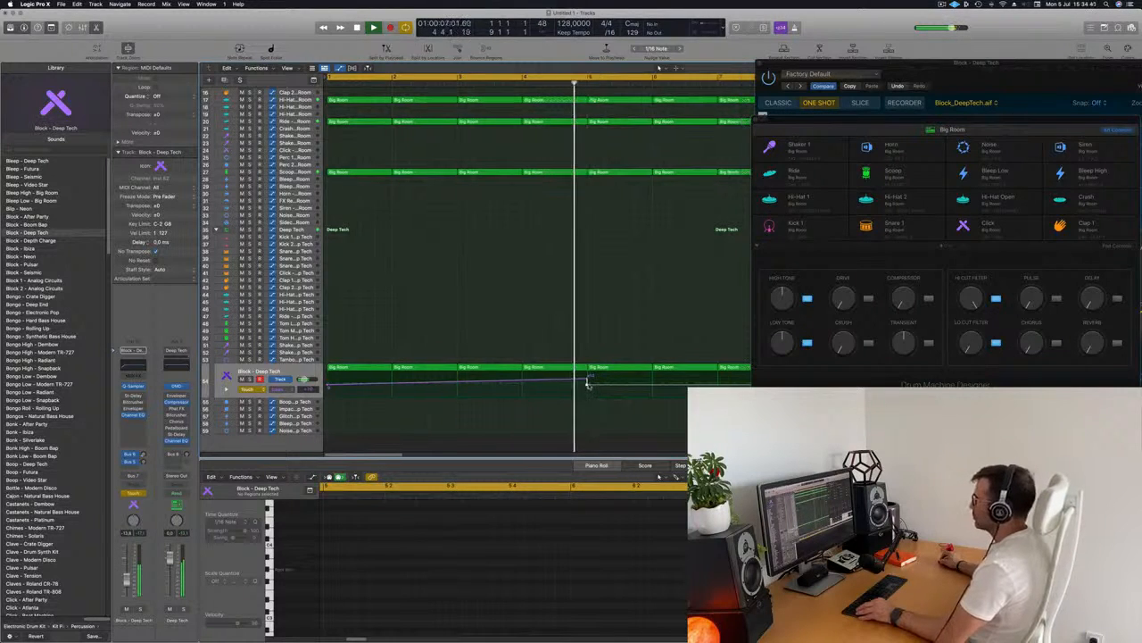
key("super+Left")
key("Return")
Zoom in and out on the Coarse Tune automation ramp during playback
left_click_drag(500, 385, 499, 384)
key("super+Right")
key("super+Right")
key("super+Right")
key("super+Right")
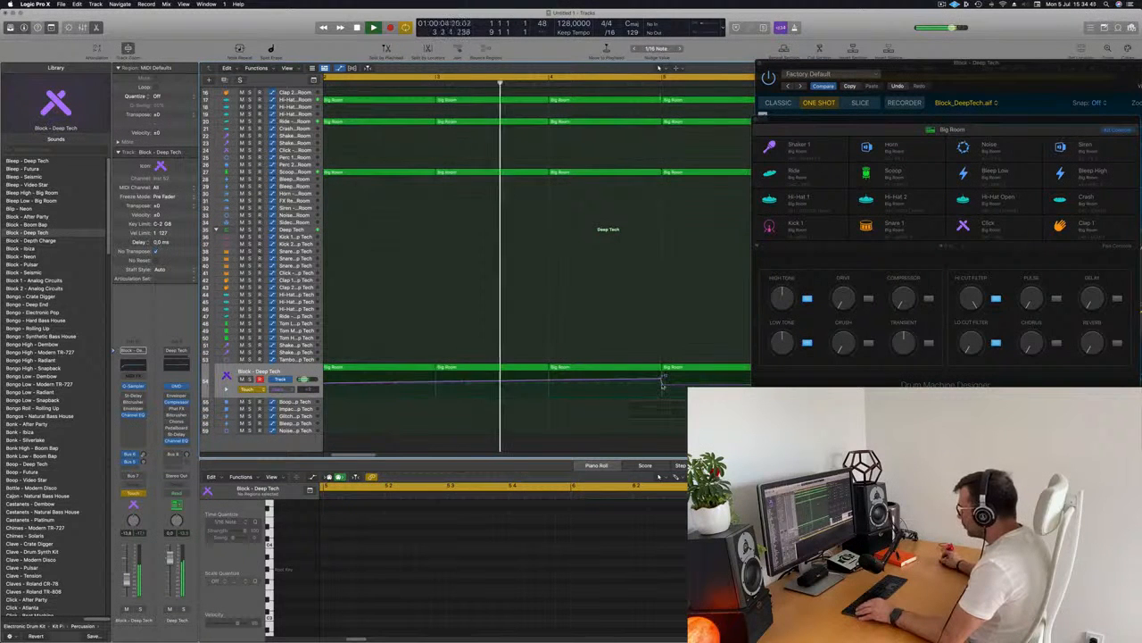
key("super+Left")
key("super+Left")
key("super+Left")
key("super+Left")
key("super+Left")
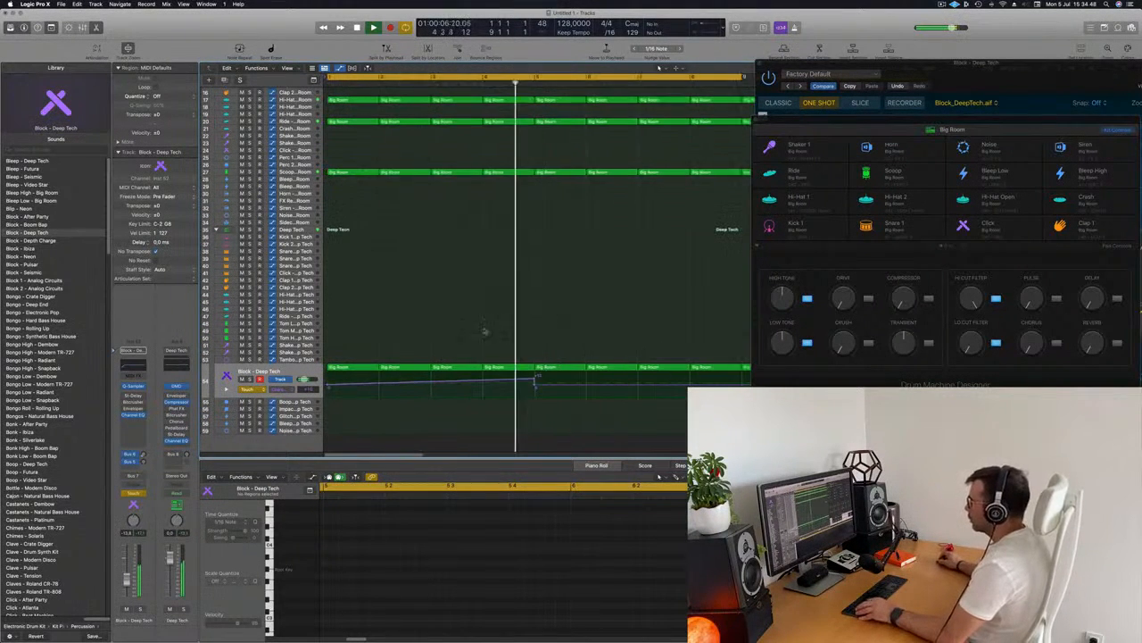
Switch the Block track's automation mode back to Read
left_click(253, 390)
left_click(258, 383)
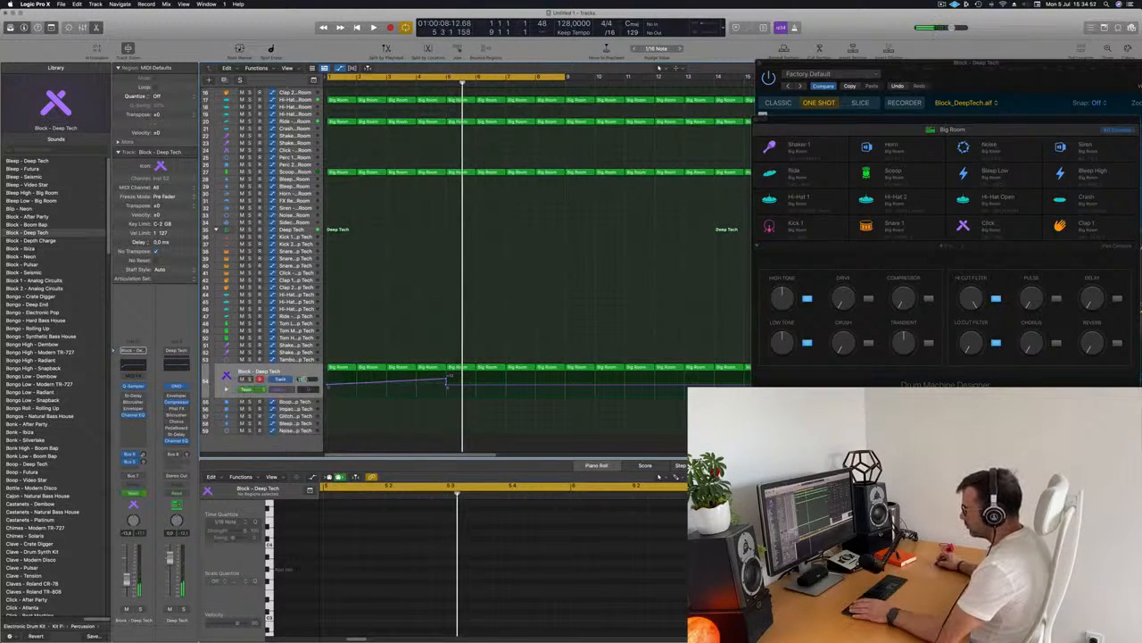
left_click(286, 389)
left_click(465, 308)
key("space")
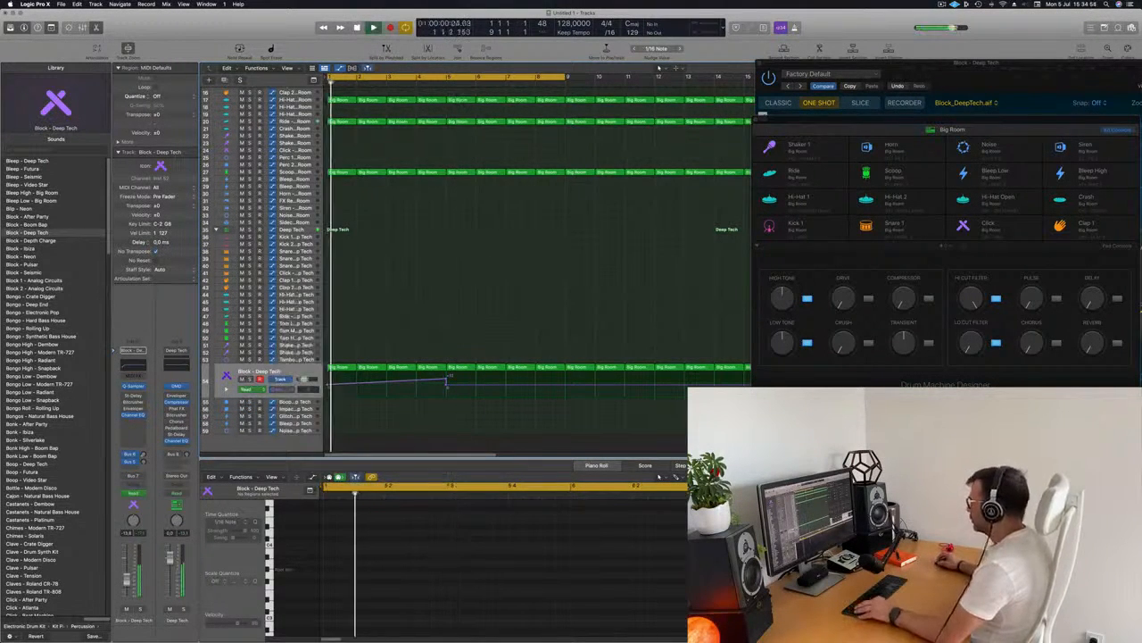
Play back the Block track with its Coarse Tune automation
key("super+Left")
key("super+Left")
key("super+Left")
left_click_drag(991, 64, 970, 70)
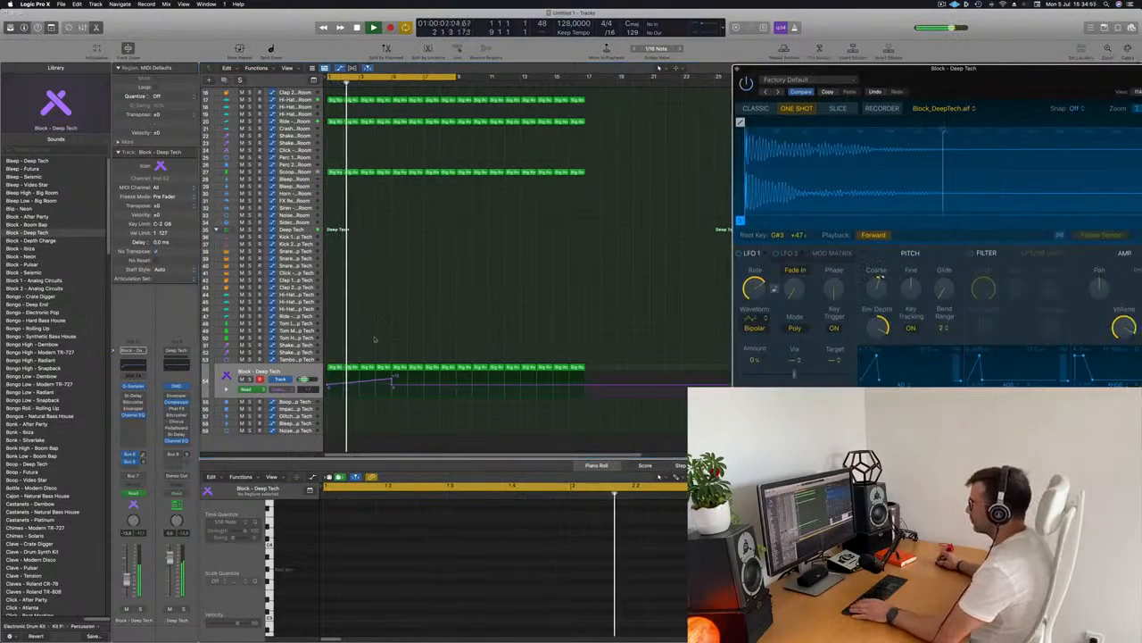
key("space")
key("space")
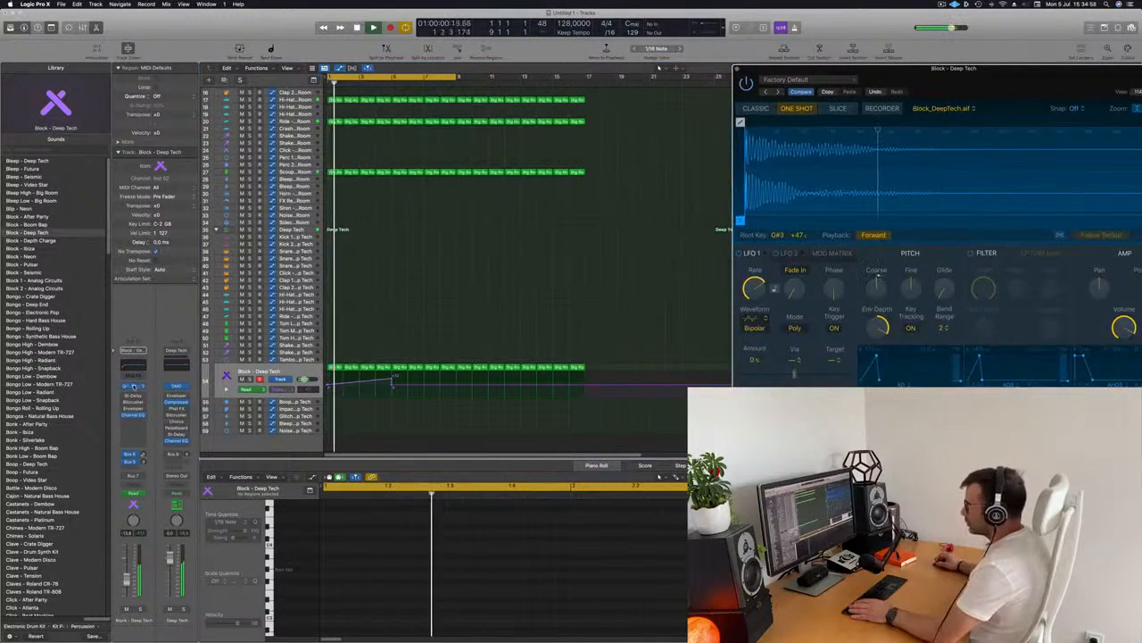
Open the Block sound's Quick Sampler and adjust its pitch Env Depth and pitch envelope
left_click(134, 387)
left_click(134, 386)
left_click_drag(875, 69, 593, 117)
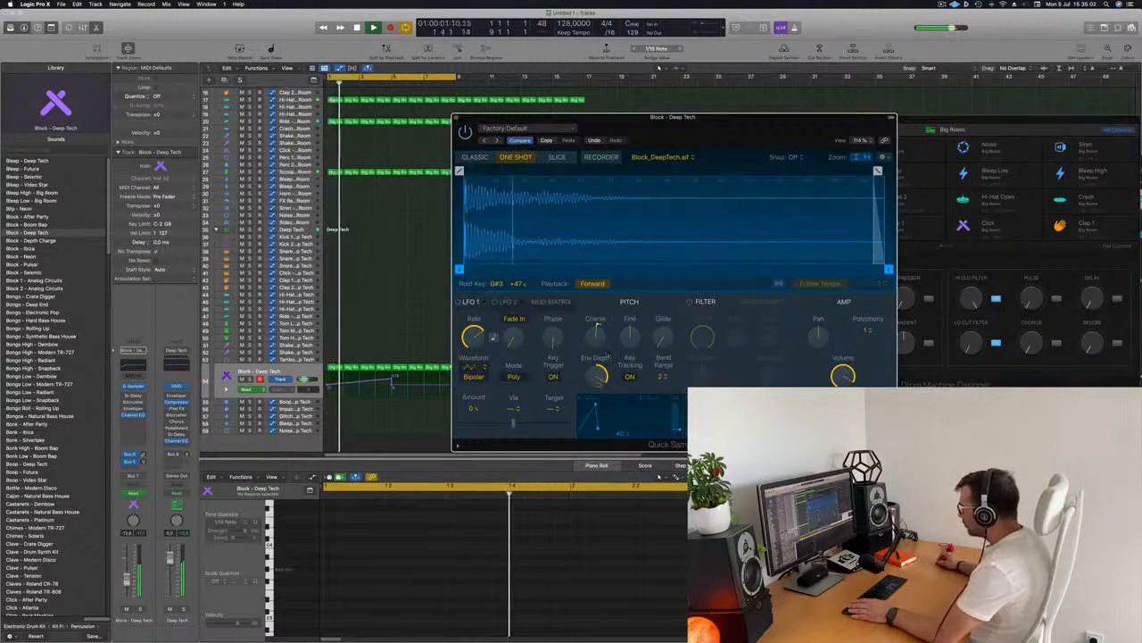
left_click_drag(598, 375, 597, 368)
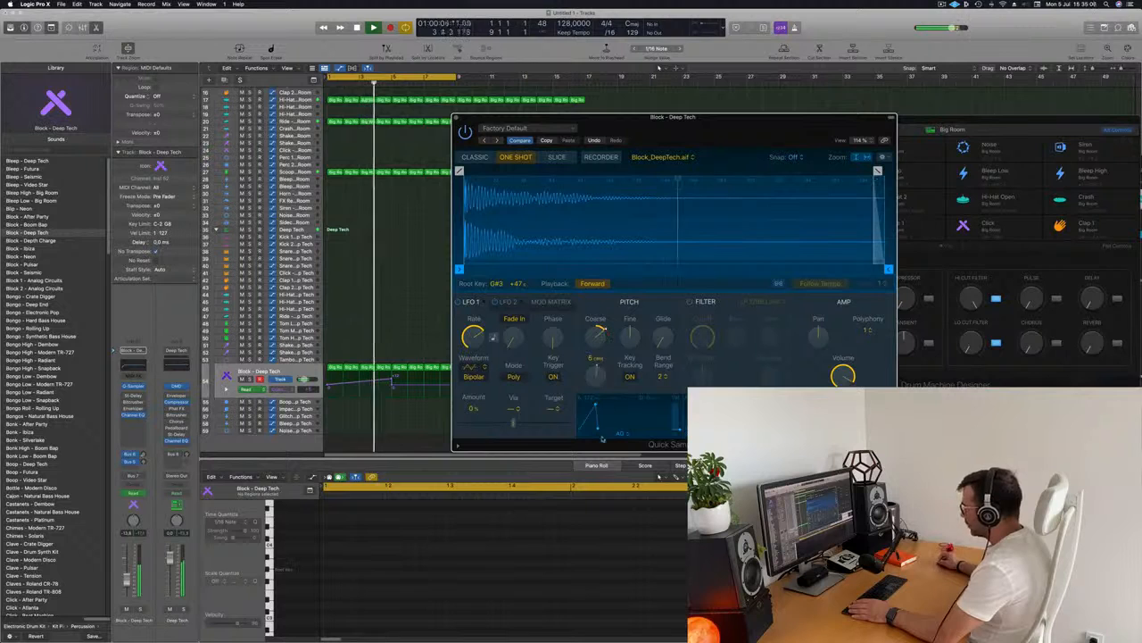
left_click_drag(605, 455, 602, 378)
left_click_drag(804, 117, 1134, 86)
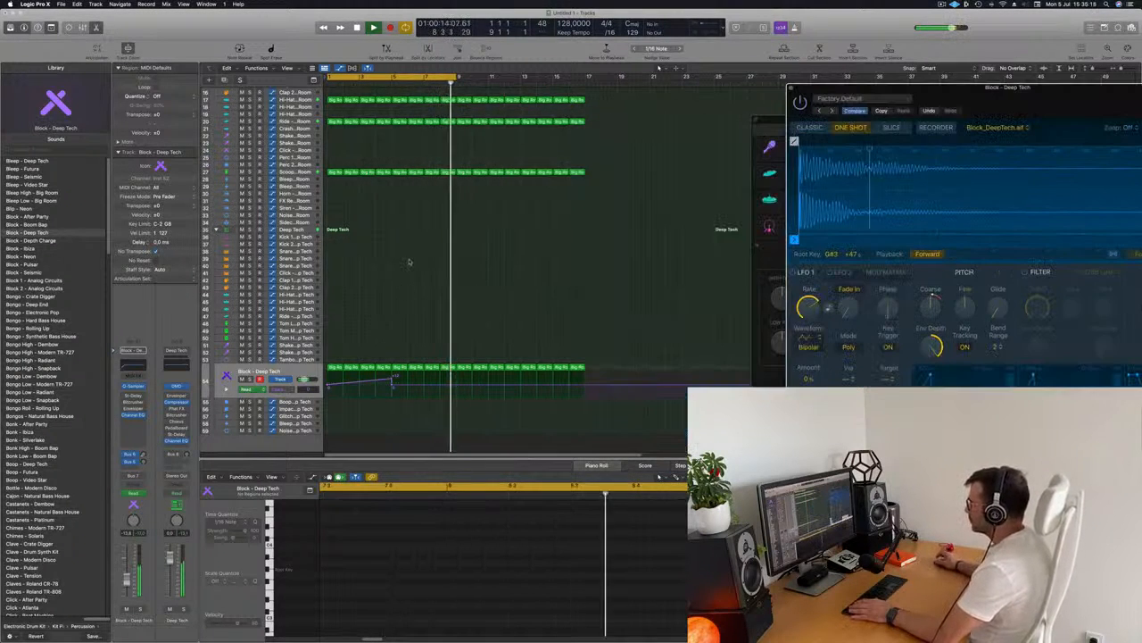
Add a Coarse Tune automation point raised to about +24 further along the Block track
left_click(472, 387)
left_click_drag(473, 388, 474, 370)
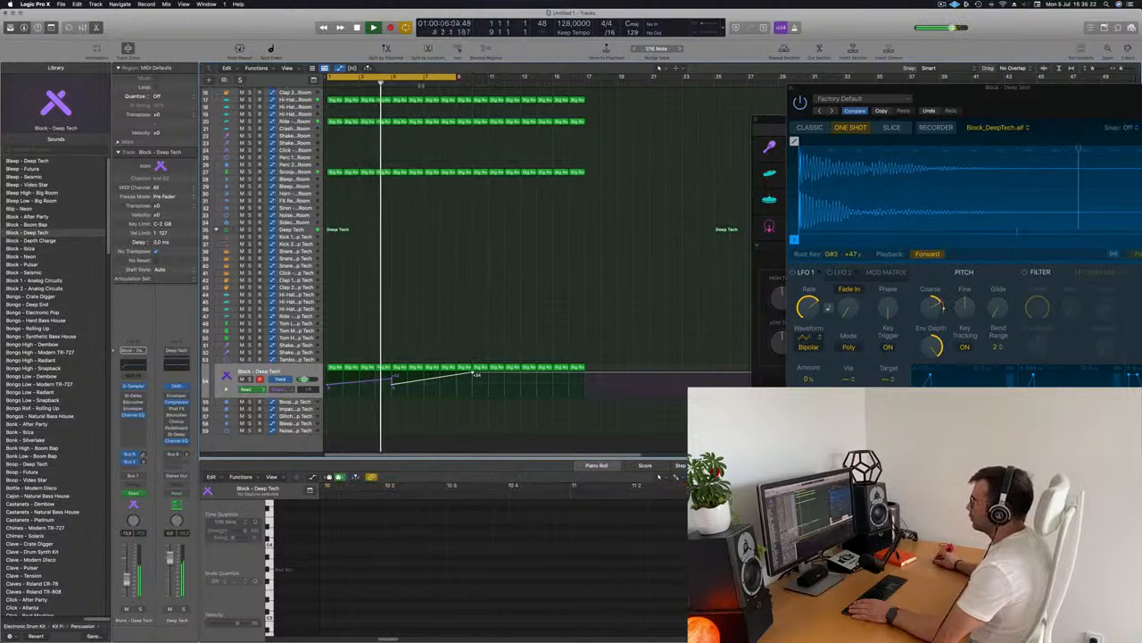
scroll(427, 254, "down", 5)
scroll(428, 258, "up", 4)
left_click_drag(933, 100, 832, 121)
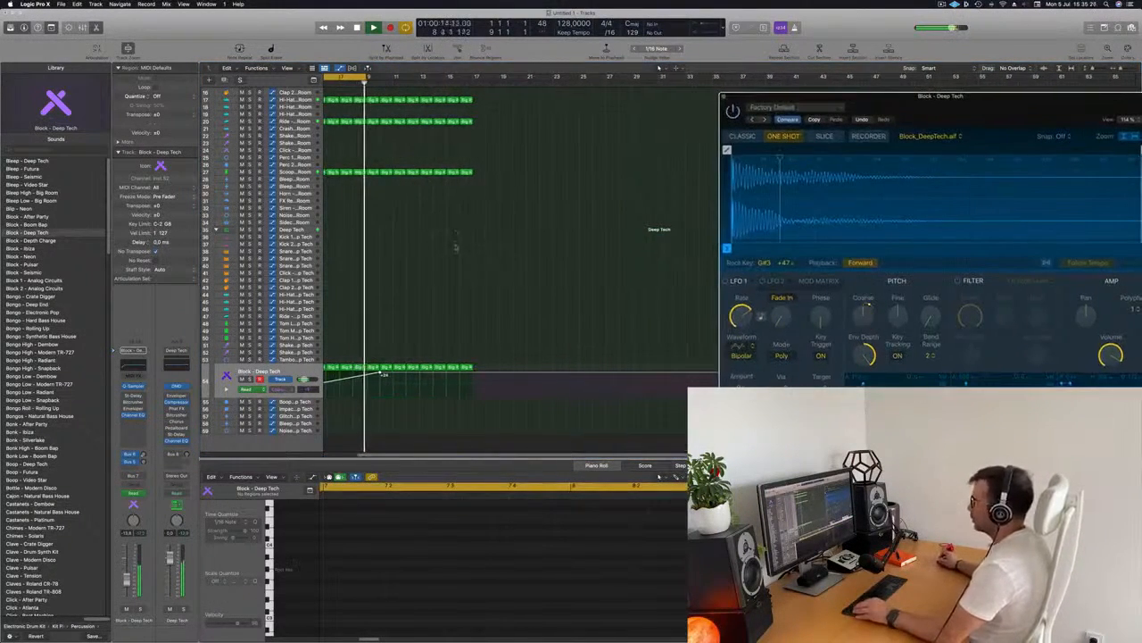
scroll(468, 251, "down", 2)
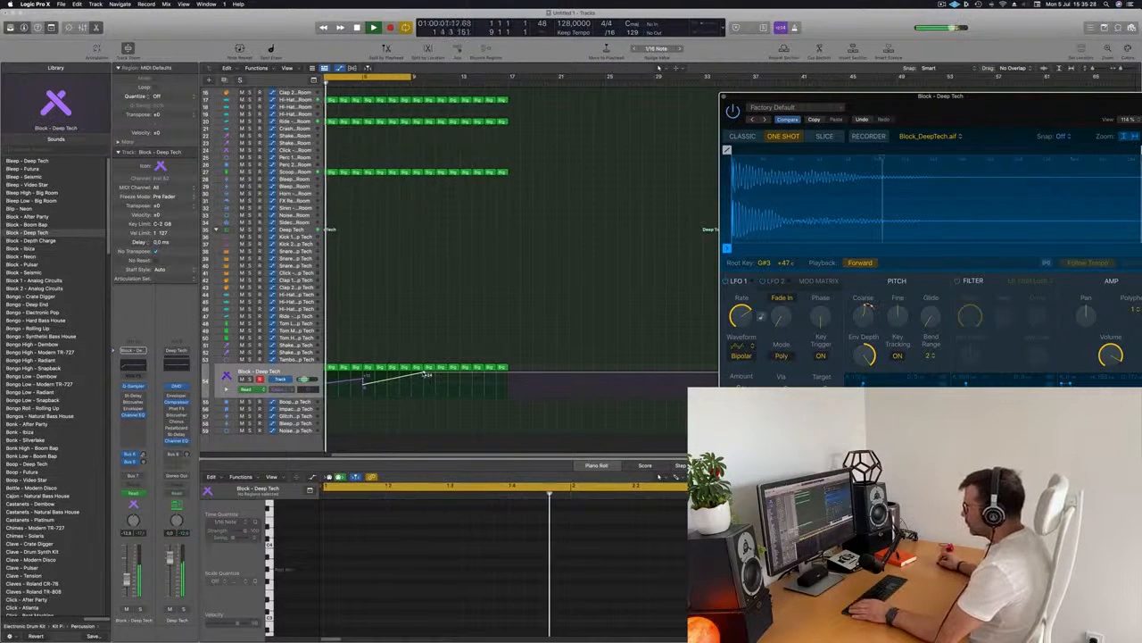
left_click_drag(428, 375, 425, 376)
scroll(415, 346, "down", 2)
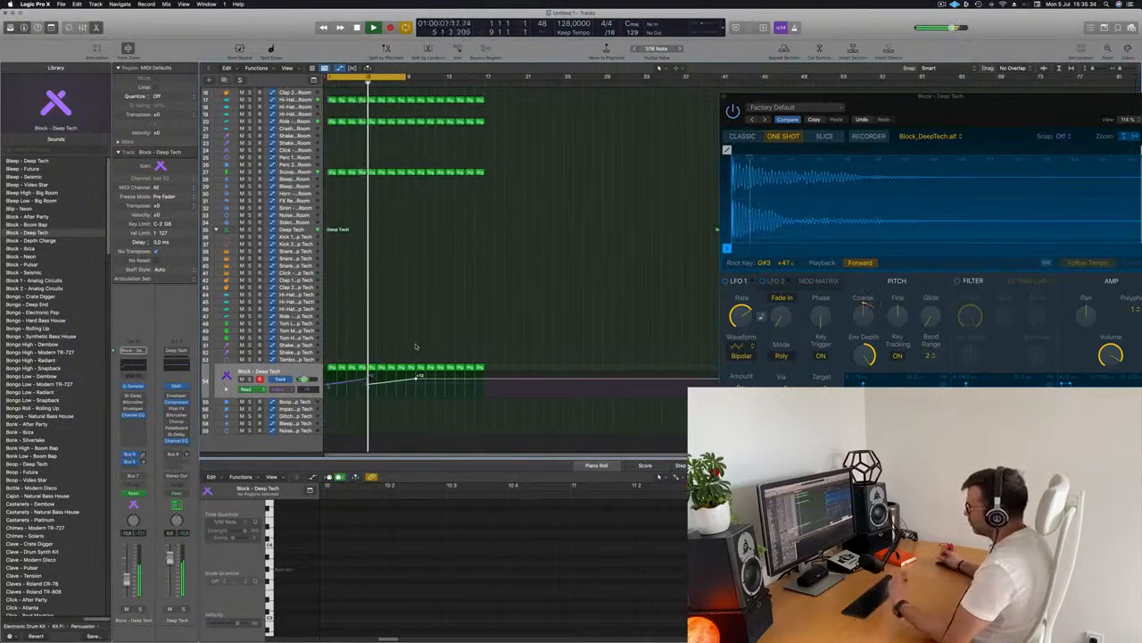
left_click_drag(1020, 115, 696, 121)
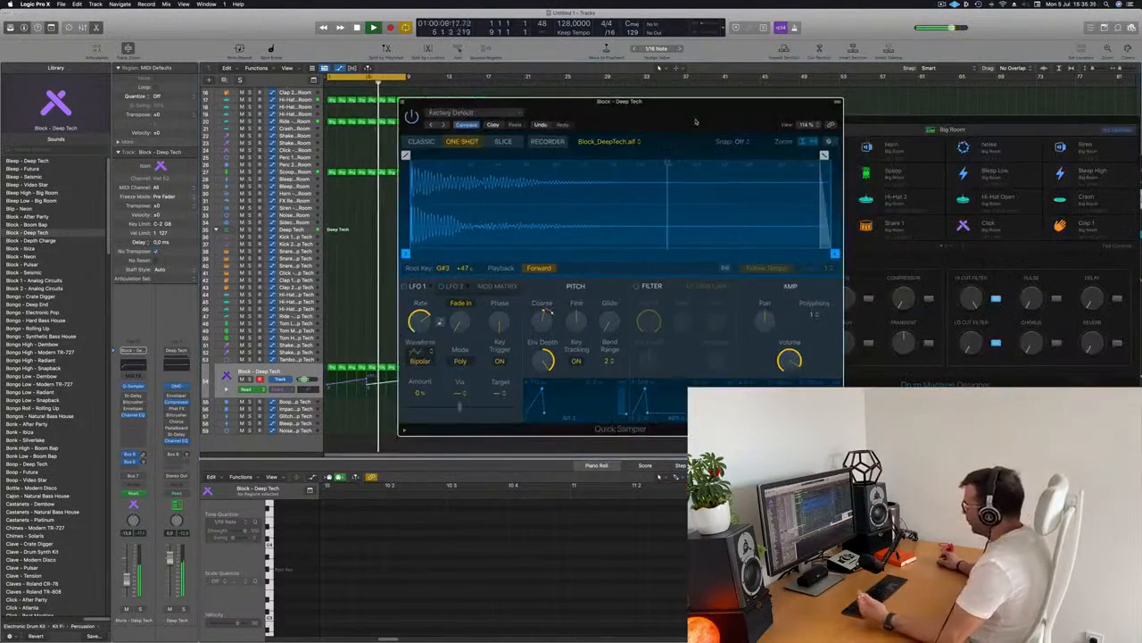
left_click_drag(796, 107, 907, 78)
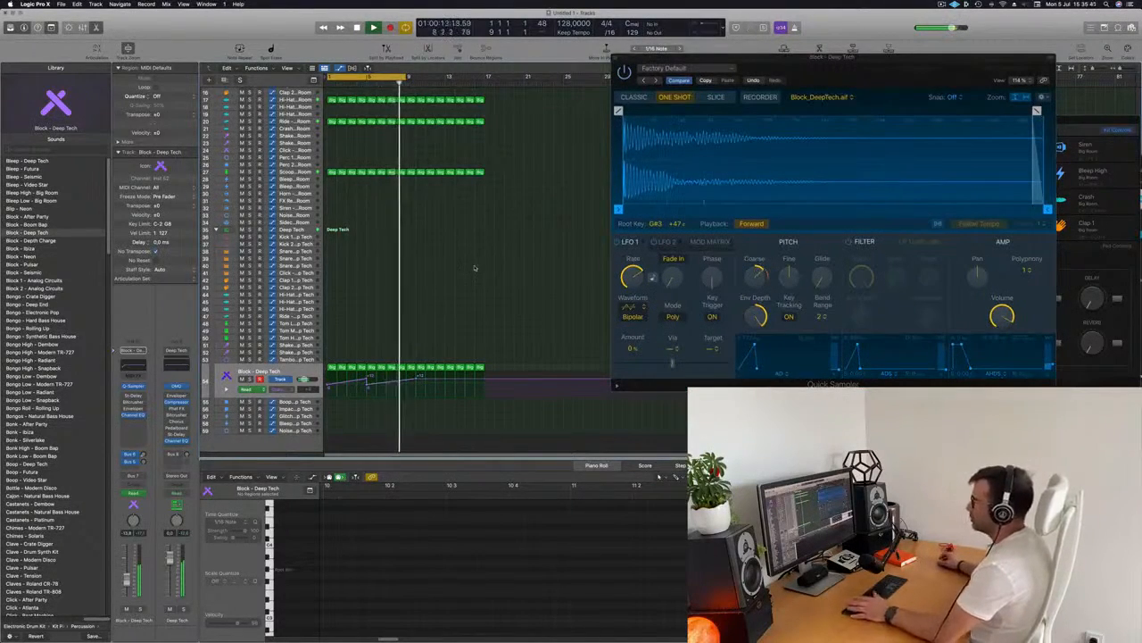
scroll(469, 279, "up", 5)
key("Return")
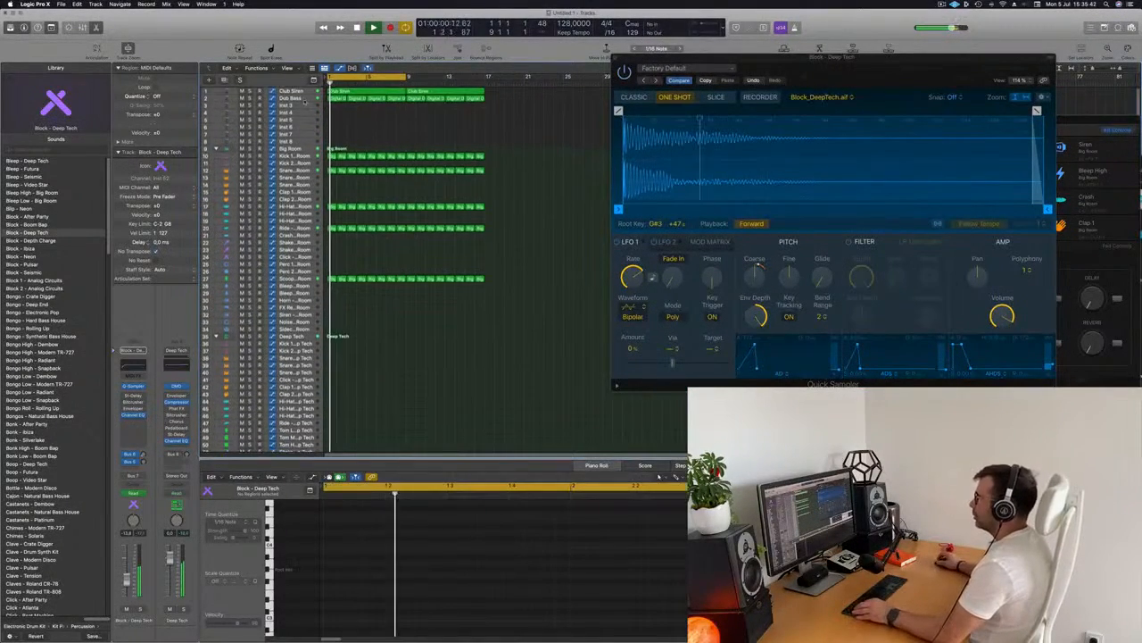
Move a Big Room region onto the Inst 3 track
left_click(299, 98)
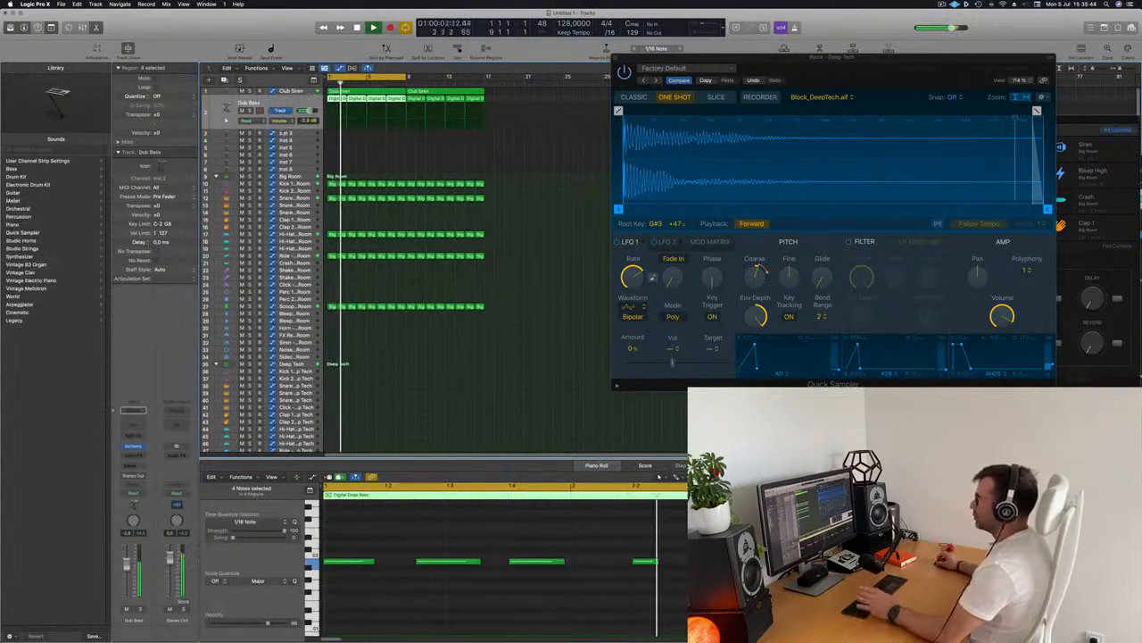
left_click(299, 133)
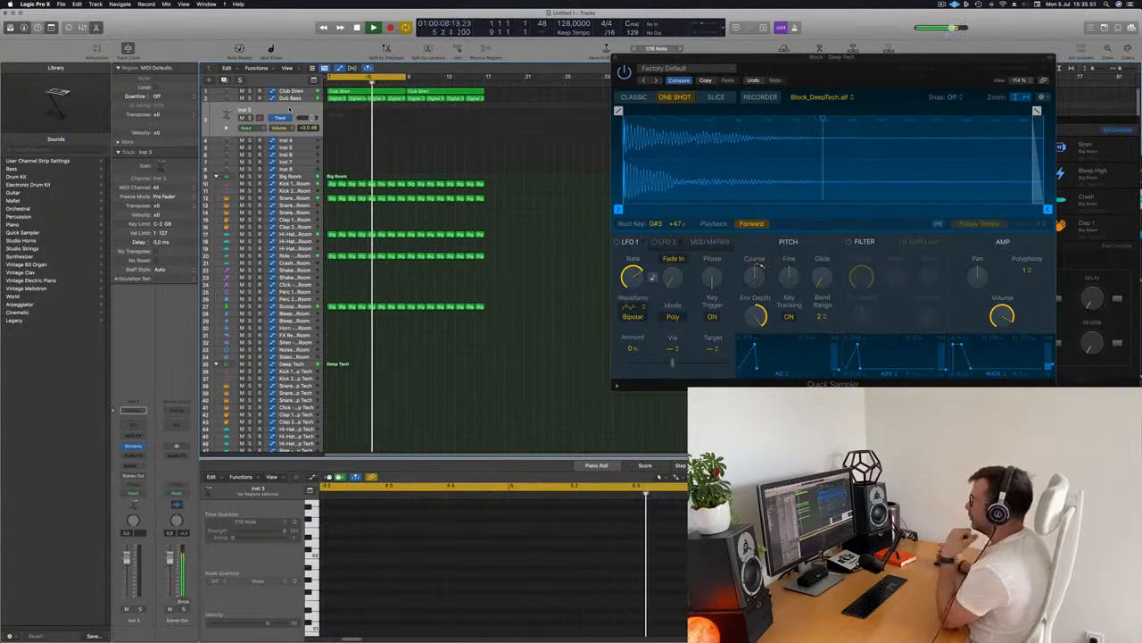
scroll(317, 181, "down", 1)
scroll(318, 181, "down", 1)
left_click_drag(332, 176, 333, 118)
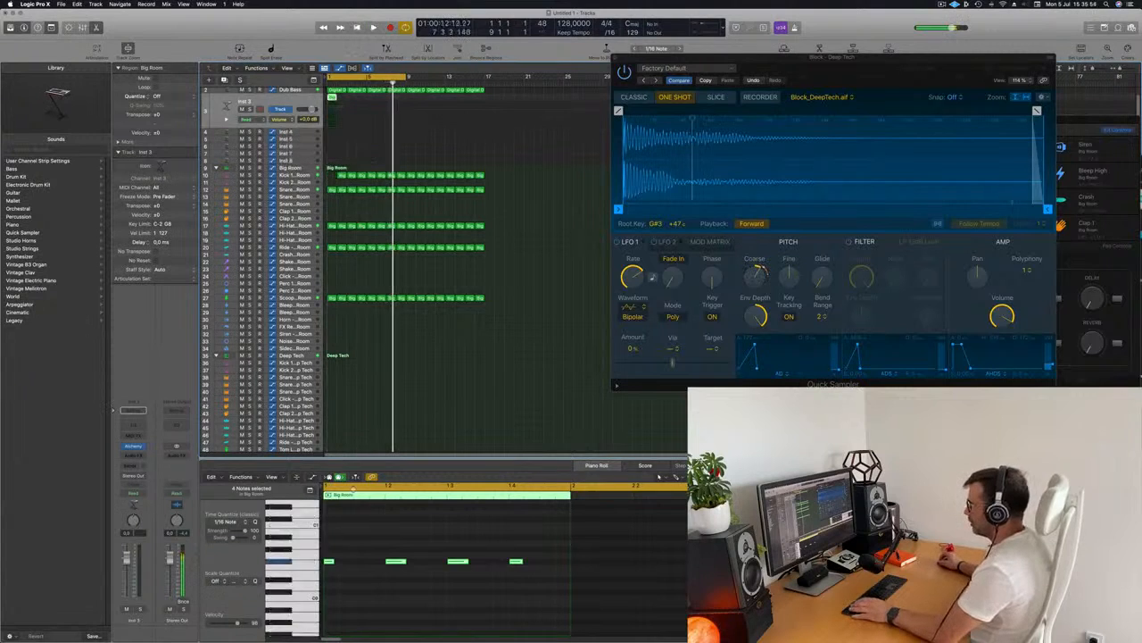
Rearrange the notes of the Big Room region on the Inst 3 track into two off-beat hits
left_click_drag(370, 536, 399, 579)
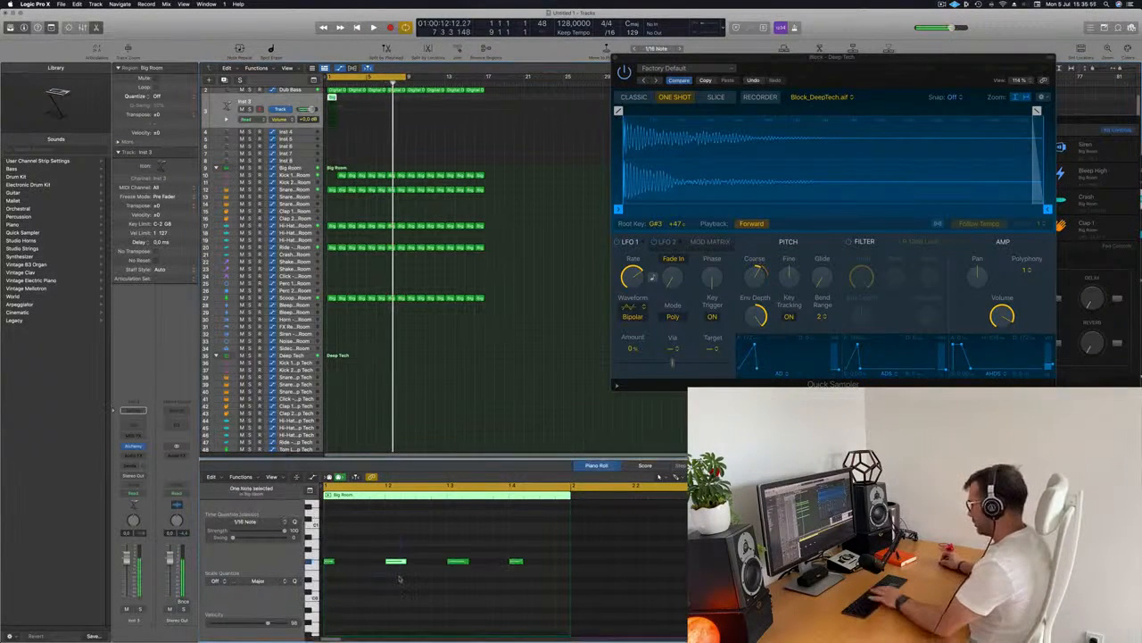
left_click_drag(556, 561, 361, 566)
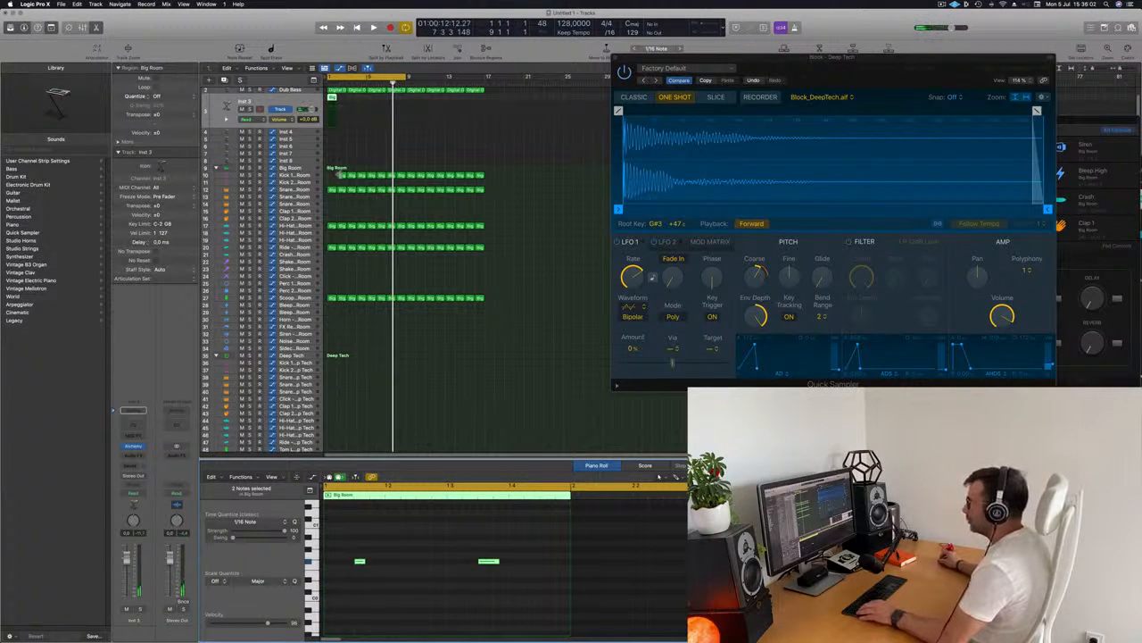
left_click(338, 175)
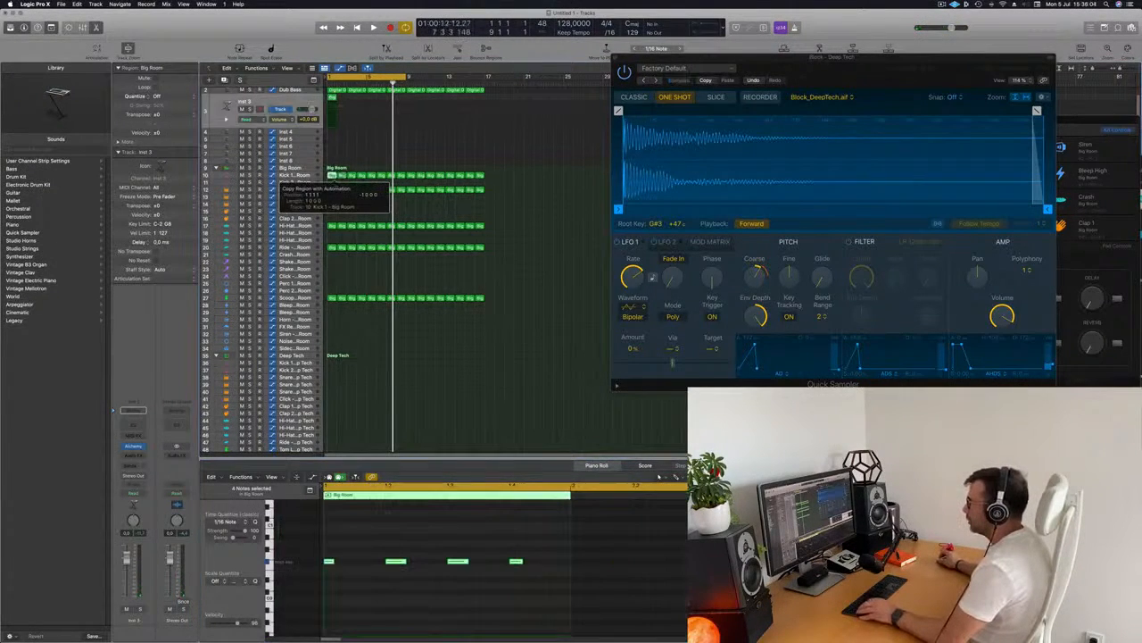
left_click(332, 100)
left_click_drag(340, 545, 630, 616)
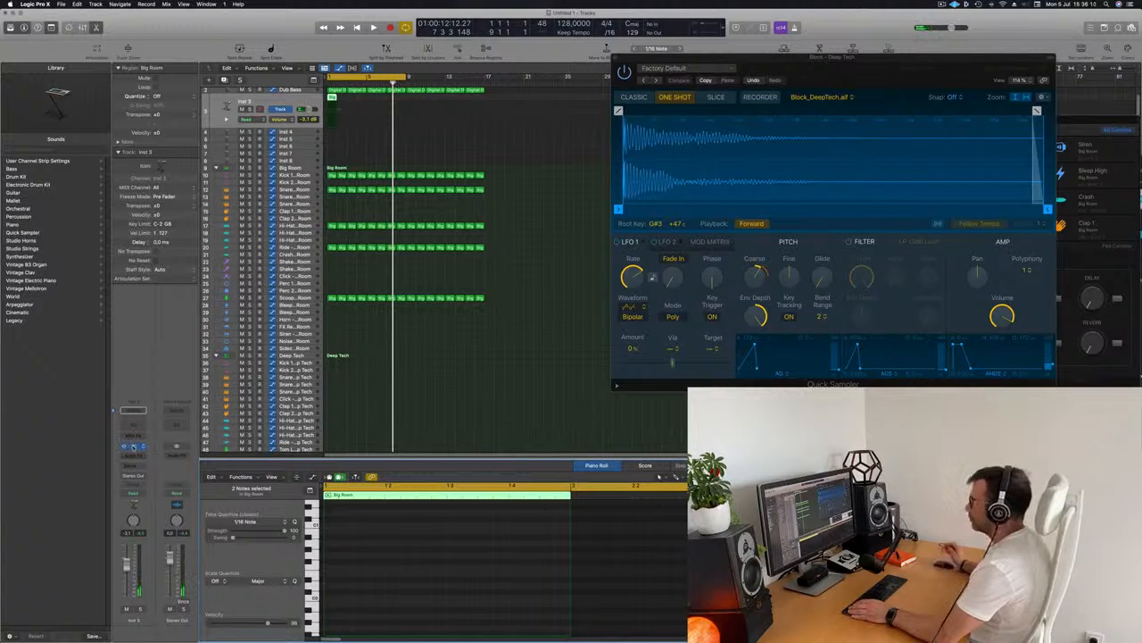
Load Alchemy on the Inst 3 track and pick the 80s Fantasy preset from the Brass category
left_click(132, 447)
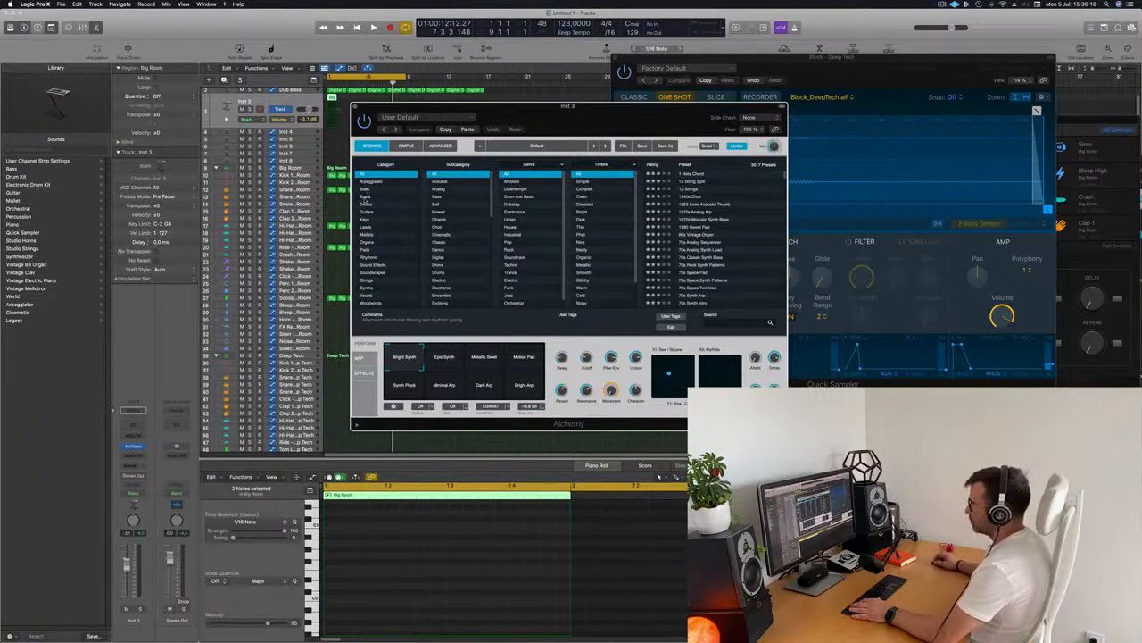
left_click(365, 199)
left_click_drag(522, 123, 720, 108)
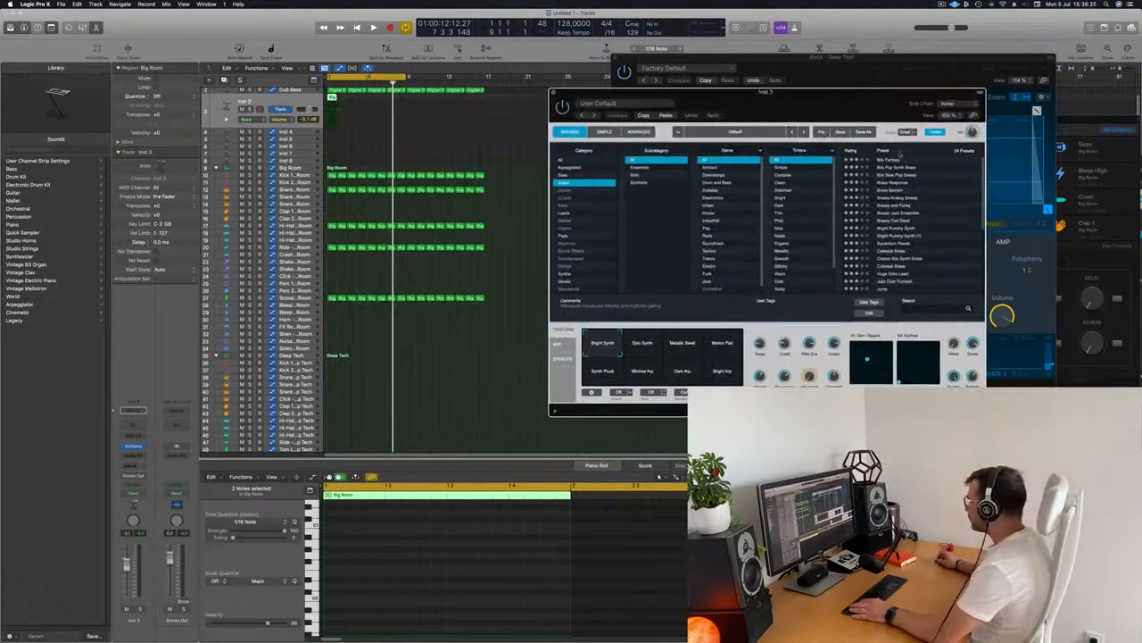
left_click(889, 160)
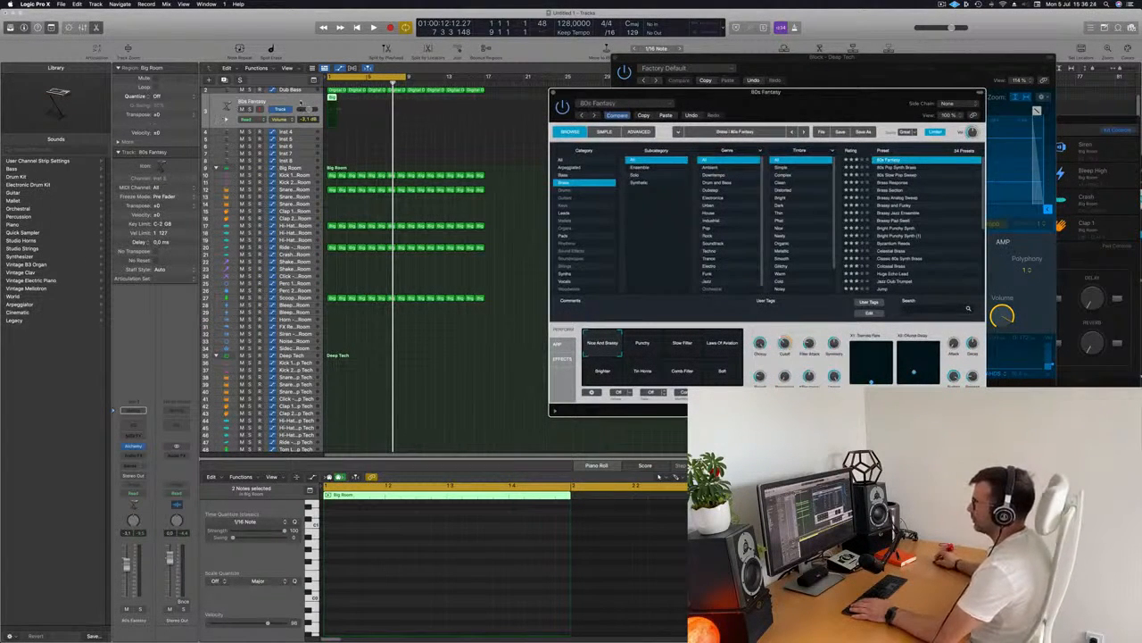
Play the beat and lengthen the two notes in the Inst 3 region
key("space")
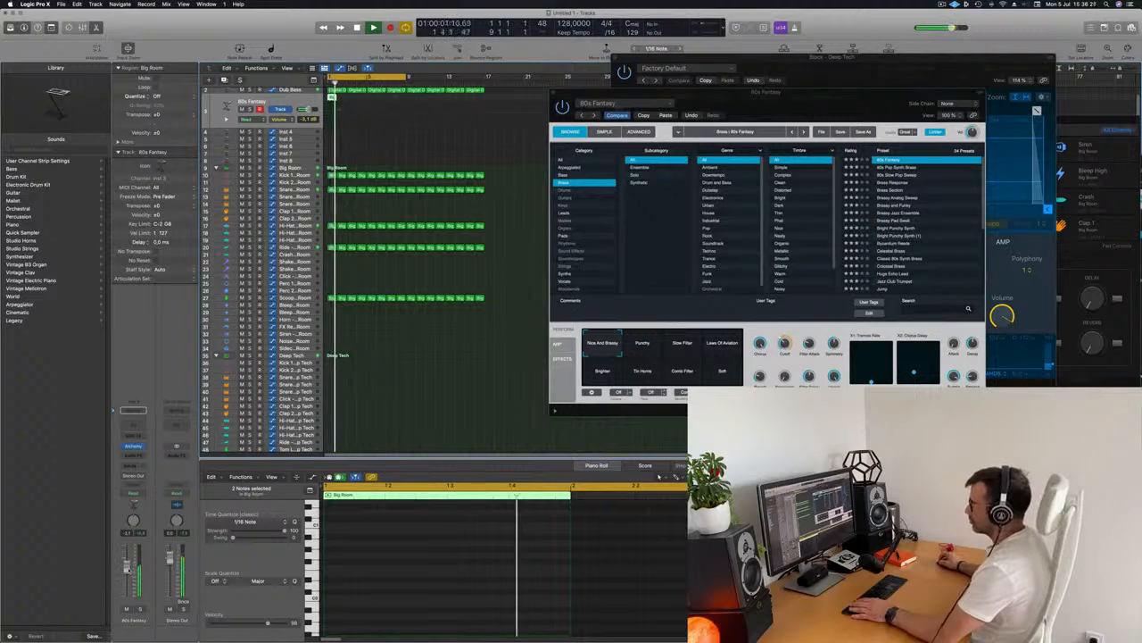
left_click_drag(618, 92, 502, 87)
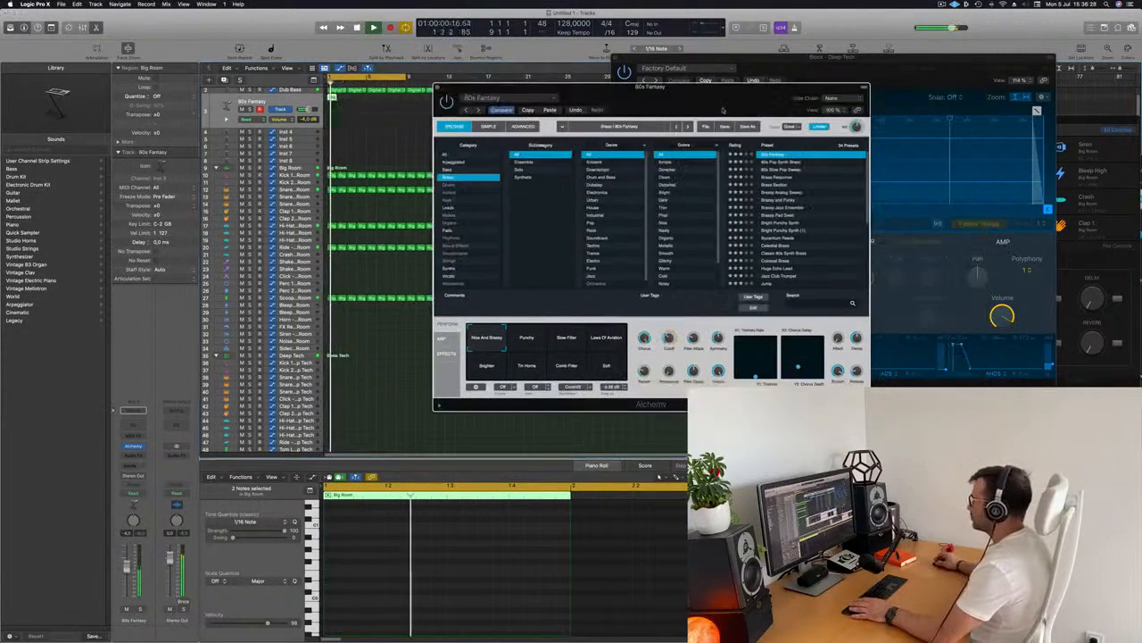
left_click(388, 492)
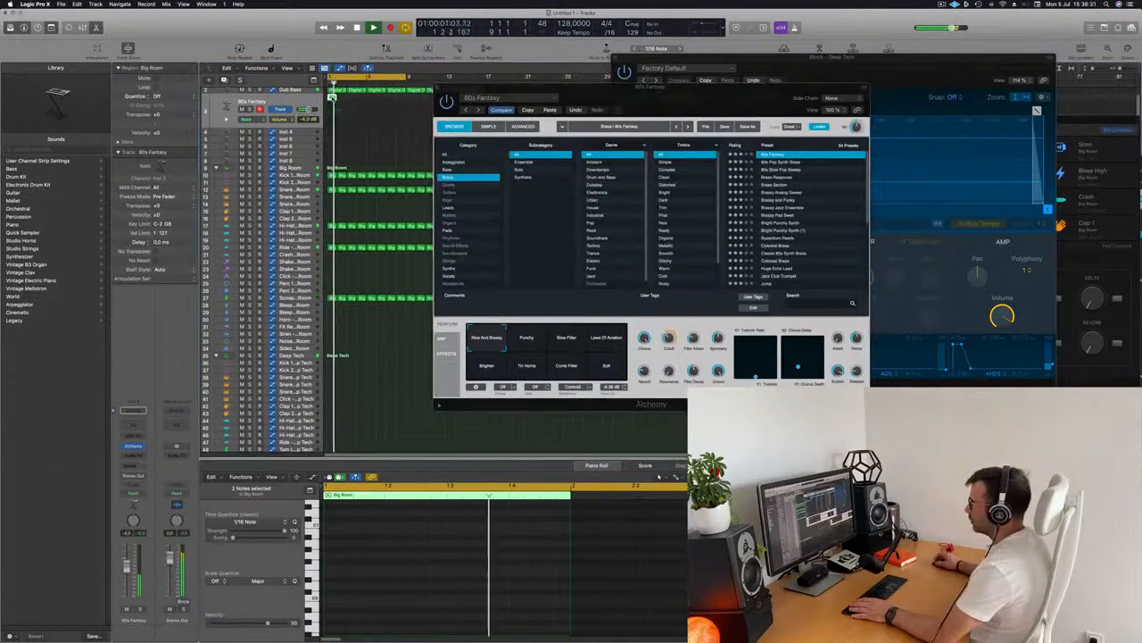
key("e")
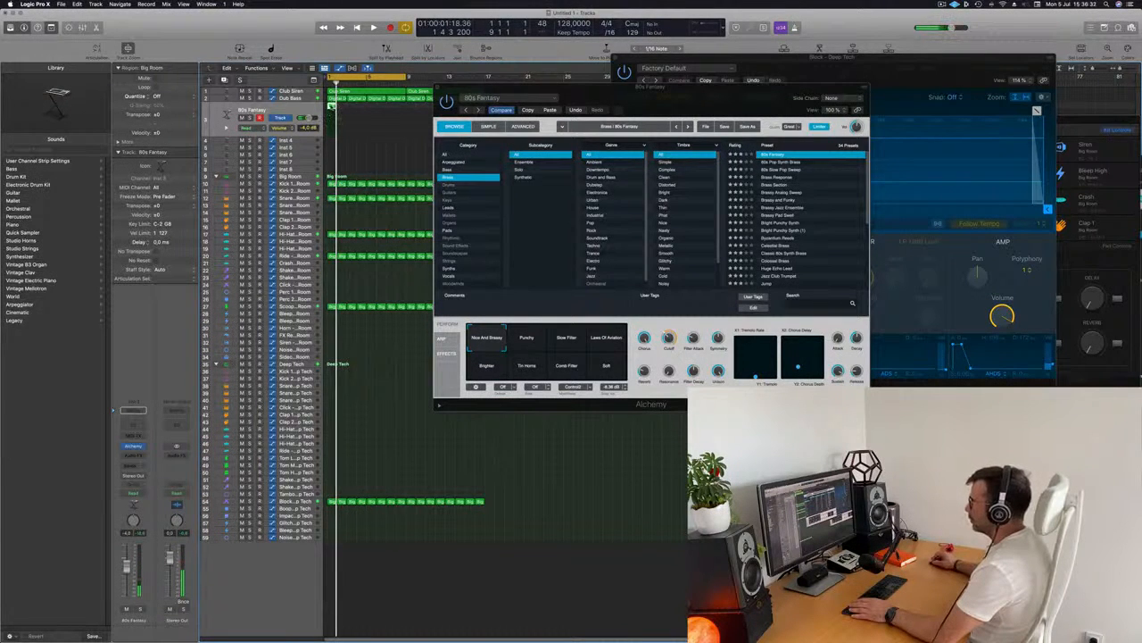
key("e")
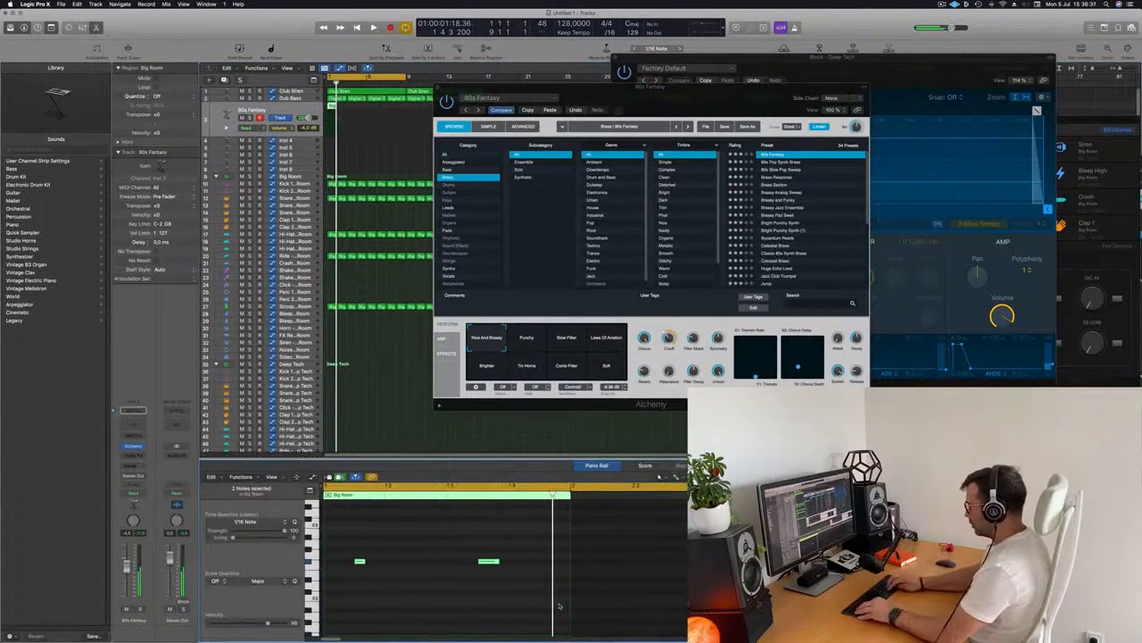
left_click_drag(364, 560, 394, 561)
Switch the Alchemy preset to 80s Pop Synth Brass
left_click(772, 163)
left_click_drag(698, 111, 724, 118)
key("Down")
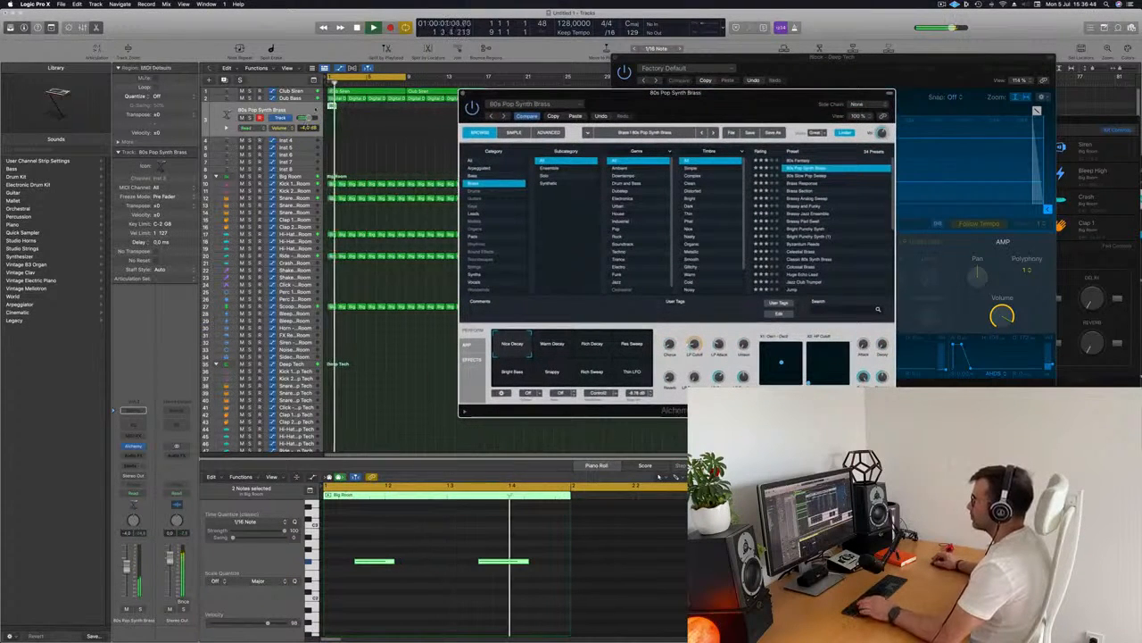
Repeat the brass track's region three times along the timeline
left_click(332, 107)
key("super+r")
key("super+r")
key("super+r")
key("super+r")
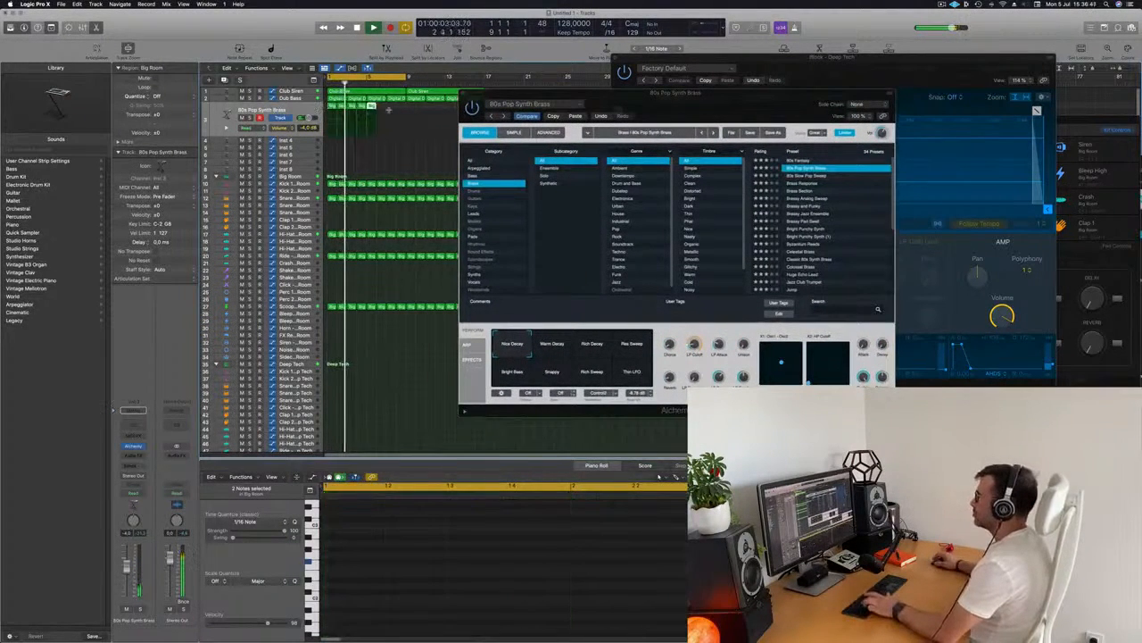
left_click_drag(589, 94, 590, 174)
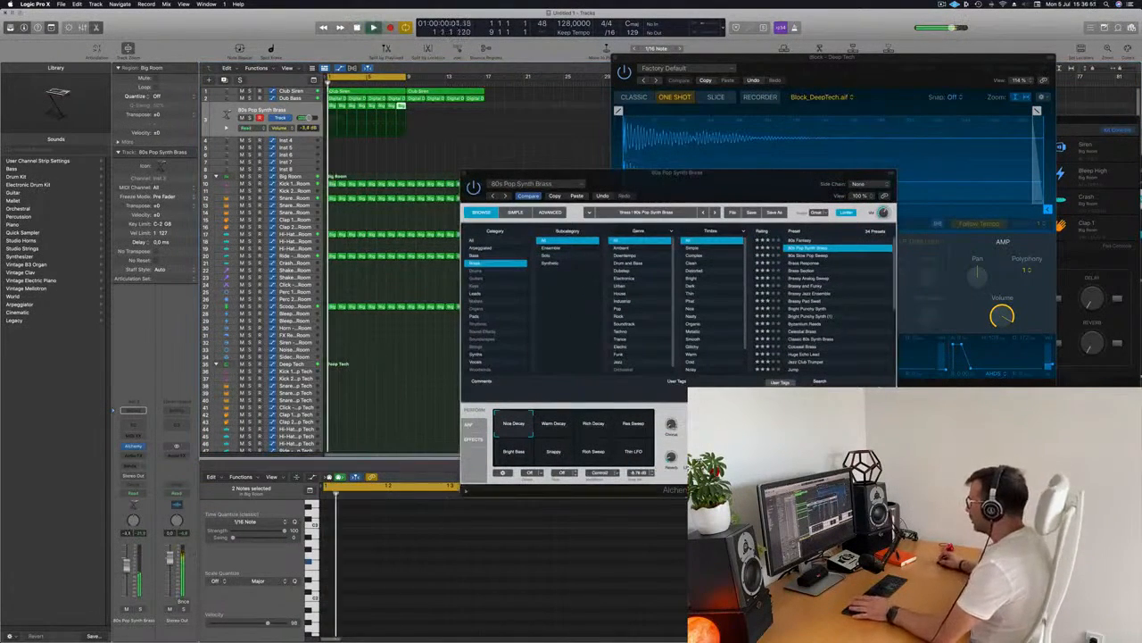
Tweak the Alchemy brass sound's perform knobs while the beat plays
left_click(705, 438)
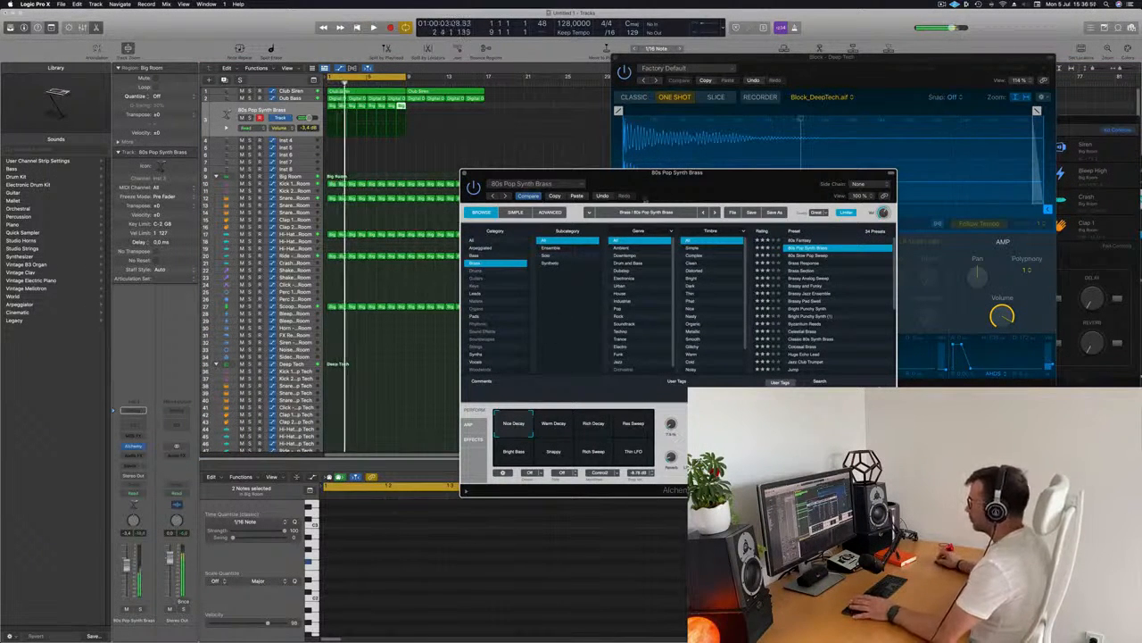
key("space")
left_click_drag(631, 174, 592, 135)
left_click(262, 110)
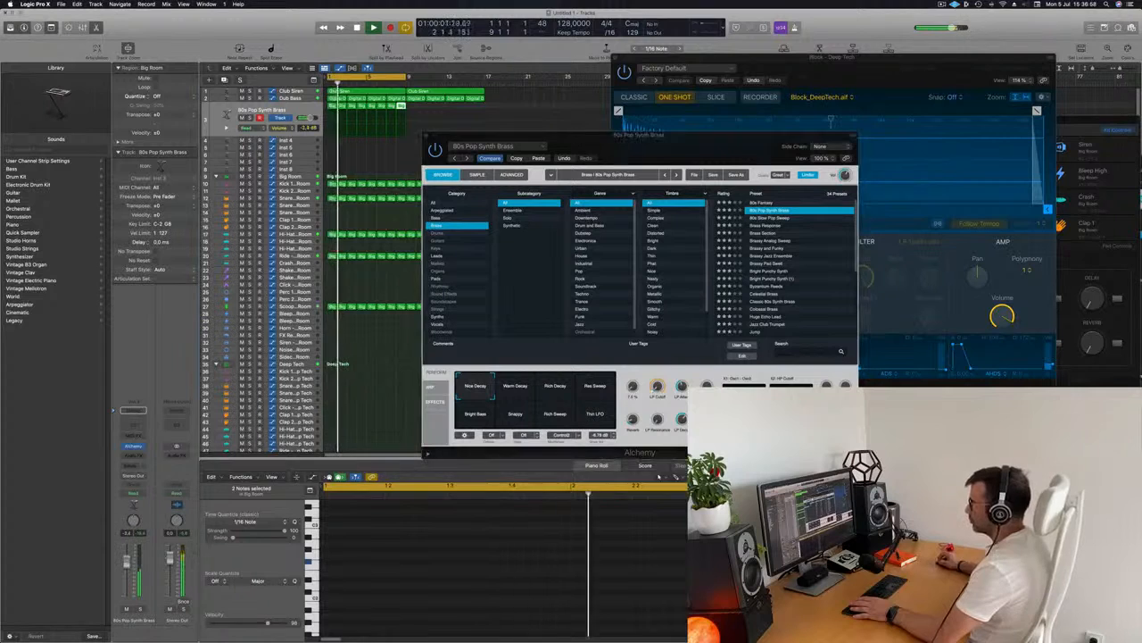
left_click(657, 388)
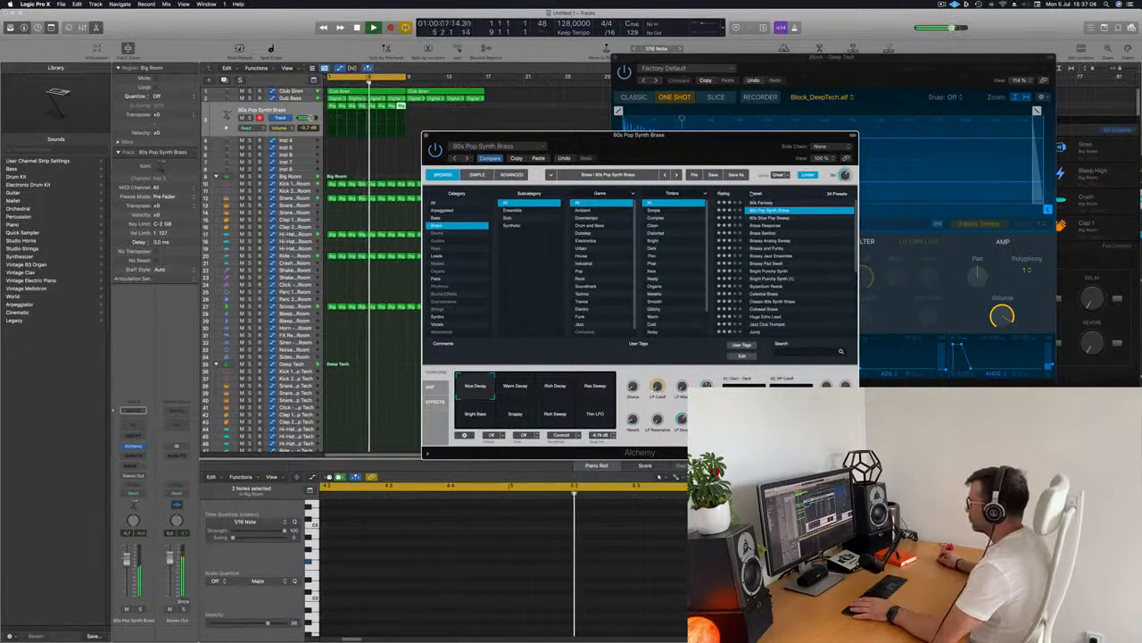
left_click_drag(639, 136, 699, 75)
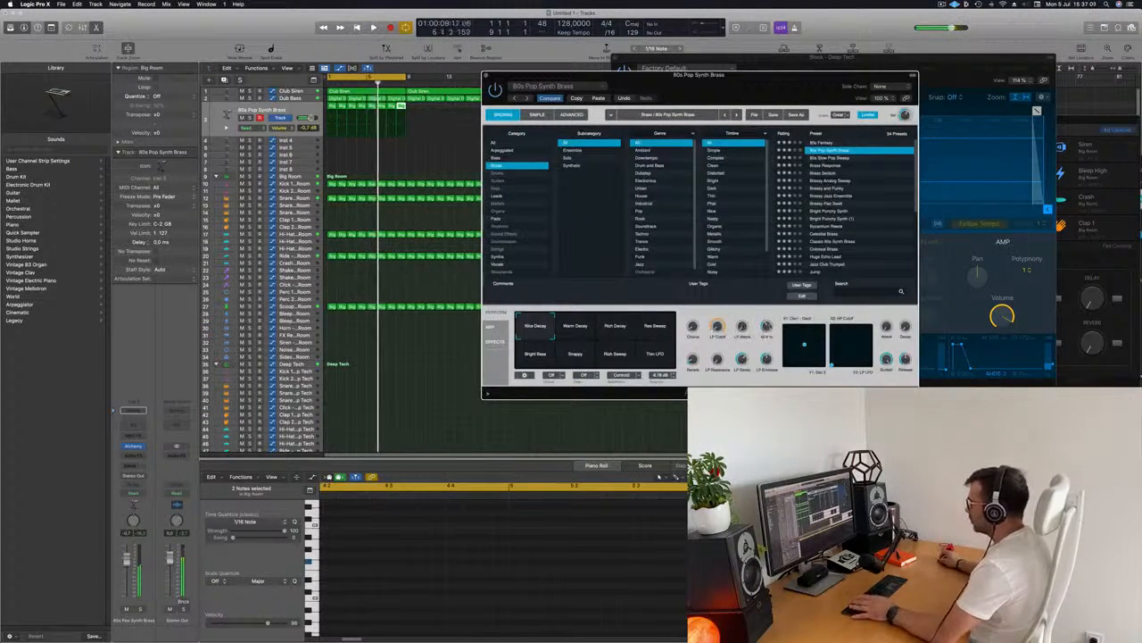
Lower the brass channel's volume slightly and close the Alchemy window
left_click_drag(126, 560, 127, 567)
left_click_drag(624, 75, 644, 104)
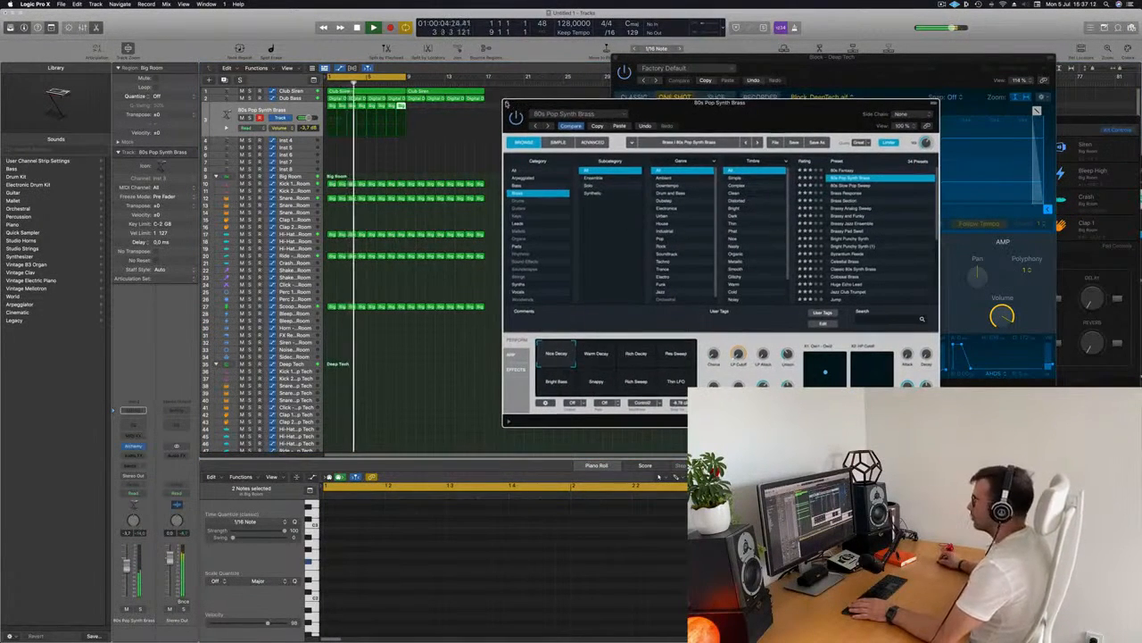
left_click(506, 105)
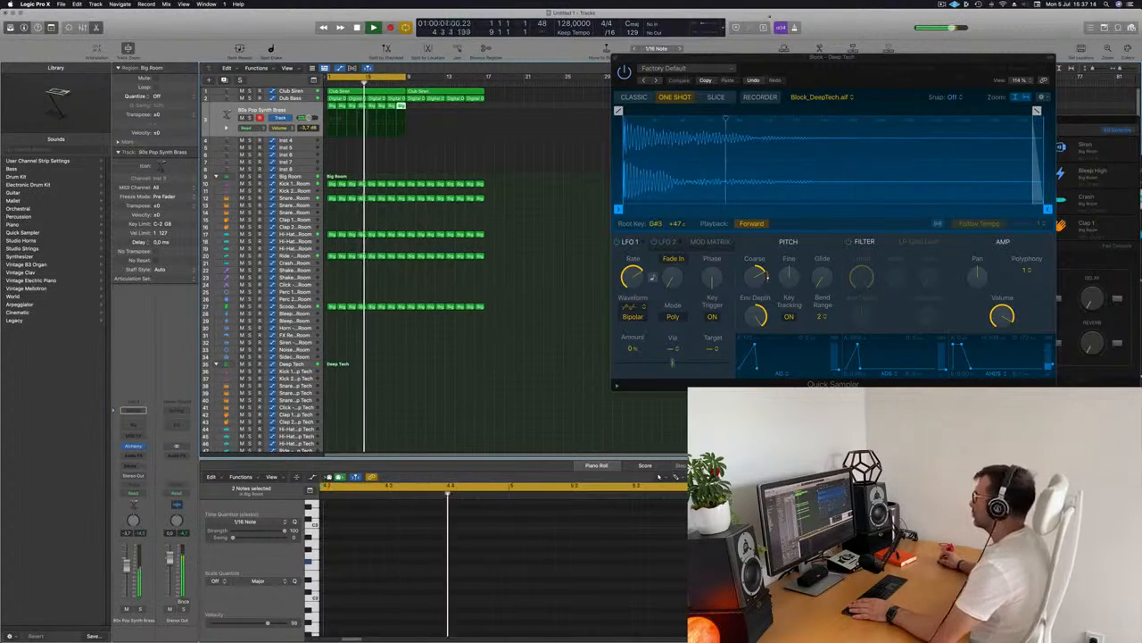
left_click_drag(818, 70, 969, 85)
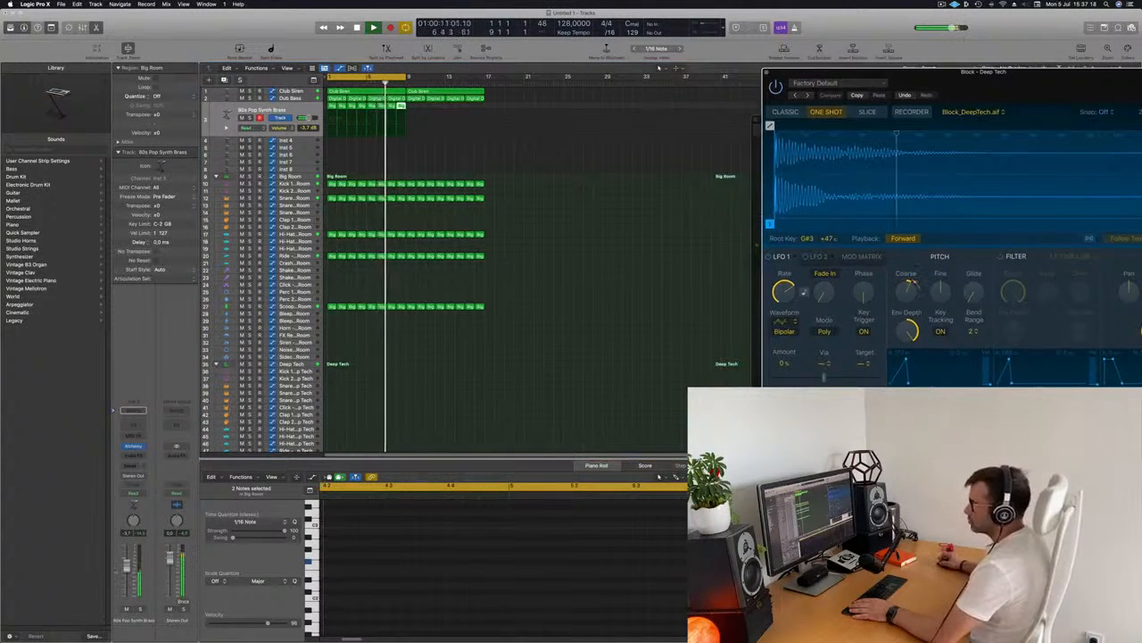
Add a send from the brass channel to Bus 9
left_click(132, 465)
mouse_move(134, 476)
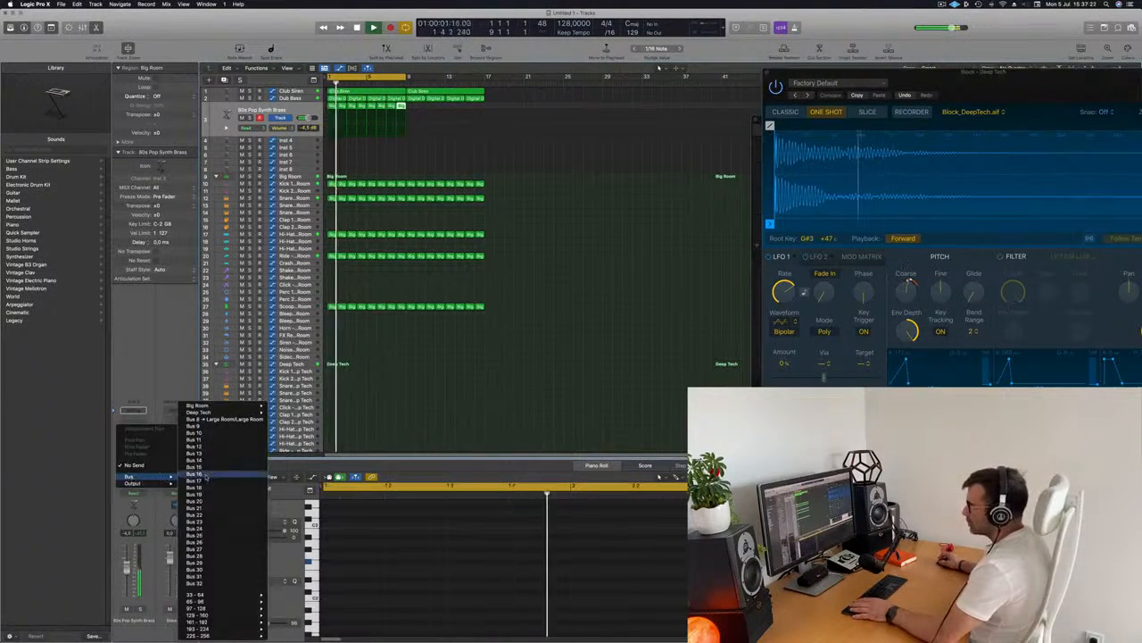
left_click(221, 427)
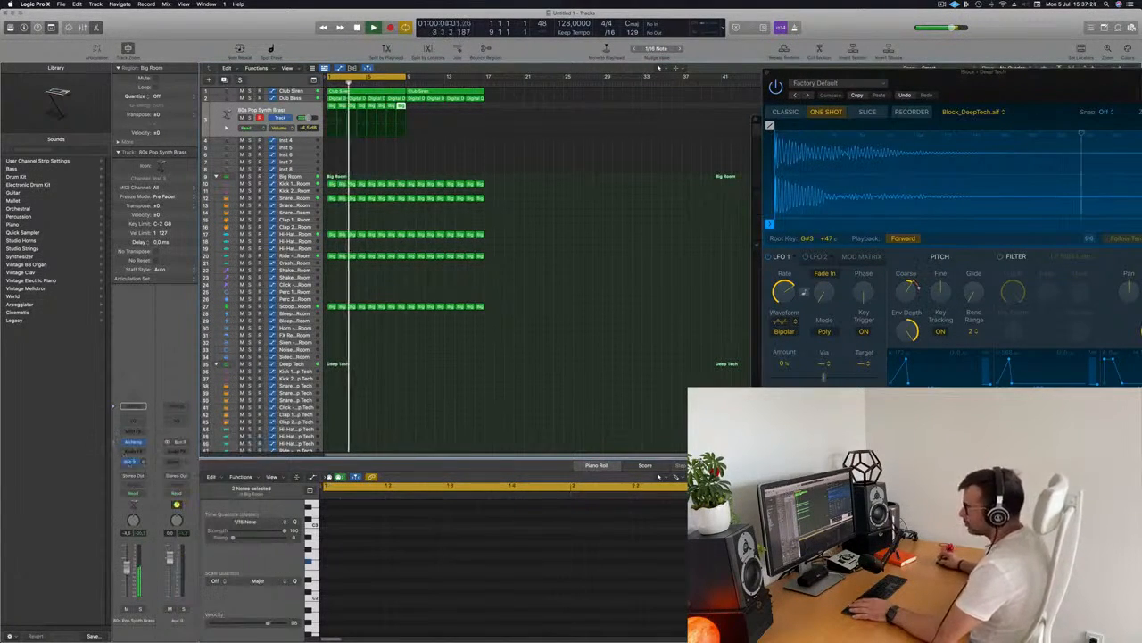
Insert SilverVerb as a reverb plug-in on the new Bus 9 aux channel
left_click(175, 450)
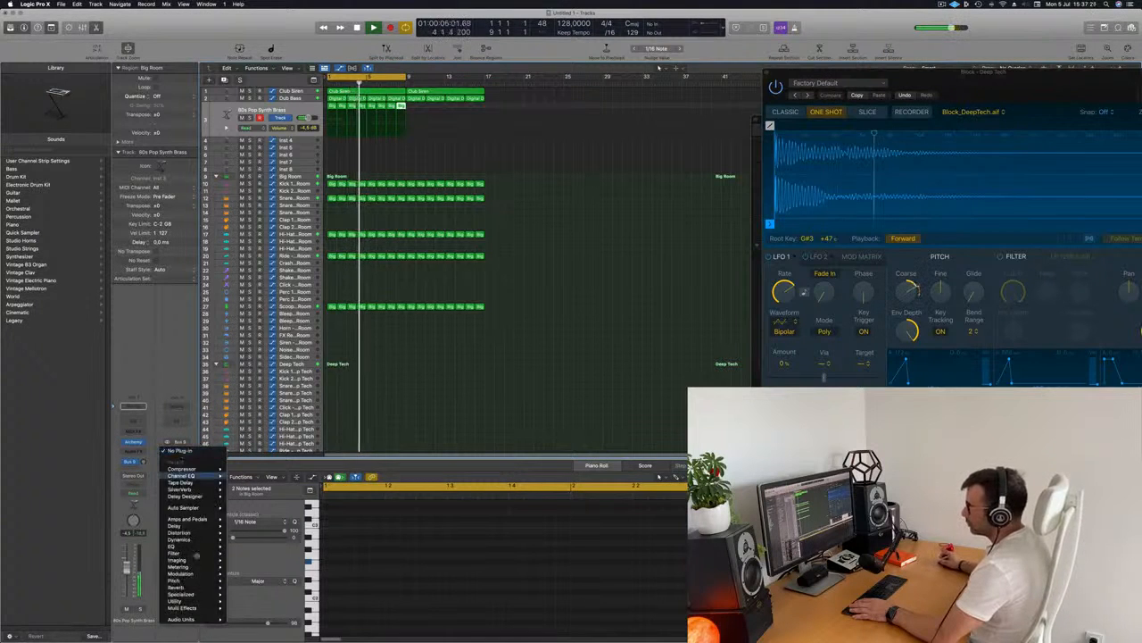
mouse_move(188, 539)
mouse_move(179, 587)
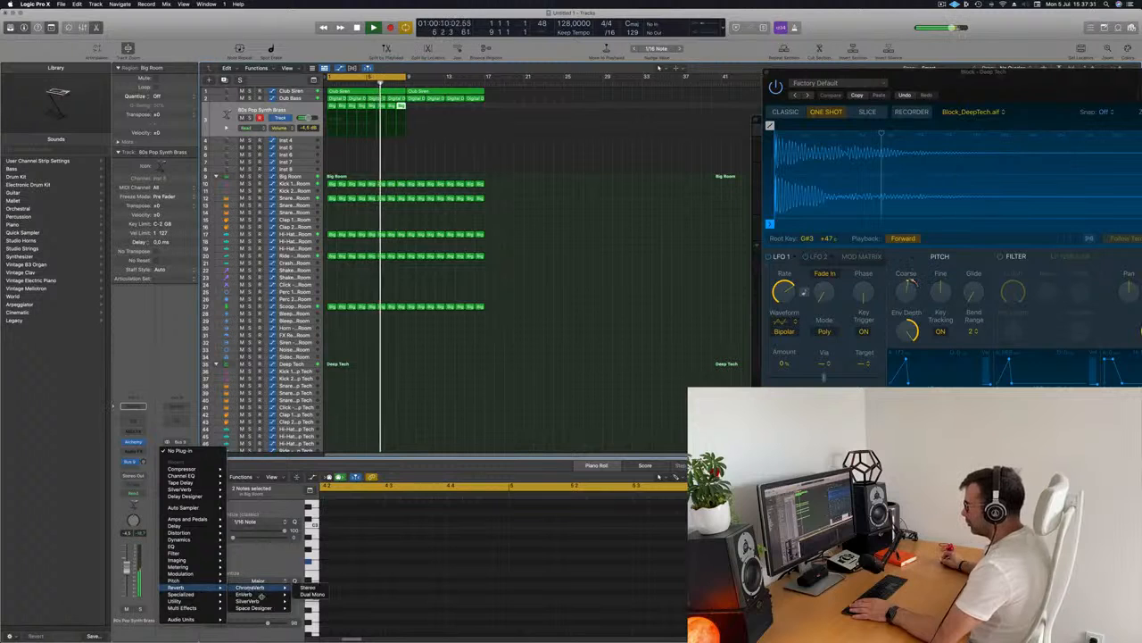
left_click(248, 601)
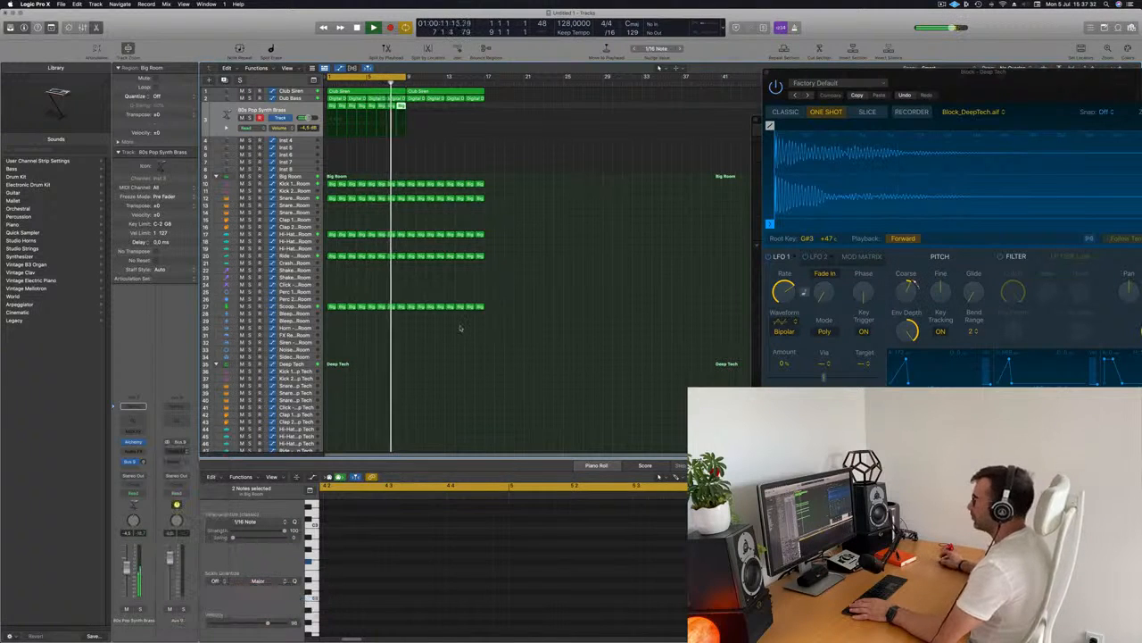
Load the grandiose preset in SilverVerb
left_click_drag(504, 107, 716, 120)
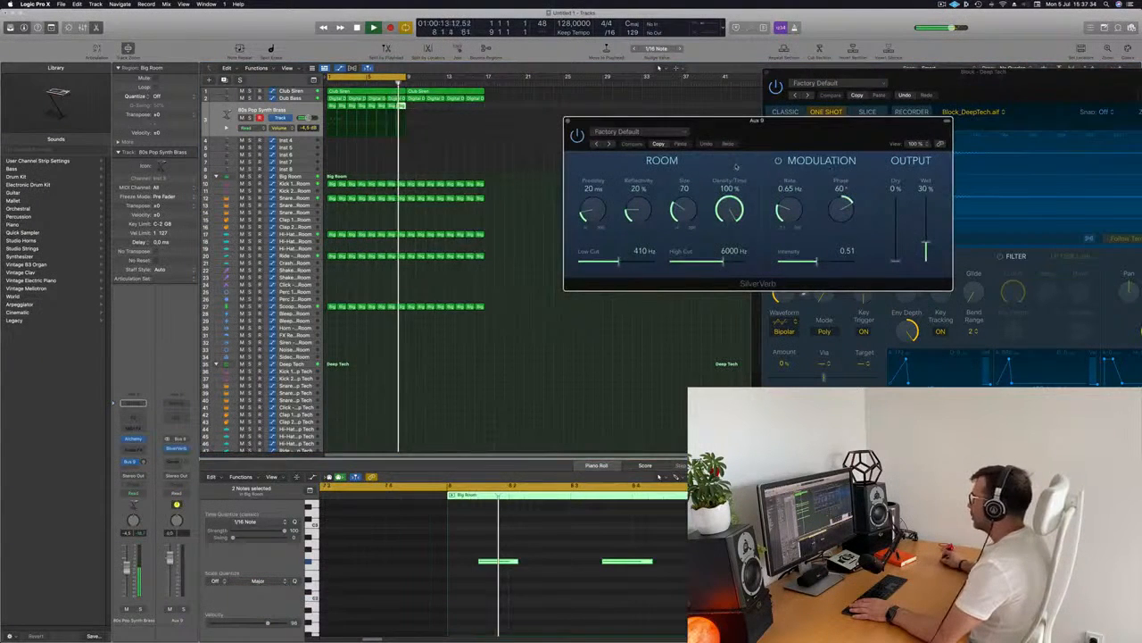
left_click(624, 131)
left_click(618, 279)
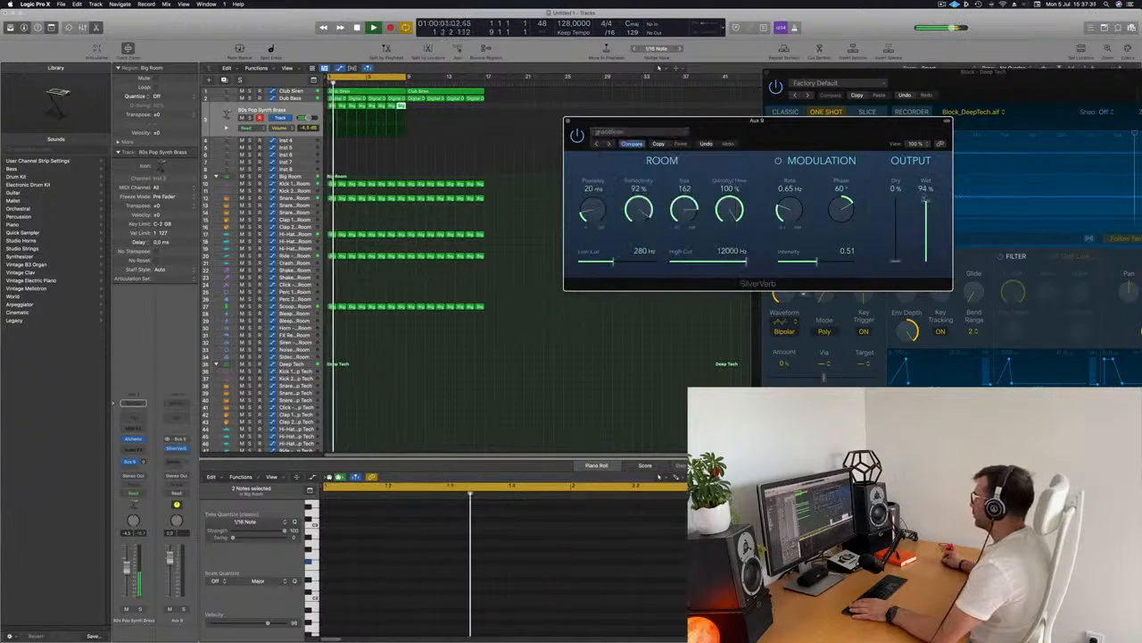
left_click_drag(723, 116, 738, 96)
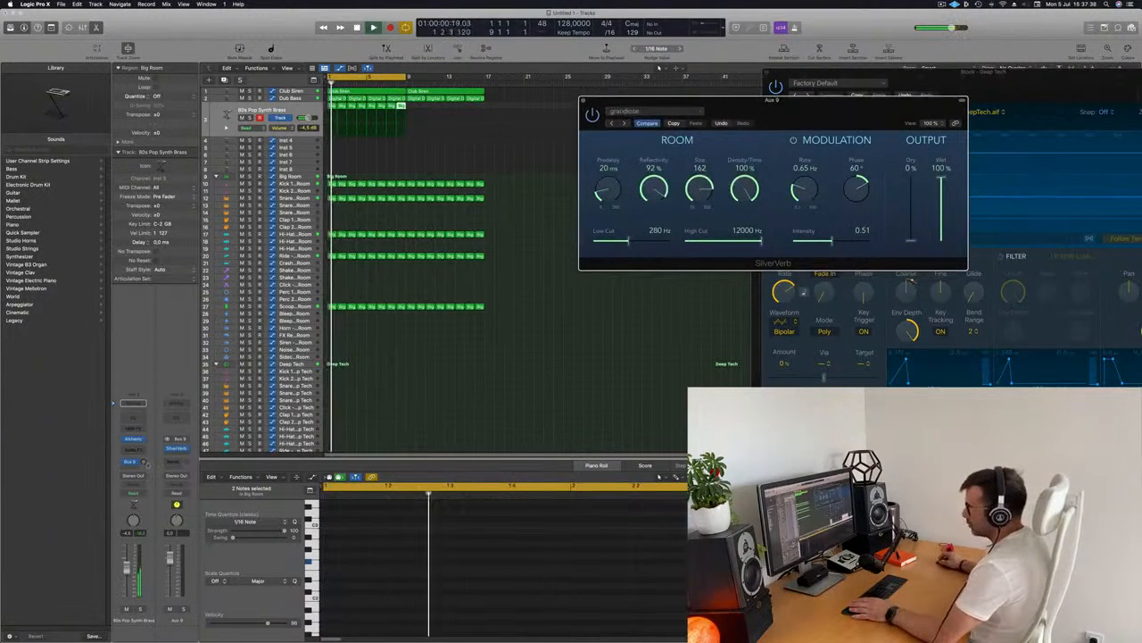
Adjust the brass channel's Bus 9 send level
left_click_drag(144, 461, 144, 465)
key("Return")
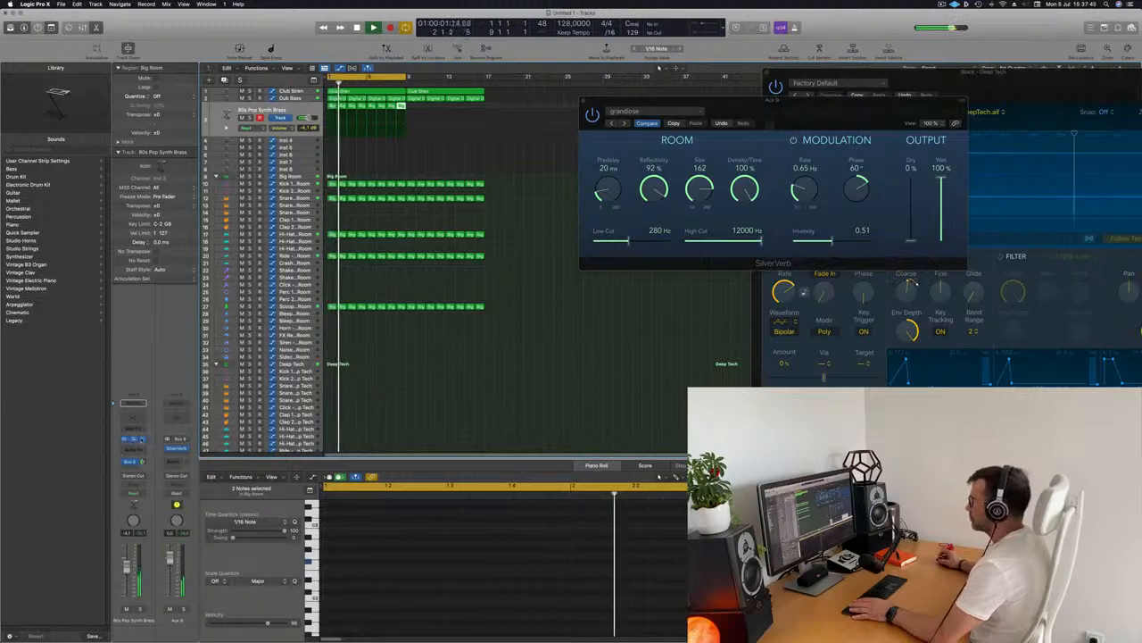
Reopen the Alchemy instrument on the brass channel
left_click(133, 439)
left_click_drag(775, 106, 701, 157)
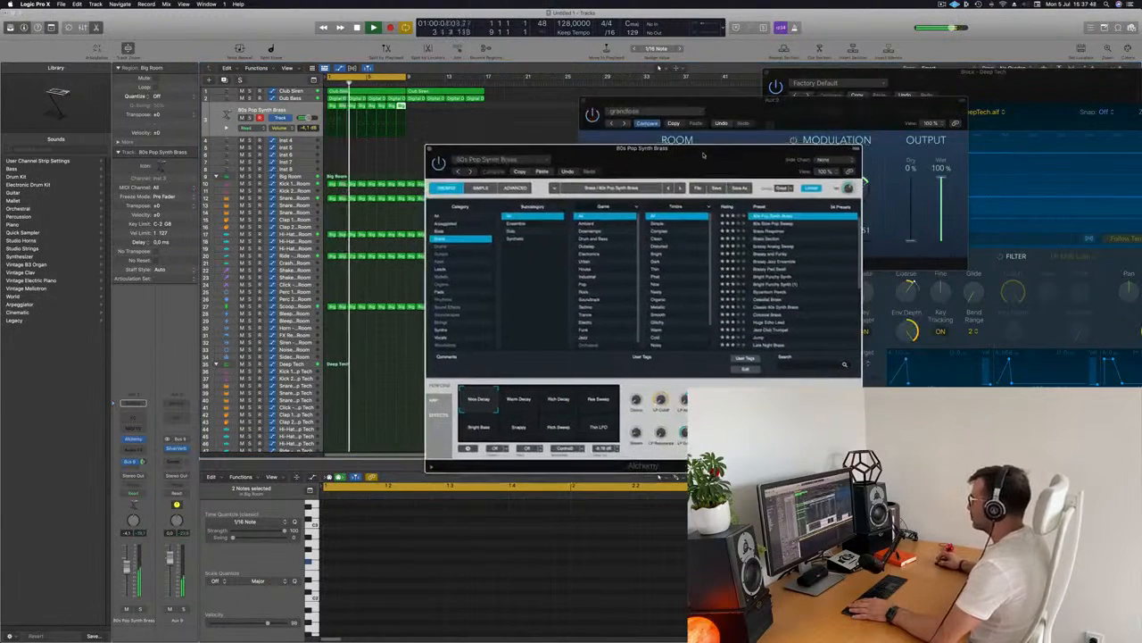
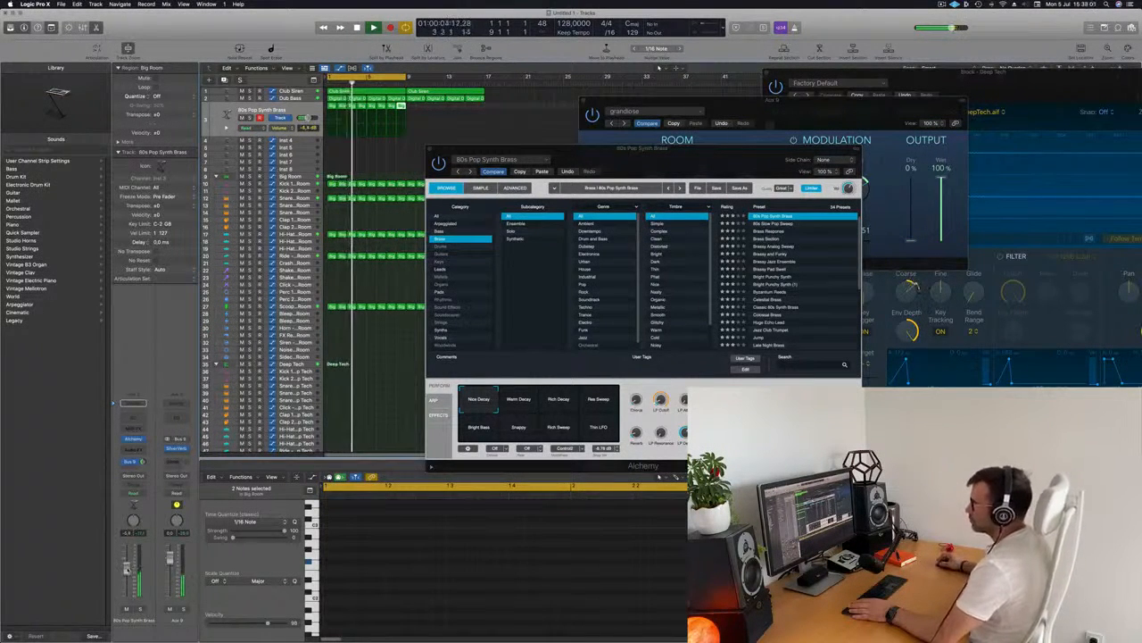
Insert a Compressor plug-in on the Dub Bass channel
left_click_drag(660, 162, 643, 209)
left_click(298, 99)
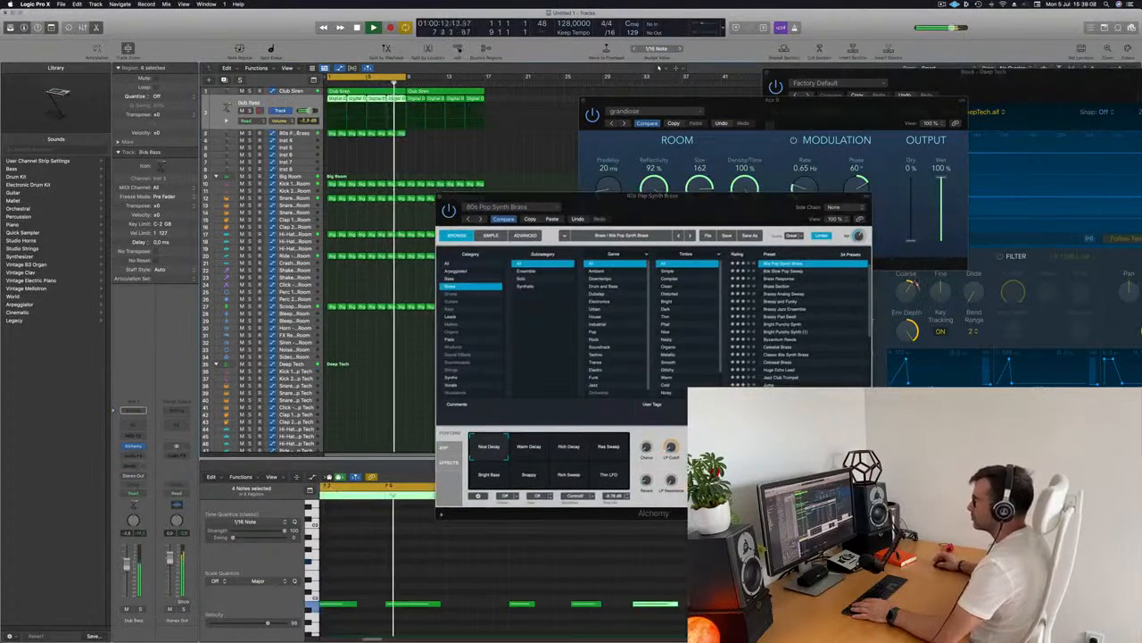
left_click(133, 455)
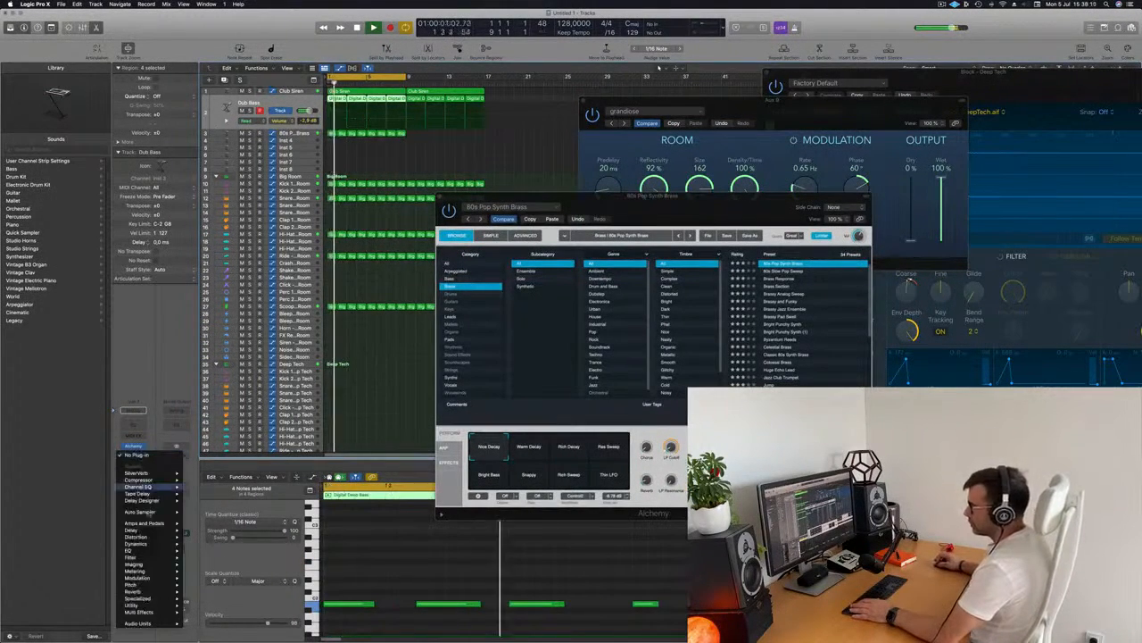
mouse_move(148, 480)
left_click(200, 481)
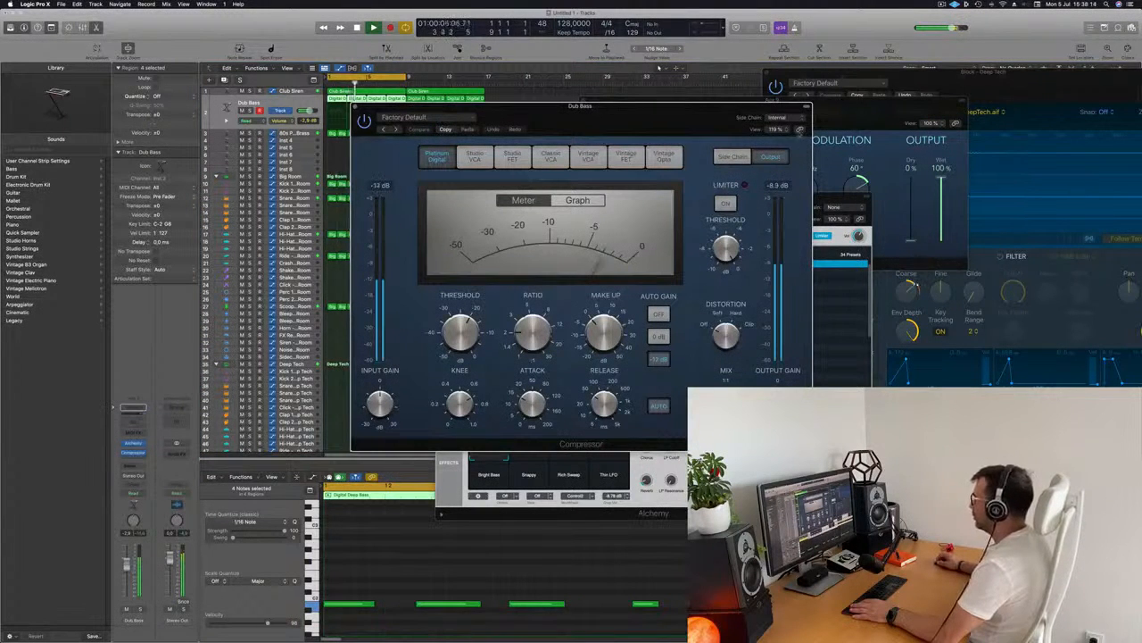
Set the compressor's side chain input to Bus 1
left_click_drag(778, 137, 781, 137)
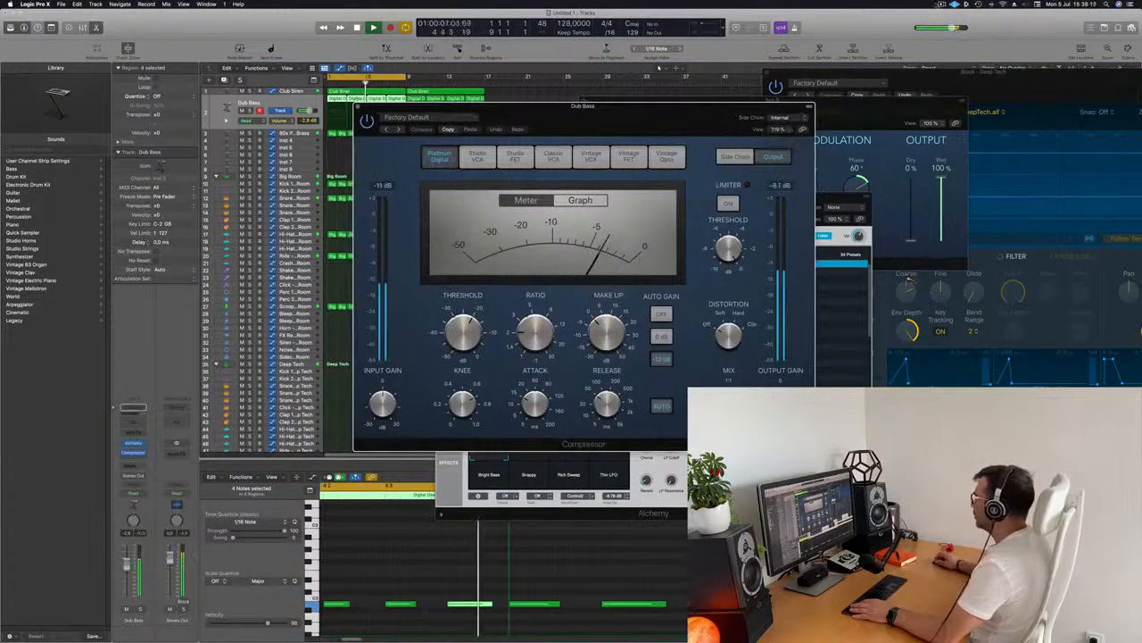
left_click(954, 4)
left_click(781, 116)
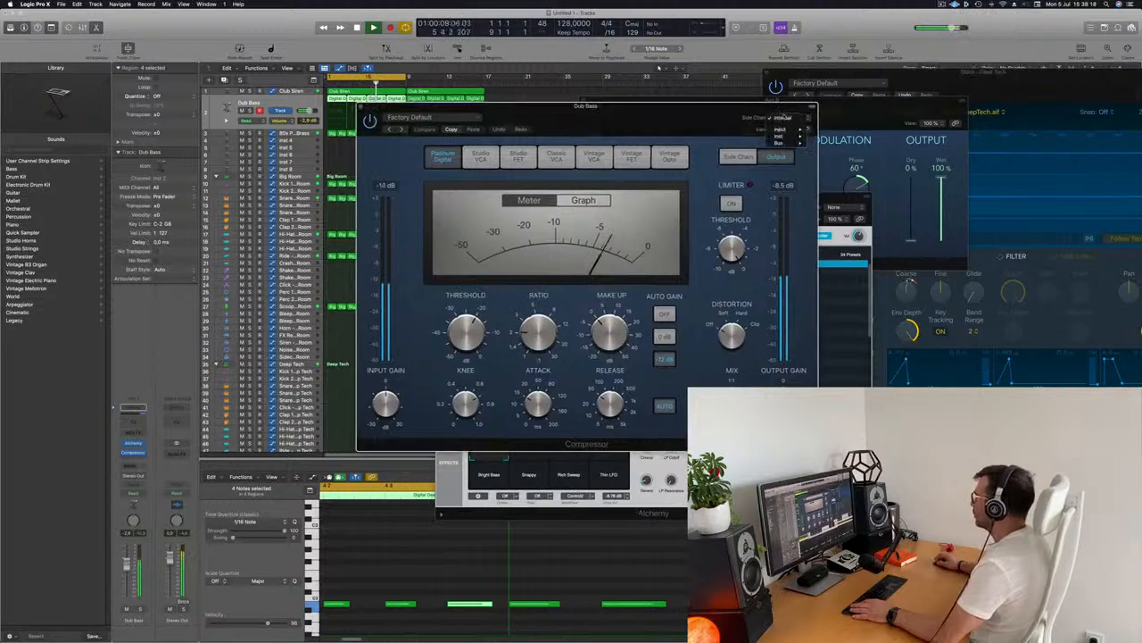
mouse_move(788, 142)
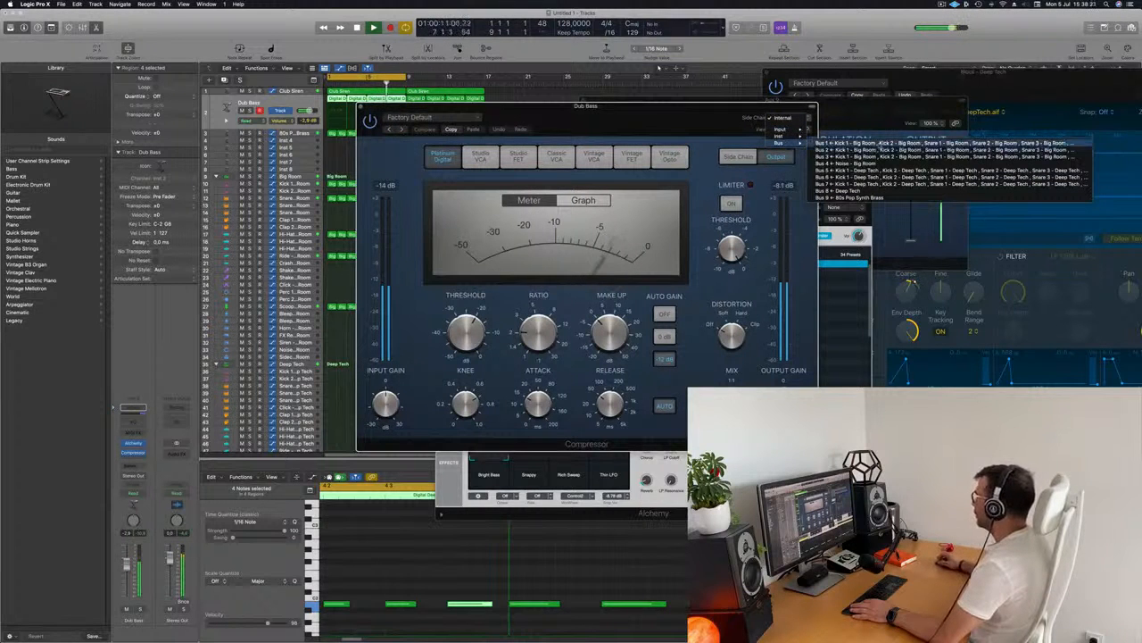
left_click(866, 143)
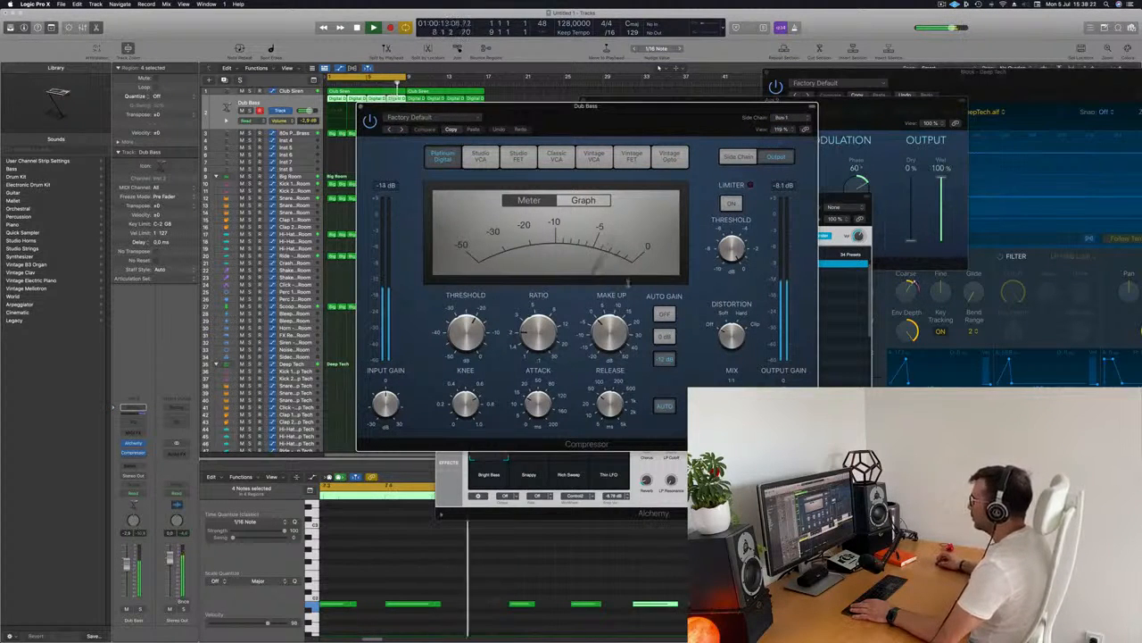
Raise the compressor's ratio and close the compressor window
left_click_drag(648, 110, 688, 110)
left_click_drag(574, 331, 574, 308)
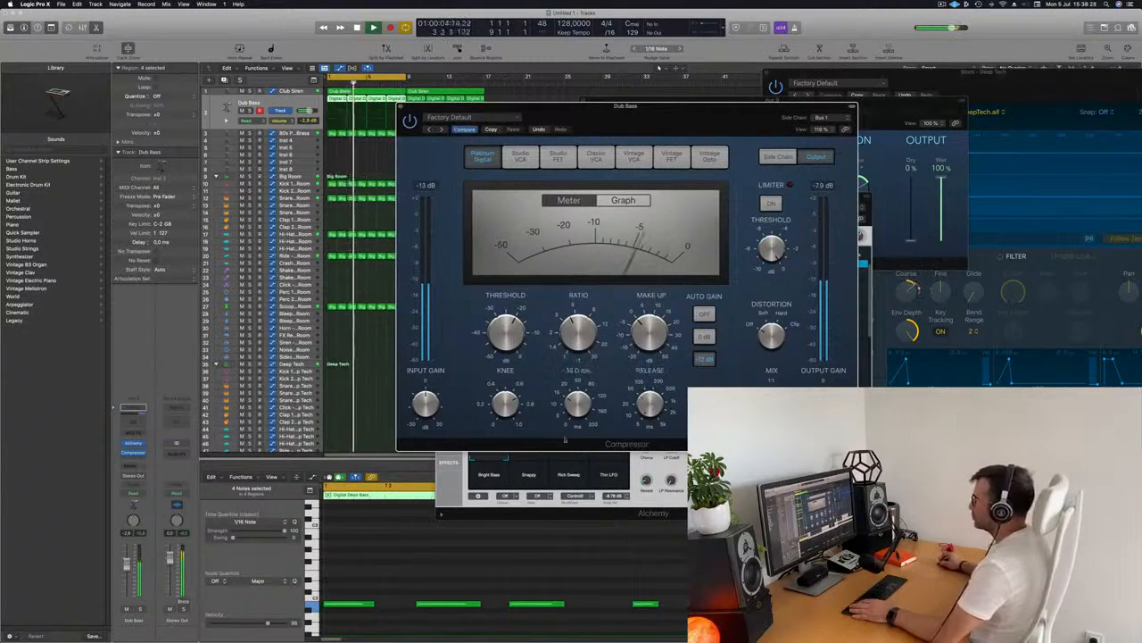
left_click_drag(685, 108, 663, 170)
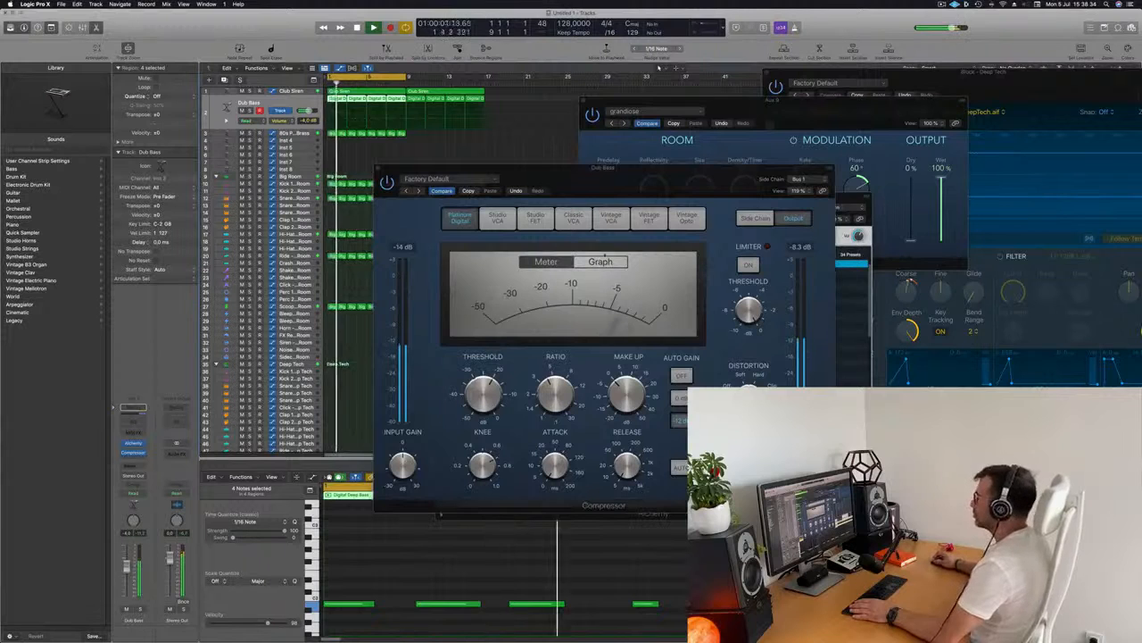
left_click_drag(656, 185, 777, 184)
left_click(396, 183)
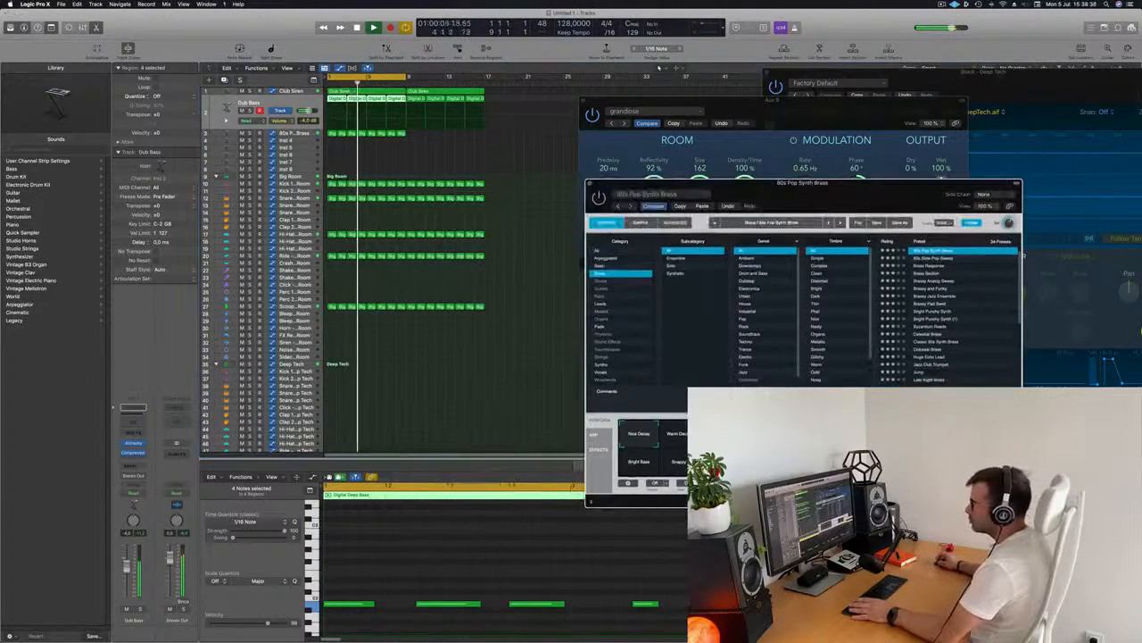
Move a region from the Deep Tech section up onto the Big Room snare track
left_click(294, 133)
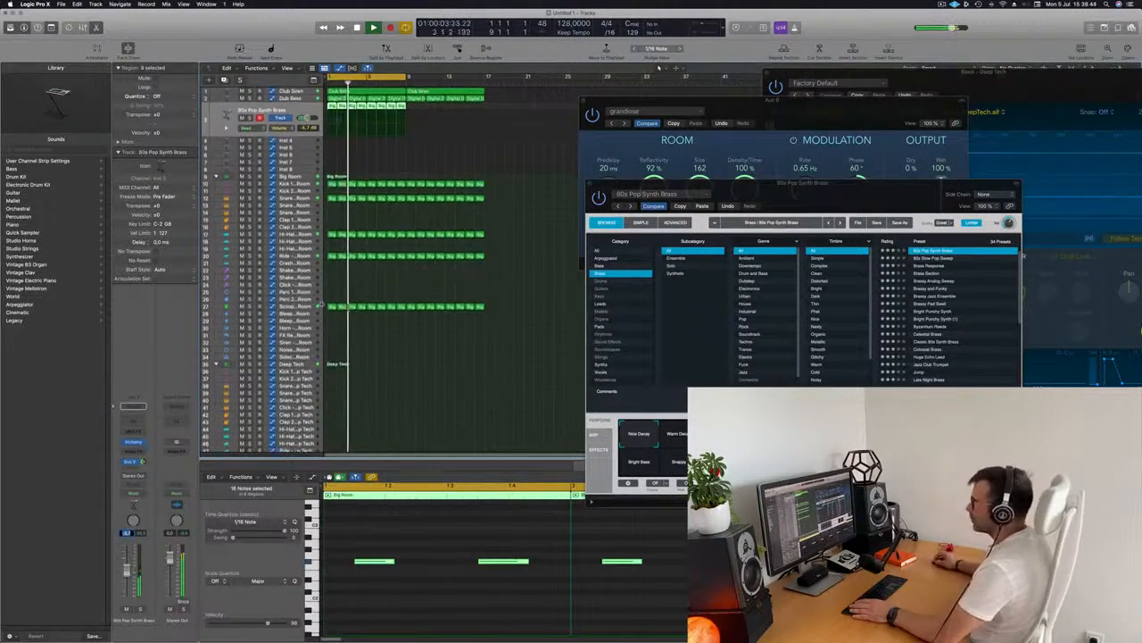
scroll(351, 360, "down", 3)
scroll(366, 349, "down", 3)
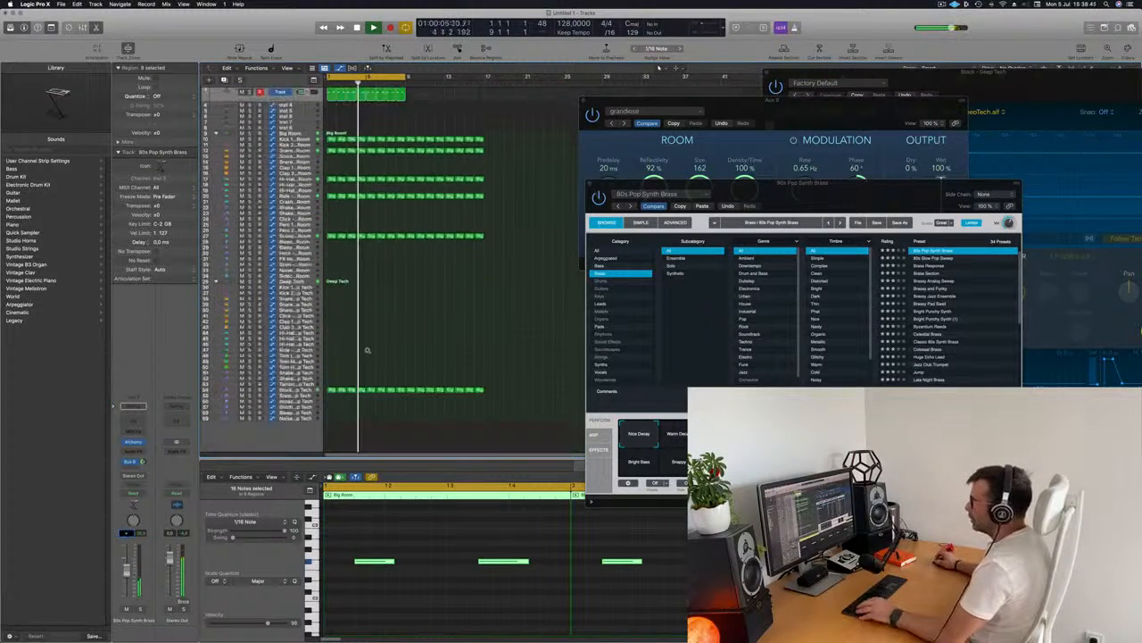
left_click(331, 387)
left_click_drag(330, 388, 330, 174)
key("Return")
left_click(306, 168)
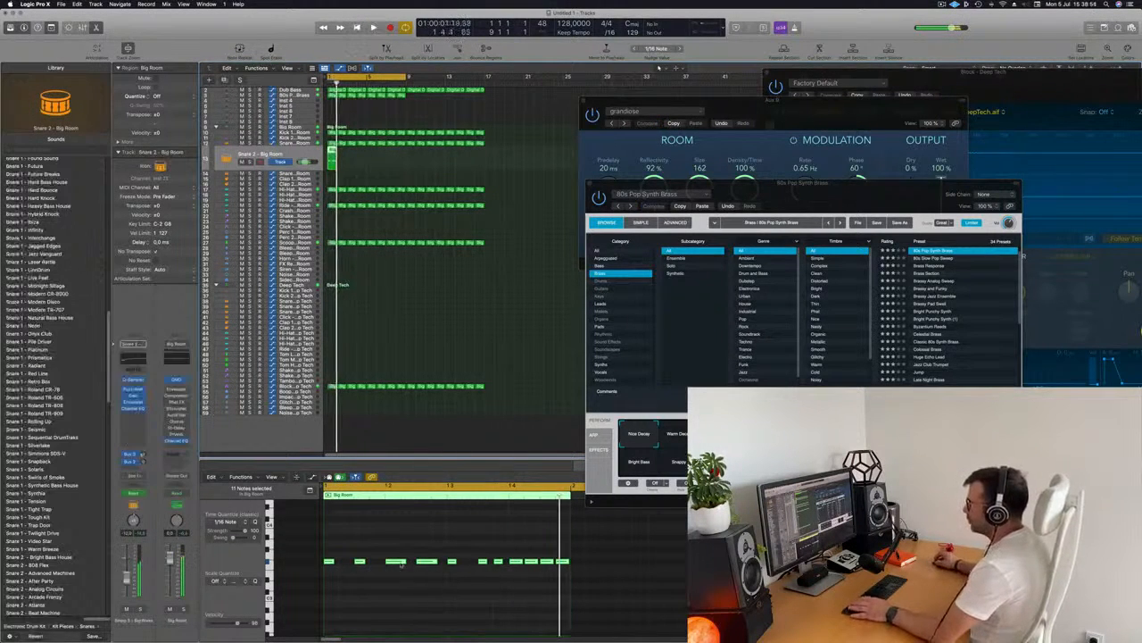
left_click_drag(333, 548, 590, 593)
key("Return")
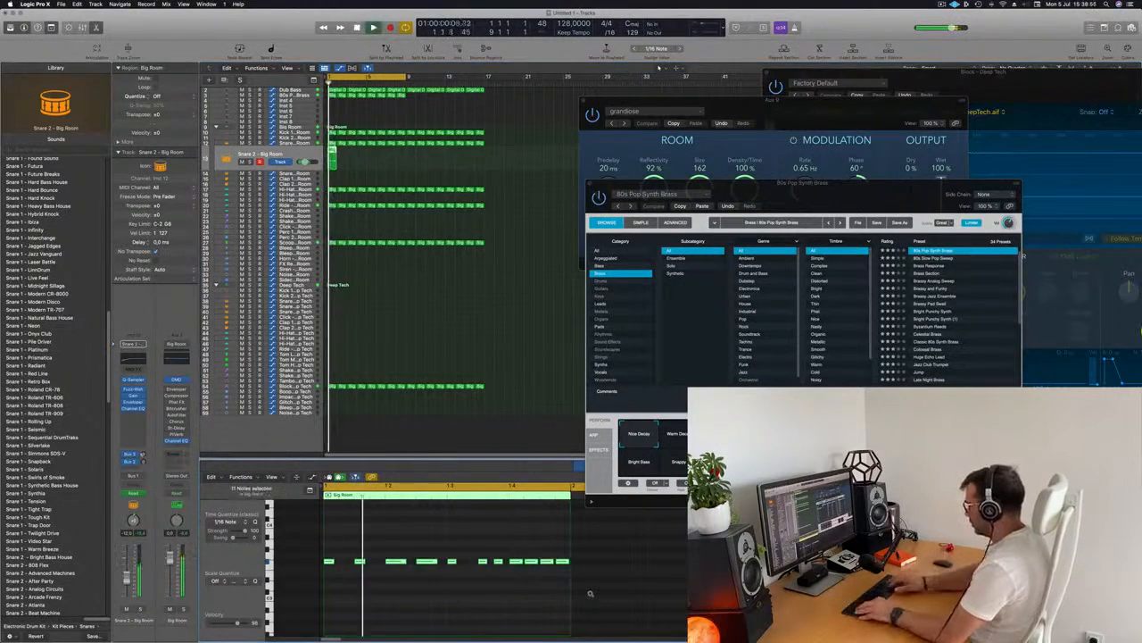
key("Delete")
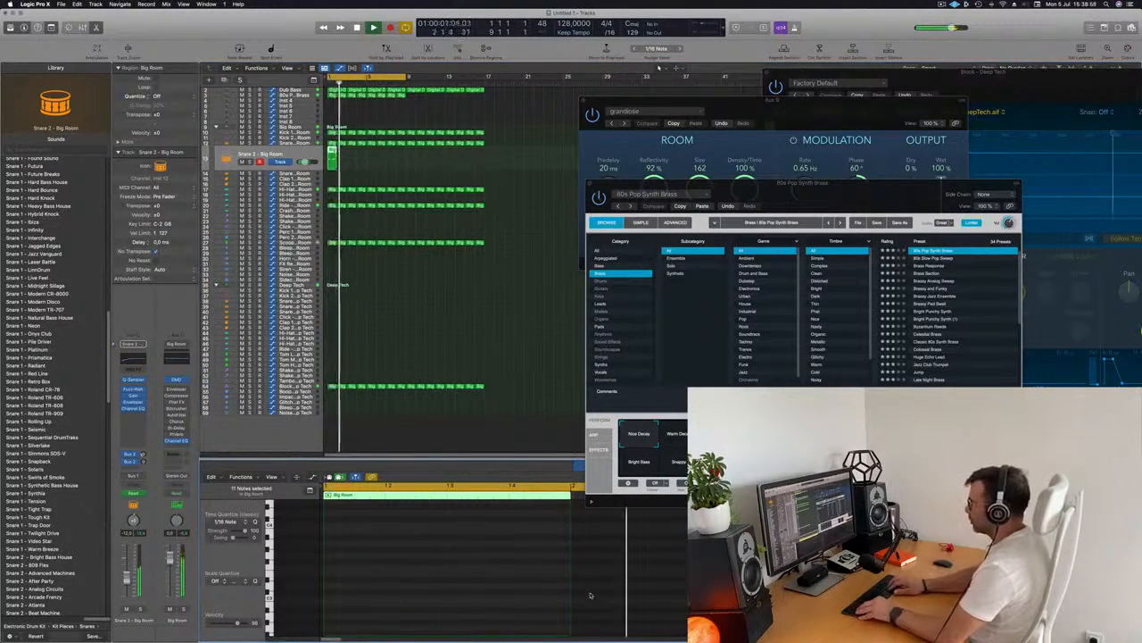
key("super+z")
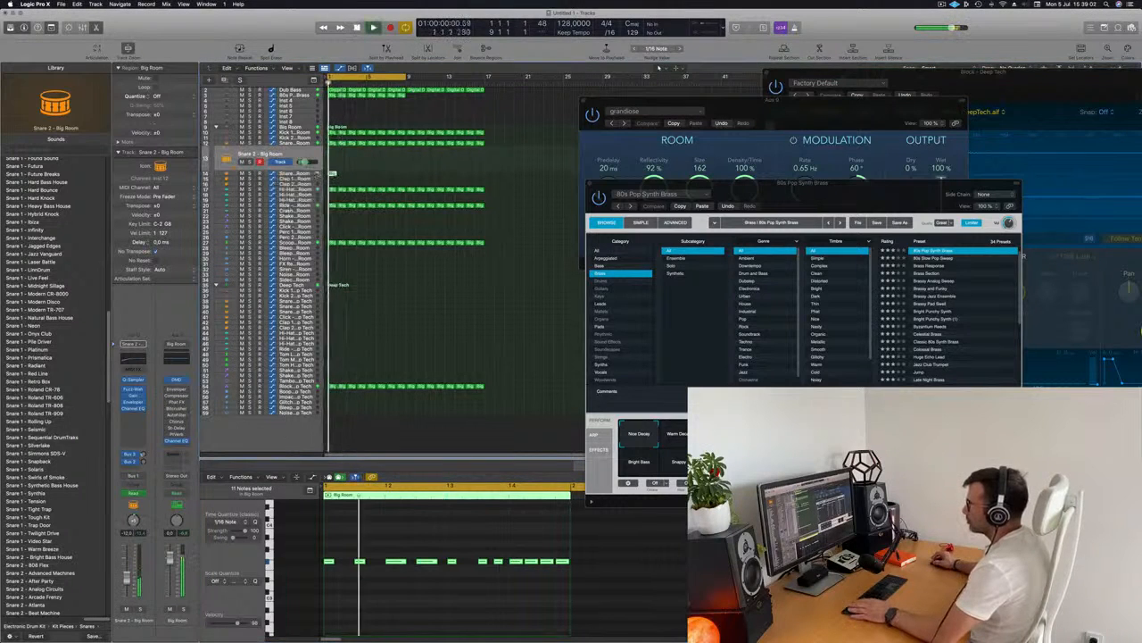
Repeat the Big Room snare region twice along its track
left_click_drag(332, 172, 332, 174)
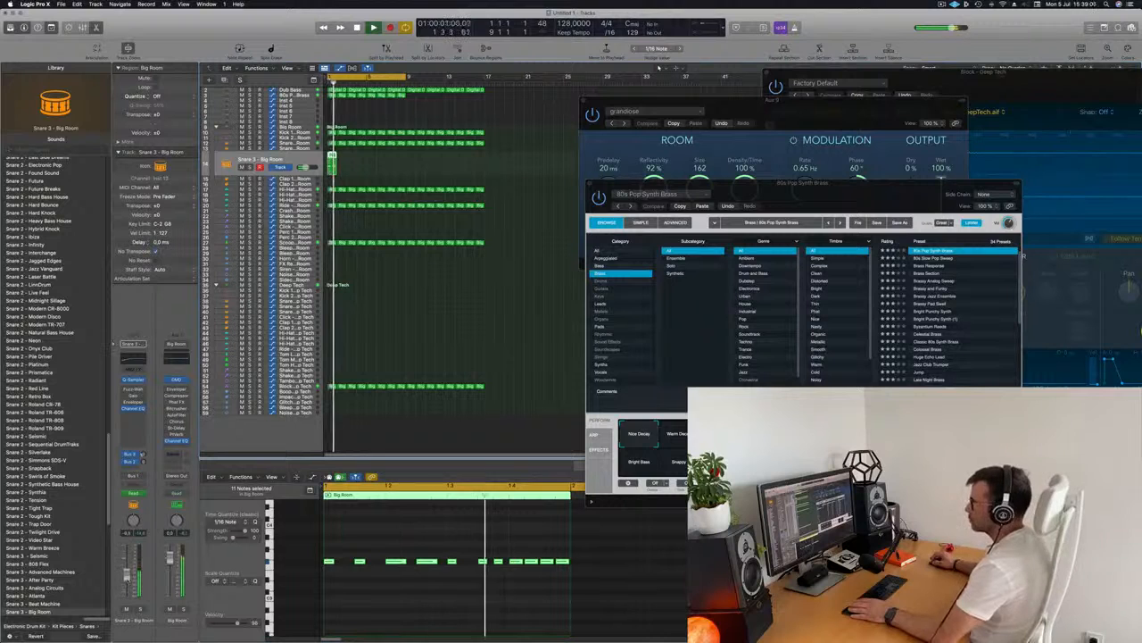
key("super+r")
key("super+r")
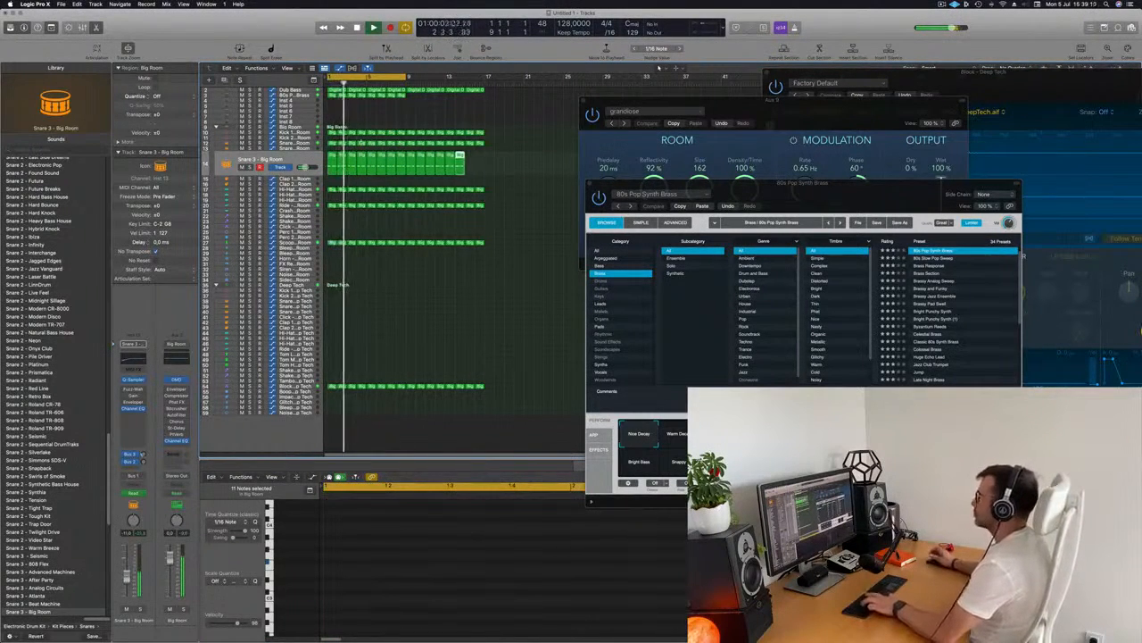
Select the 80s Pop Synth Brass track and start playback
scroll(277, 139, "up", 2)
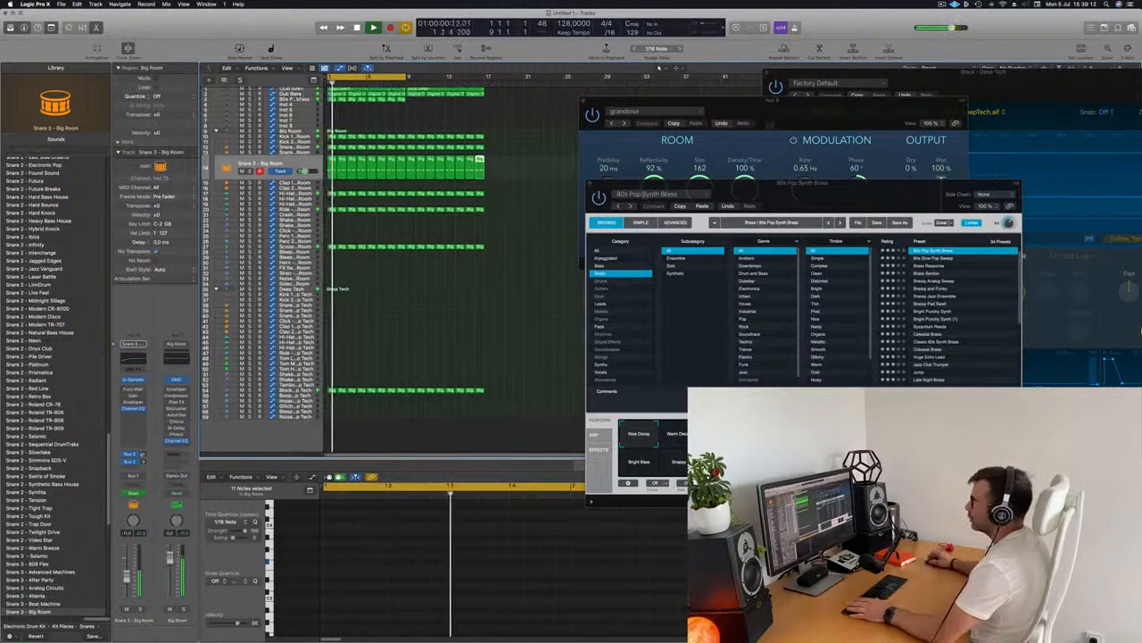
left_click(284, 101)
key("space")
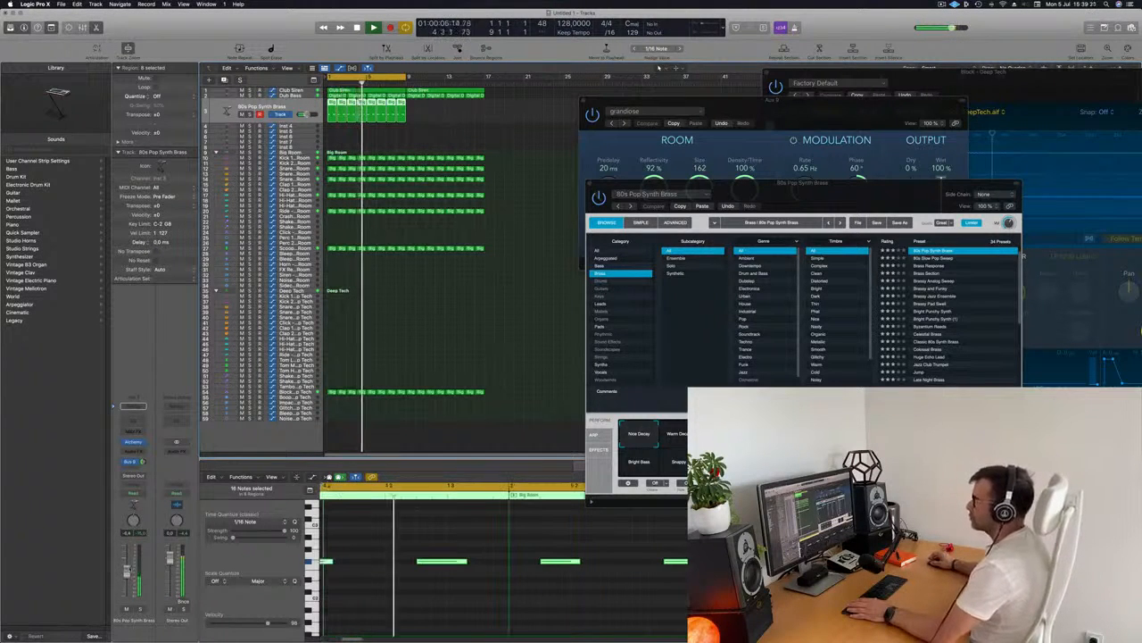
Repeat the brass region along its track and hide the plug-in windows
left_click(453, 139)
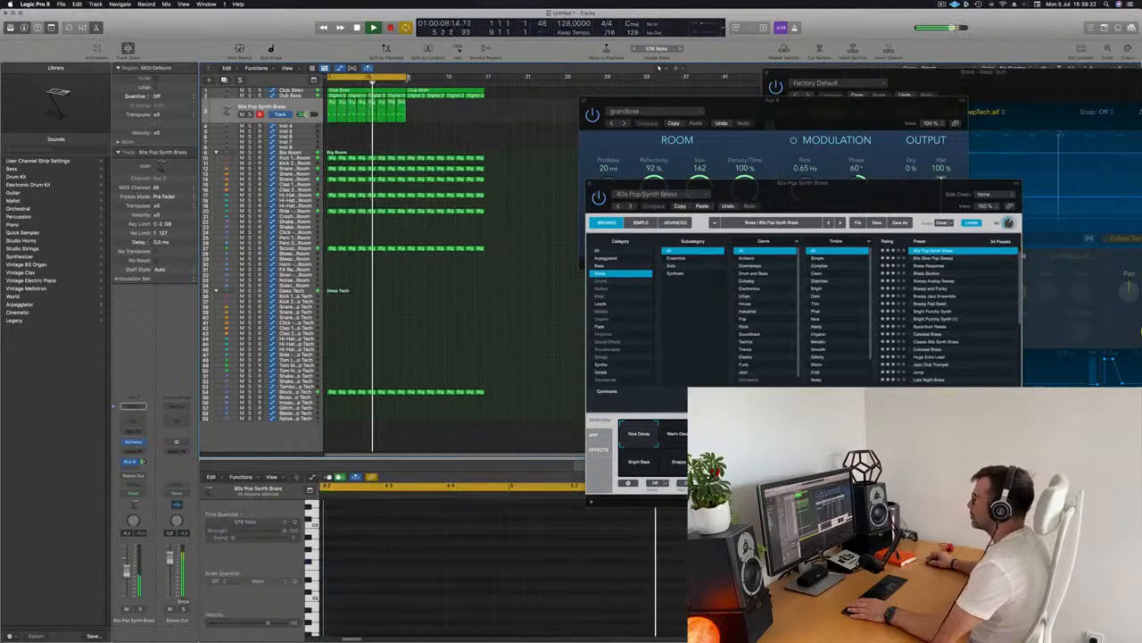
left_click(302, 113)
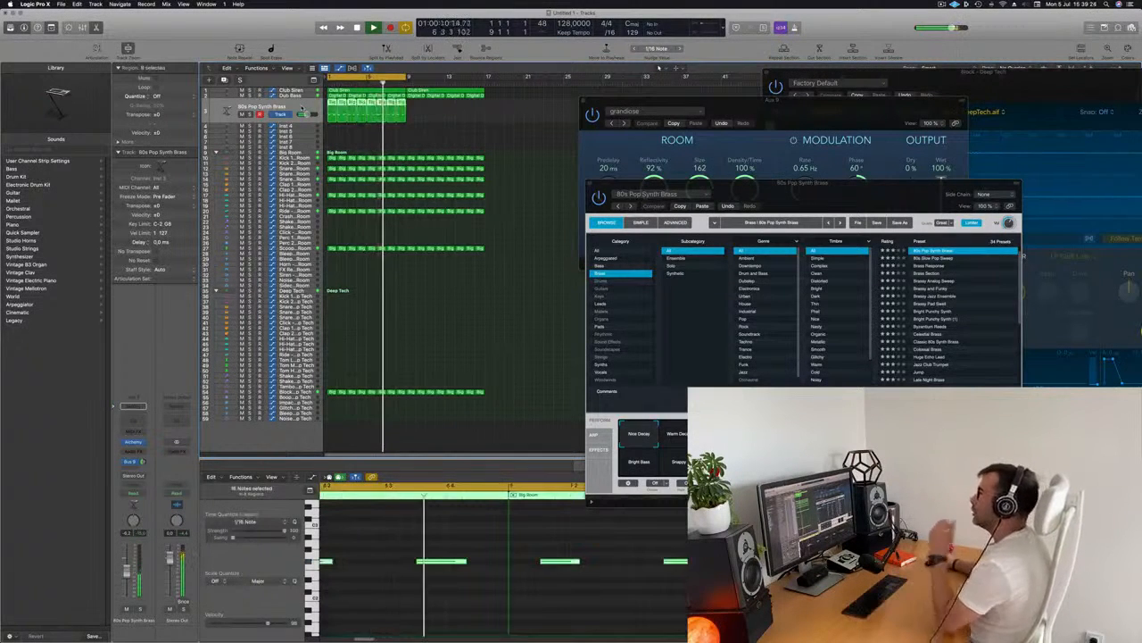
left_click_drag(455, 112, 409, 109)
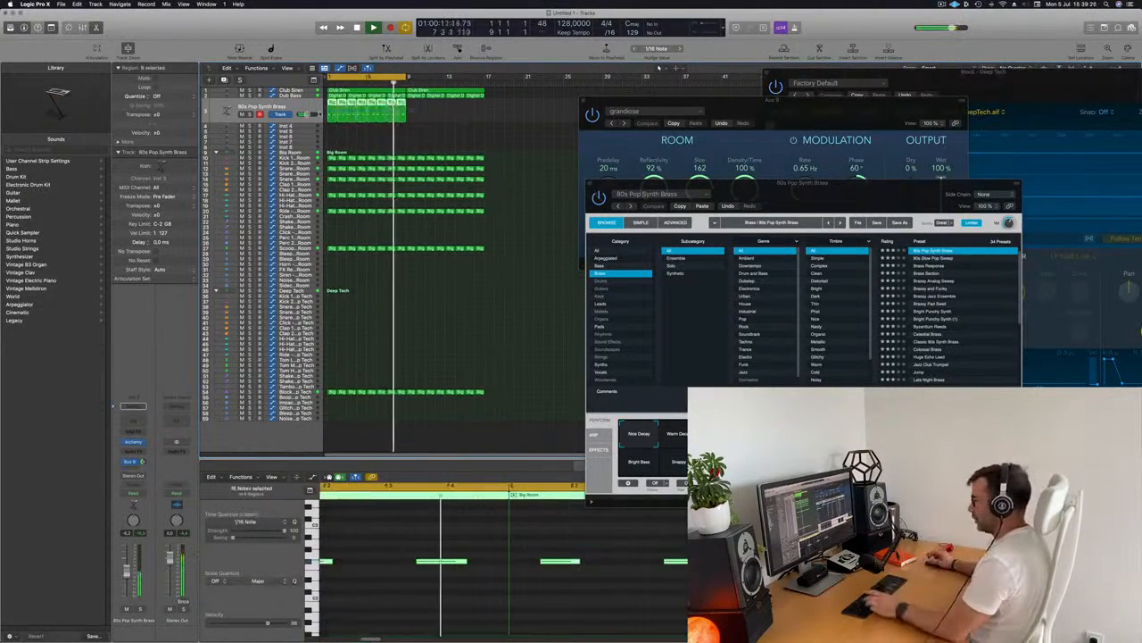
key("super+r")
key("v")
key("space")
key("space")
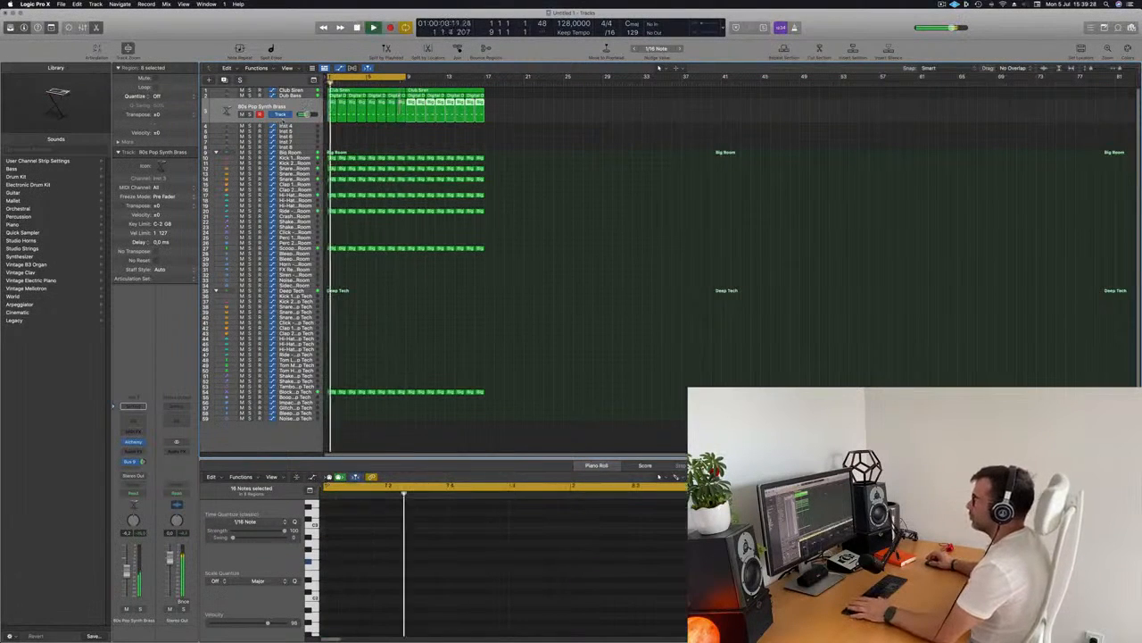
Open Alchemy on the Inst 4 track and load the Analog Smooth strings preset
left_click(295, 125)
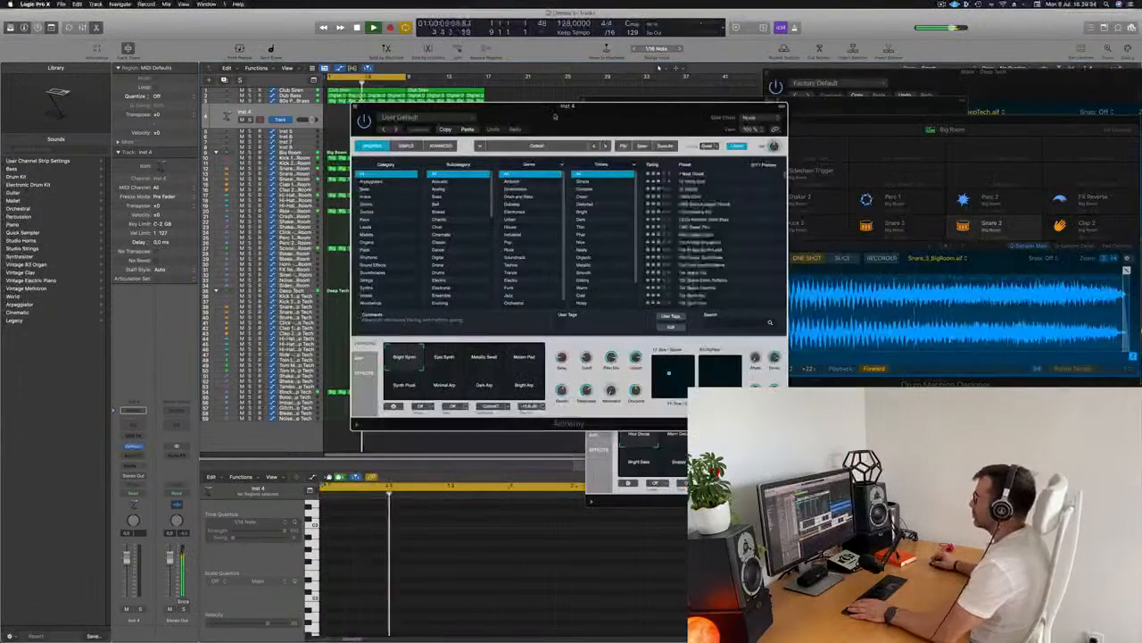
left_click_drag(568, 97, 615, 95)
left_click(433, 268)
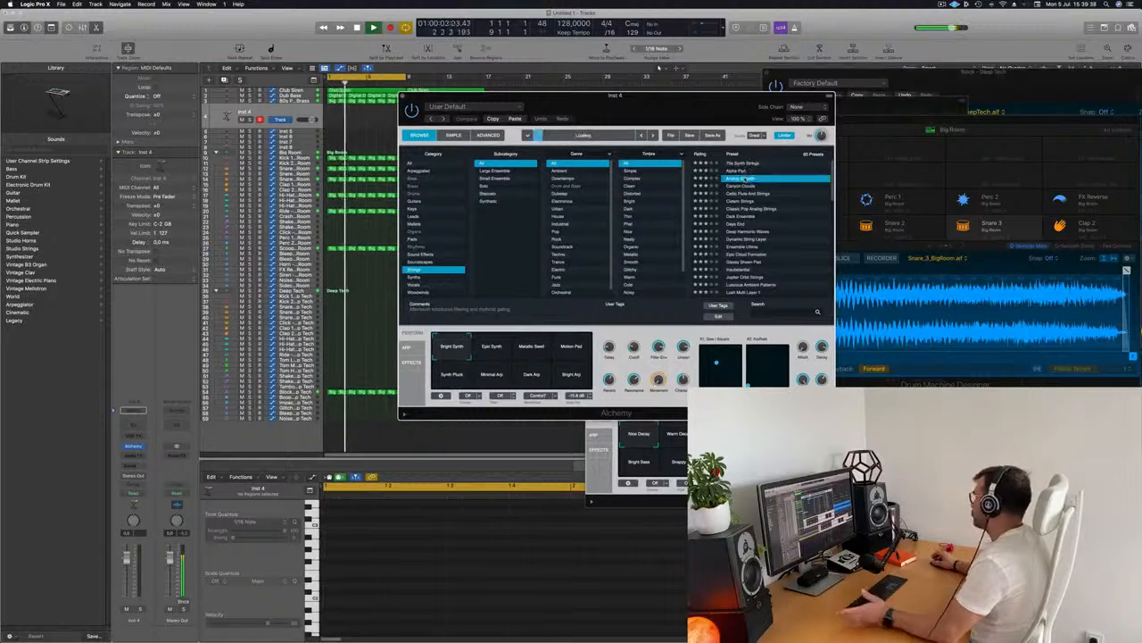
left_click(743, 178)
Open the Musical Typing keyboard to play the new instrument
left_click_drag(698, 111, 542, 135)
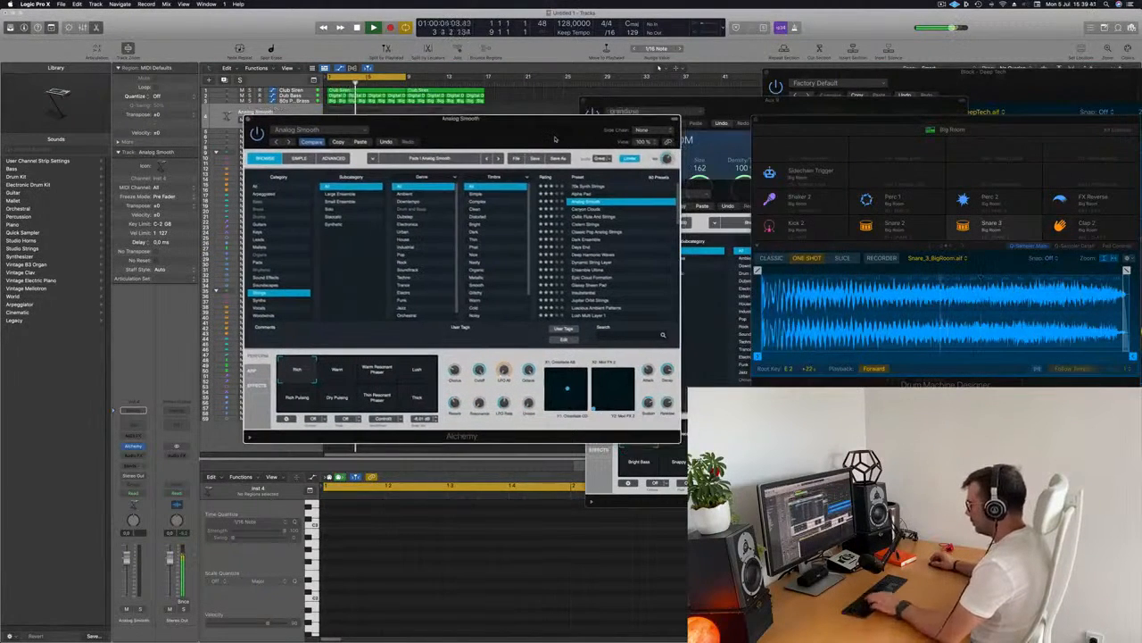
key("super+k")
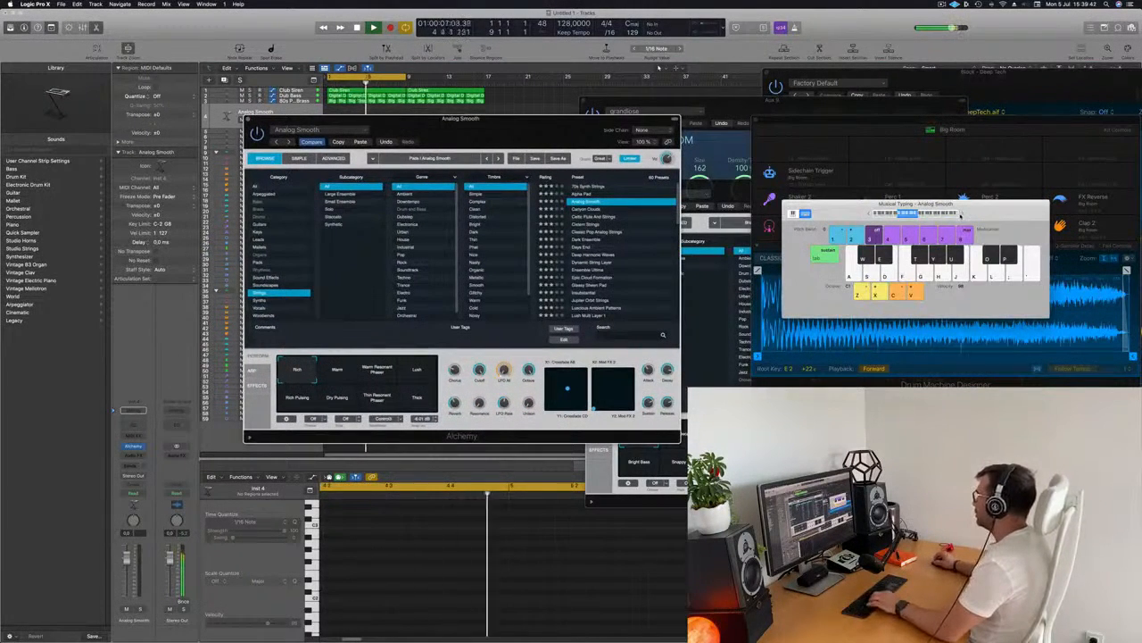
left_click_drag(598, 125, 615, 145)
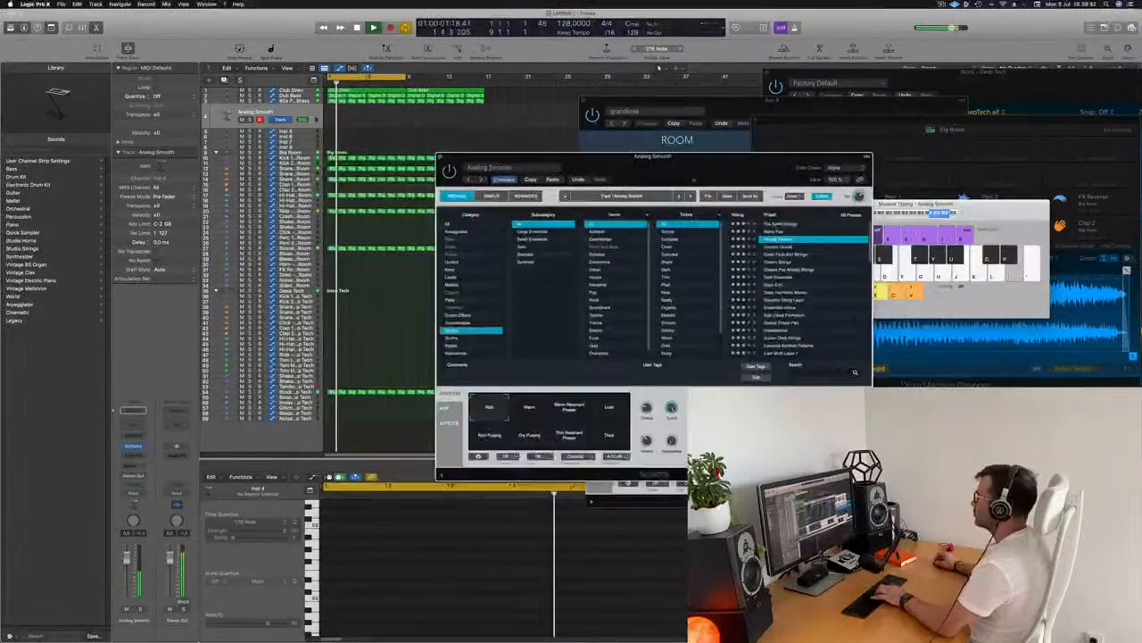
left_click_drag(711, 175, 587, 239)
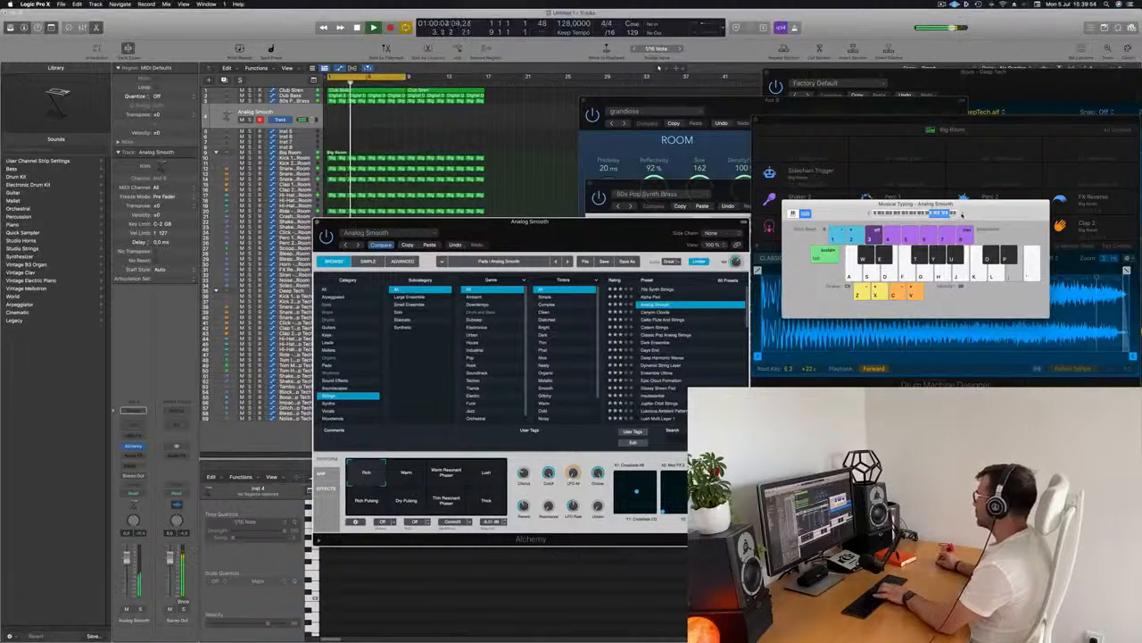
left_click_drag(653, 222, 720, 197)
Audition the Alpha Pad strings preset in Alchemy
left_click(720, 272)
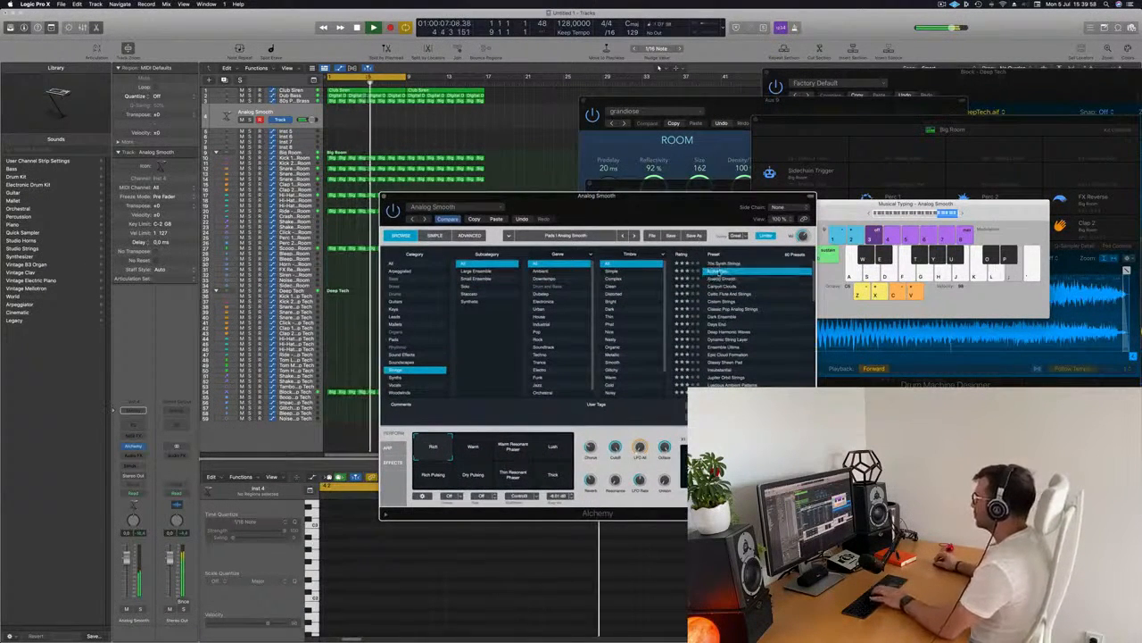
left_click(867, 214)
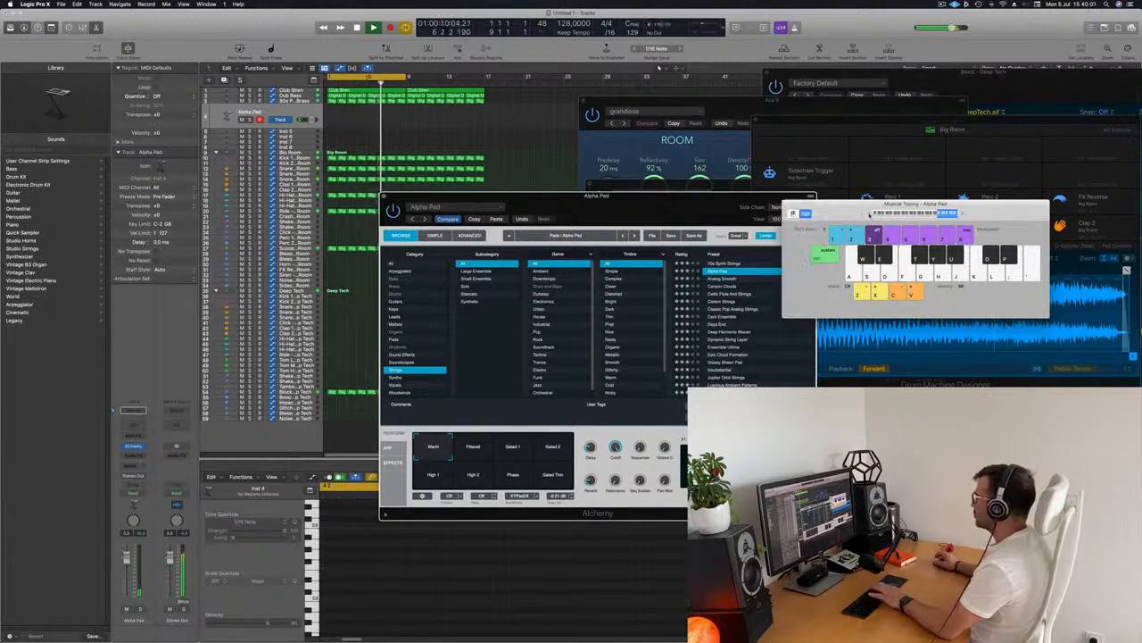
Try the Gated 1 performance variation, then load the Canyon Clouds preset
left_click_drag(706, 204, 719, 163)
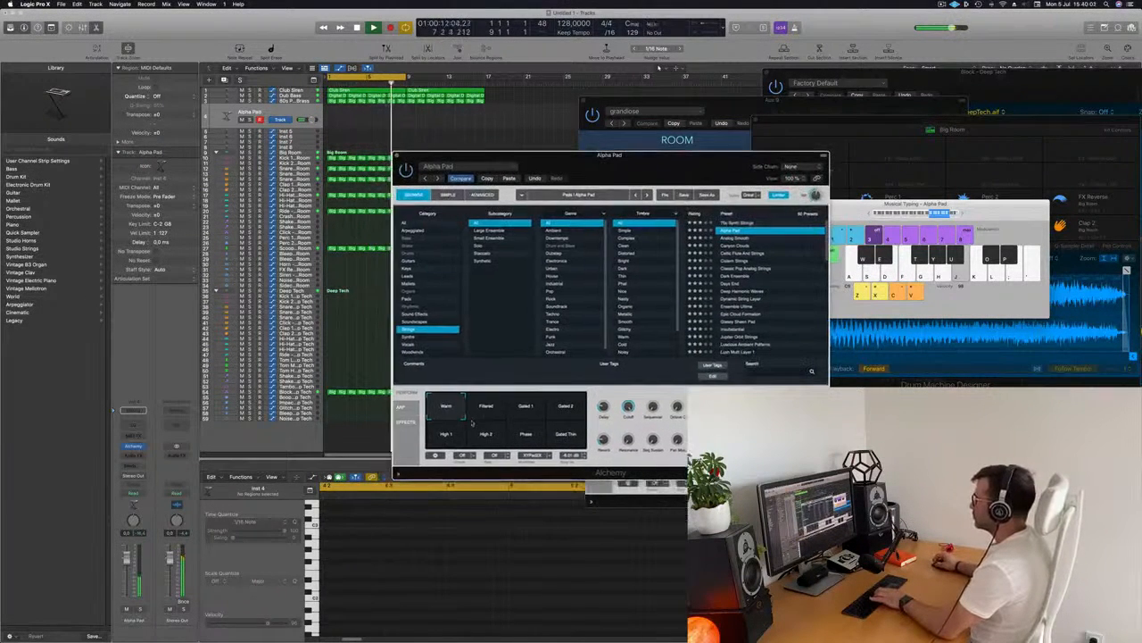
left_click(531, 410)
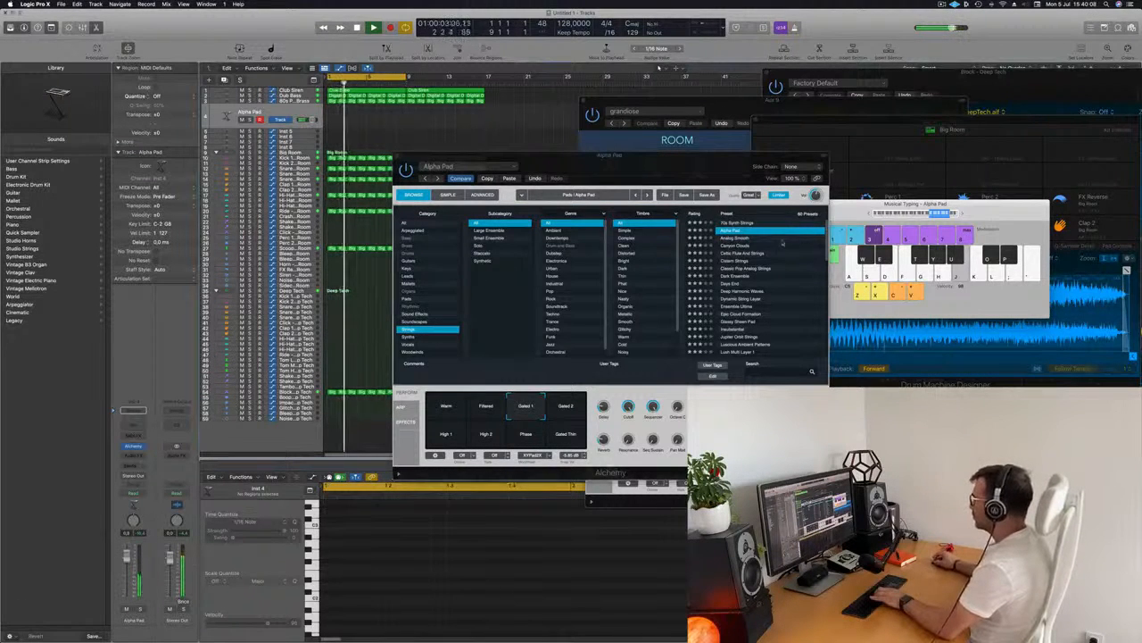
left_click(741, 247)
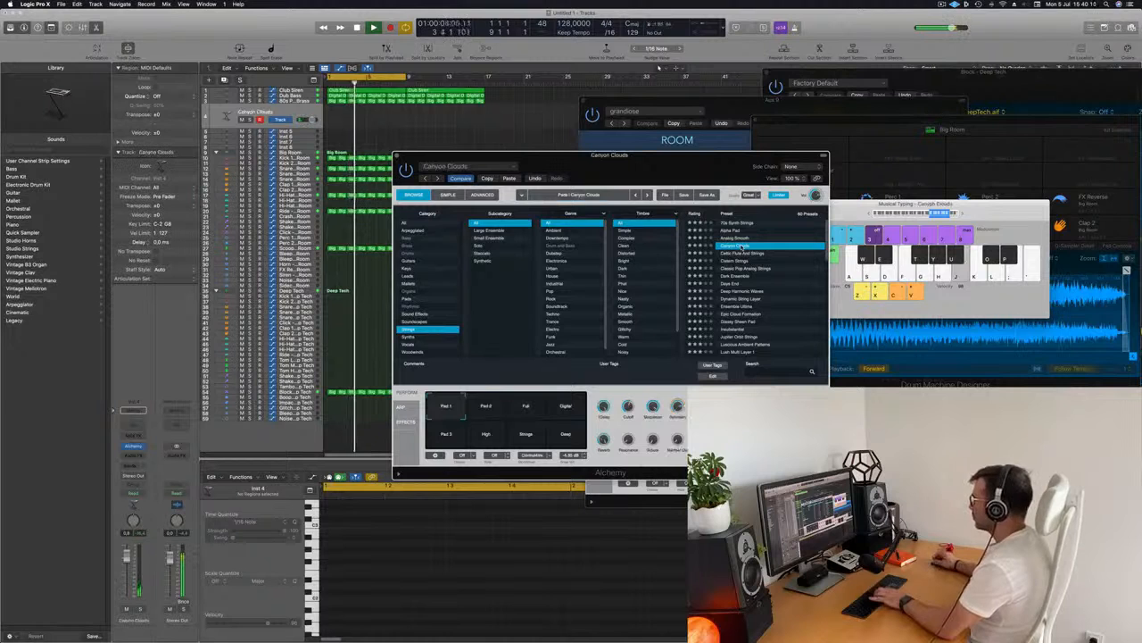
Record a short strings part on the Canyon Clouds track by playing notes with Musical Typing
left_click_drag(639, 165, 951, 254)
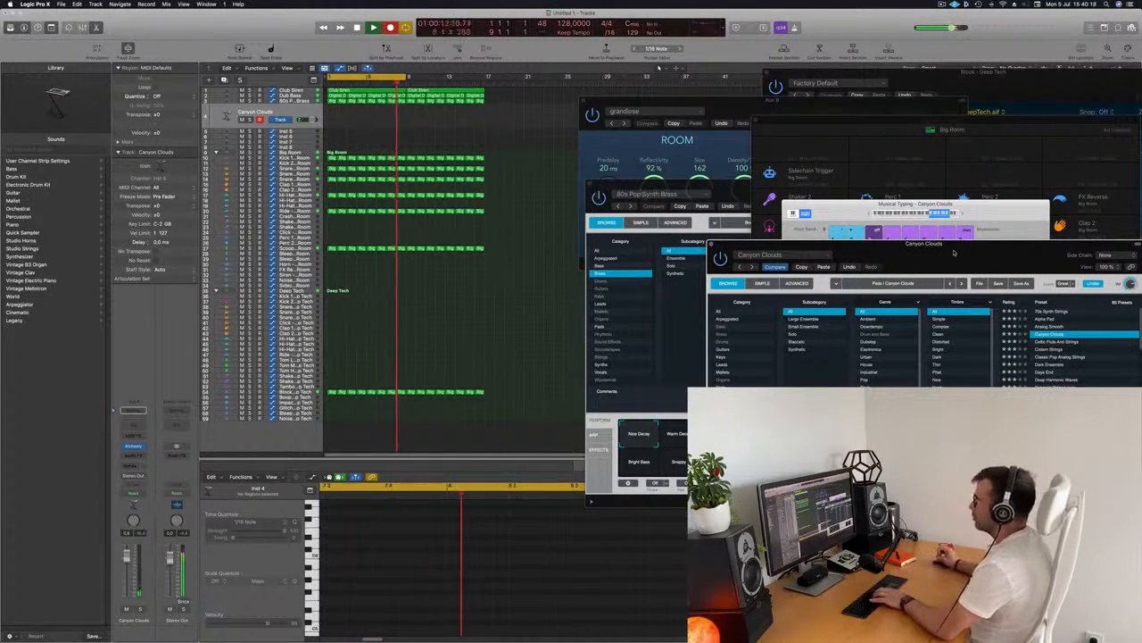
key("j")
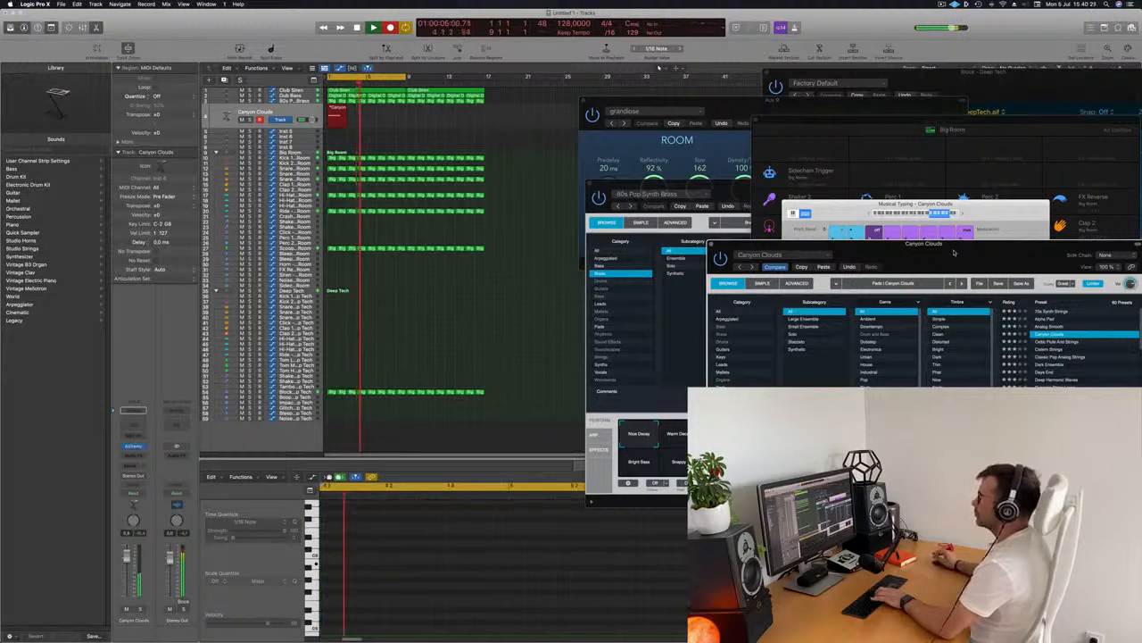
key("space")
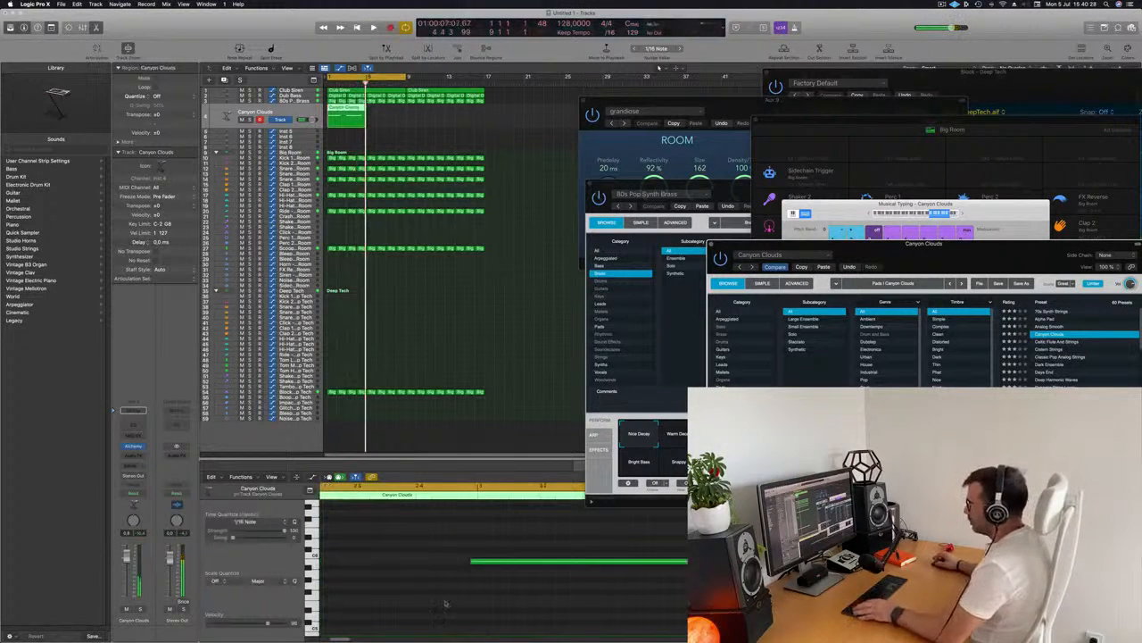
Shorten the second strings note in the Canyon Clouds region's piano roll
scroll(428, 580, "left", 3)
scroll(433, 579, "left", 5)
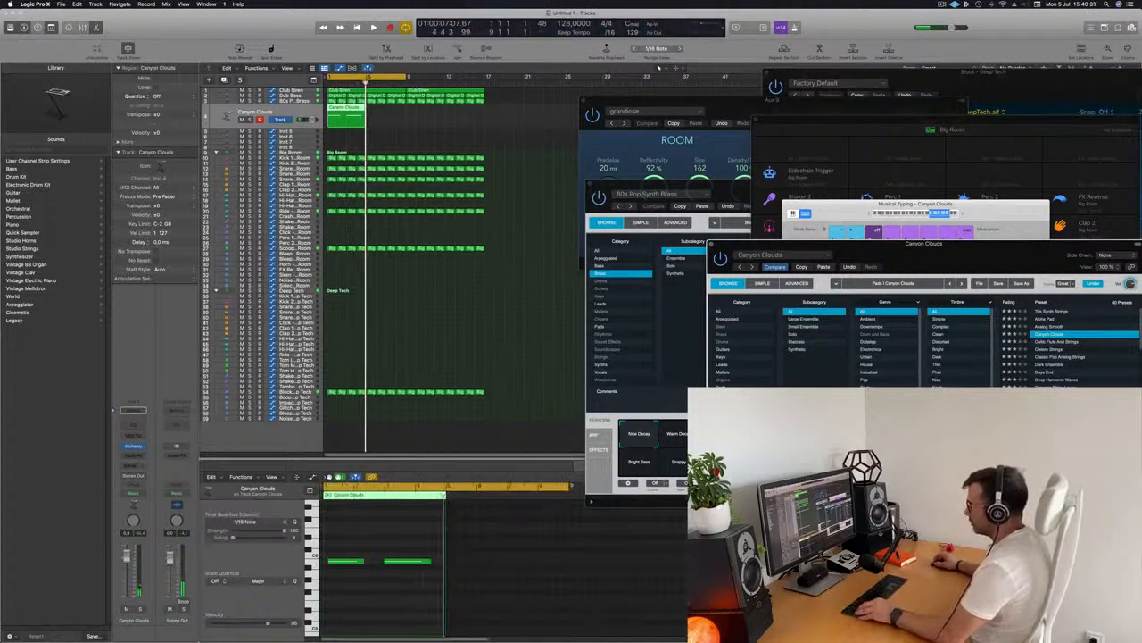
left_click(348, 561)
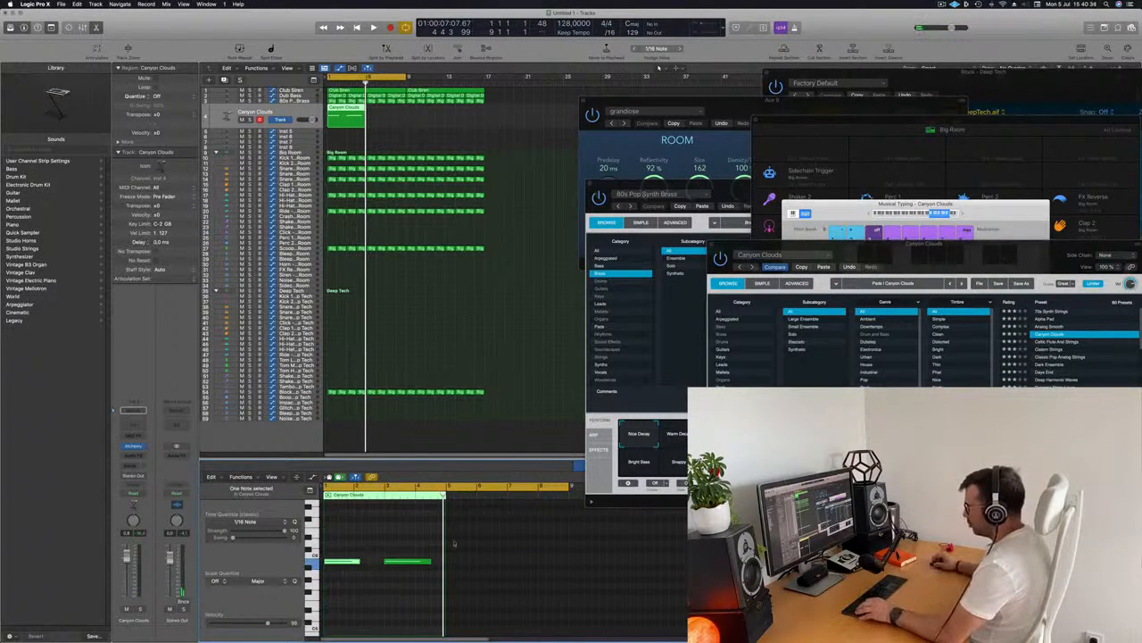
left_click_drag(321, 591, 321, 588)
scroll(348, 583, "right", 5)
scroll(366, 575, "left", 3)
left_click(392, 550)
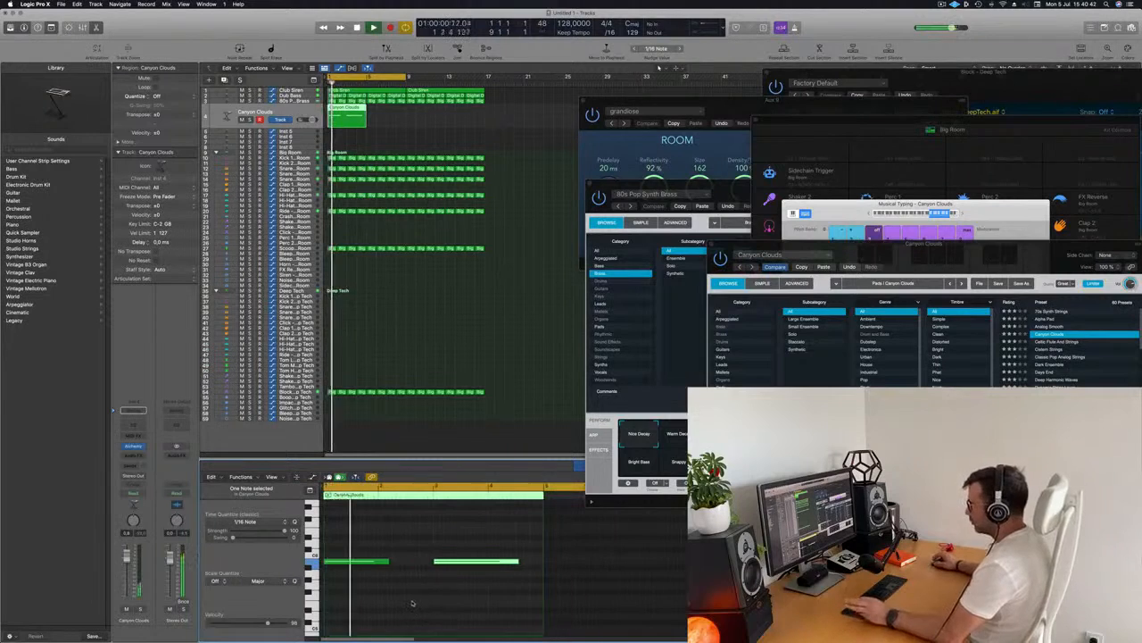
left_click(418, 533)
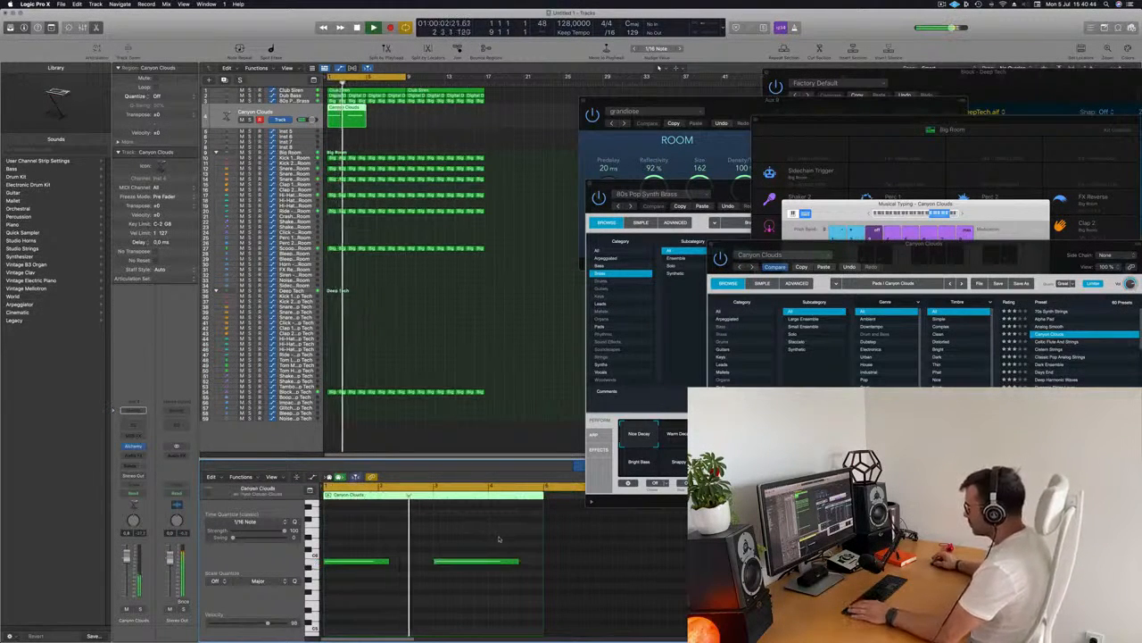
left_click(508, 561)
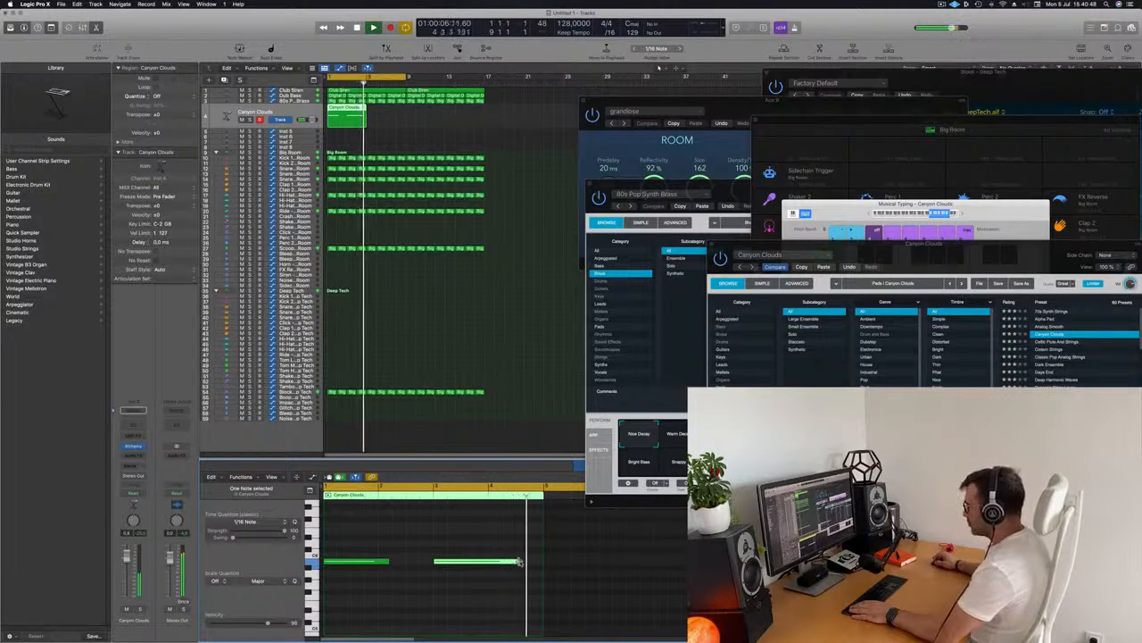
left_click_drag(518, 562, 501, 561)
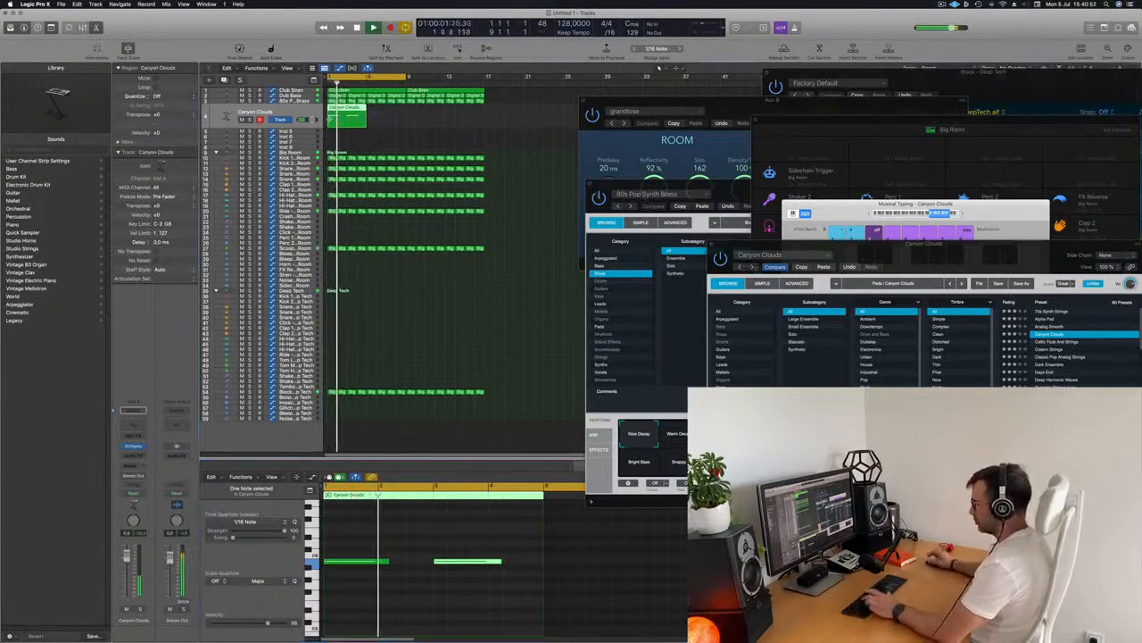
Repeat the Canyon Clouds region three times
key("super+r")
key("super+r")
key("super+r")
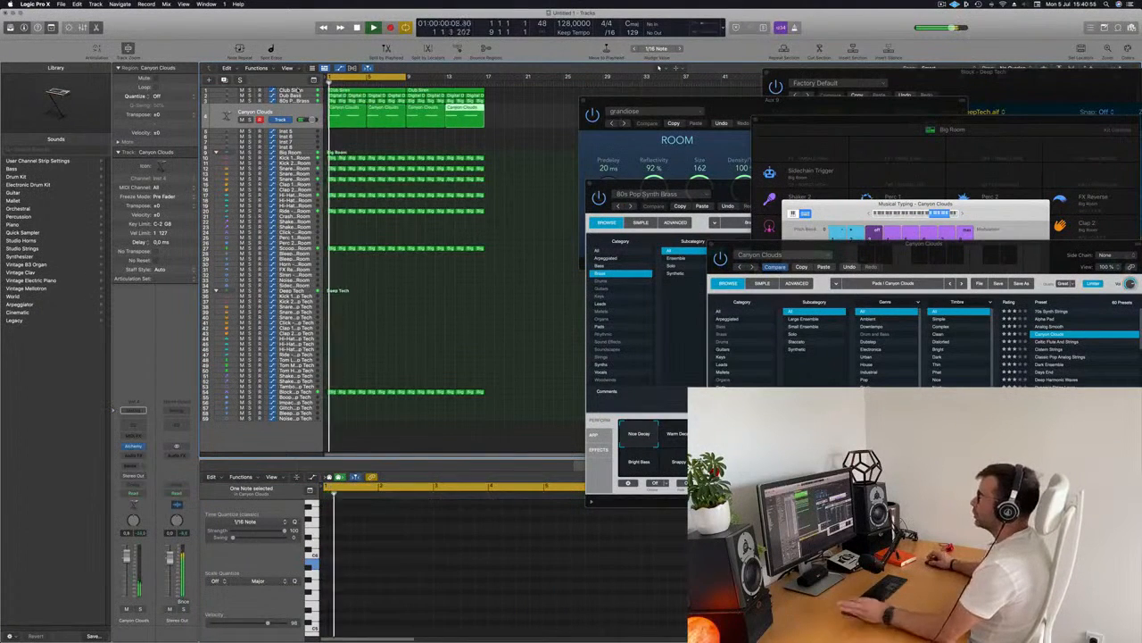
Select the Dub Bass track and duplicate it as a new track
key("Up")
key("Up")
key("Up")
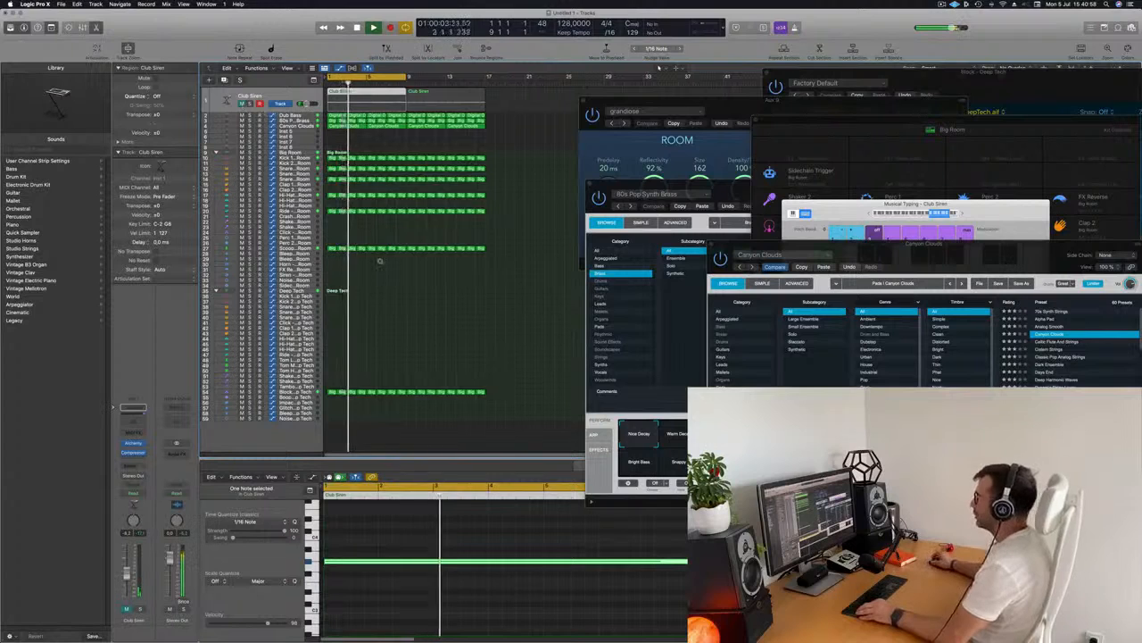
scroll(524, 204, "up", 3)
scroll(523, 205, "down", 2)
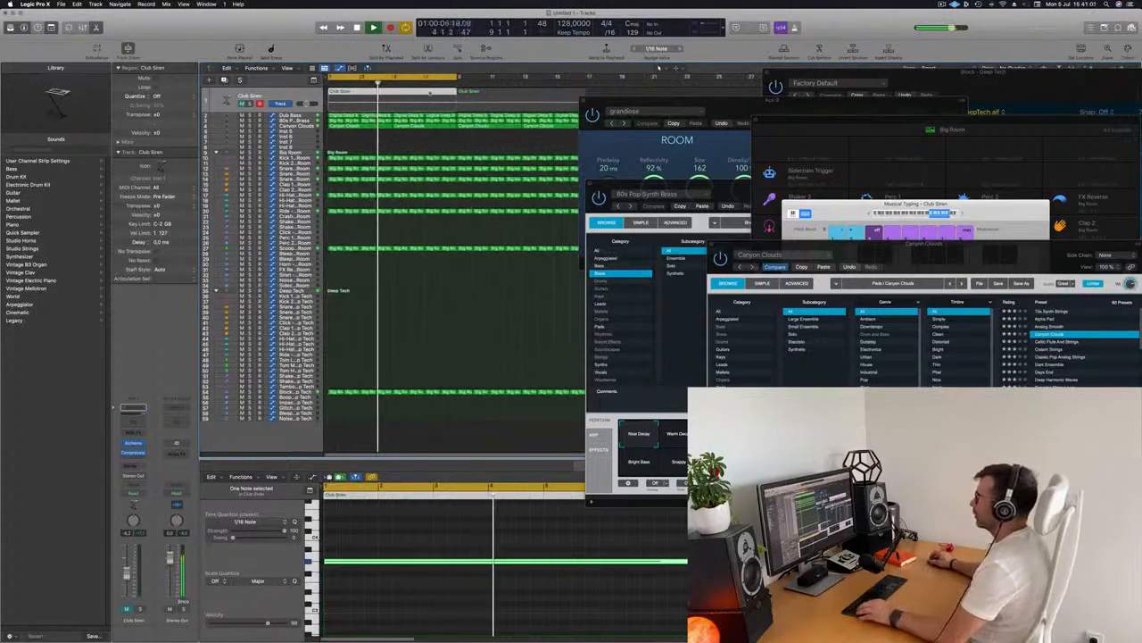
scroll(399, 148, "down", 2)
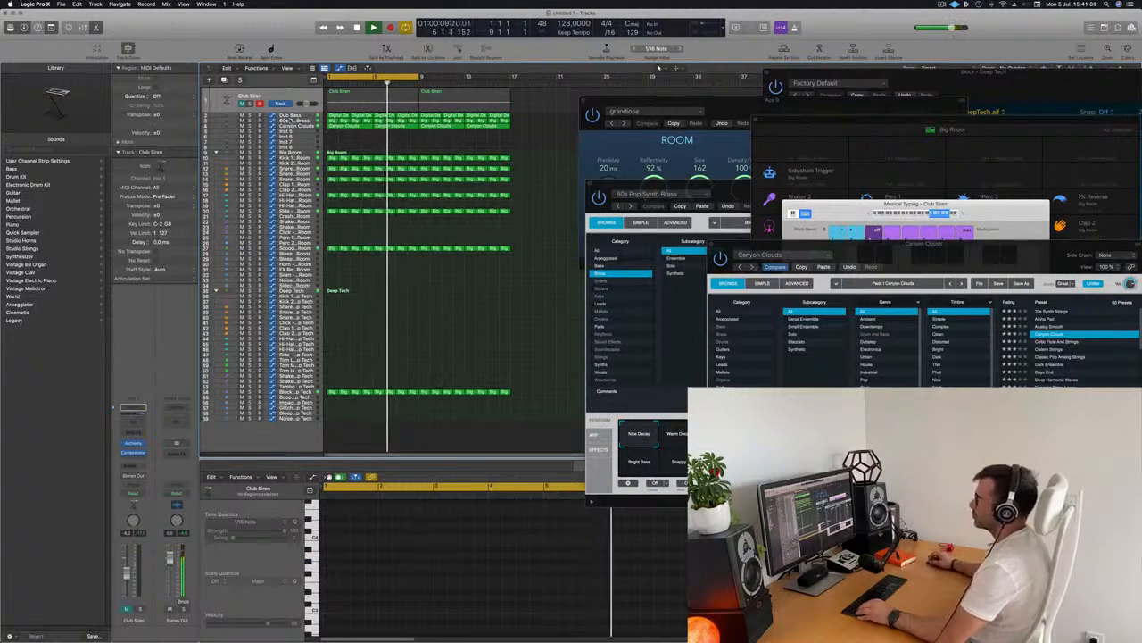
left_click(216, 116)
key("Return")
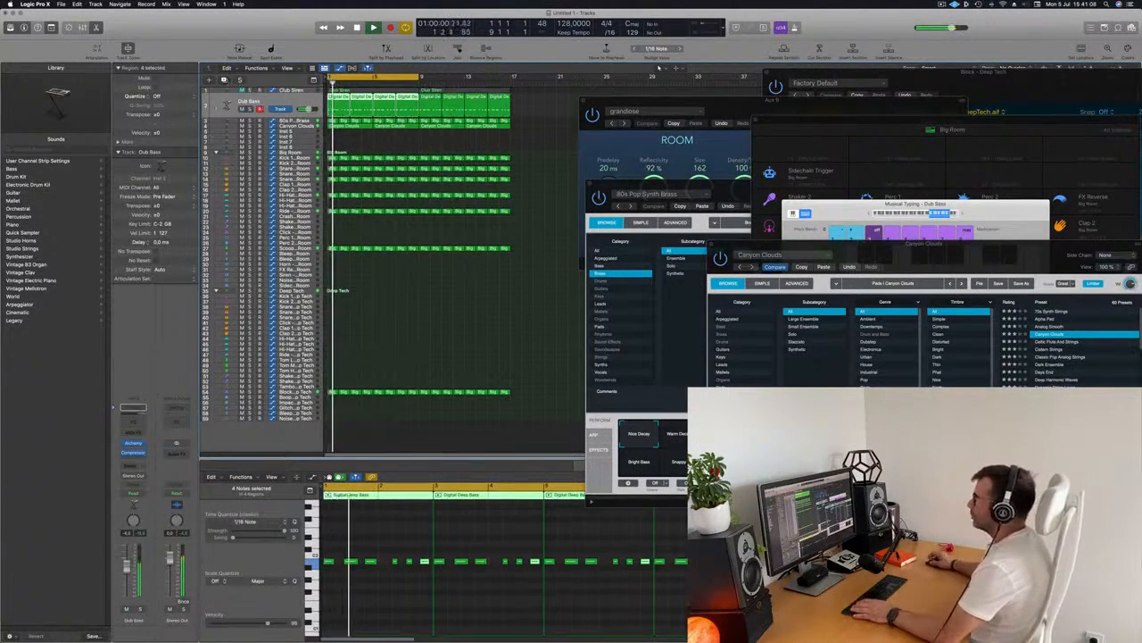
key("super+d")
key("space")
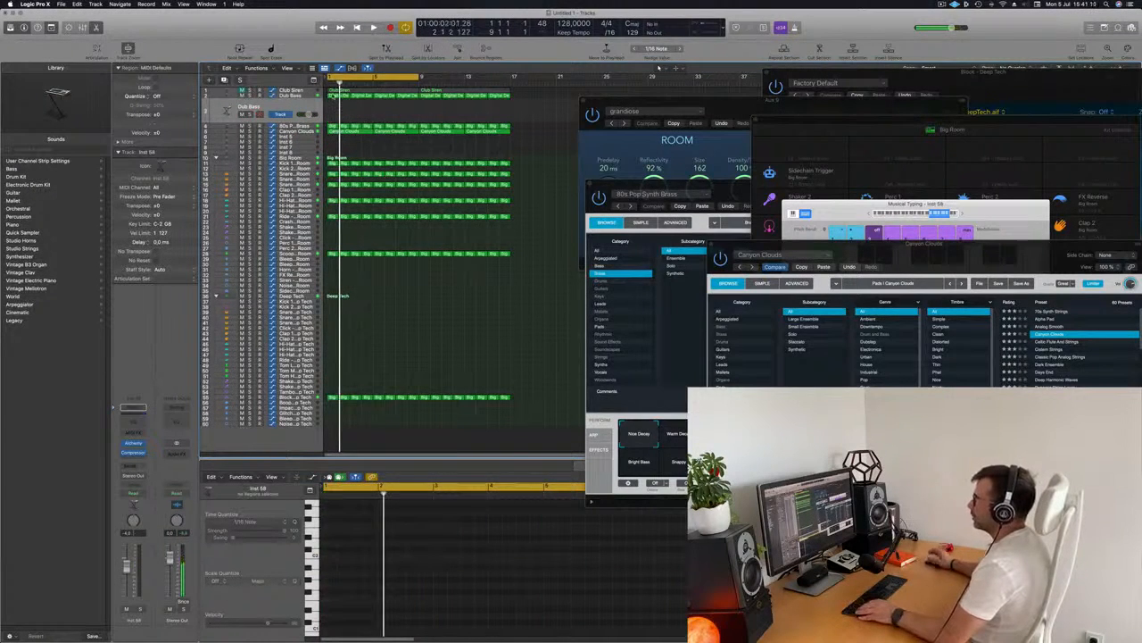
Copy the first bass region onto the duplicated track and move some of its notes into a new pattern
left_click(334, 95)
left_click_drag(334, 96, 338, 109)
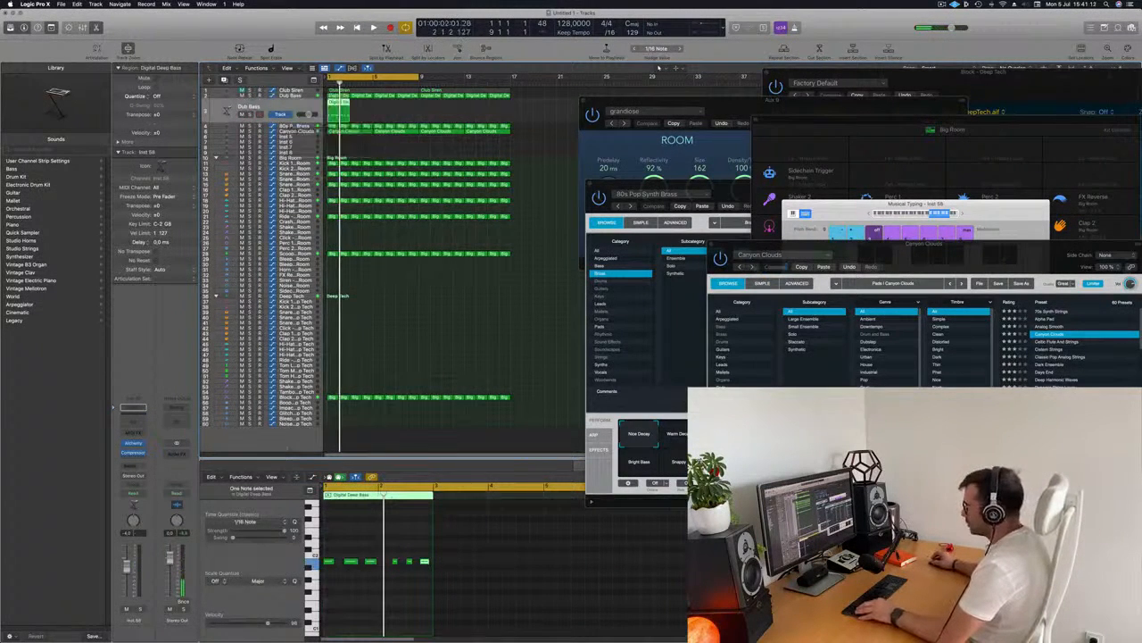
scroll(425, 593, "up", 5)
left_click_drag(332, 543, 420, 562)
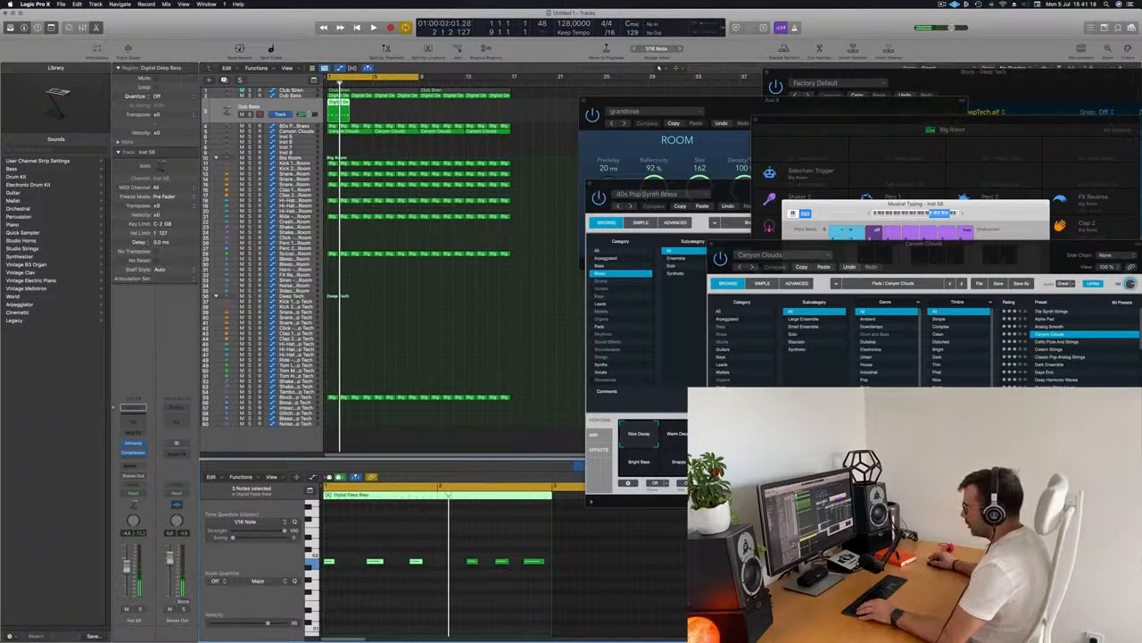
left_click_drag(332, 564, 557, 585)
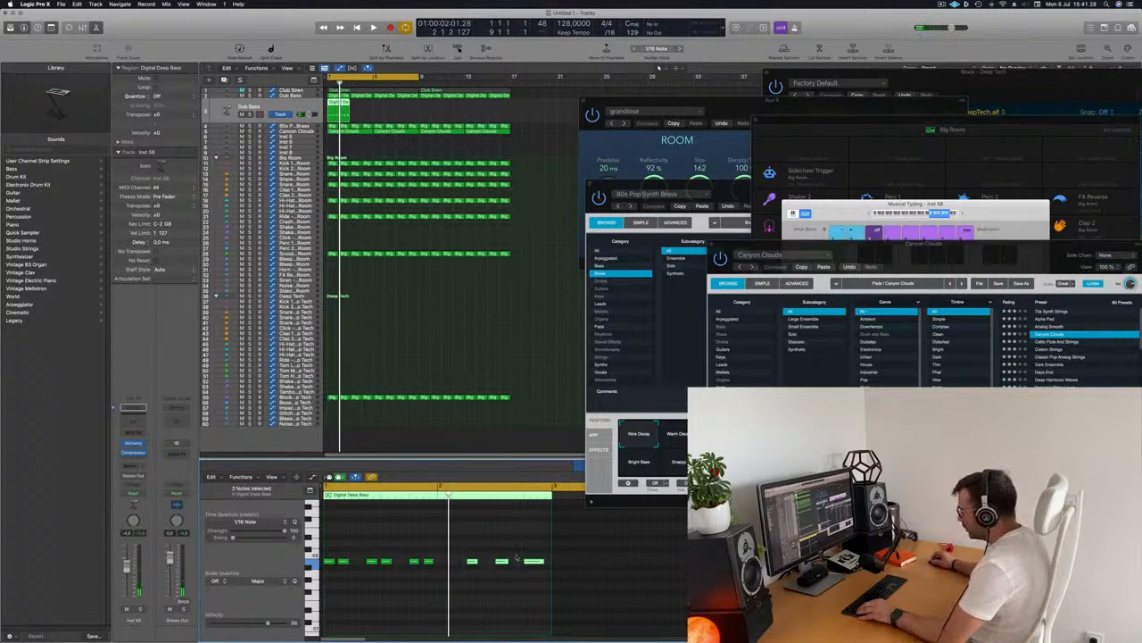
left_click_drag(472, 561, 446, 563)
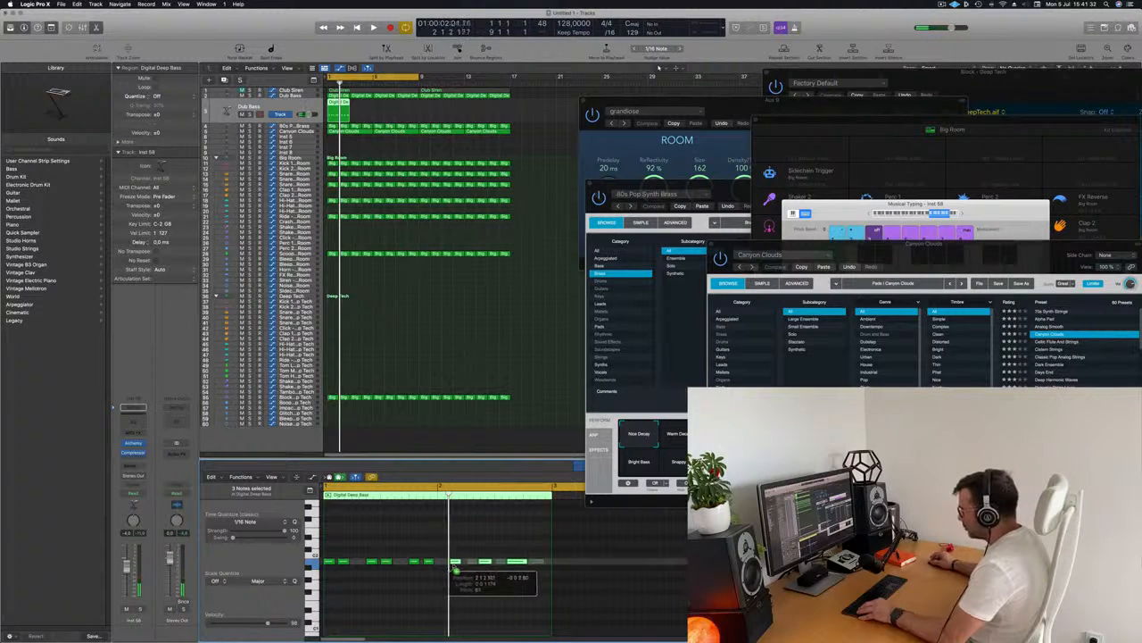
left_click_drag(457, 564, 536, 562)
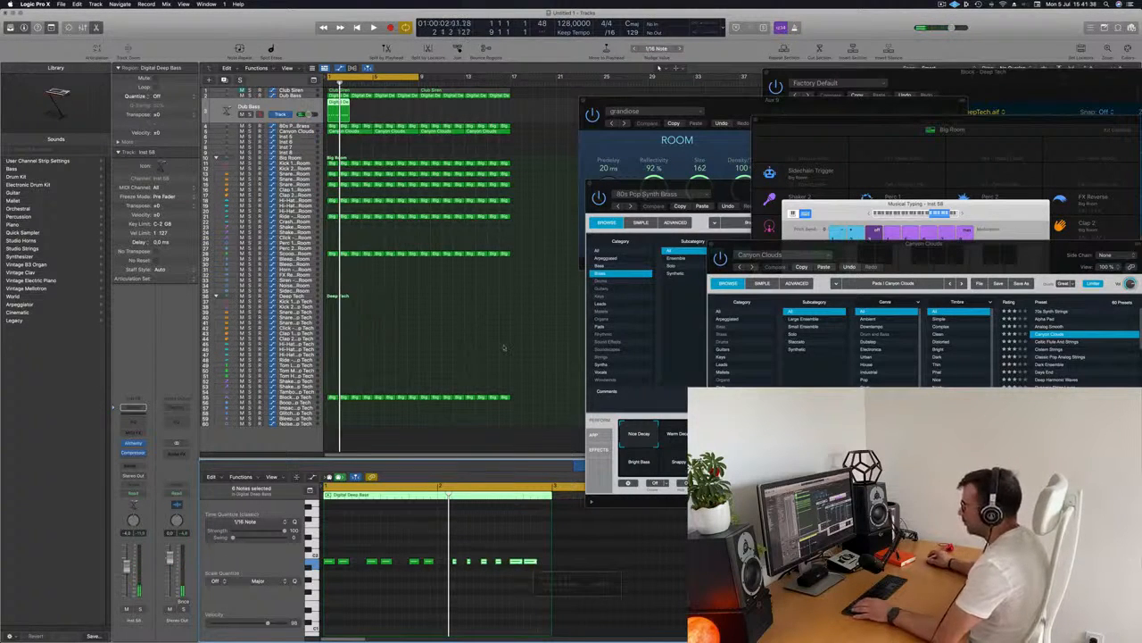
Repeat the edited bass region four times along the new track
key("space")
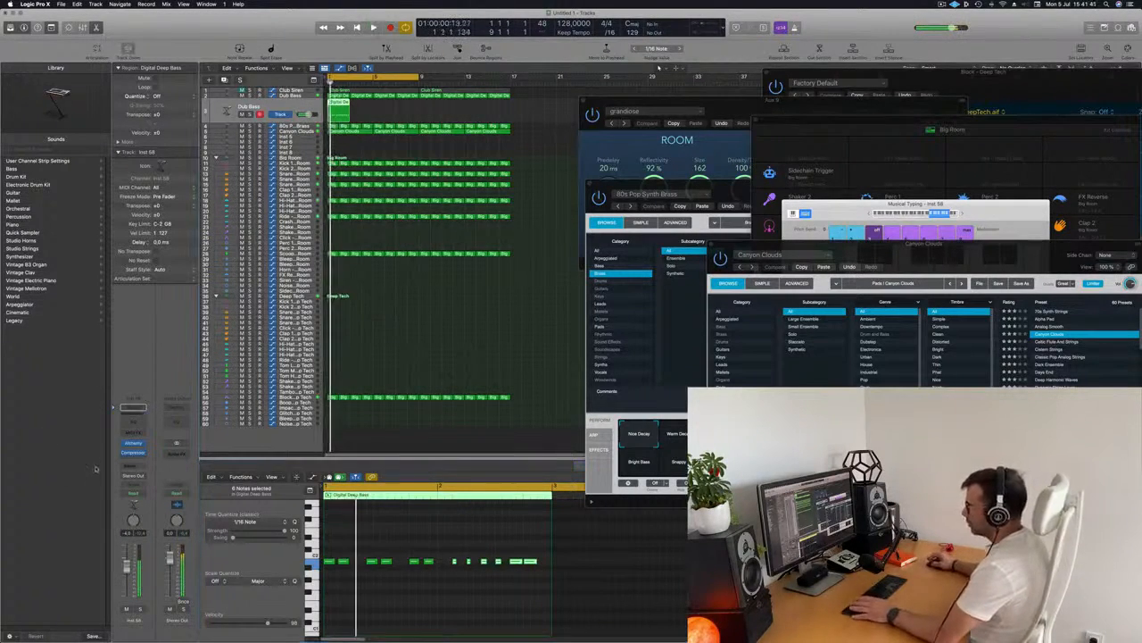
key("super+r")
key("super+r")
key("super+r")
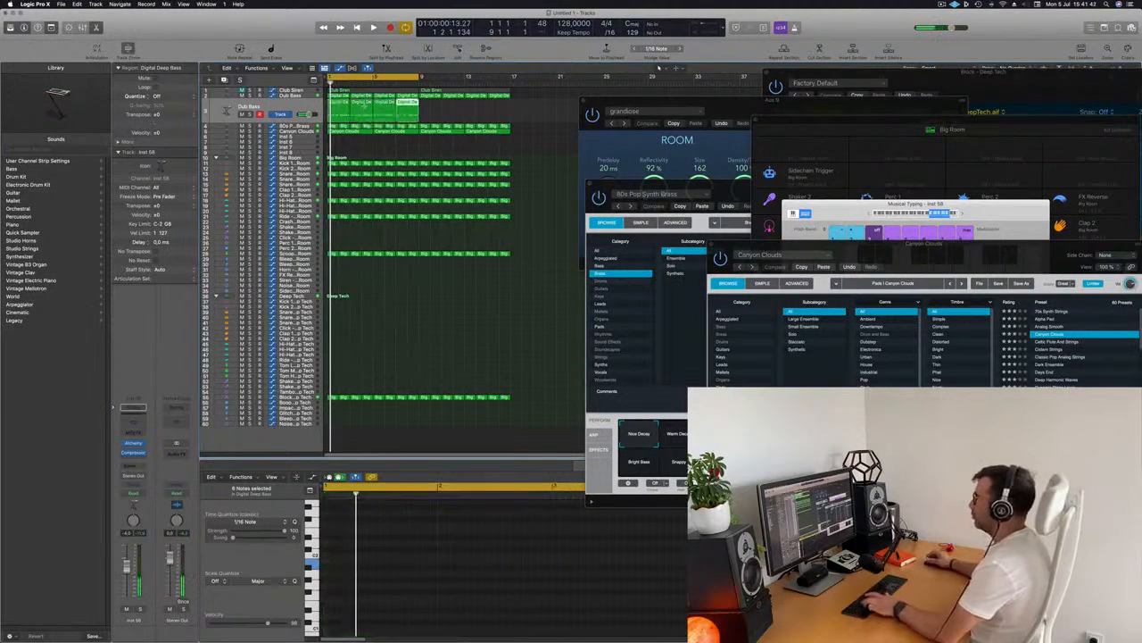
key("super+r")
Open Alchemy on the duplicated bass track and load the 70s Classic Synth Bass preset
left_click(259, 107)
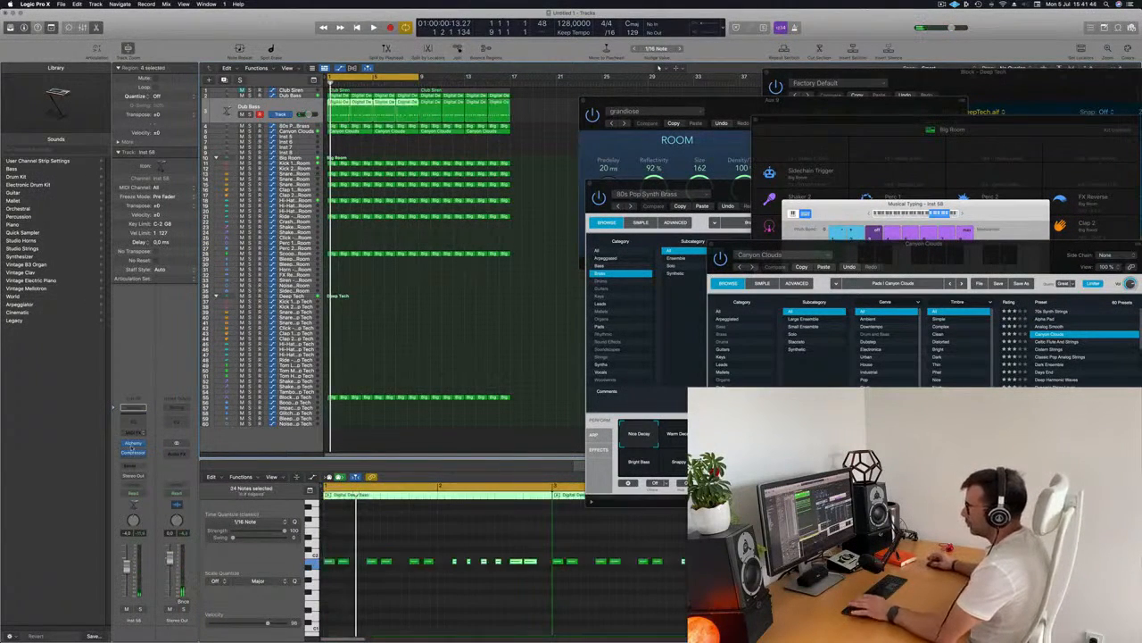
left_click(133, 433)
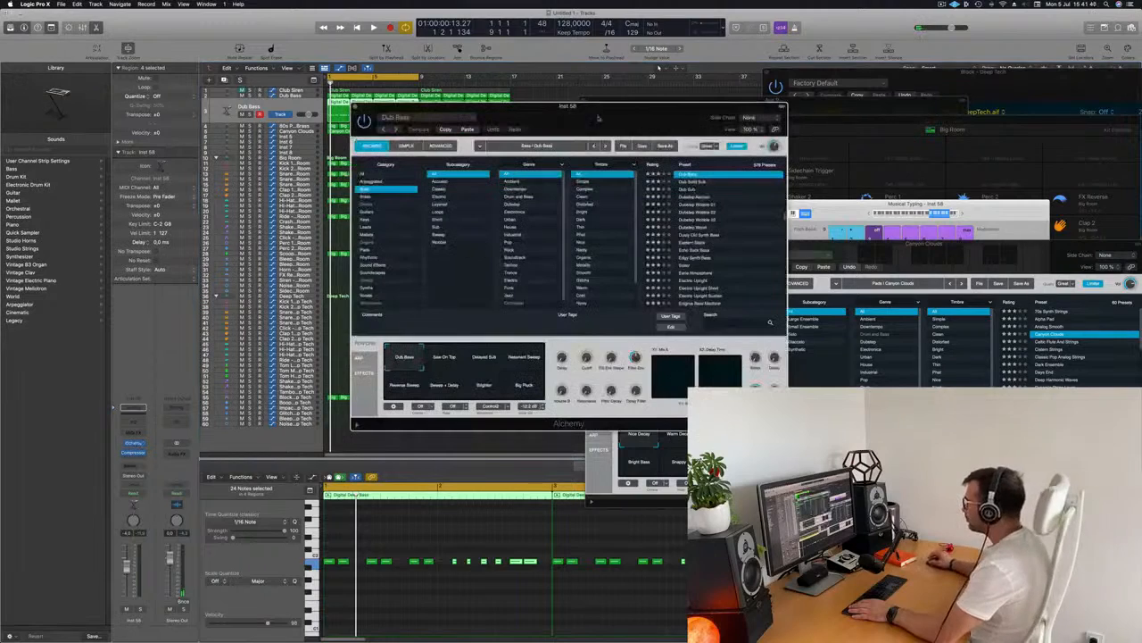
left_click_drag(591, 107, 625, 95)
scroll(766, 233, "up", 15)
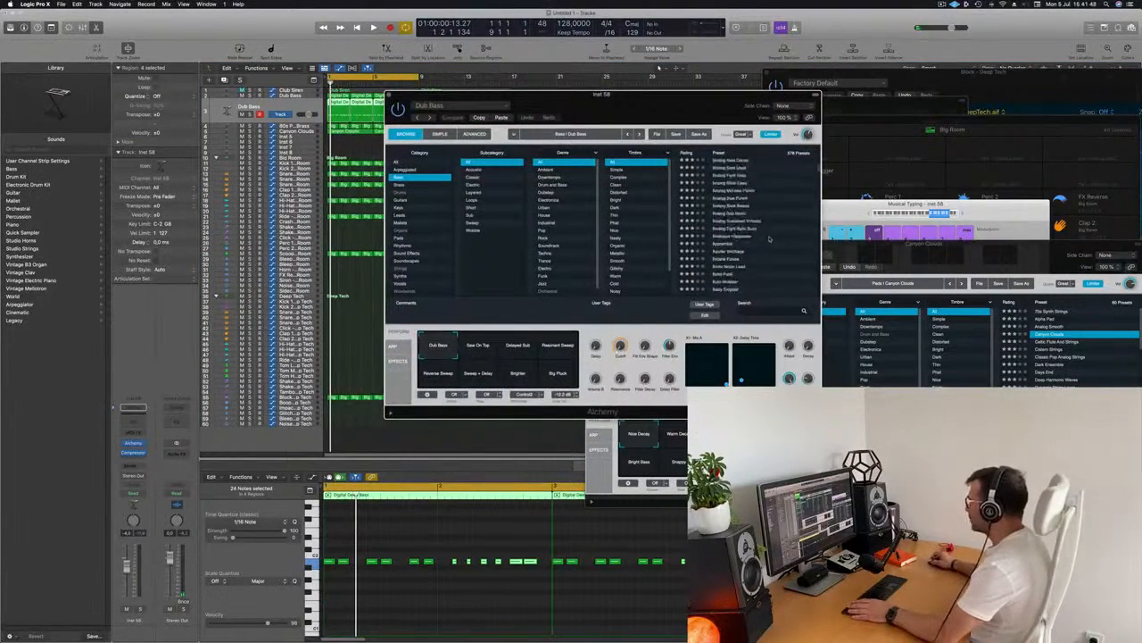
left_click(739, 169)
left_click_drag(643, 95, 732, 84)
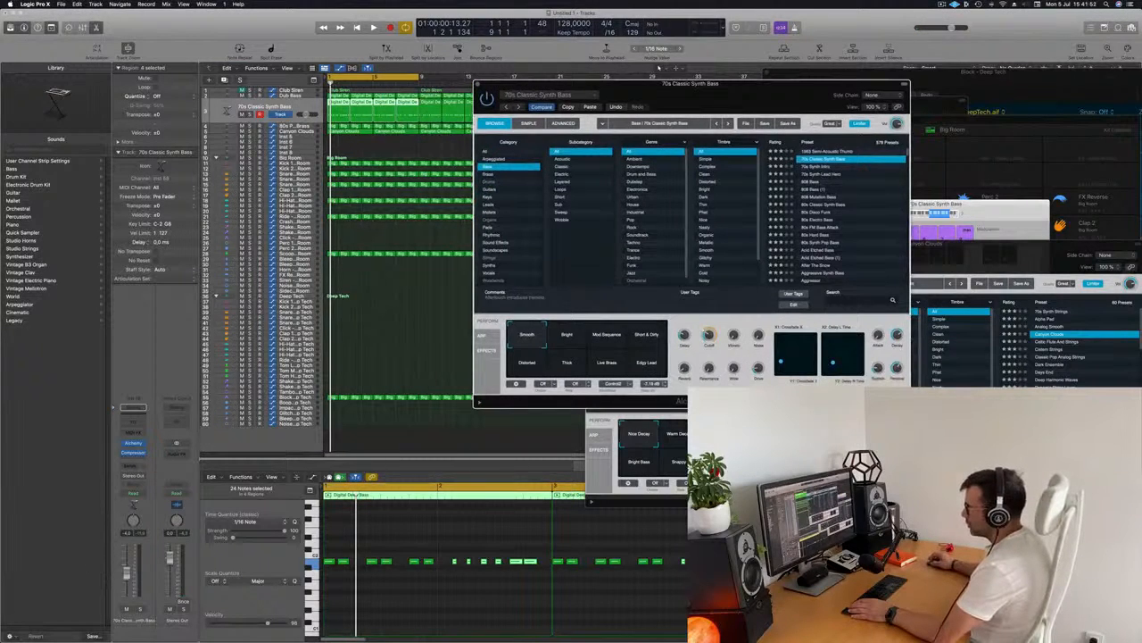
left_click(383, 589)
key("space")
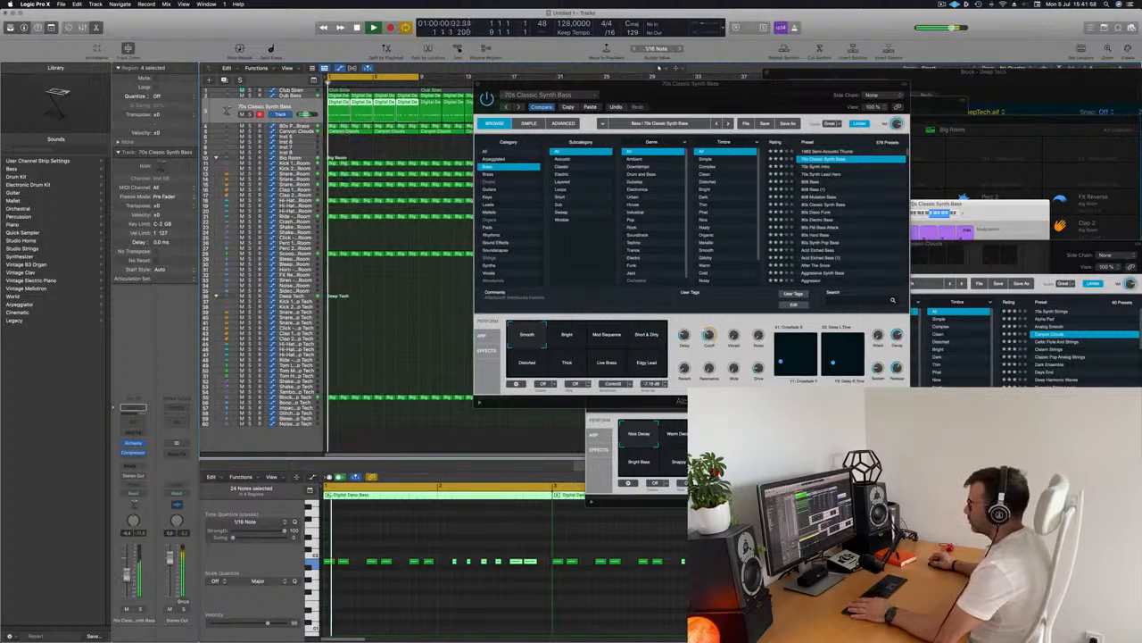
Audition the Alchemy performance variations and settle on Edge Lead
mouse_move(686, 85)
left_mouse_down()
mouse_move(524, 209)
mouse_move(706, 93)
left_mouse_up()
left_click(589, 350)
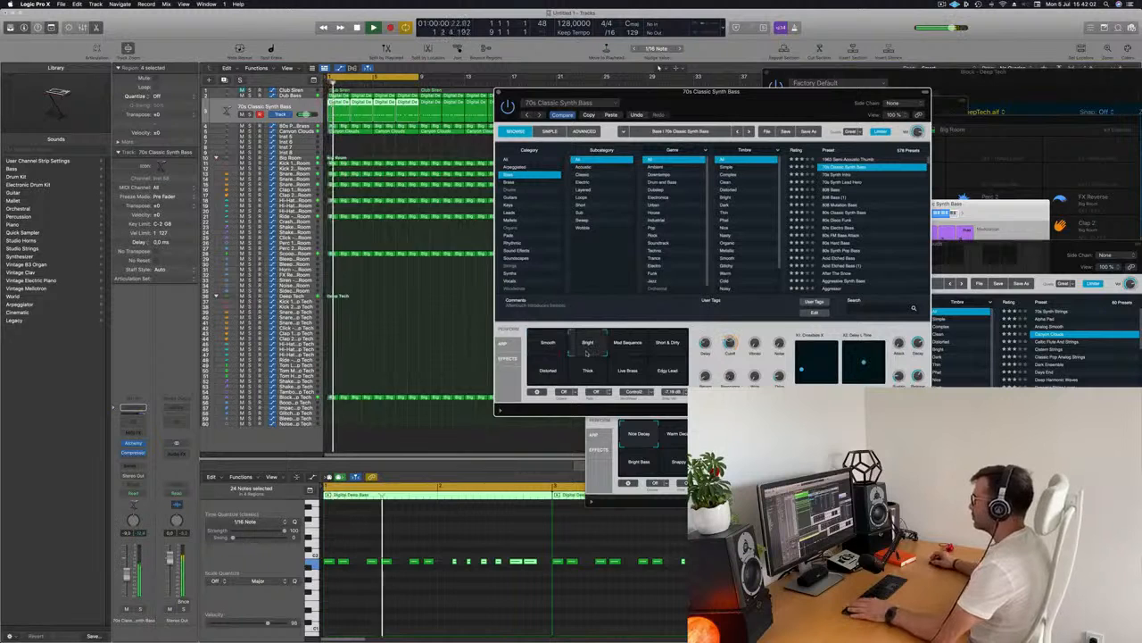
left_click(628, 349)
left_click(667, 349)
left_click(668, 373)
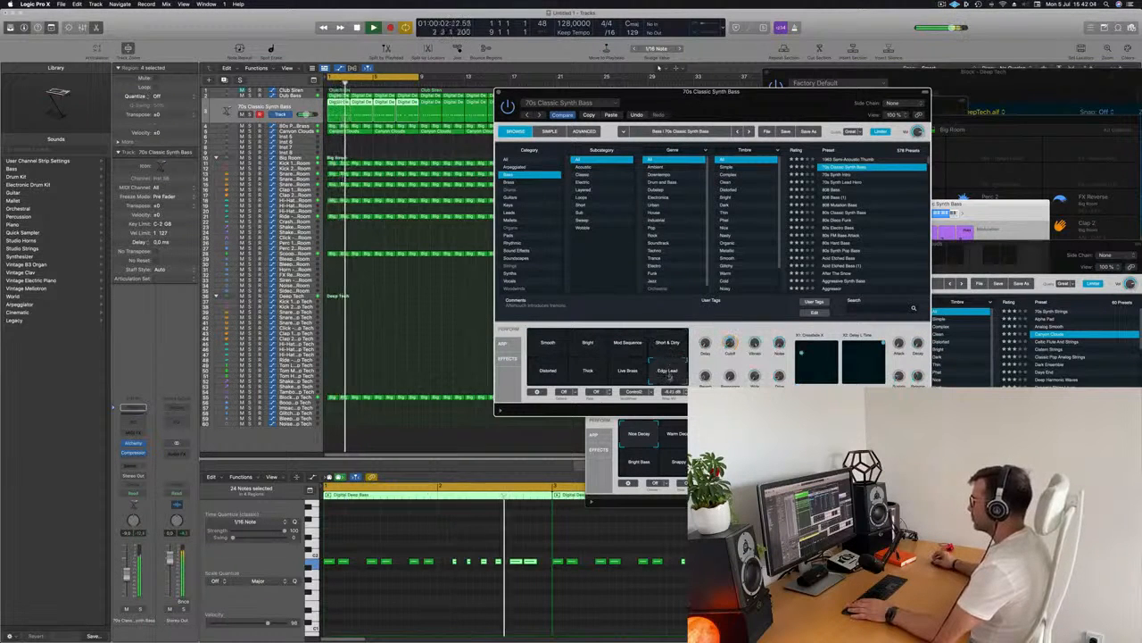
left_click(548, 375)
left_click(668, 373)
left_click_drag(783, 103, 618, 50)
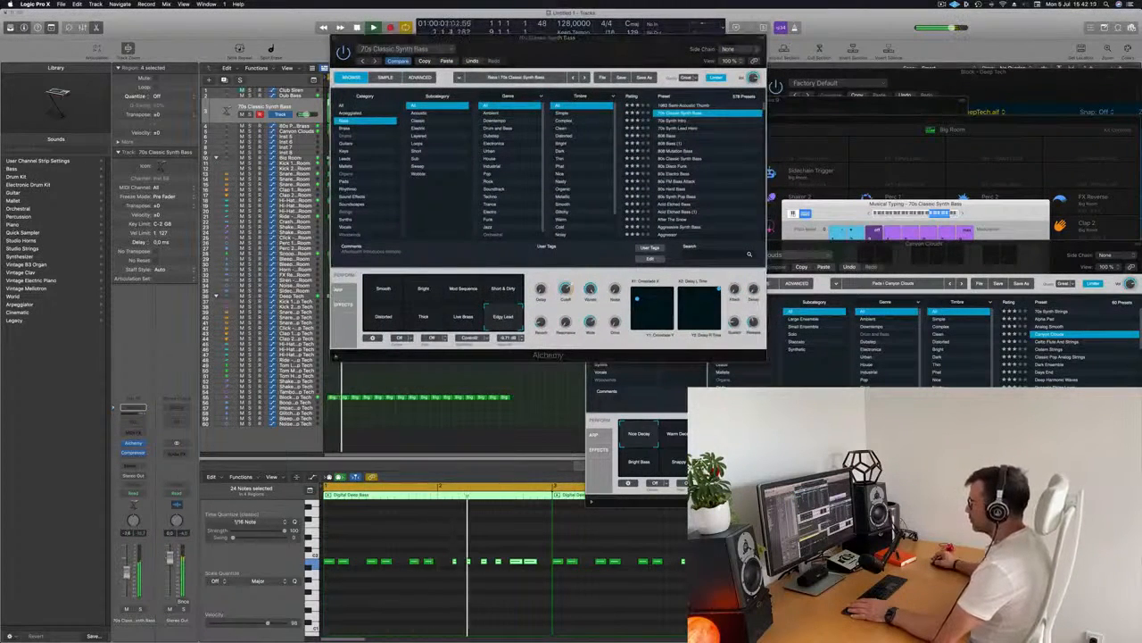
Delete the repeated bass regions, keeping only the first region on the new bass track
key("space")
left_click(428, 614)
scroll(420, 613, "left", 5)
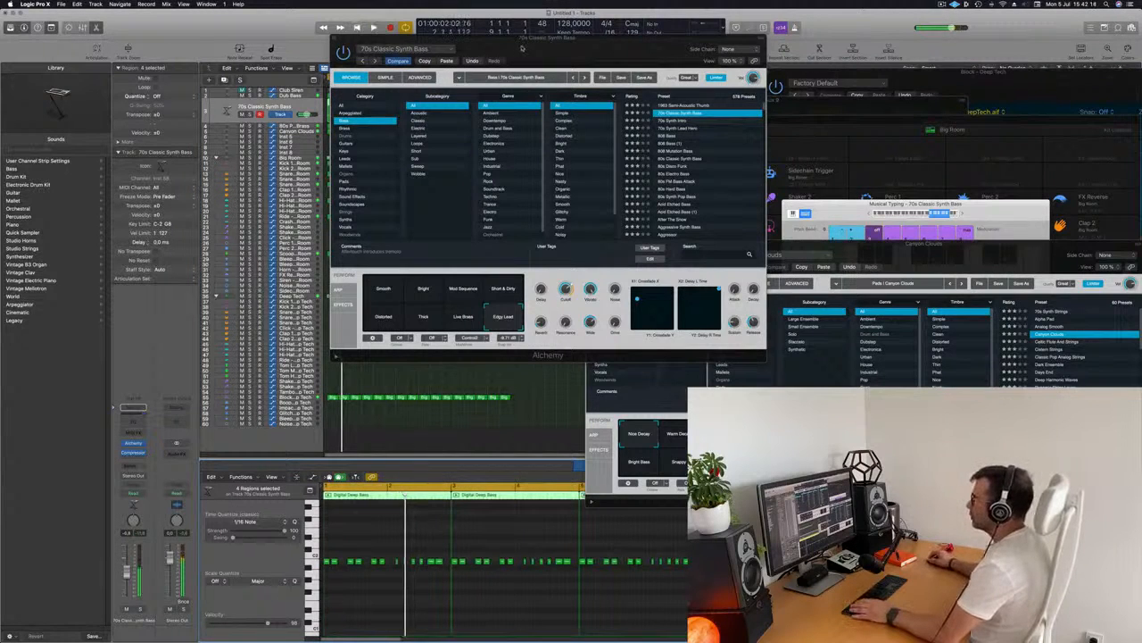
left_click_drag(516, 46, 906, 64)
left_click_drag(577, 108, 397, 555)
key("Delete")
key("space")
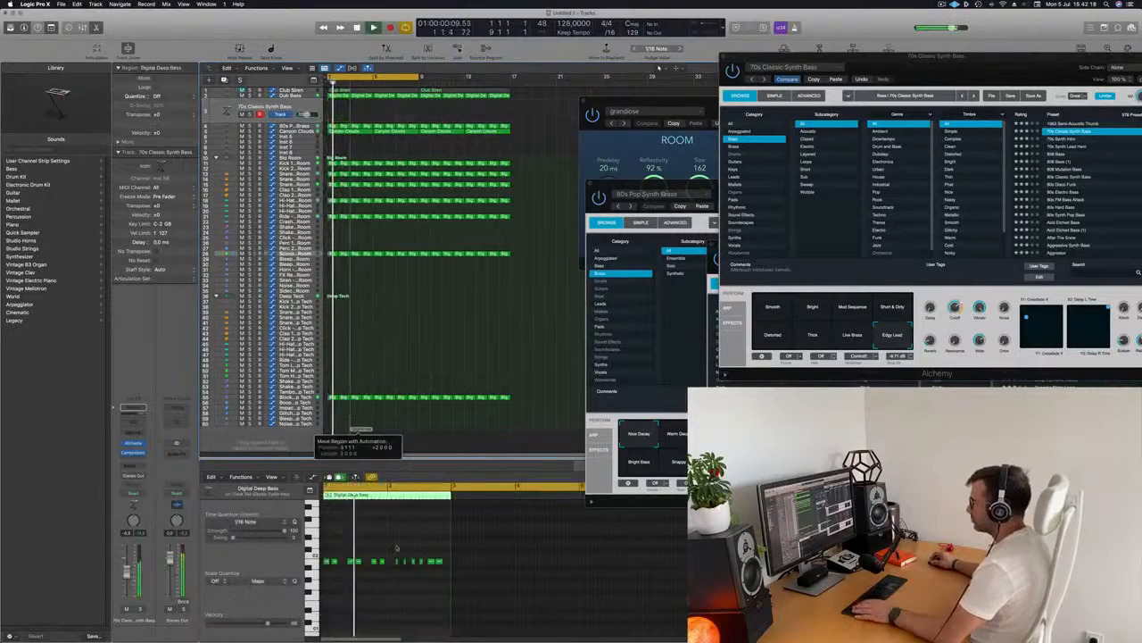
left_click_drag(357, 431, 362, 417)
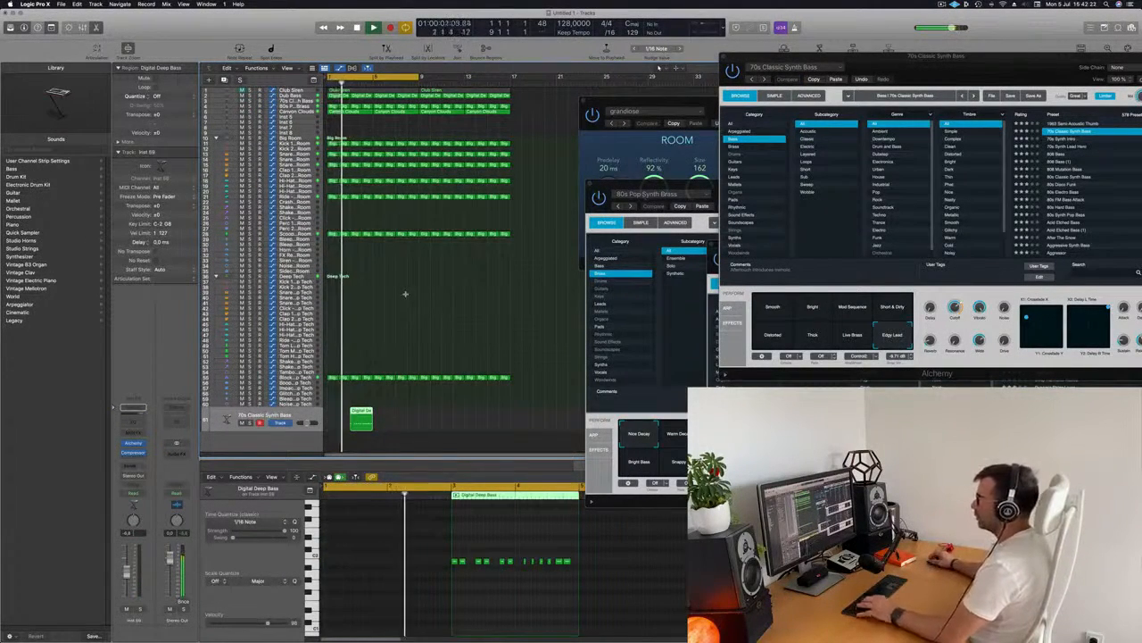
key("super+z")
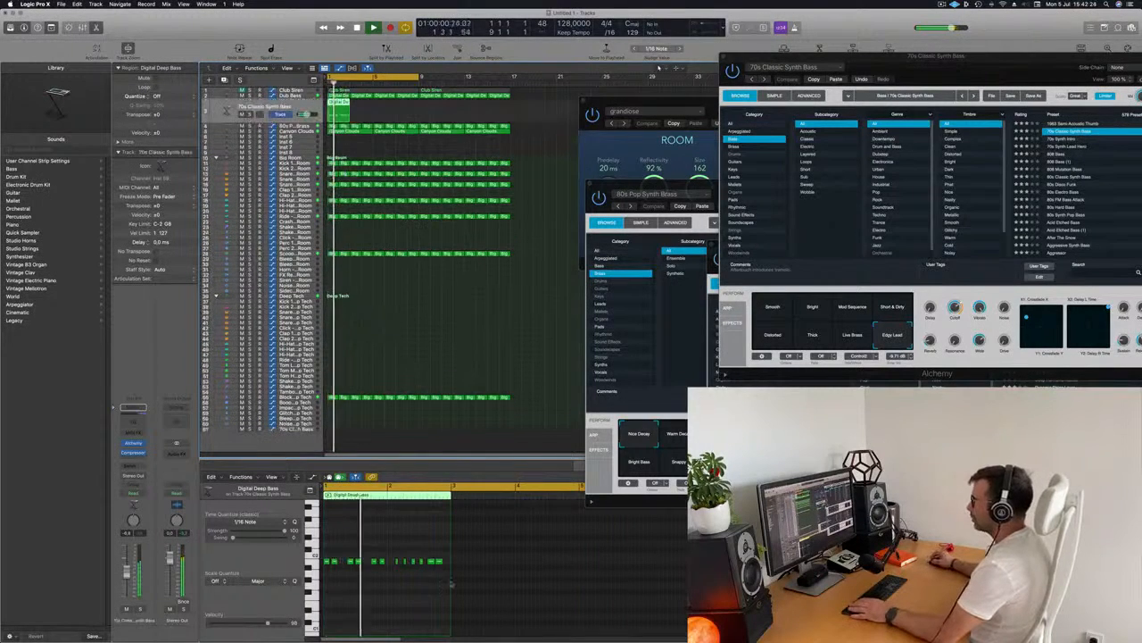
Select part of the bass notes in the piano roll and shift them earlier in the region
key("space")
left_click_drag(394, 549, 467, 579)
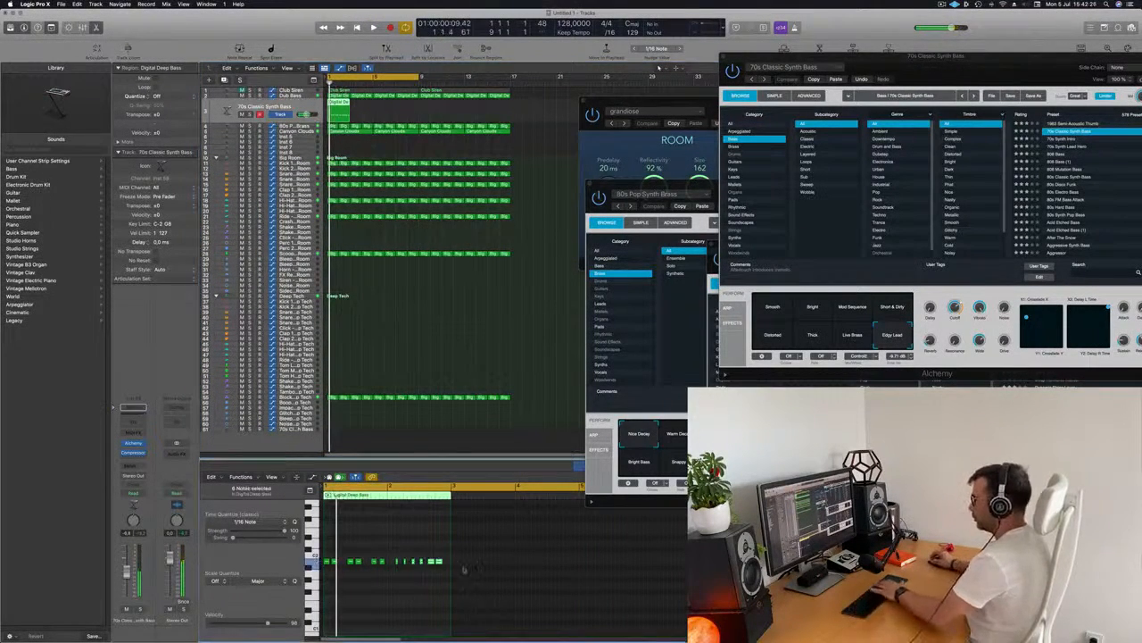
scroll(408, 557, "up", 3)
scroll(326, 565, "up", 2)
left_click_drag(328, 560, 431, 568)
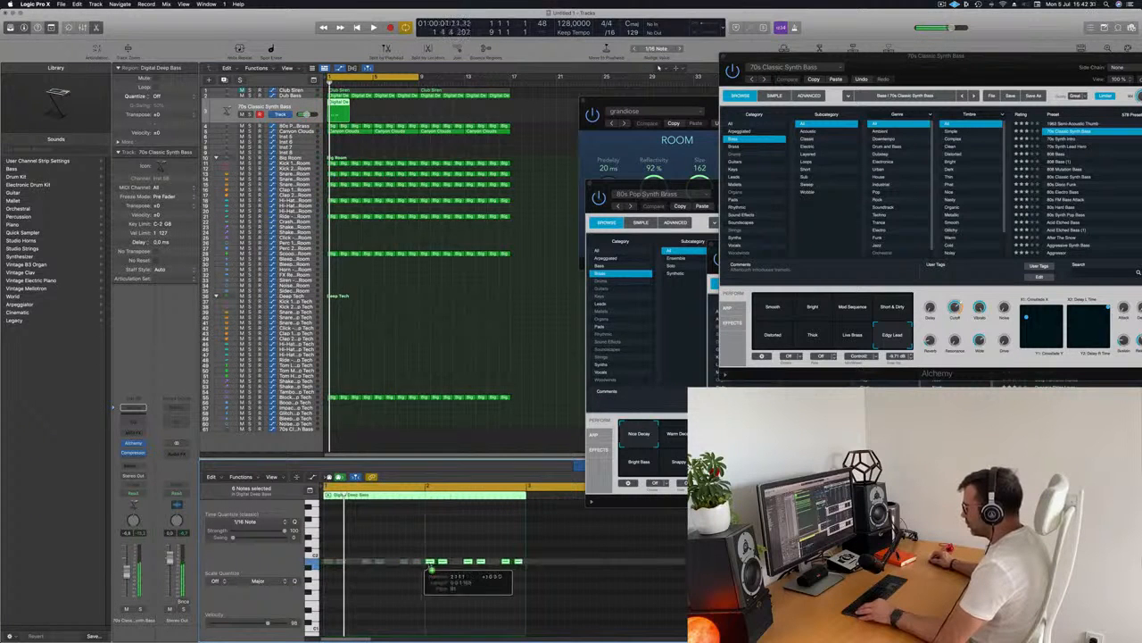
key("space")
scroll(383, 541, "down", 5)
scroll(381, 542, "up", 1)
scroll(357, 547, "right", 2)
scroll(357, 571, "up", 3)
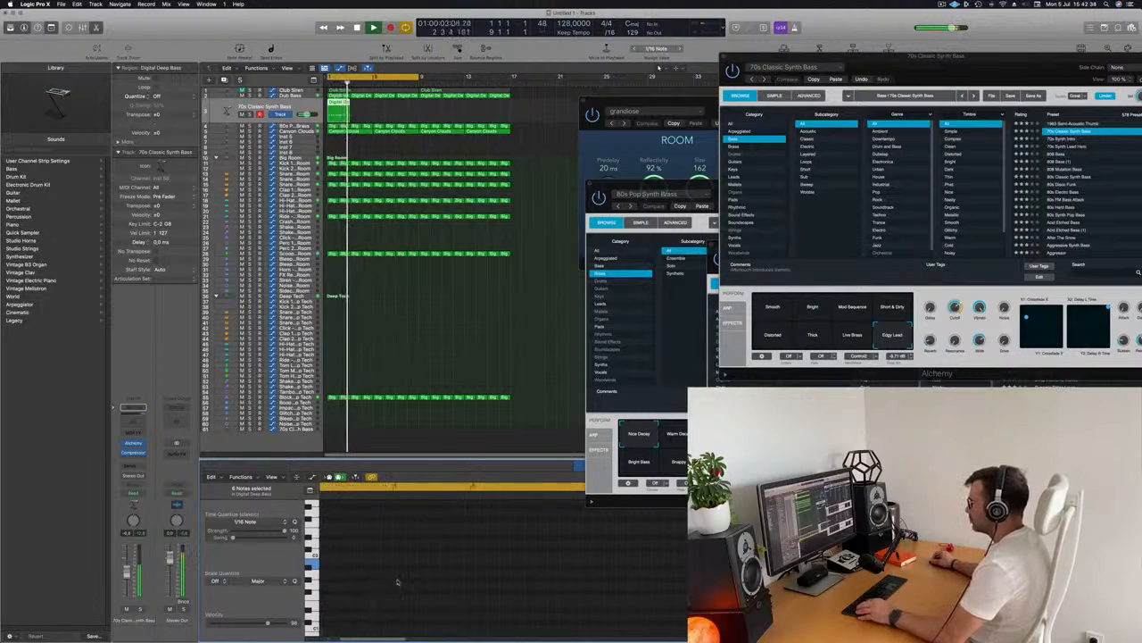
scroll(398, 581, "left", 5)
key("space")
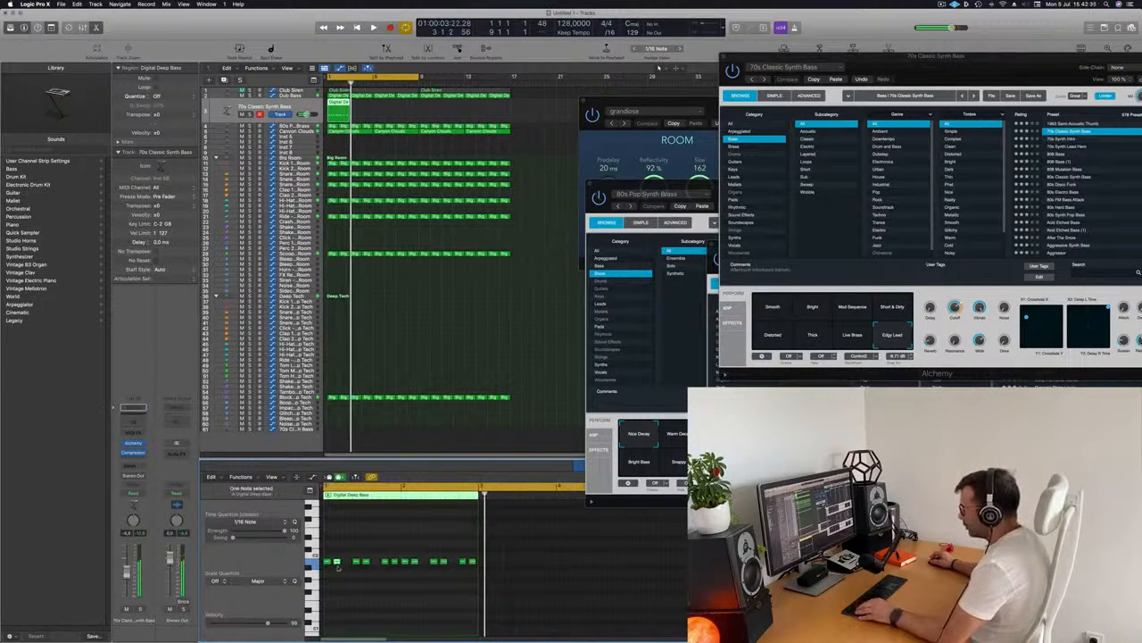
Nudge and reposition several more bass notes to refine the bass rhythm
left_click_drag(343, 567, 346, 566)
key("space")
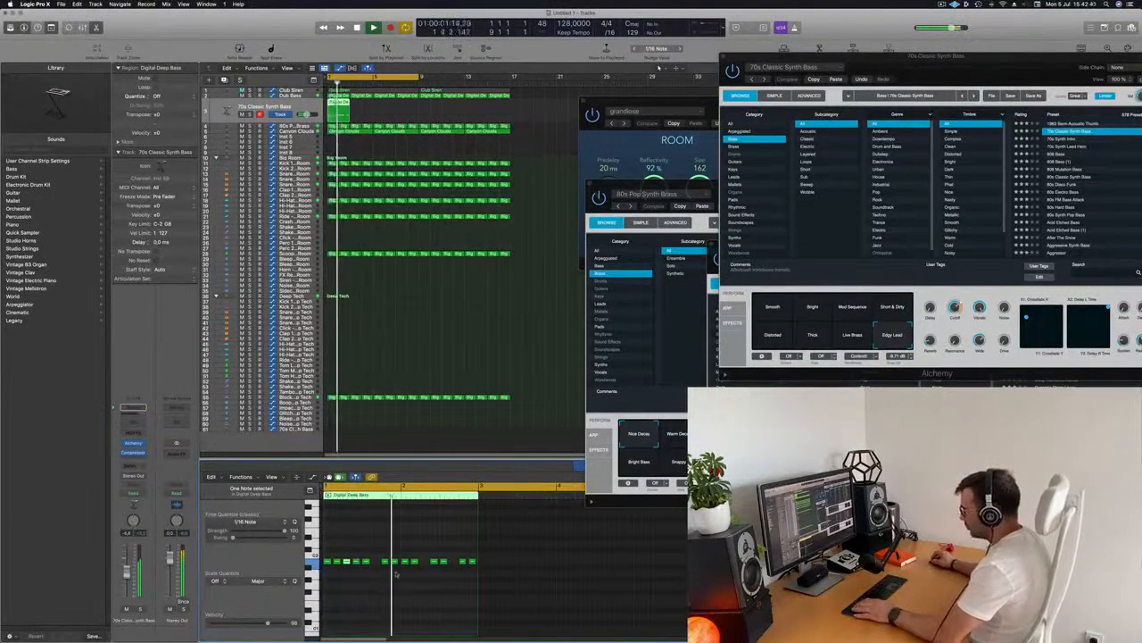
left_click_drag(373, 568, 368, 592)
key("space")
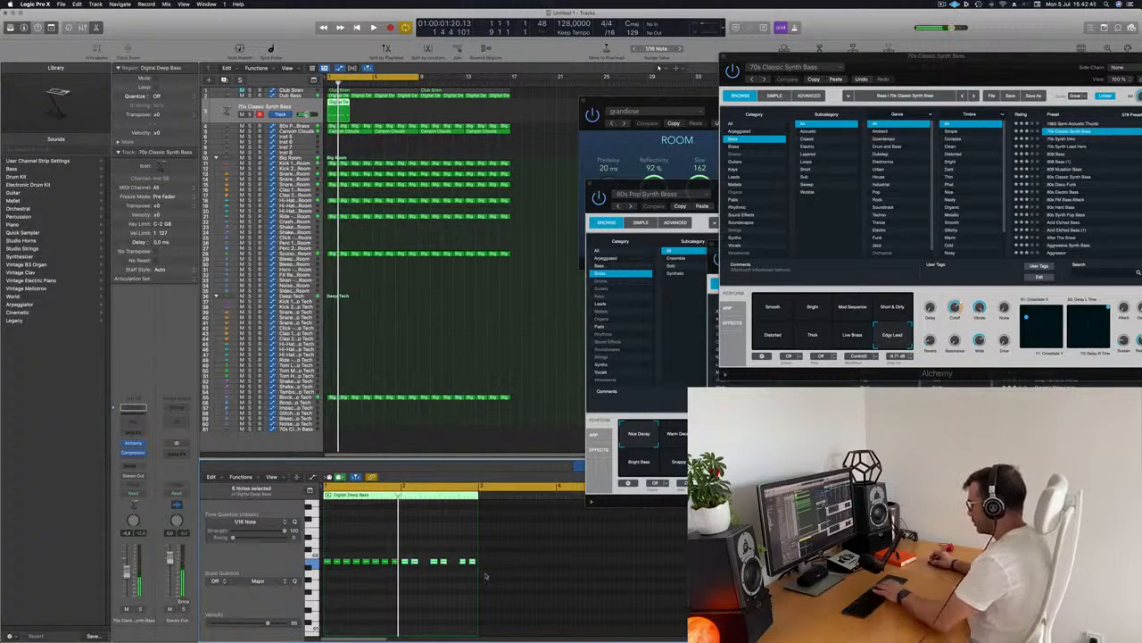
left_click_drag(446, 548, 406, 566)
key("space")
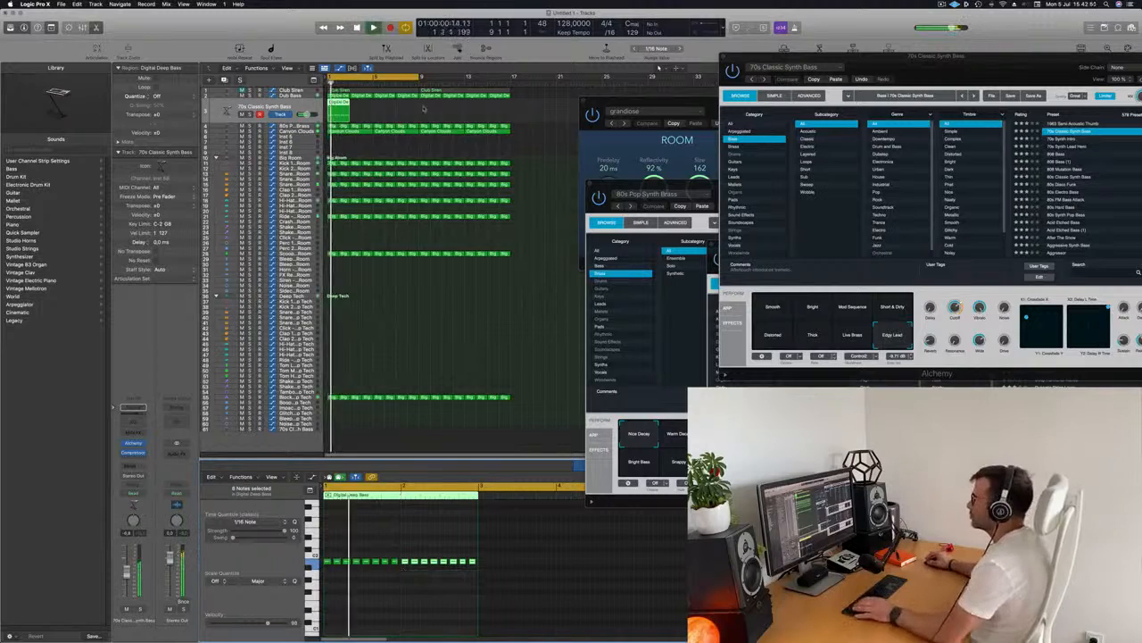
Select the reworked bass region and repeat it four times along its track
left_click_drag(424, 108, 312, 114)
key("super+r")
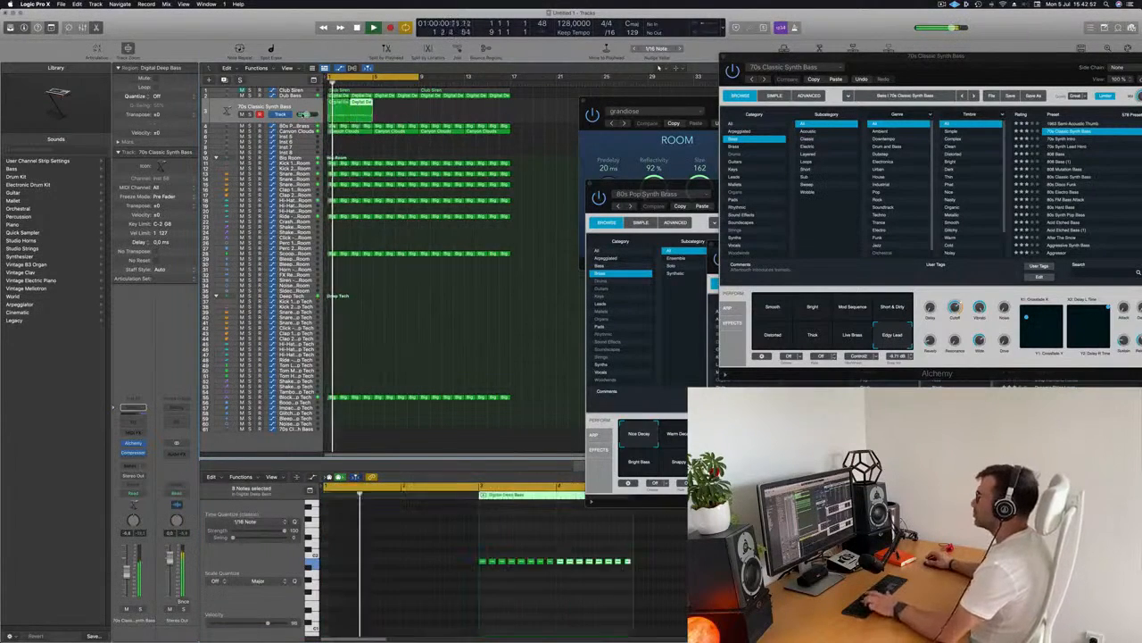
key("super+r")
key("super+r")
key("super+r")
key("super+r")
key("super+r")
key("super+r")
key("space")
left_click_drag(850, 82, 847, 82)
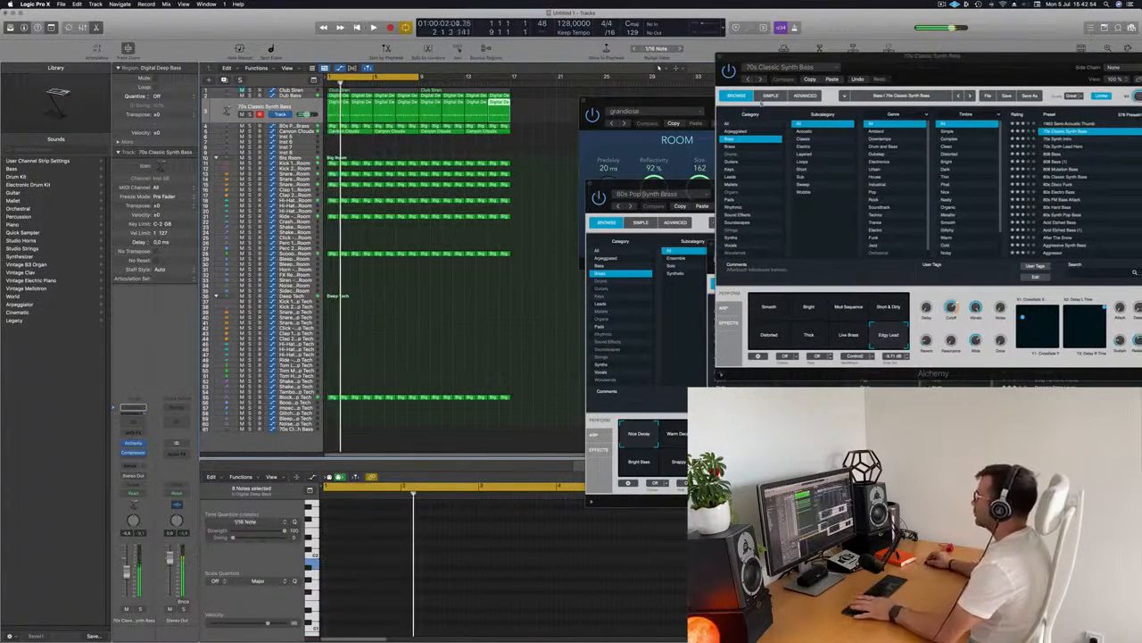
Try several Alchemy performance variations on the new bass and select Smooth
left_click_drag(954, 64, 742, 107)
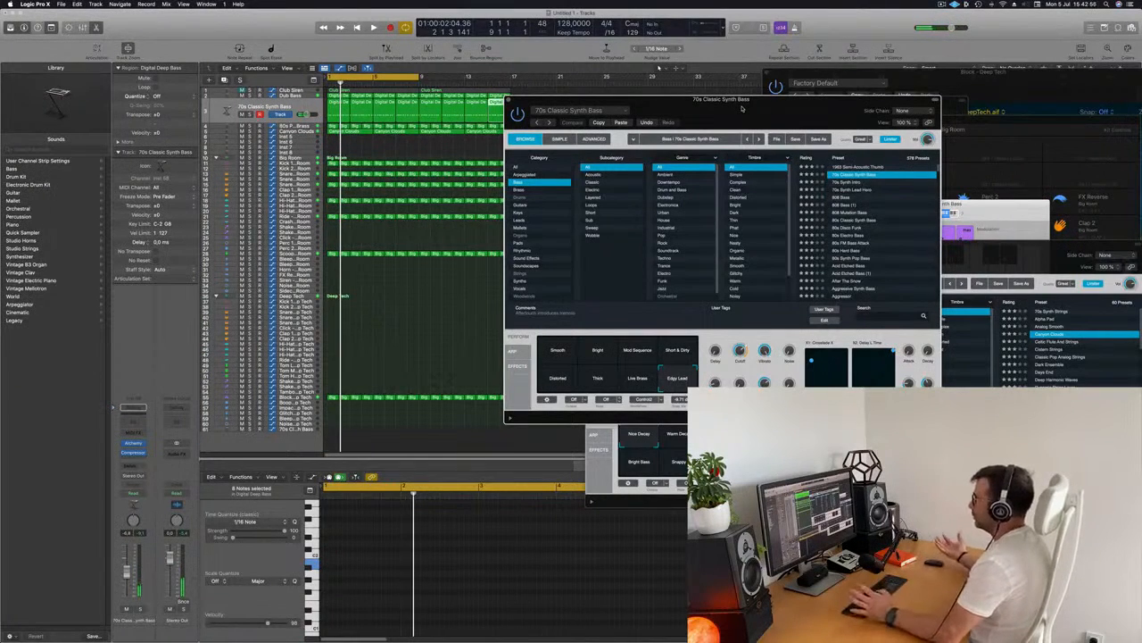
left_click_drag(742, 107, 716, 127)
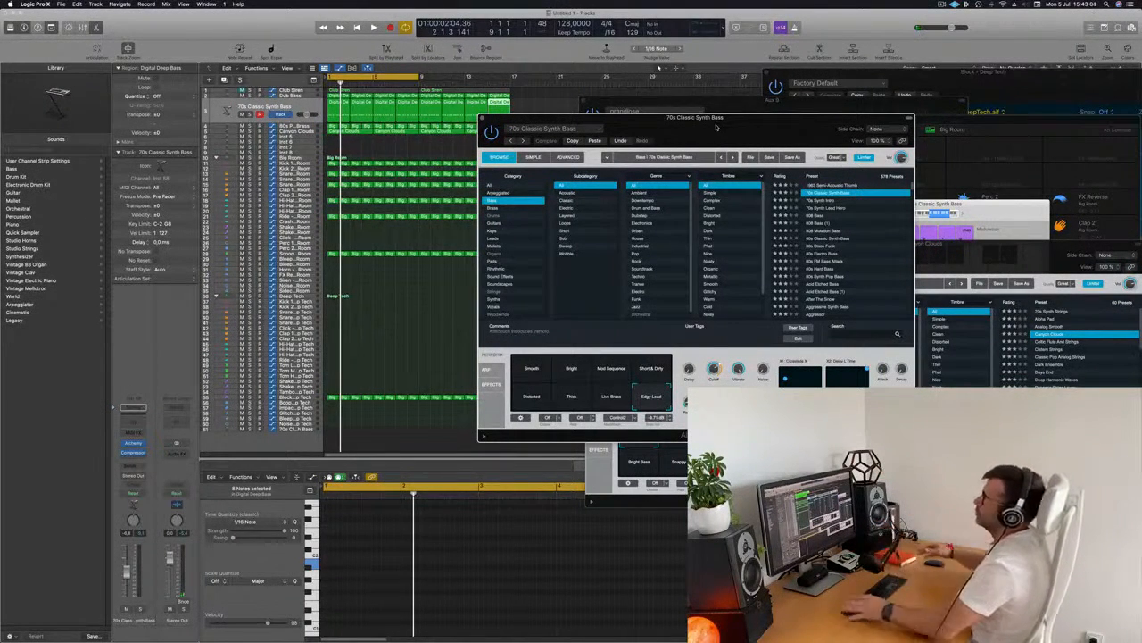
left_click_drag(716, 127, 711, 127)
key("space")
left_click_drag(706, 125, 700, 123)
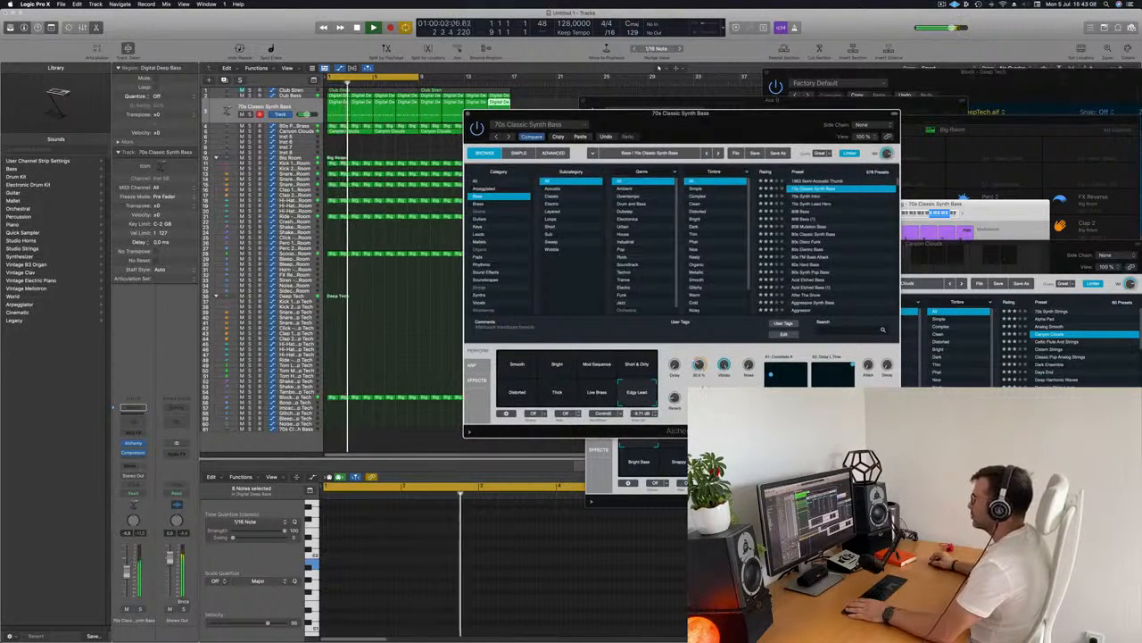
left_click(499, 101)
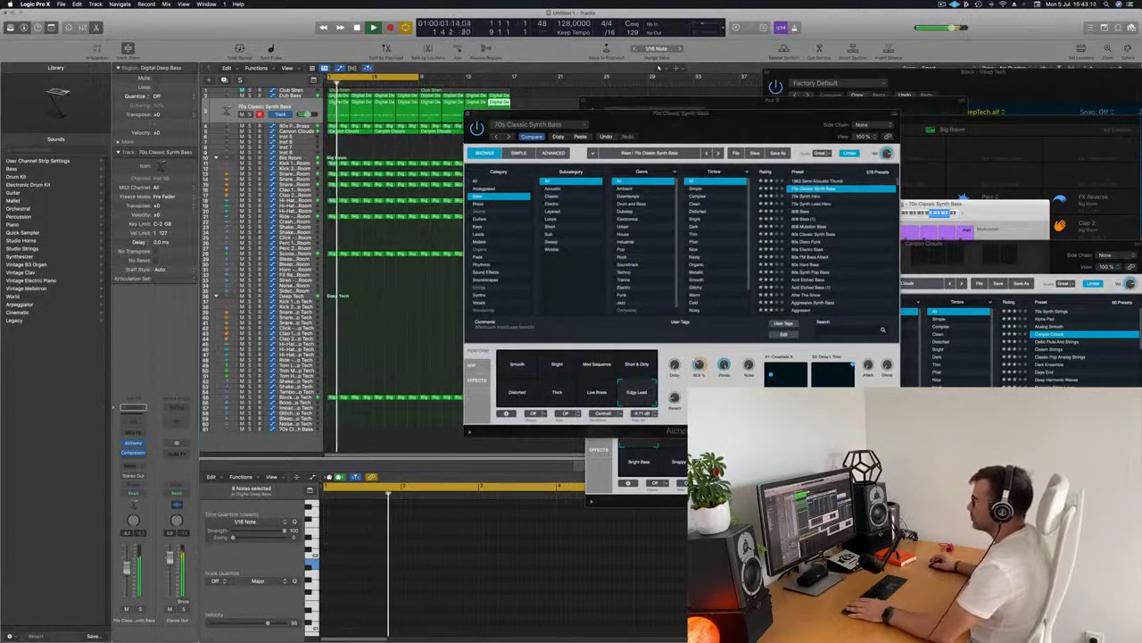
left_click(635, 366)
left_click(596, 395)
left_click(567, 399)
left_click(524, 368)
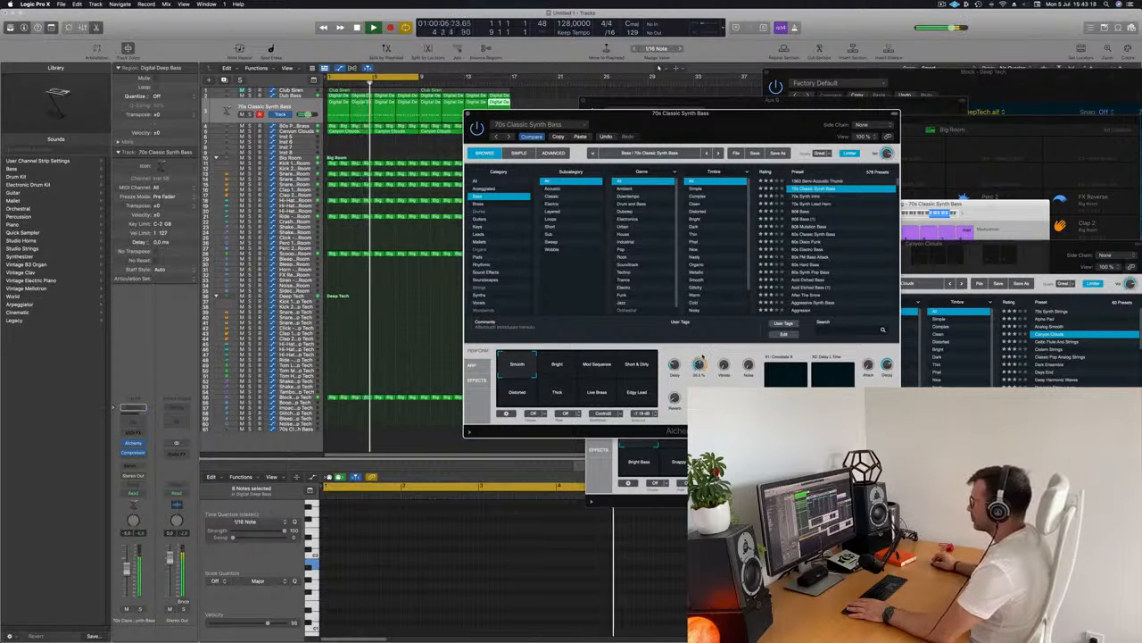
Audition Alchemy bass presets from 1963 Semi-Acoustic Thumb through 80s Disco Funk
left_click_drag(127, 576, 127, 579)
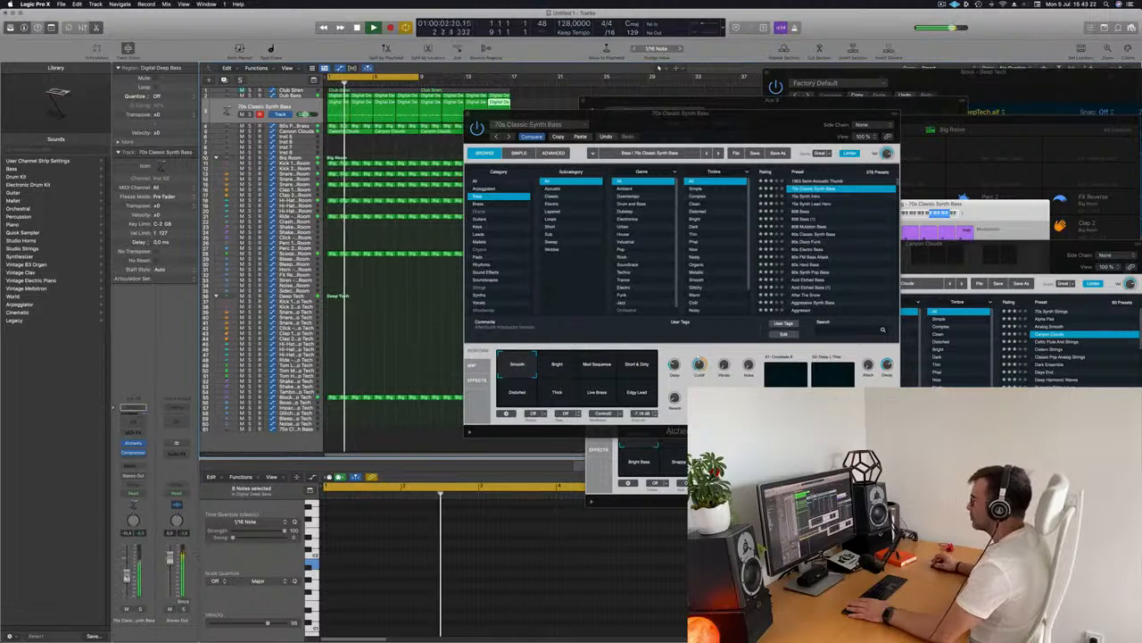
left_click_drag(735, 124, 643, 124)
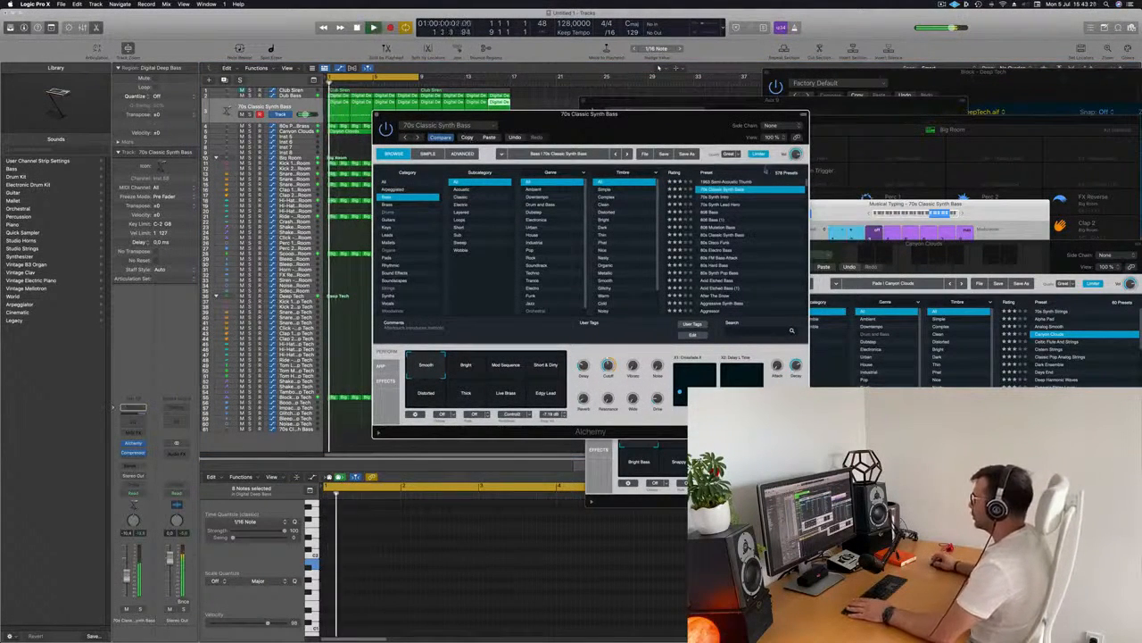
left_click(734, 182)
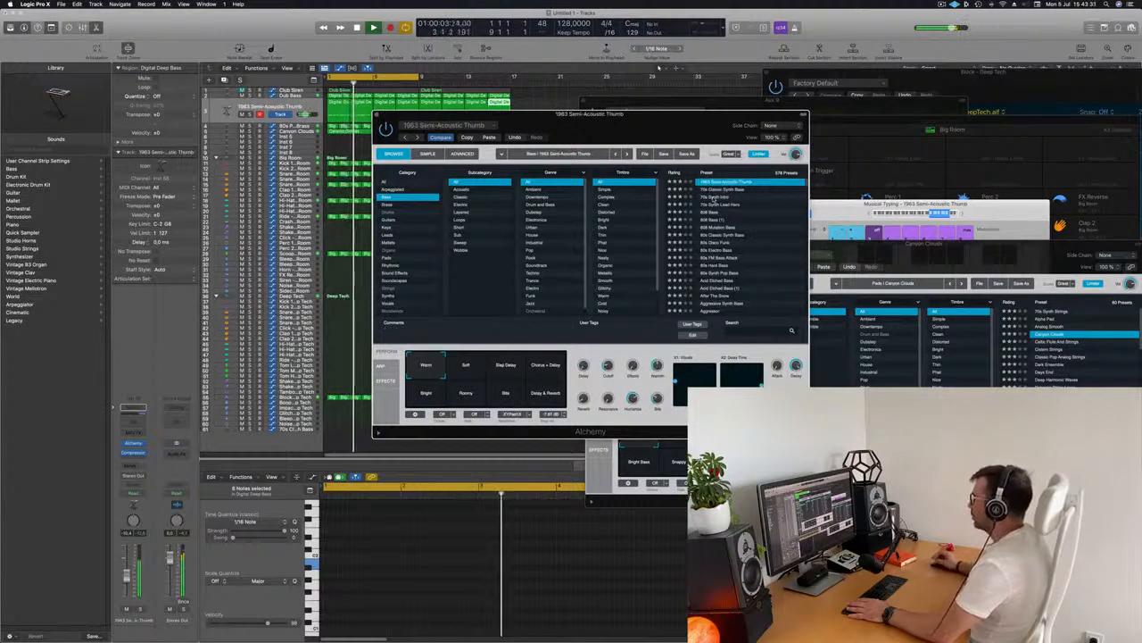
left_click(716, 196)
left_click_drag(683, 141, 721, 182)
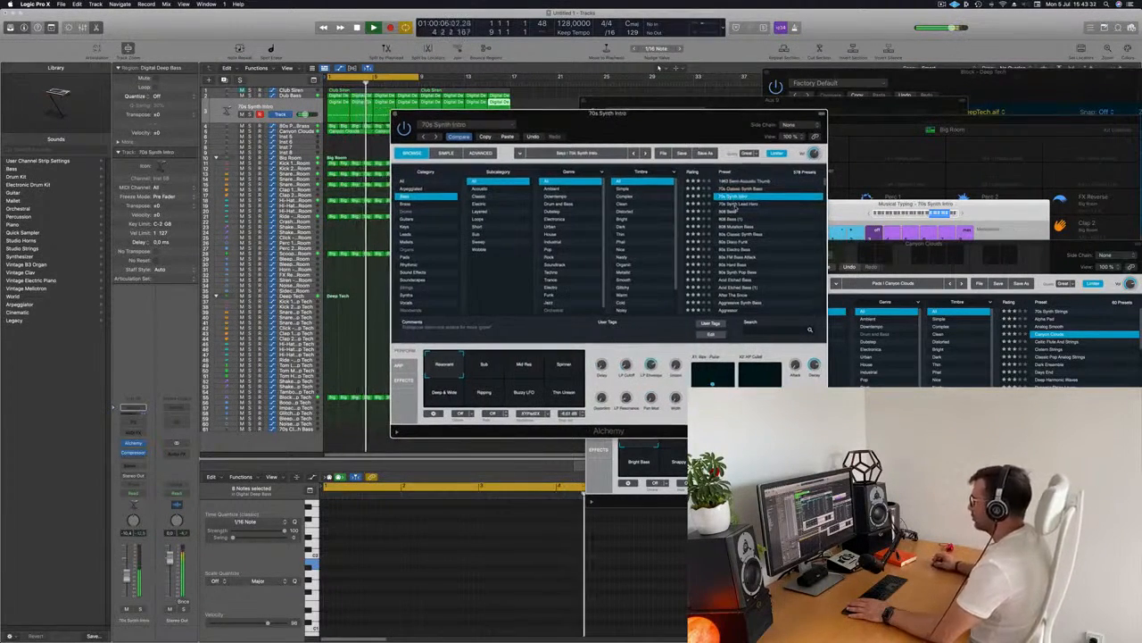
left_click(735, 204)
left_click(783, 211)
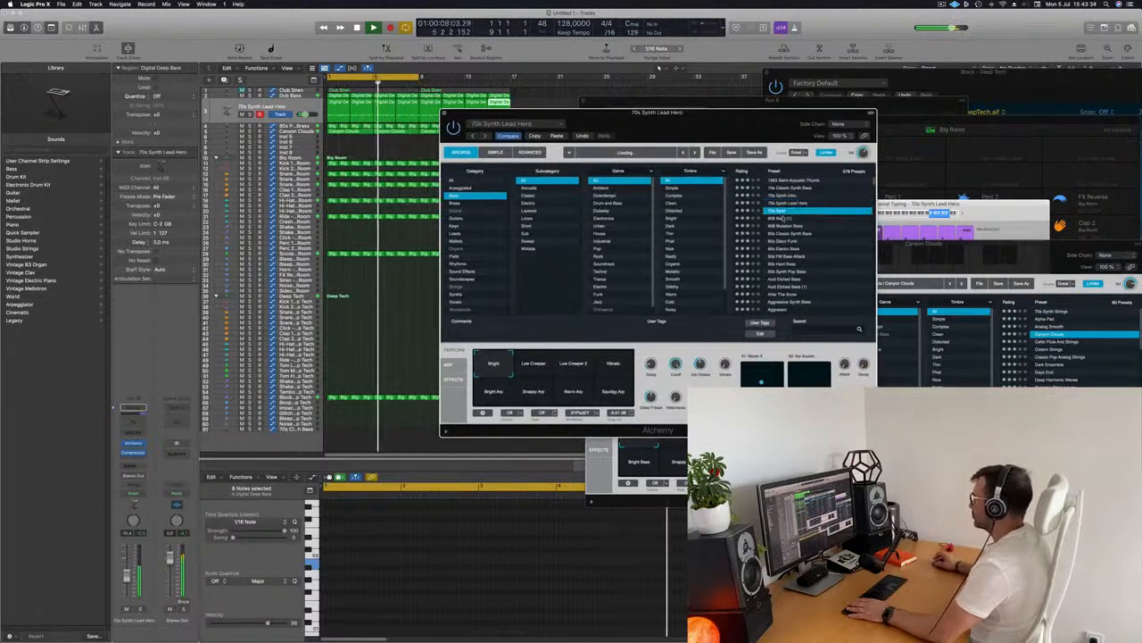
left_click(791, 234)
left_click(790, 241)
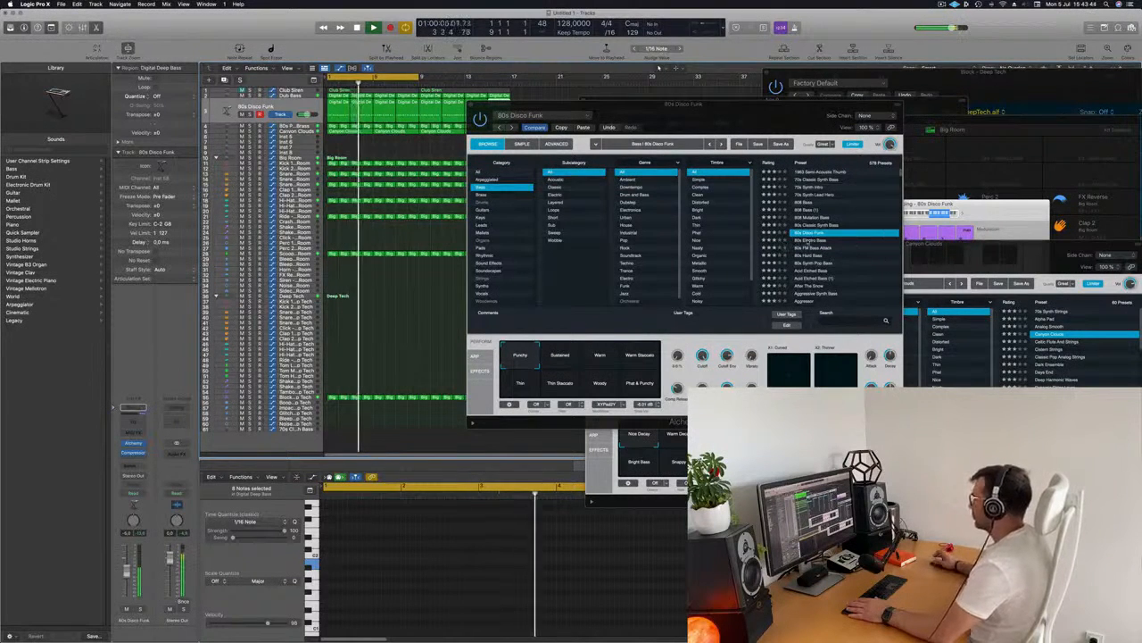
Continue through the Alchemy bass presets and load Agile Synth Bass
left_click(809, 241)
left_click(811, 248)
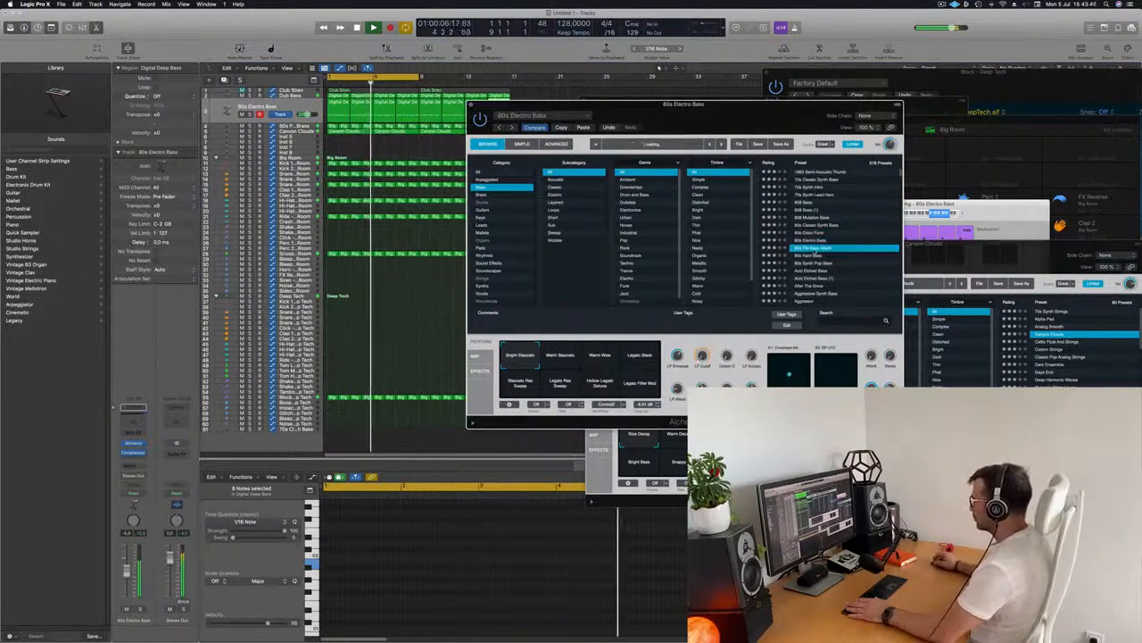
left_click(814, 256)
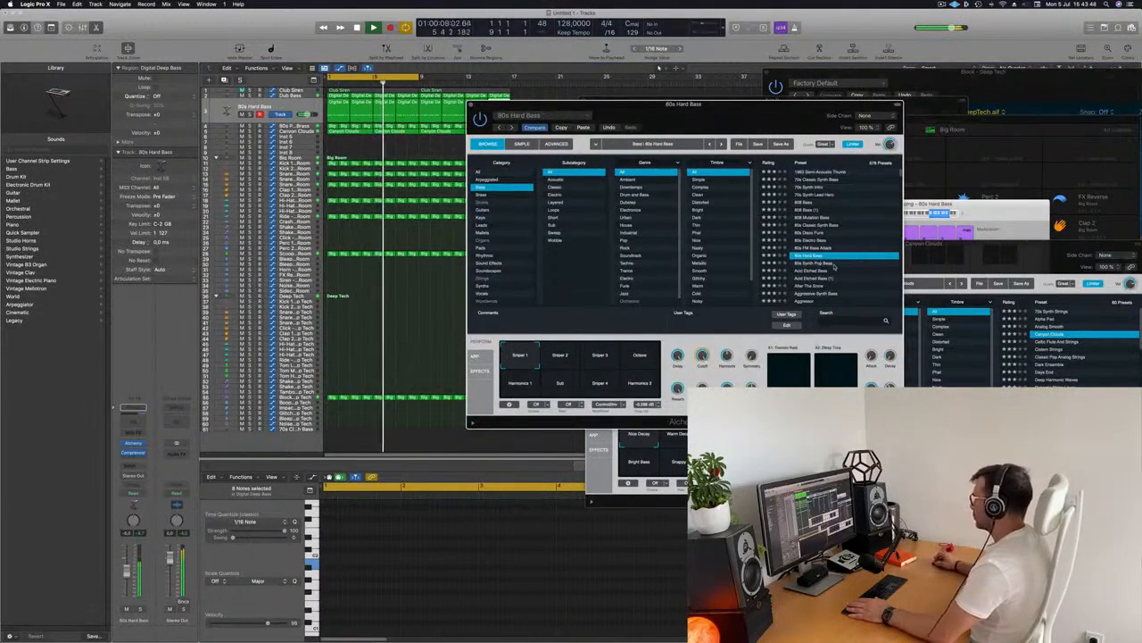
scroll(812, 255, "down", 1)
left_click(811, 243)
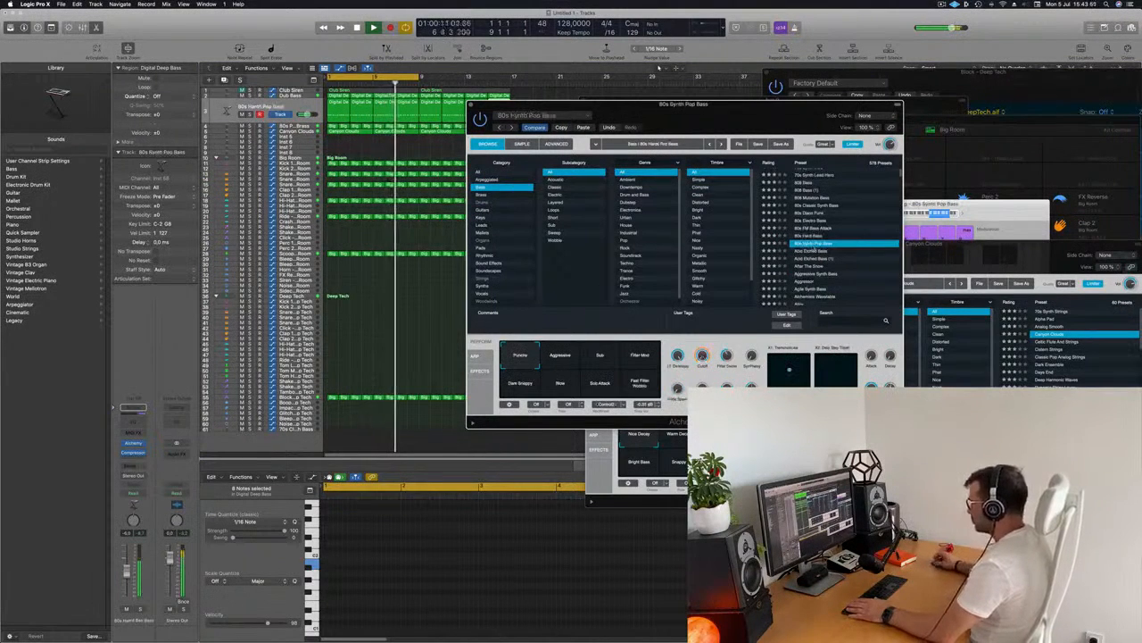
left_click(821, 252)
scroll(855, 263, "down", 1)
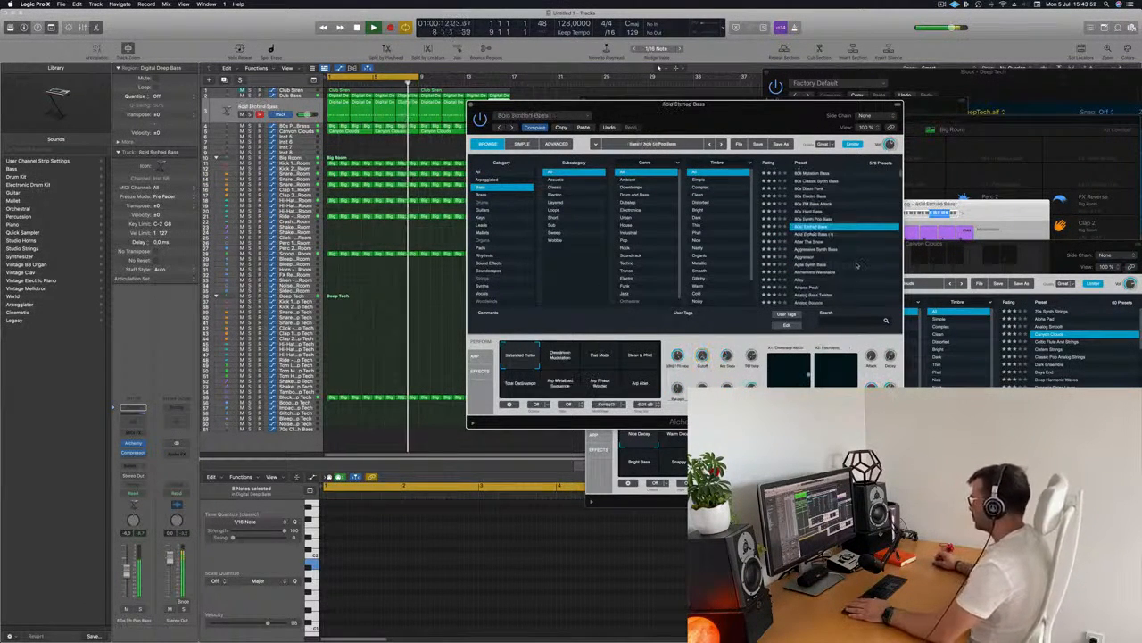
left_click(814, 249)
scroll(817, 251, "down", 1)
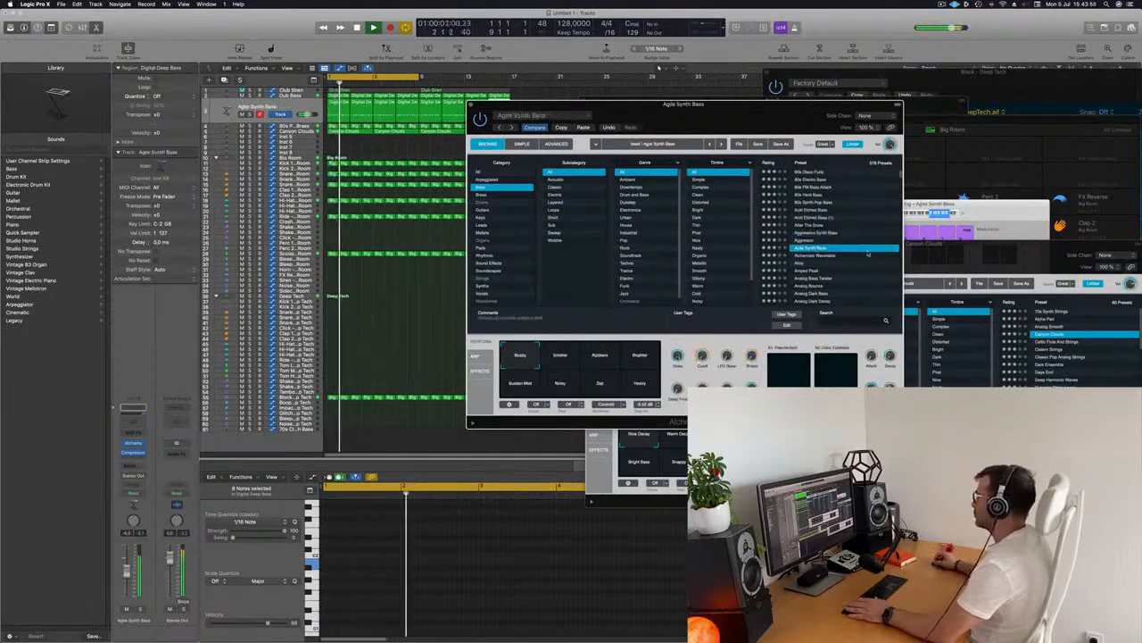
left_click(813, 249)
scroll(815, 251, "down", 1)
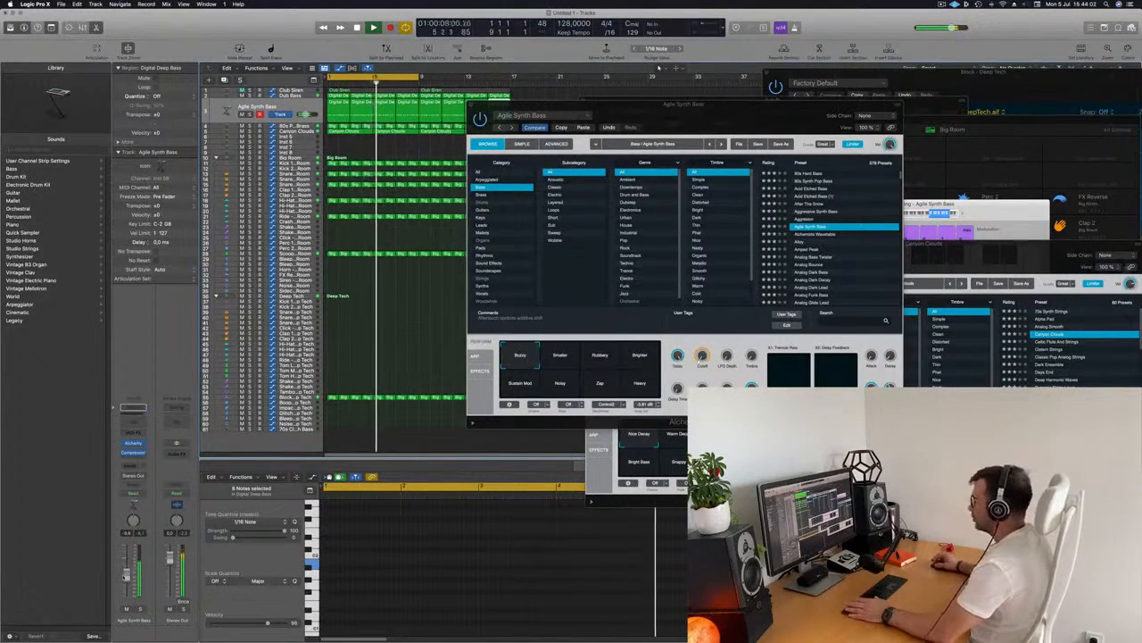
left_click(705, 332)
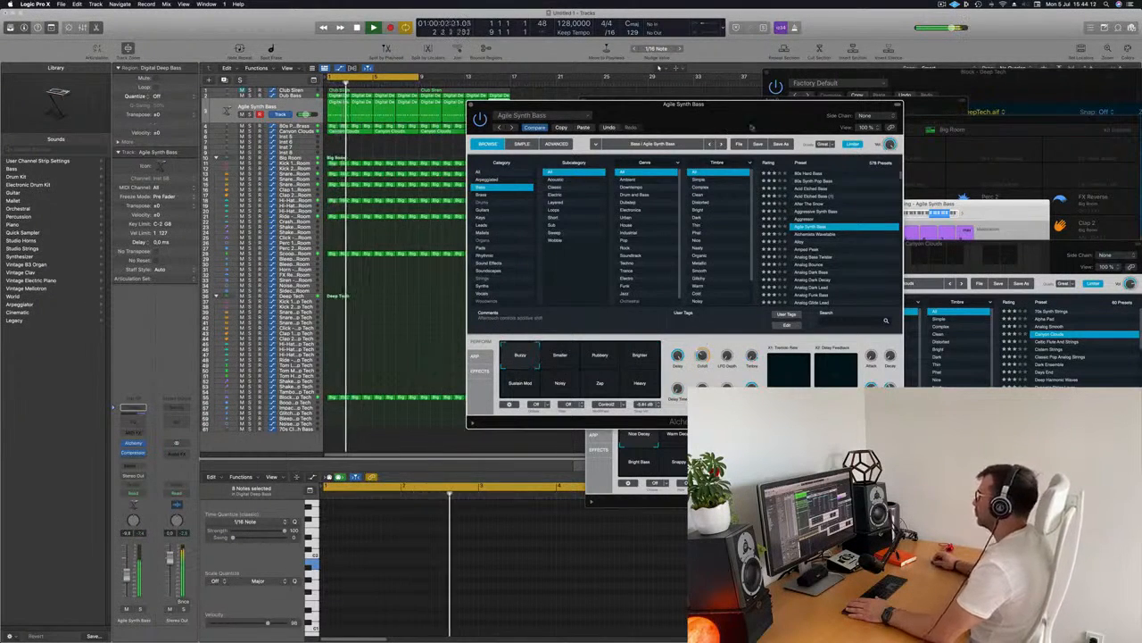
left_click_drag(730, 126, 790, 132)
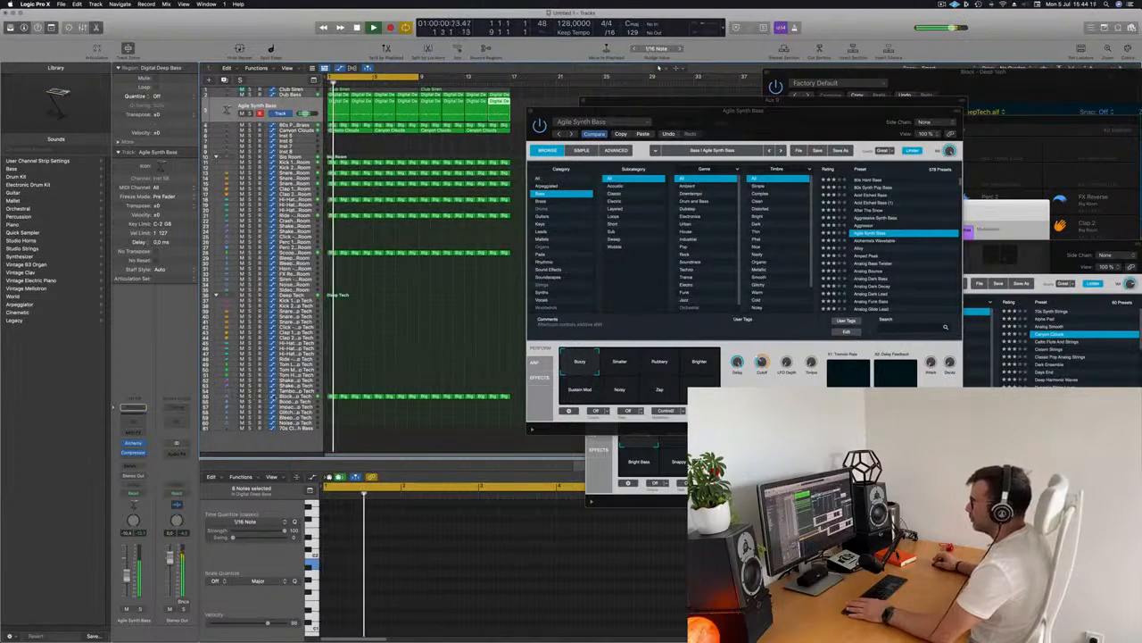
Mute the Block - Deep Tech drum track
left_click(294, 396)
key("m")
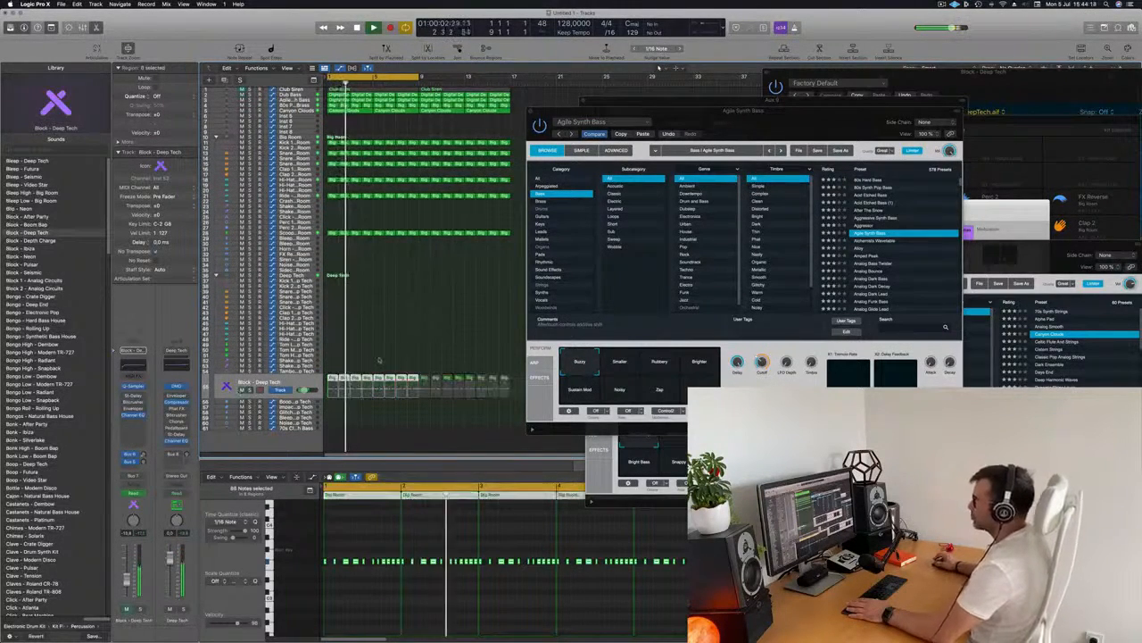
key("super+Right")
key("super+Right")
key("super+Right")
Extend the cycle region to cover 16 bars, from bar 1 to bar 17, and return the playhead to the start
left_click_drag(817, 116, 1076, 240)
key("super+Left")
left_click(449, 281)
key("super+Left")
key("super+Left")
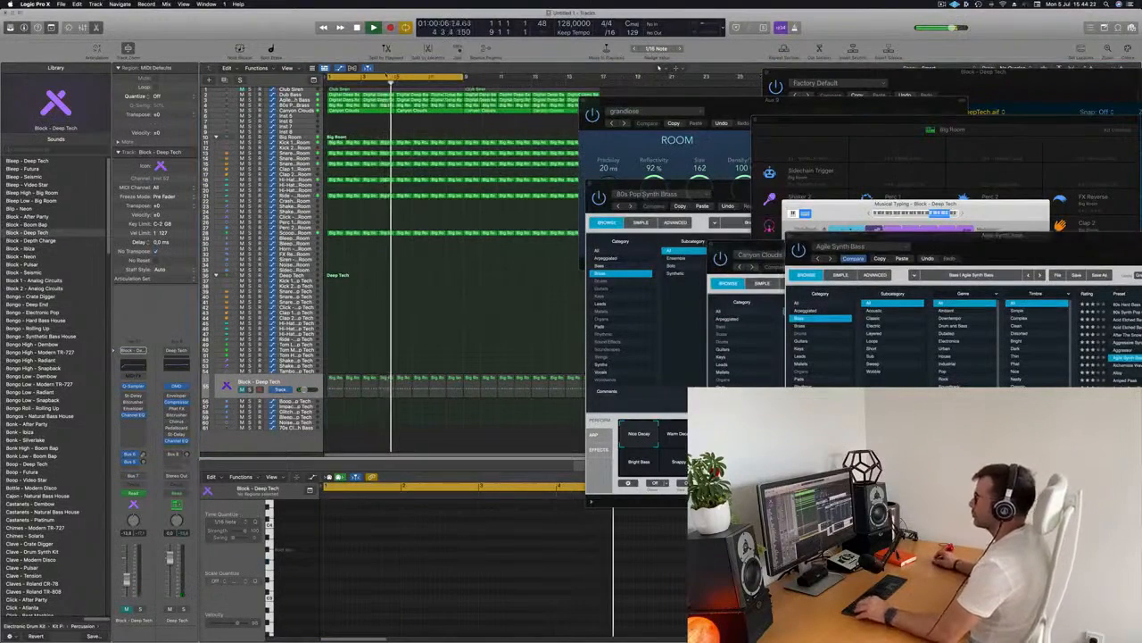
left_click_drag(667, 101, 880, 128)
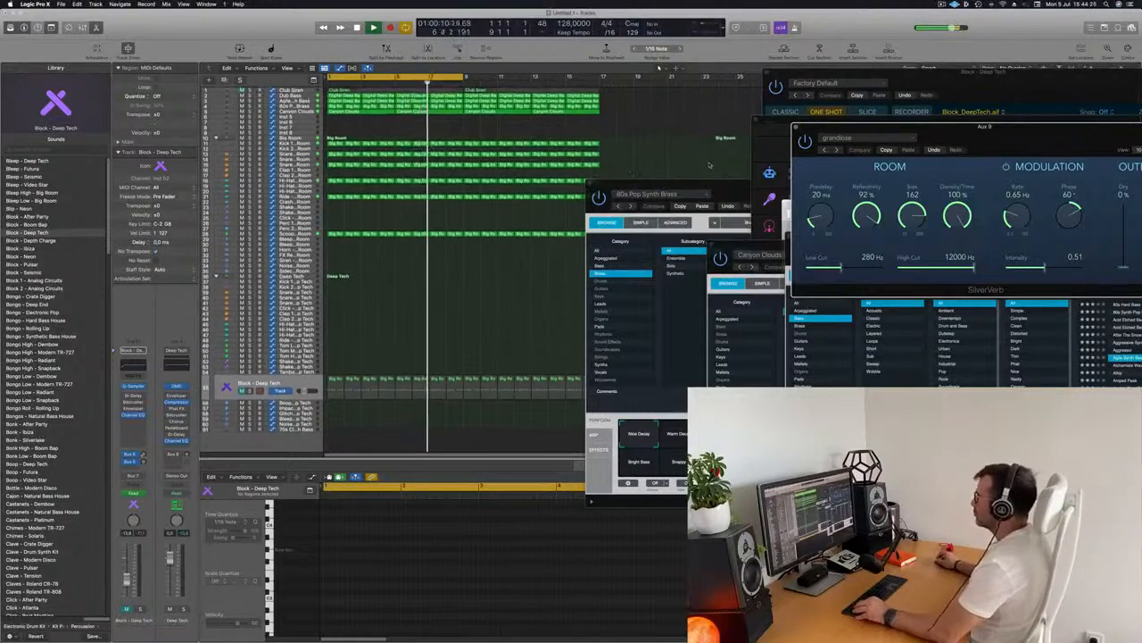
left_click_drag(678, 184, 1112, 147)
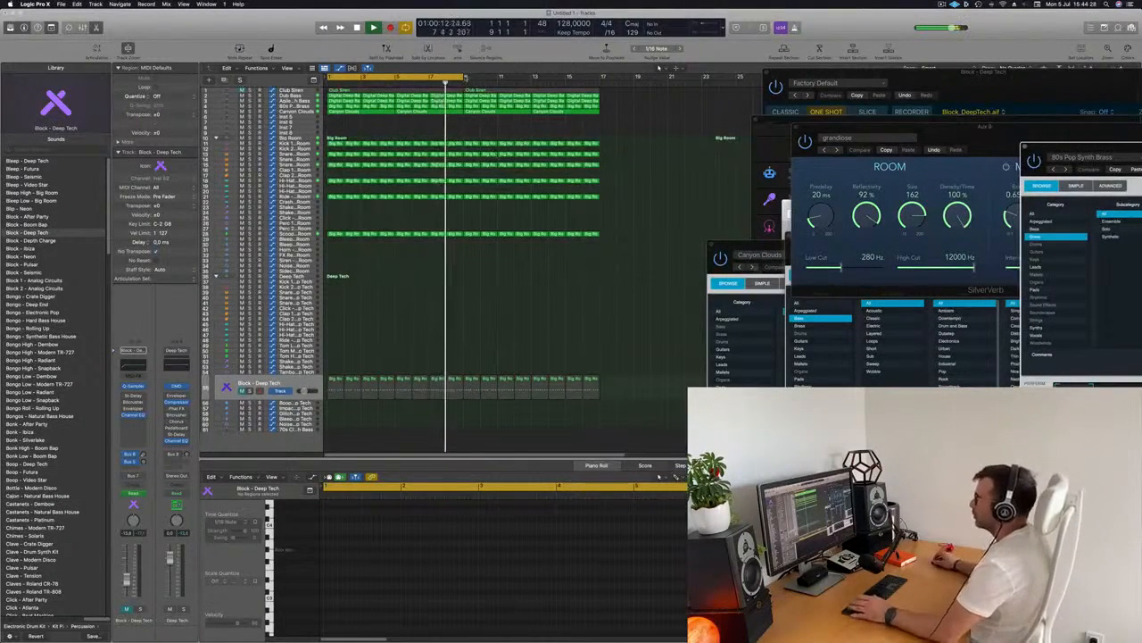
left_click_drag(462, 77, 599, 90)
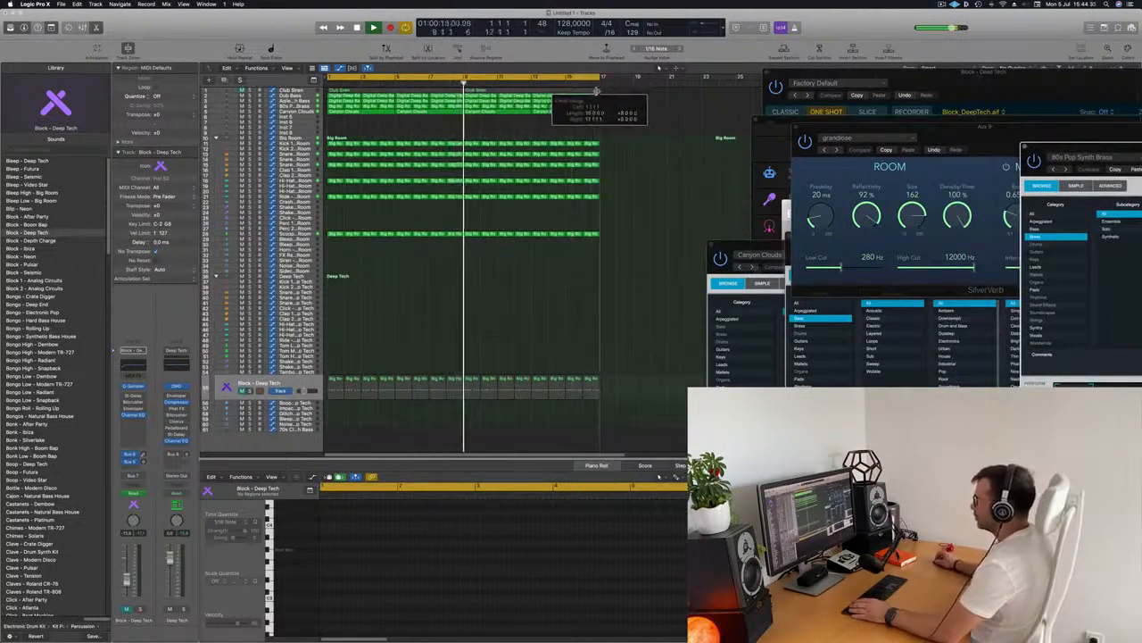
key("Return")
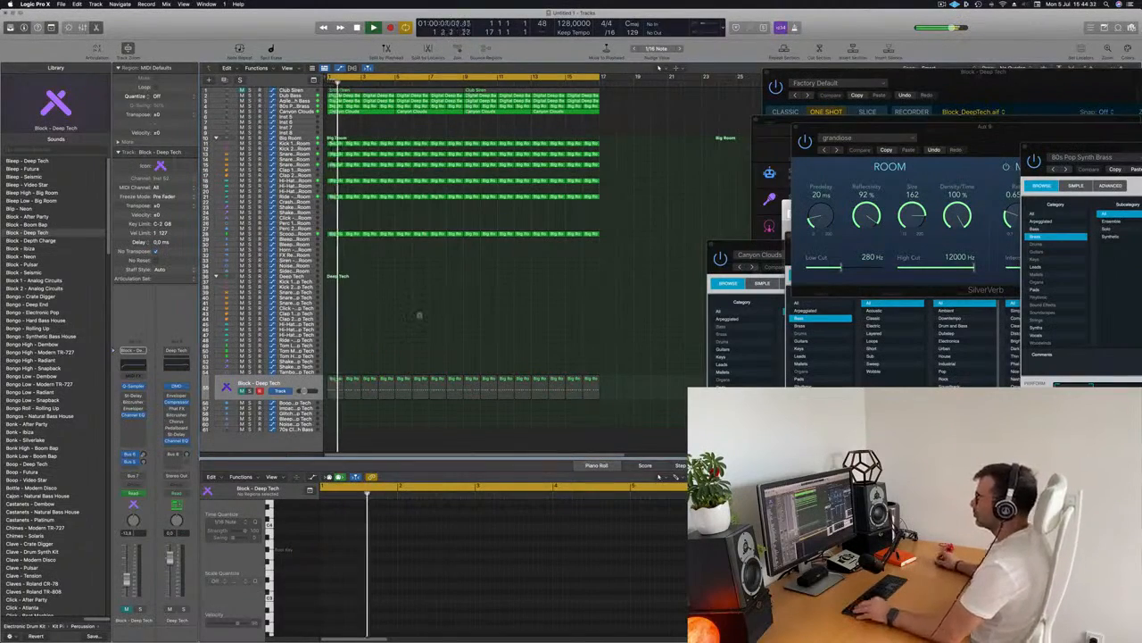
scroll(448, 319, "up", 2)
scroll(448, 319, "up", 4)
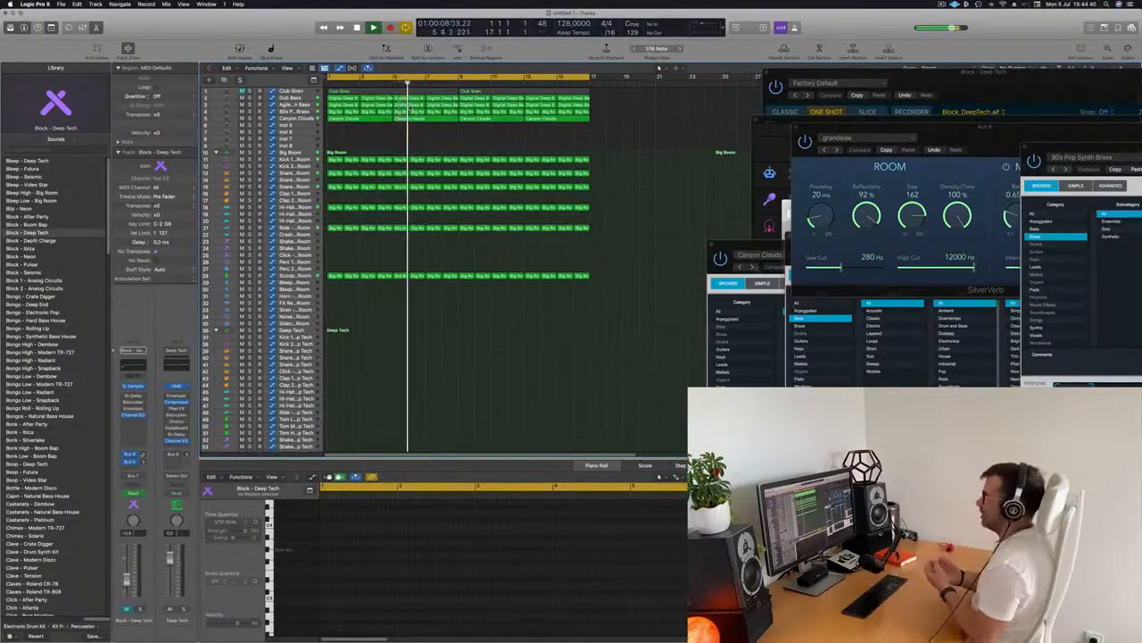
Select all regions and name them by their tracks
key("super+a")
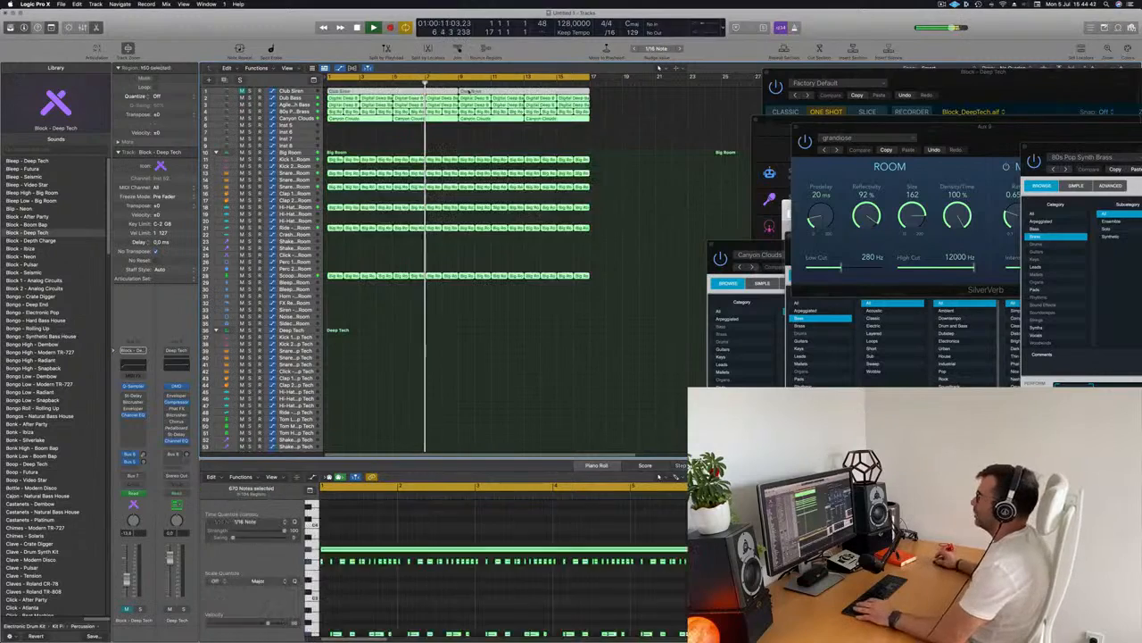
right_click(482, 91)
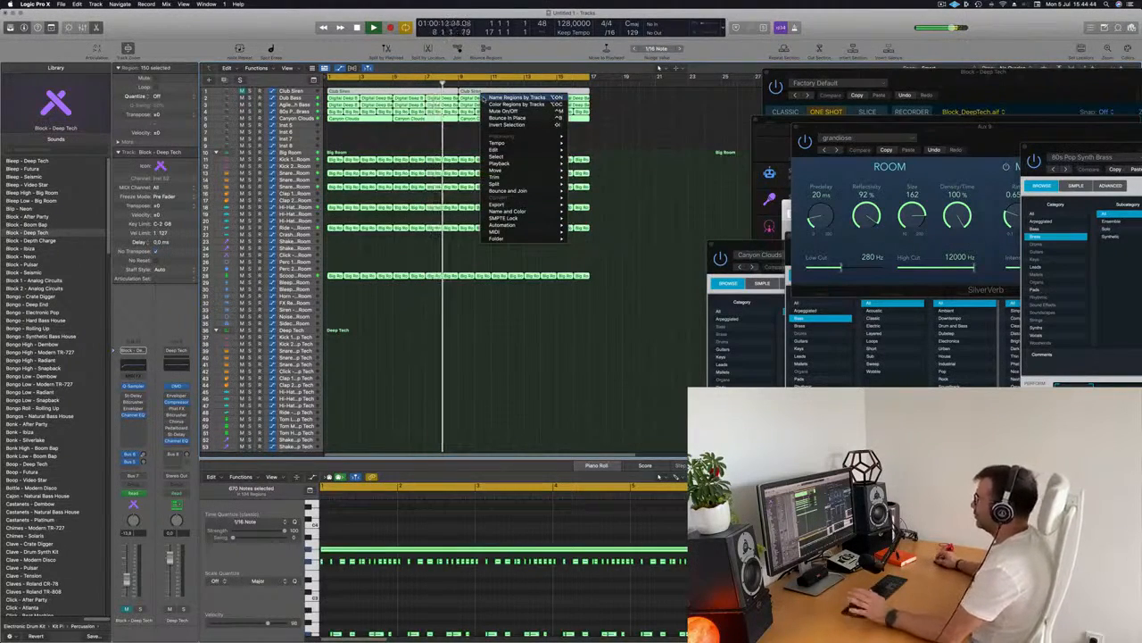
left_click(516, 97)
left_click(425, 136)
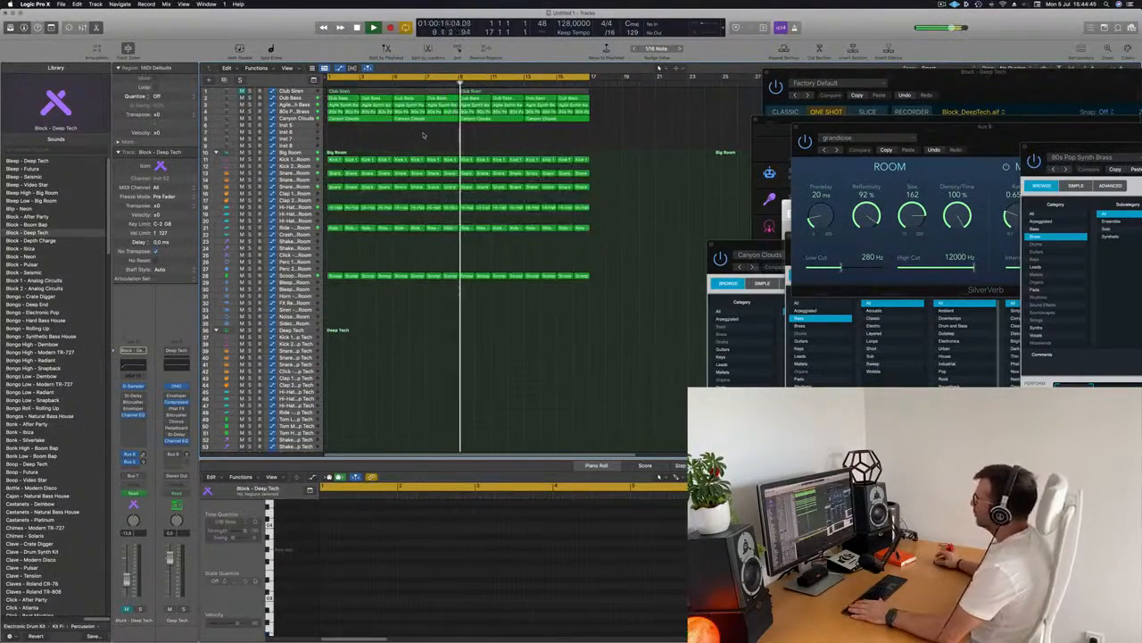
Play the arrangement and review the Club Siren track's regions
left_click(242, 91)
key("space")
key("space")
left_click(291, 91)
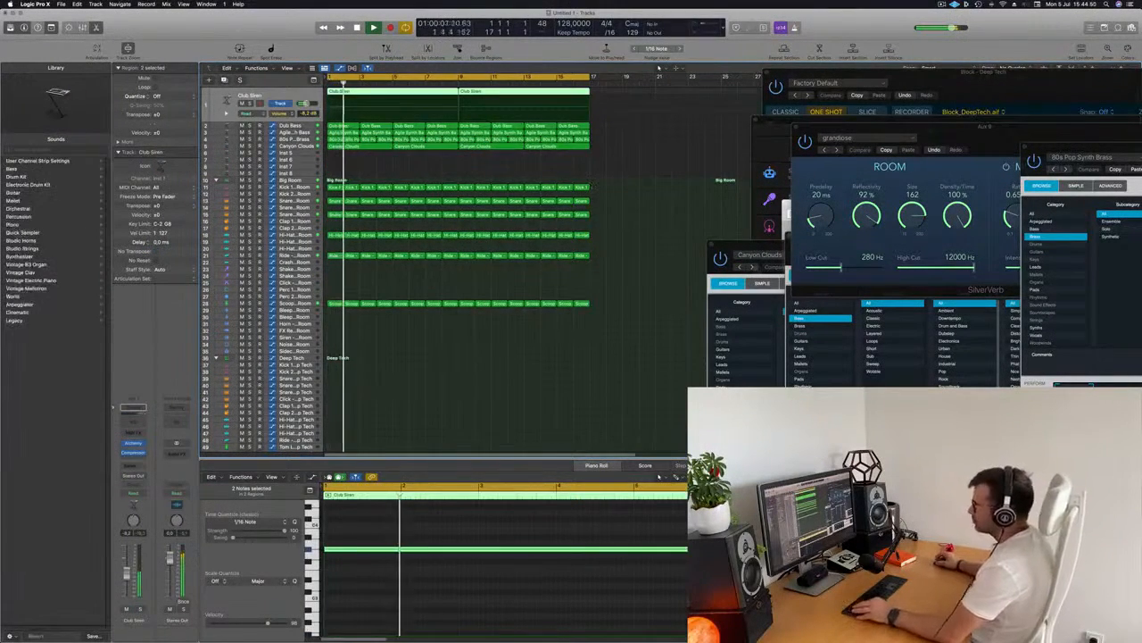
key("super+Left")
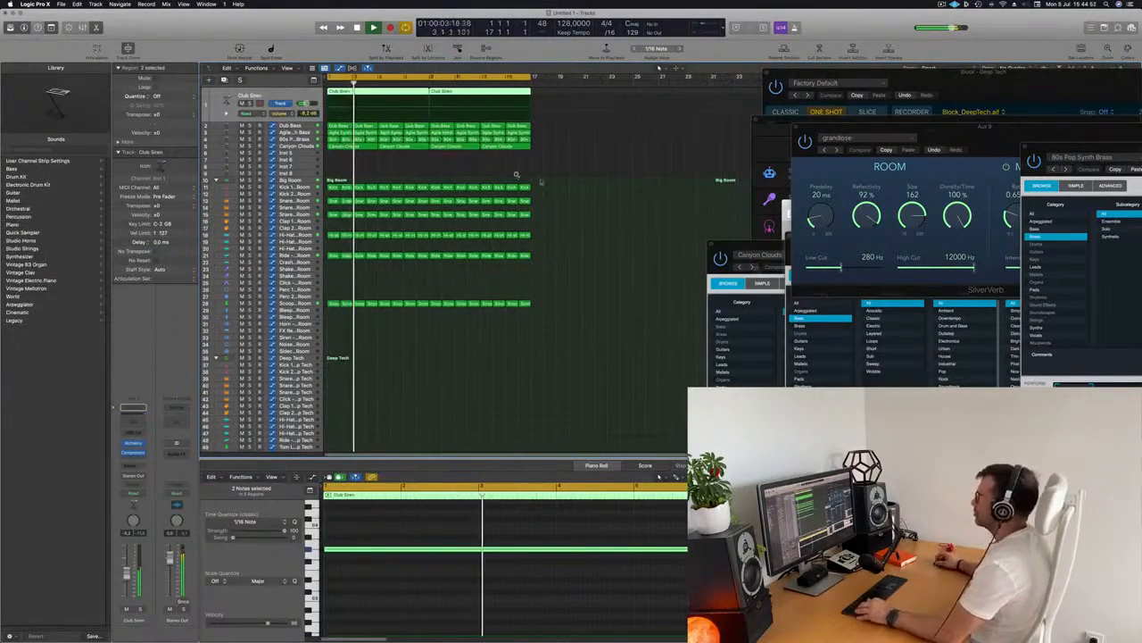
key("super+Right")
left_click(439, 169)
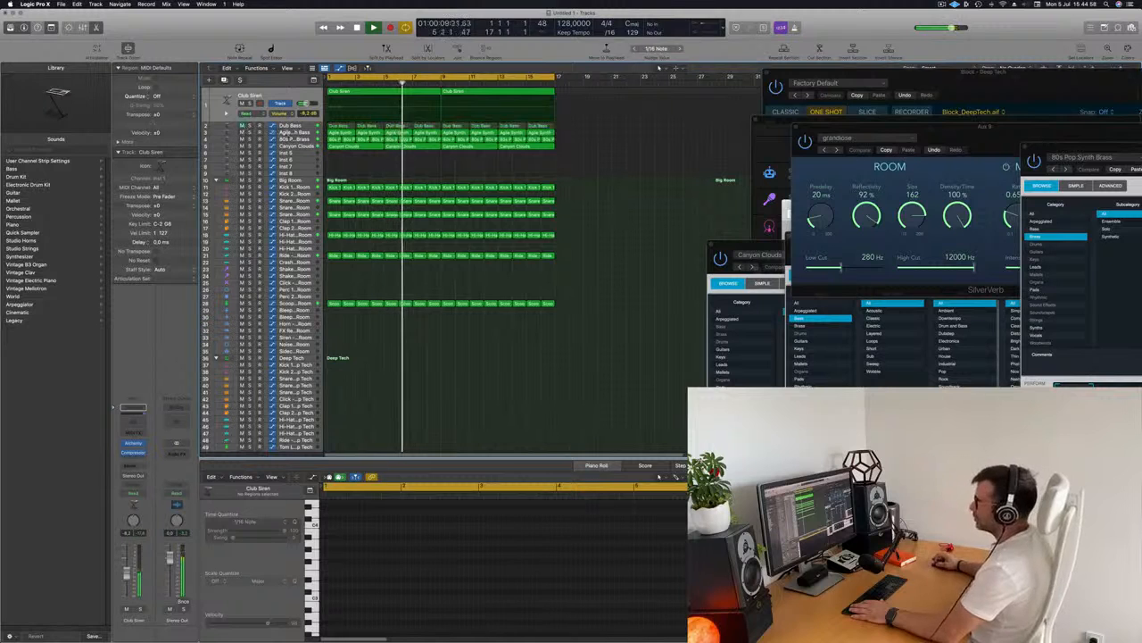
Open the Alchemy windows of the Agile Synth Bass and 80s Pop Synth Brass tracks to inspect them
left_click(292, 133)
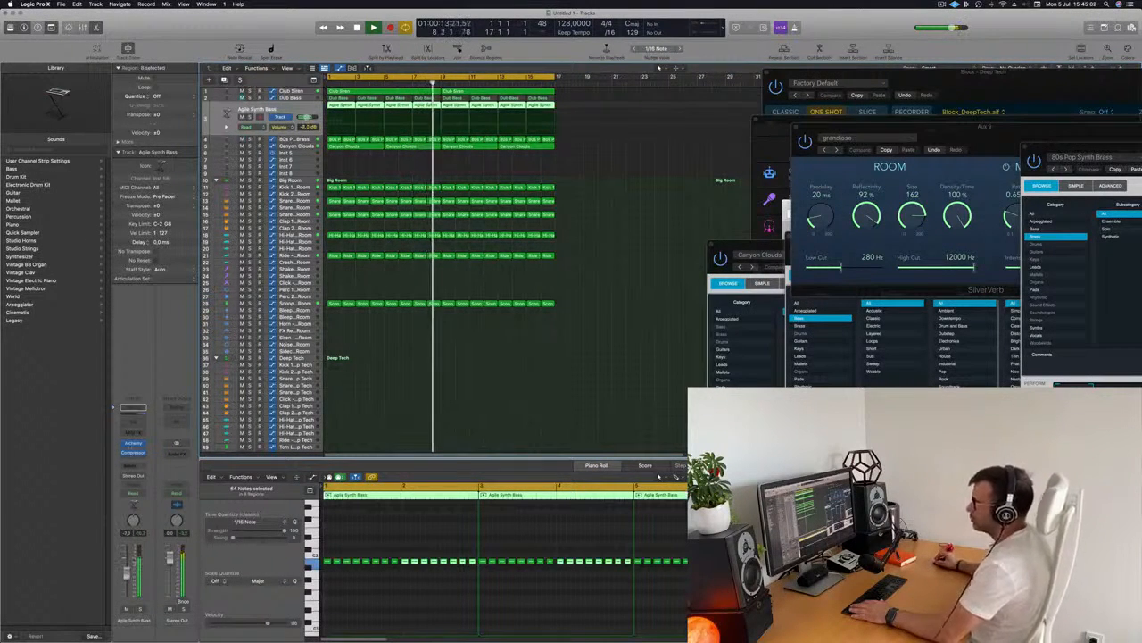
left_click(132, 444)
left_click_drag(788, 250, 650, 225)
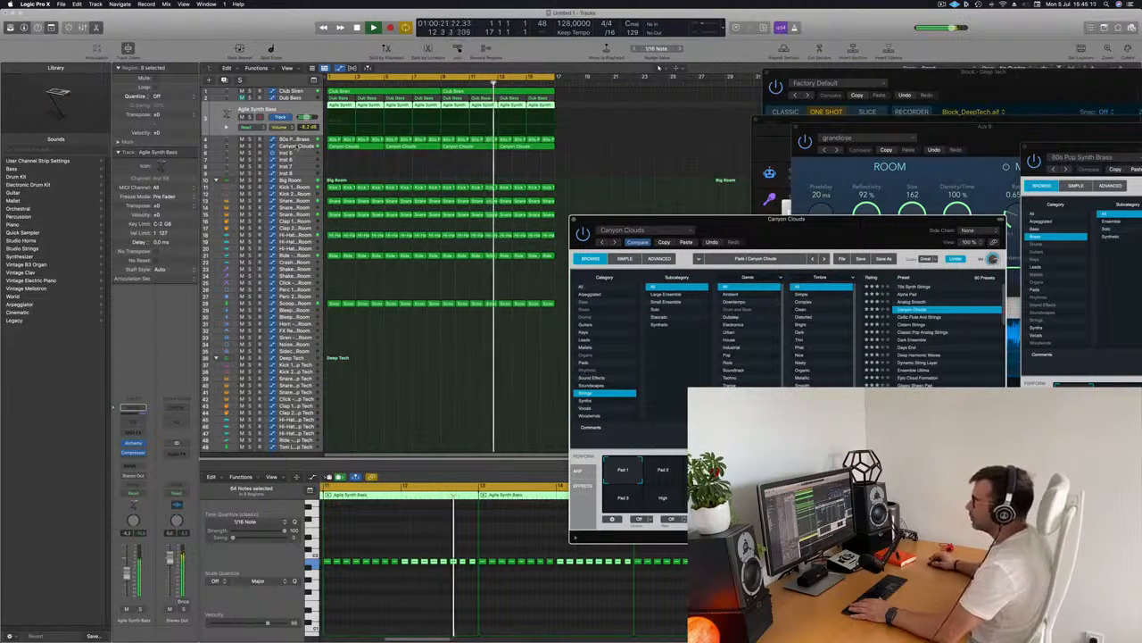
left_click(290, 146)
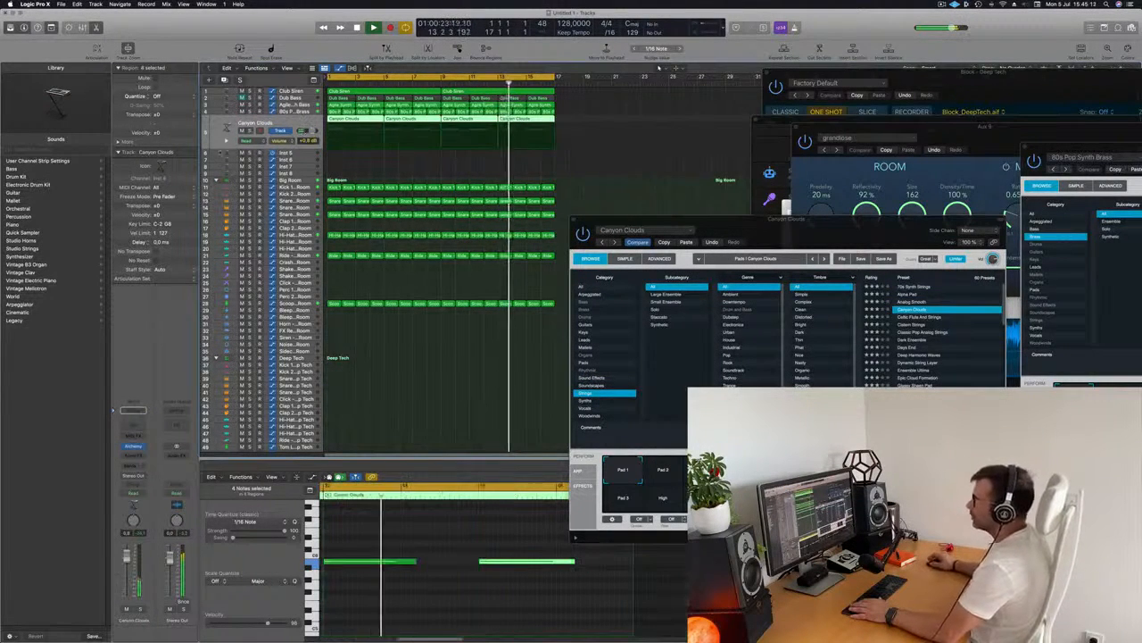
key("Up")
left_click(135, 443)
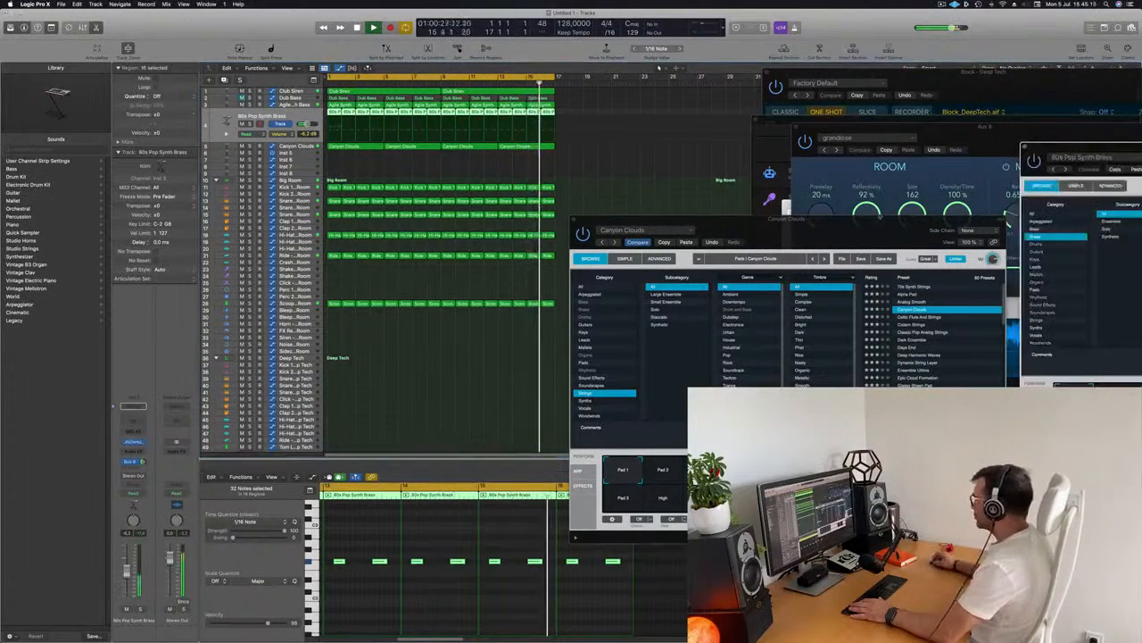
left_click(135, 442)
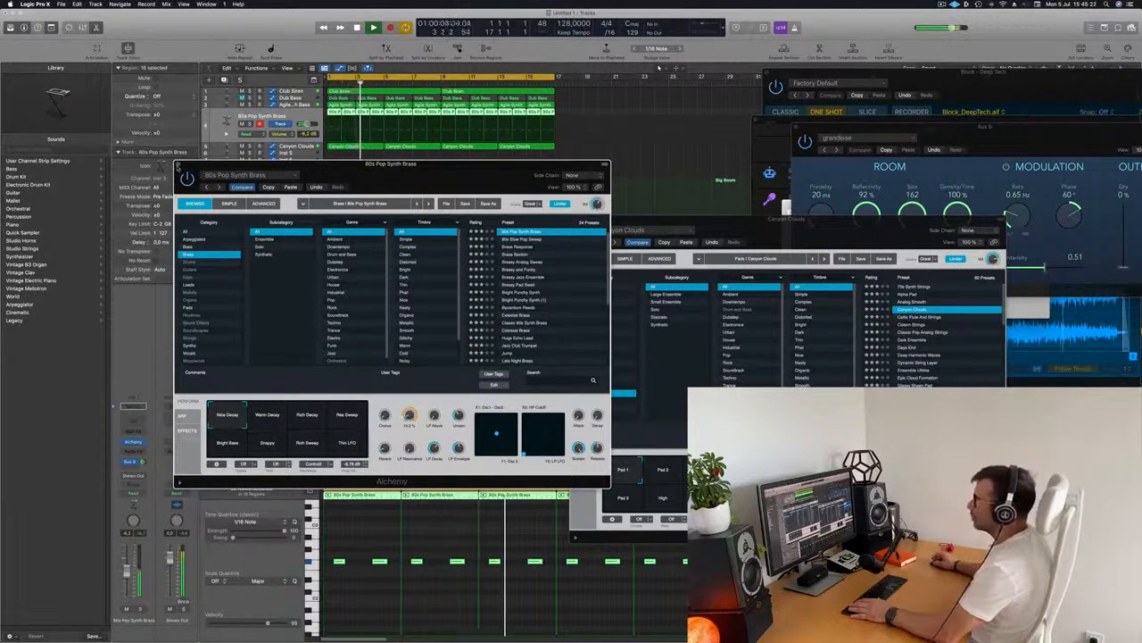
left_click(177, 165)
Open the Agile Synth Bass and 80s Pop Synth Brass Alchemy windows and arrange them side by side
key("Up")
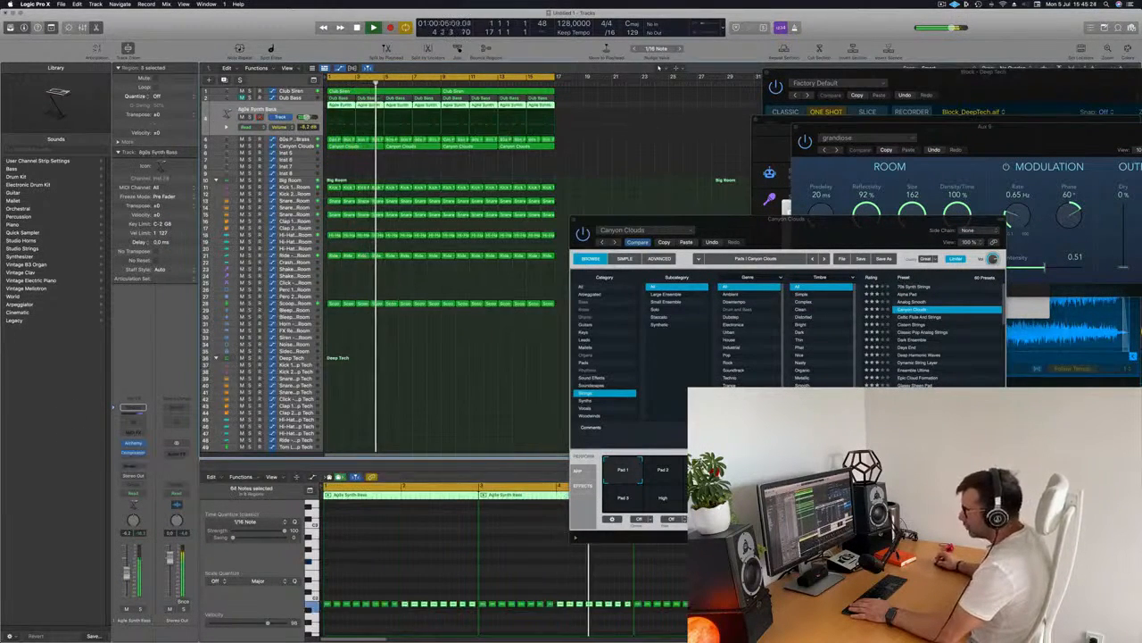
left_click(134, 442)
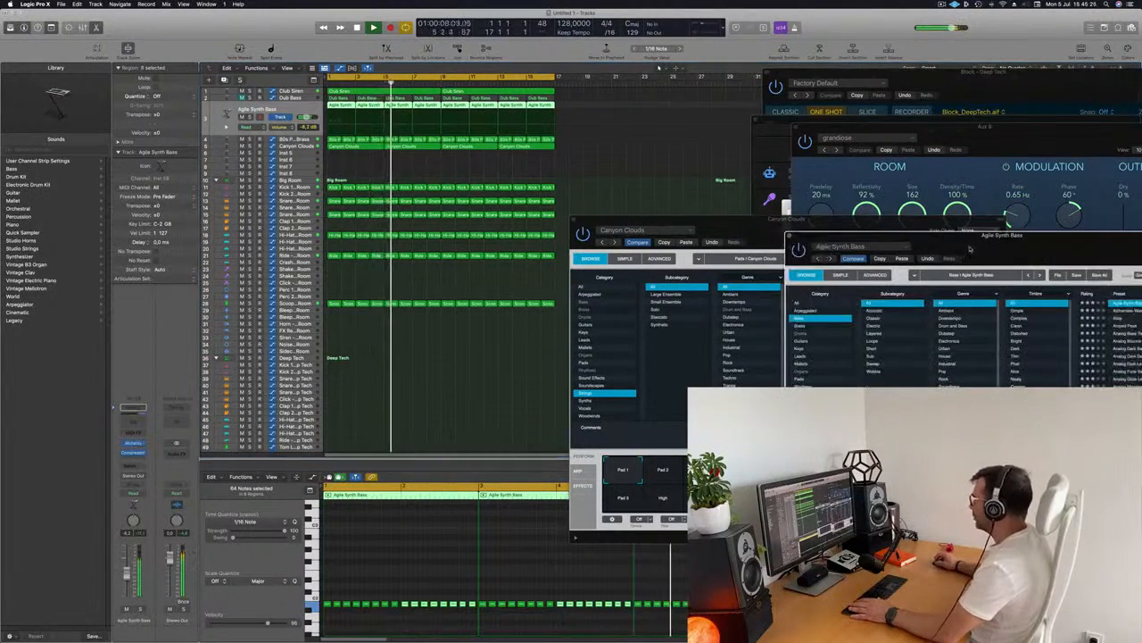
left_click_drag(450, 159, 623, 169)
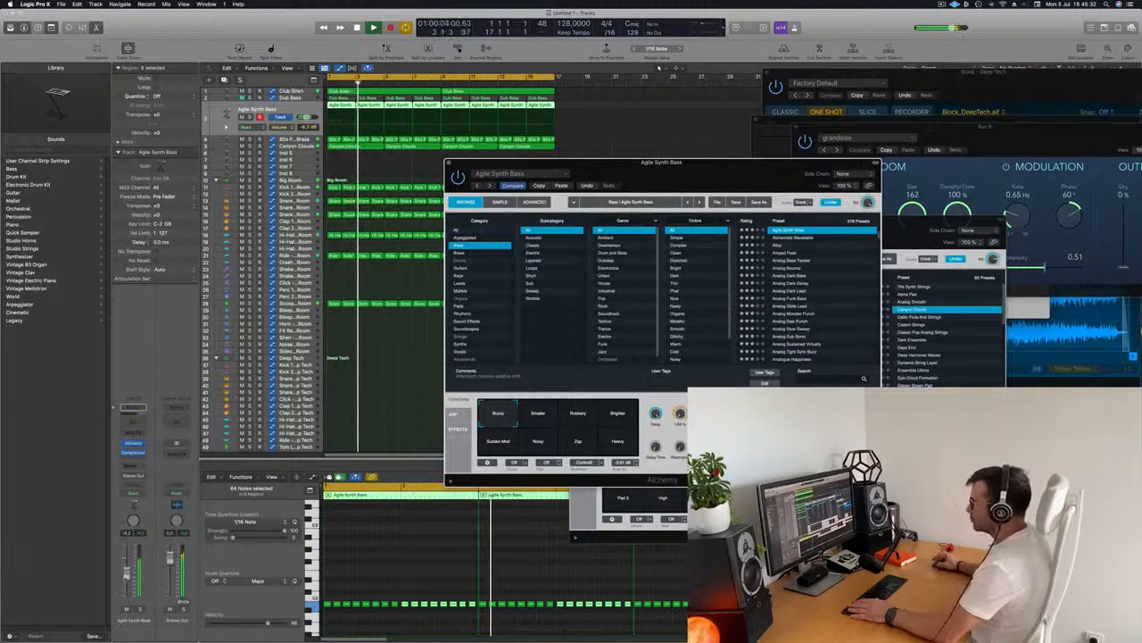
left_click_drag(550, 163, 596, 143)
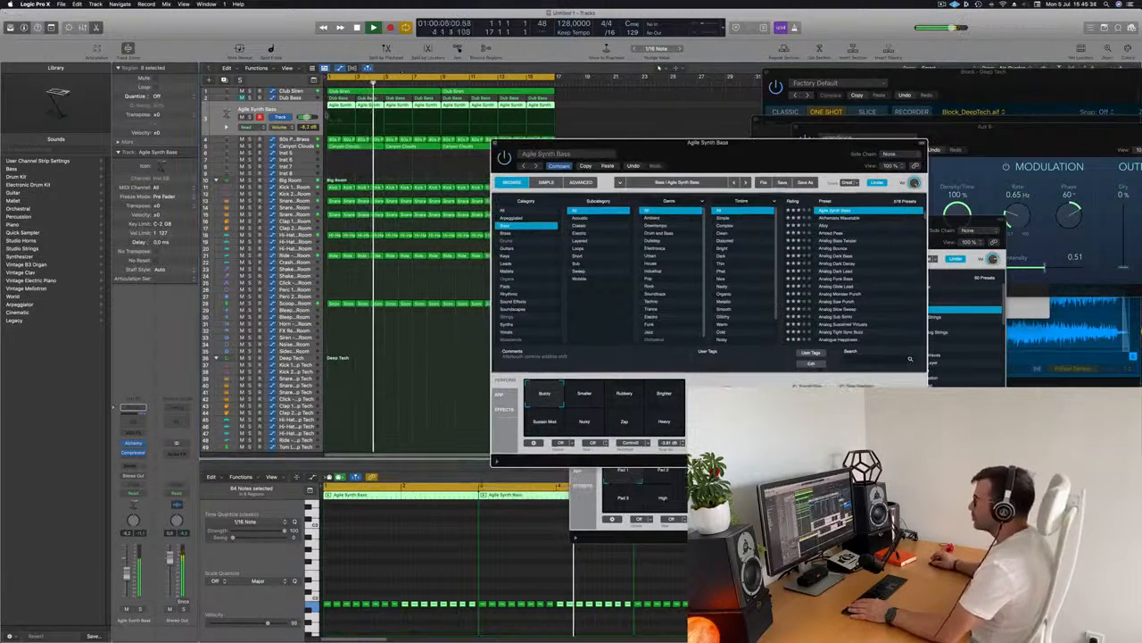
key("Down")
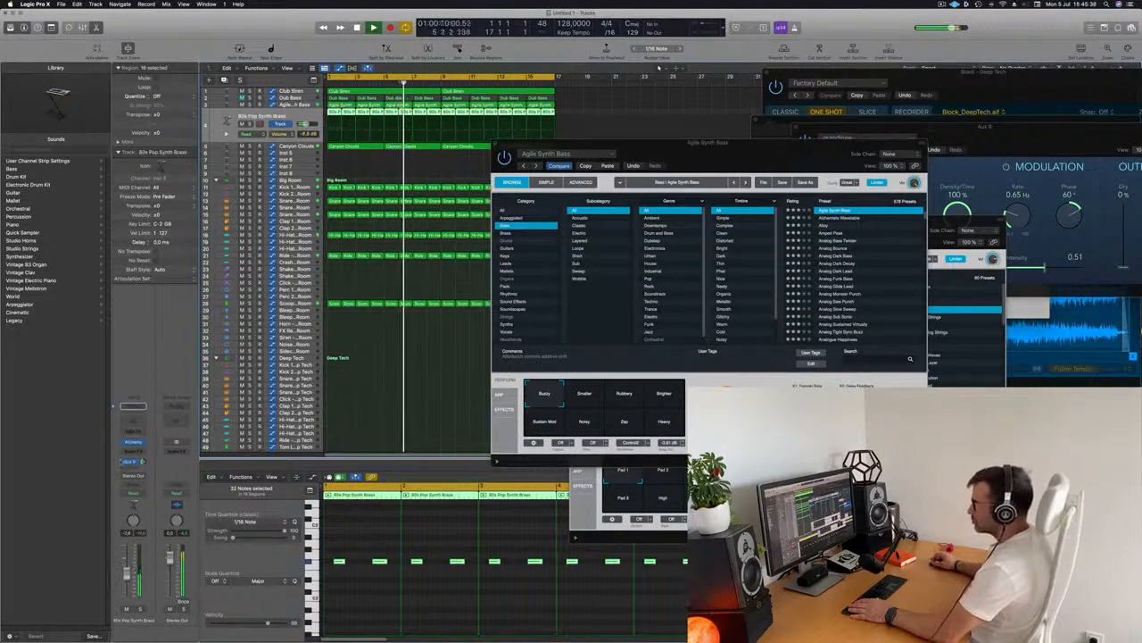
left_click(138, 444)
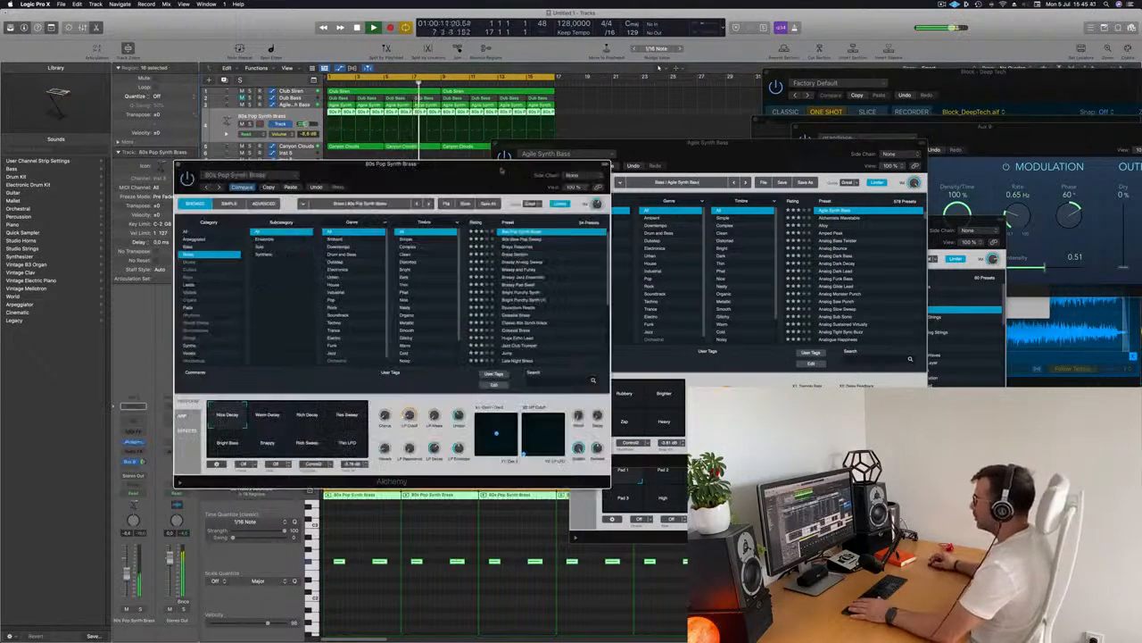
left_click_drag(285, 164, 806, 146)
key("Return")
On the Kick 1 - Big Room Channel EQ, disable the low cut and boost the 75 Hz band to +4.9 dB
left_click(293, 186)
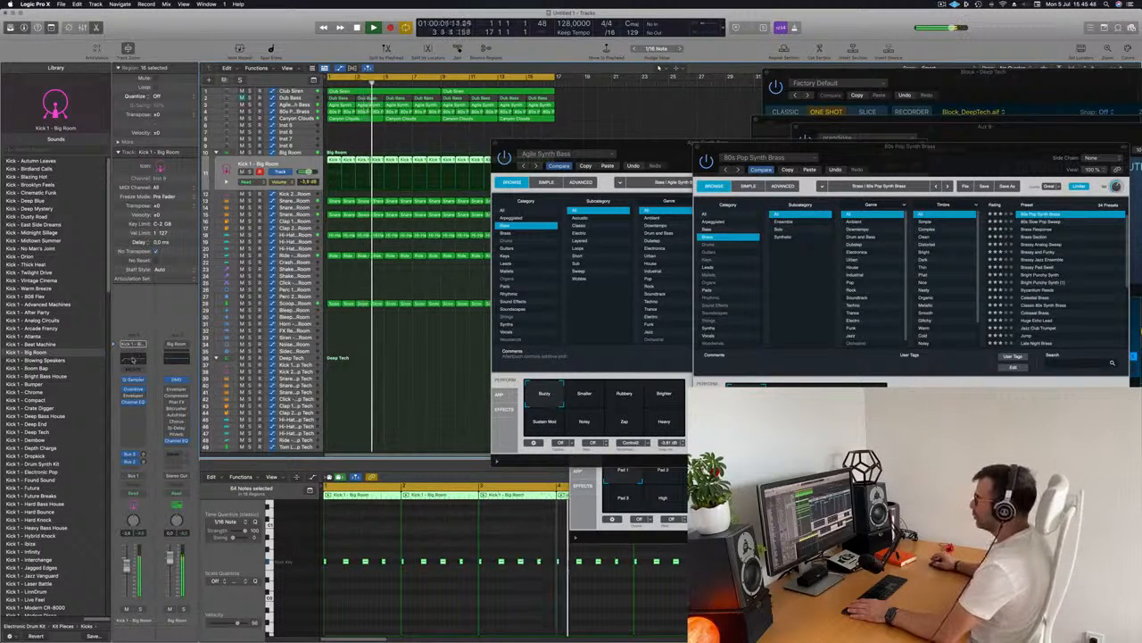
left_click(133, 402)
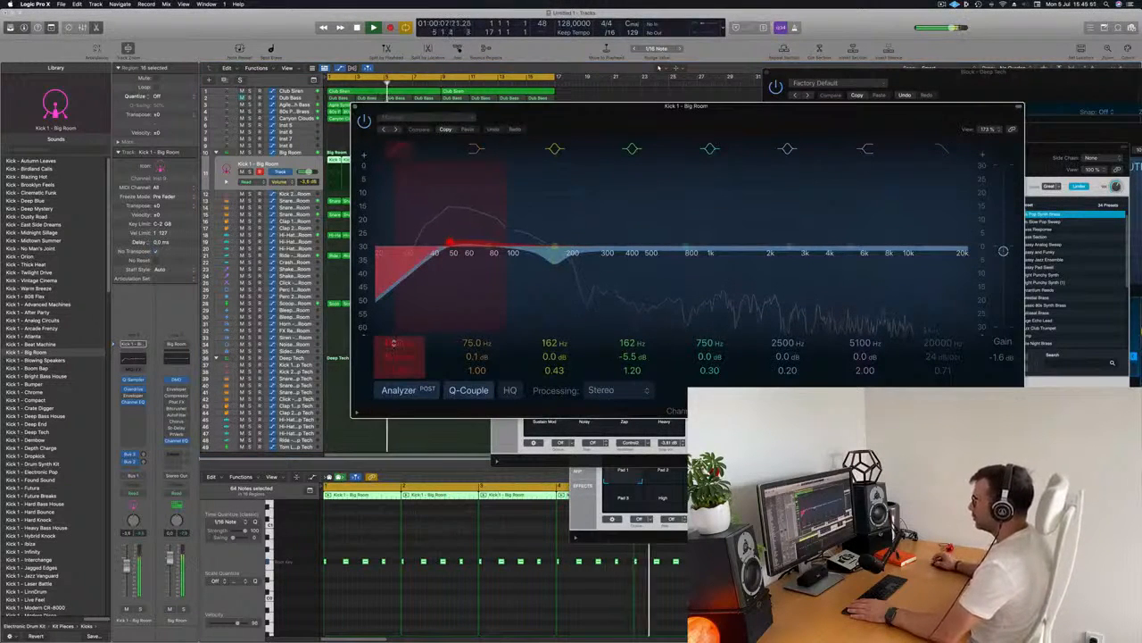
left_click(398, 149)
left_click_drag(476, 356, 476, 344)
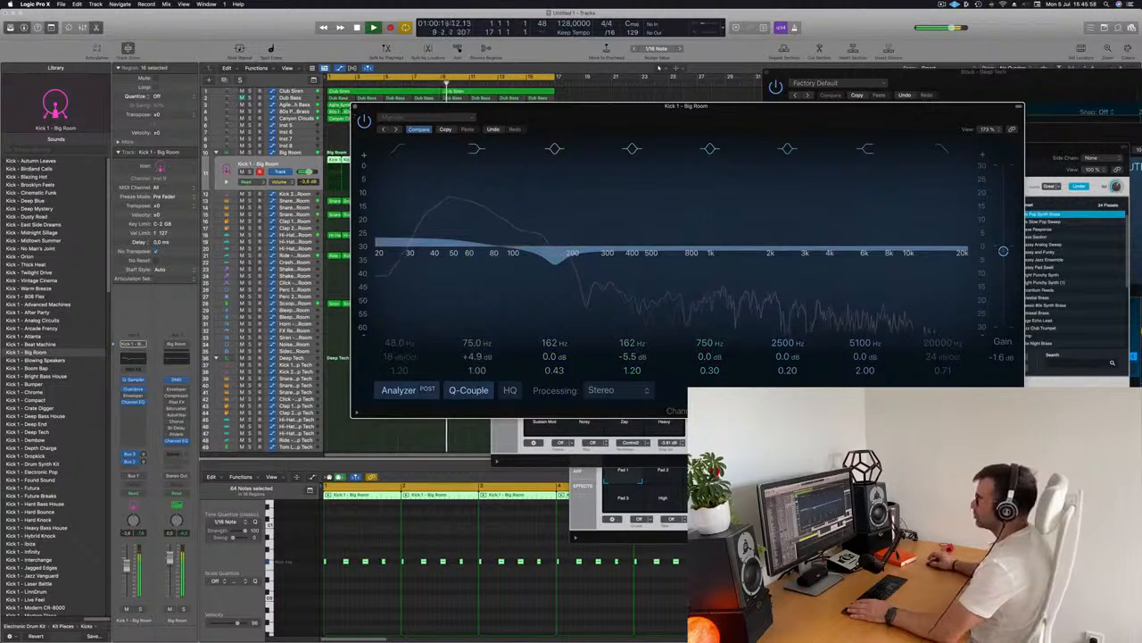
left_click(355, 108)
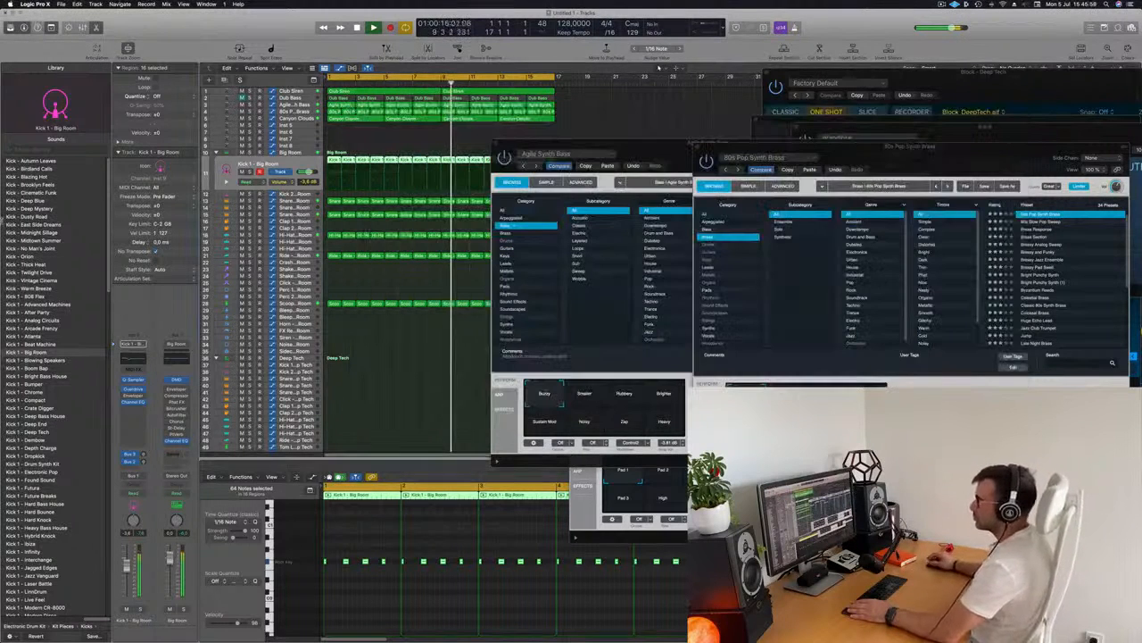
Reposition the 80s Pop Synth Brass and Agile Synth Bass plugin windows out of the way
left_click(307, 113)
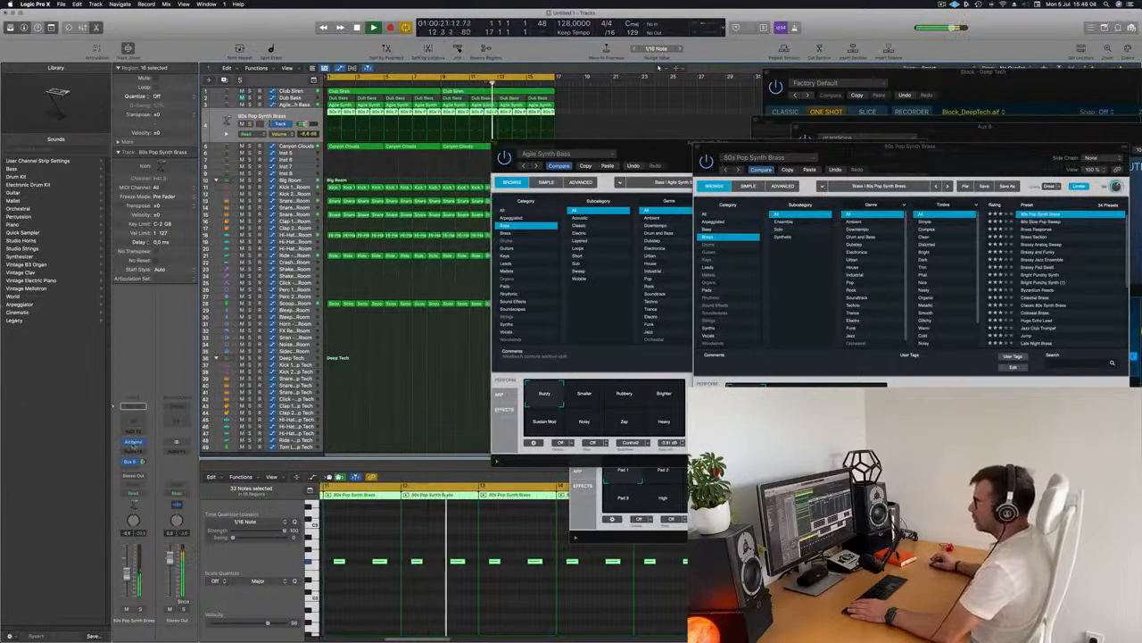
left_click(133, 442)
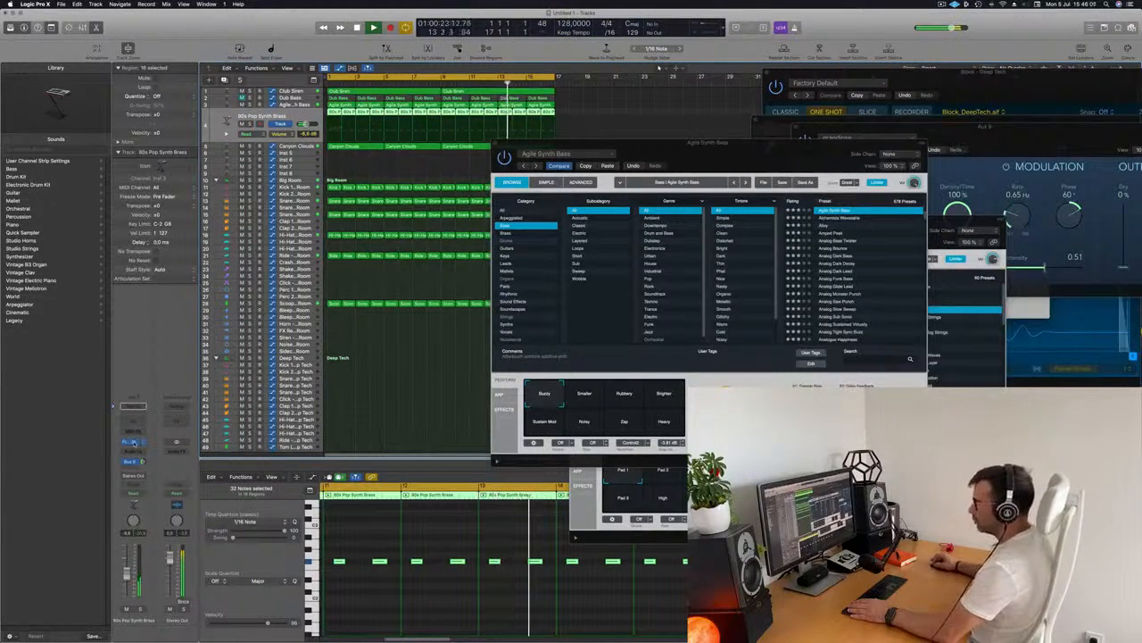
left_click_drag(757, 145, 547, 132)
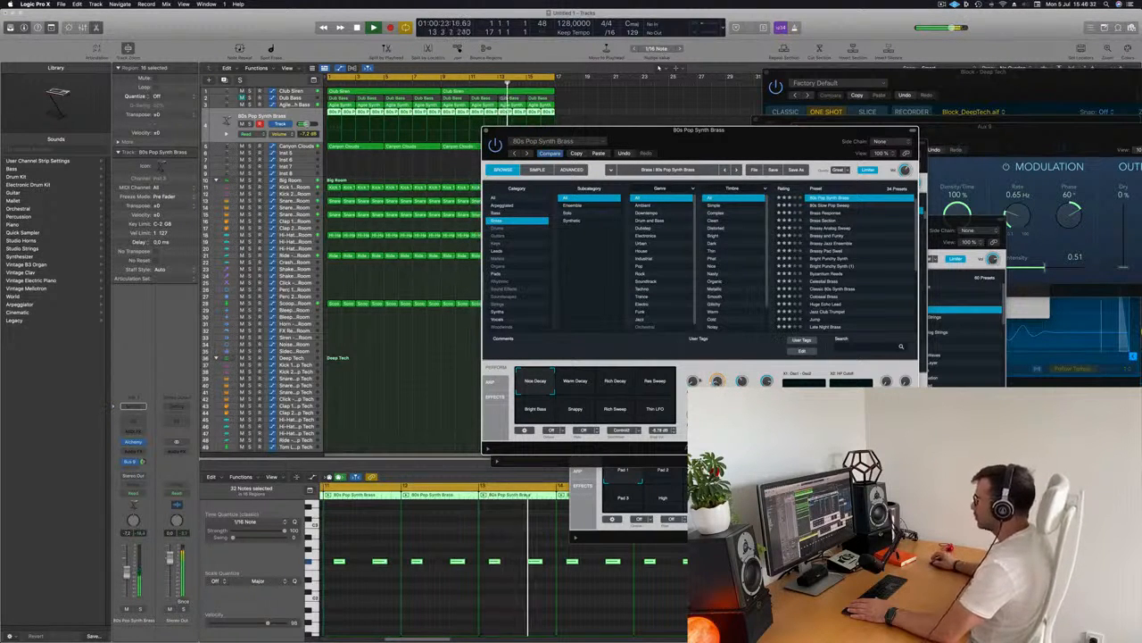
left_click_drag(685, 142, 741, 160)
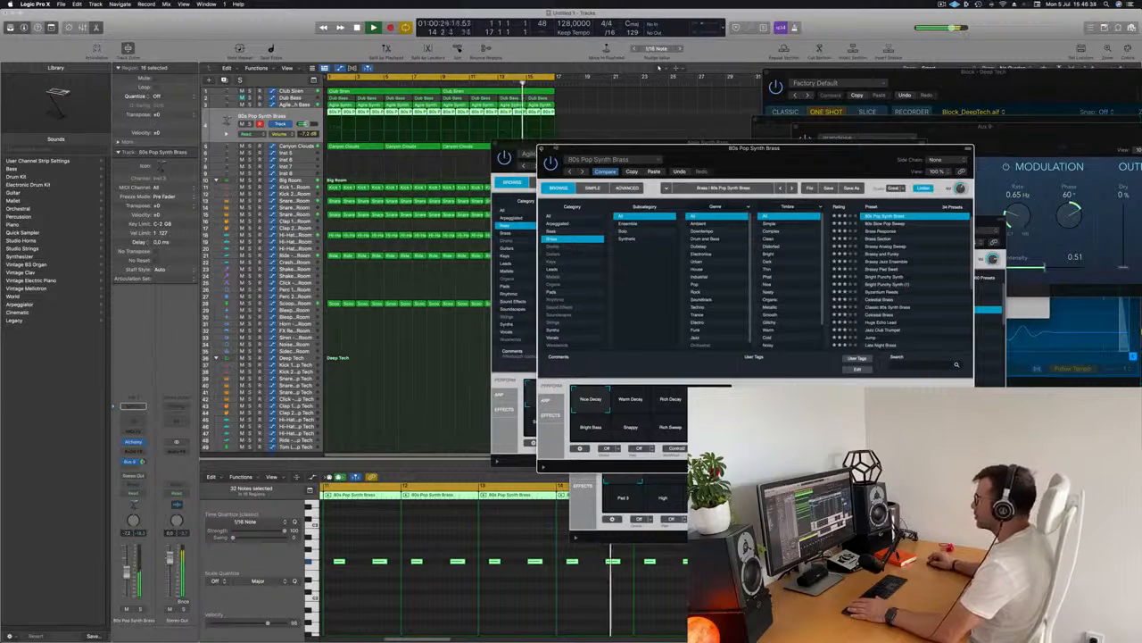
left_click(542, 148)
left_click_drag(555, 143, 744, 197)
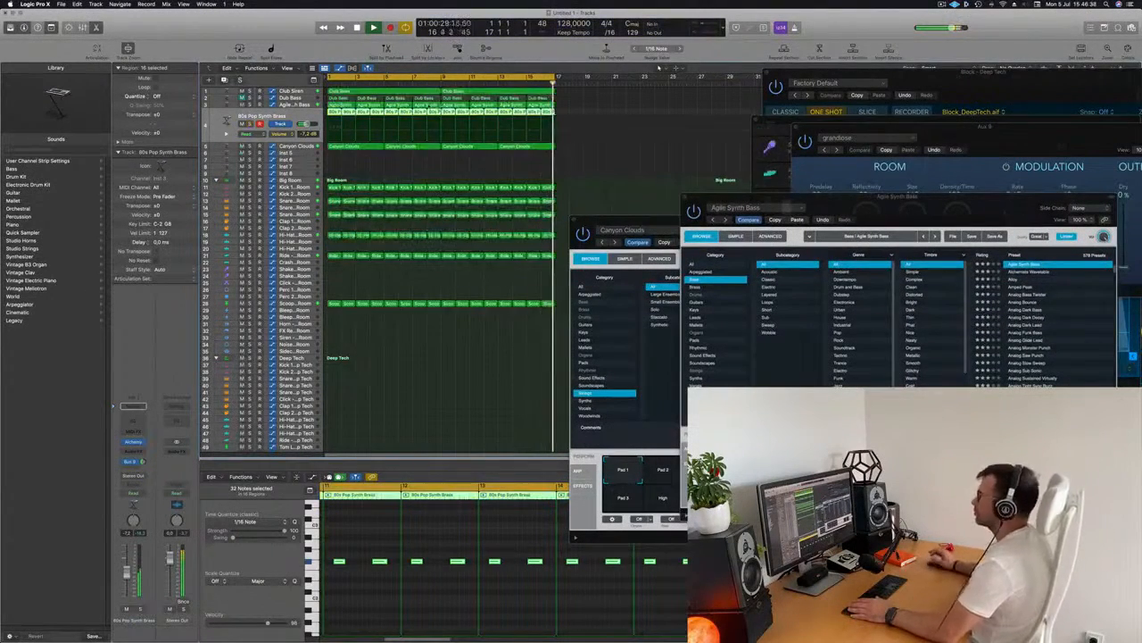
Add a bus send to the Canyon Clouds strings track
key("Down")
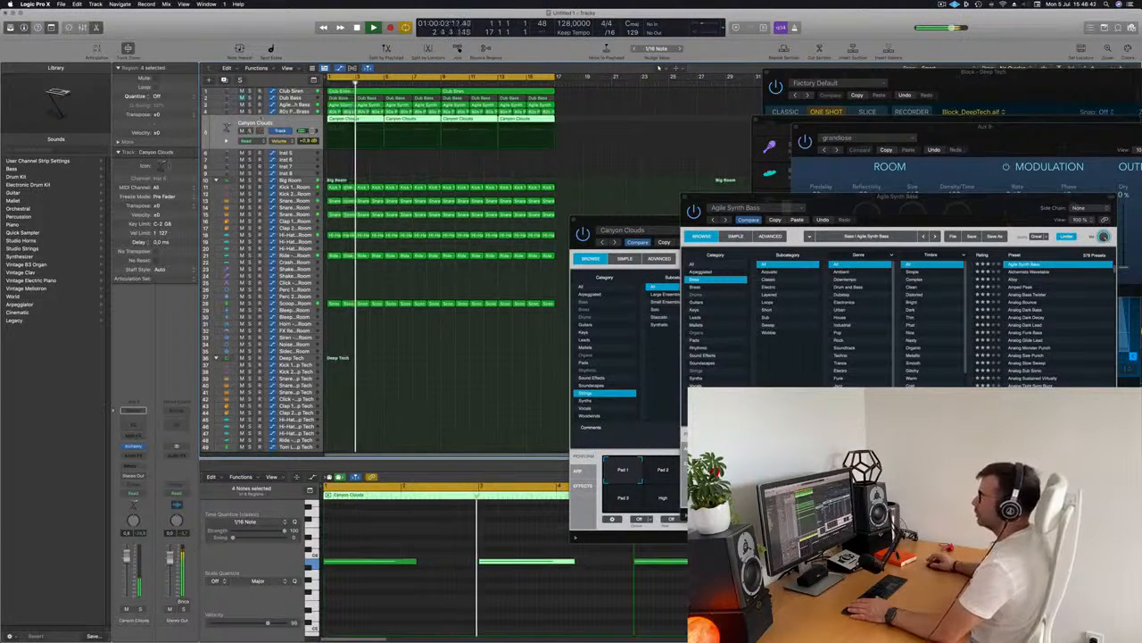
left_click(134, 465)
mouse_move(147, 476)
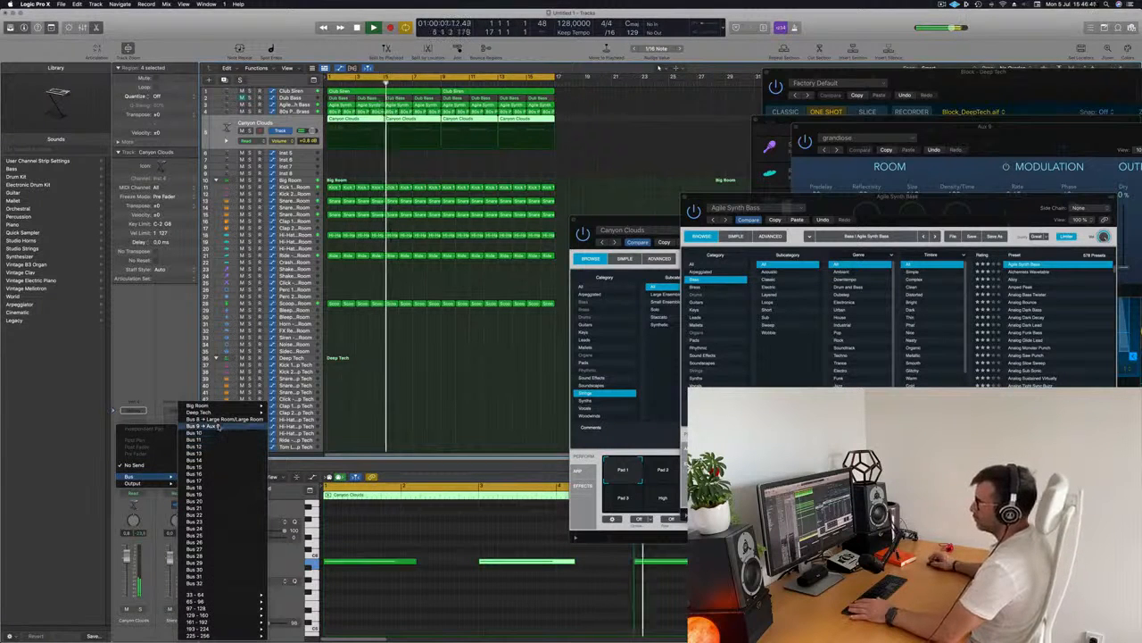
left_click(207, 433)
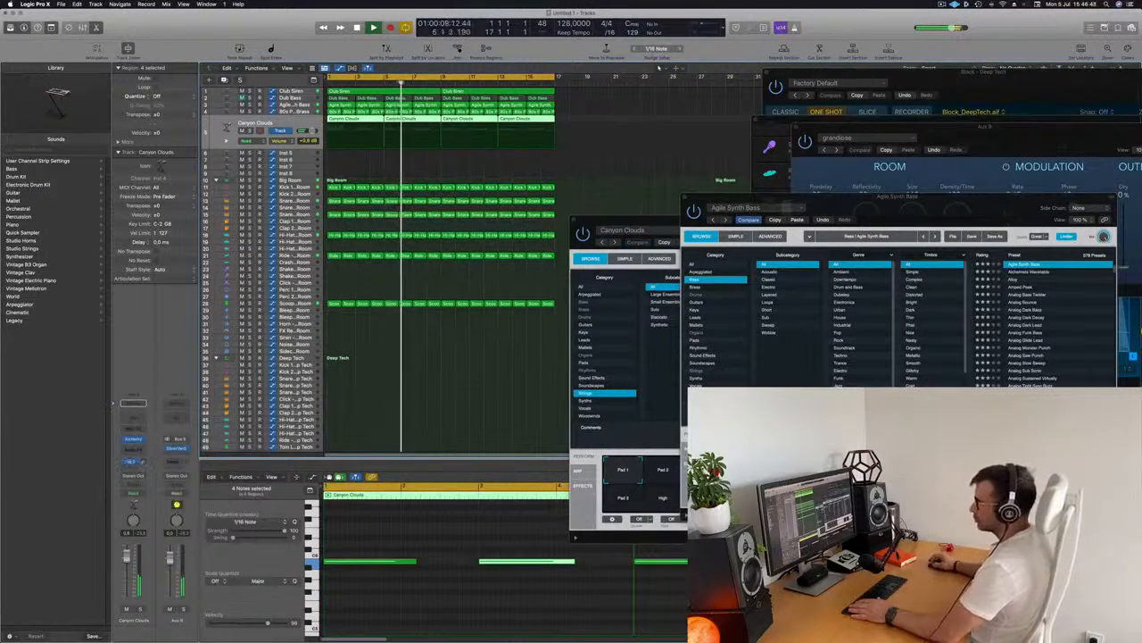
Insert a stereo Compressor on Canyon Clouds with its side chain set to Bus 1
left_click(143, 449)
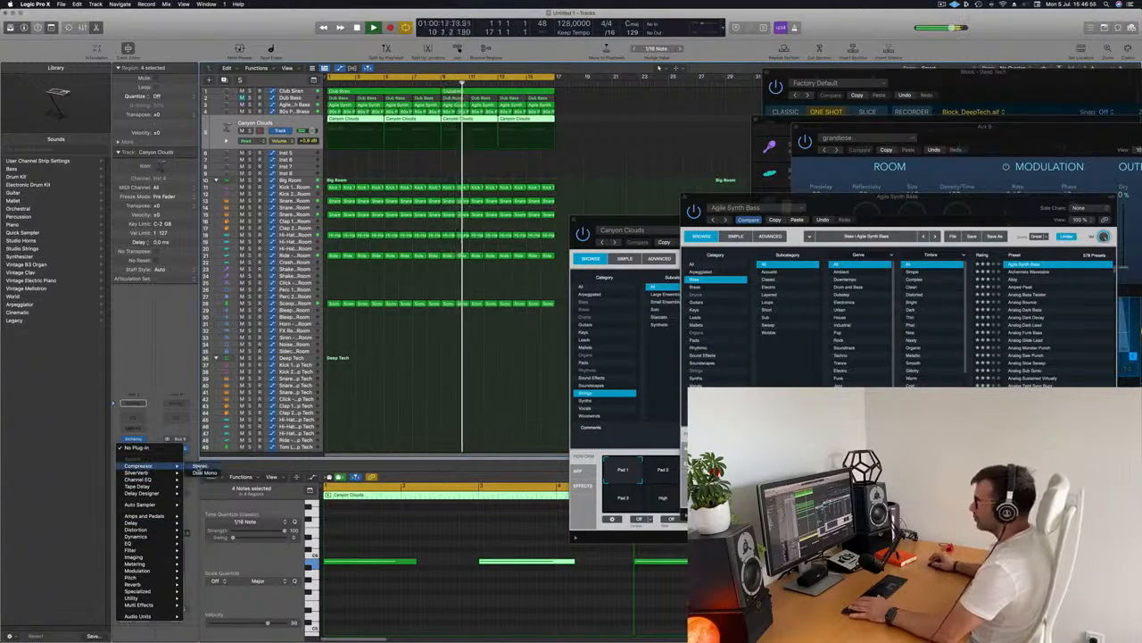
left_click(199, 466)
left_click(791, 118)
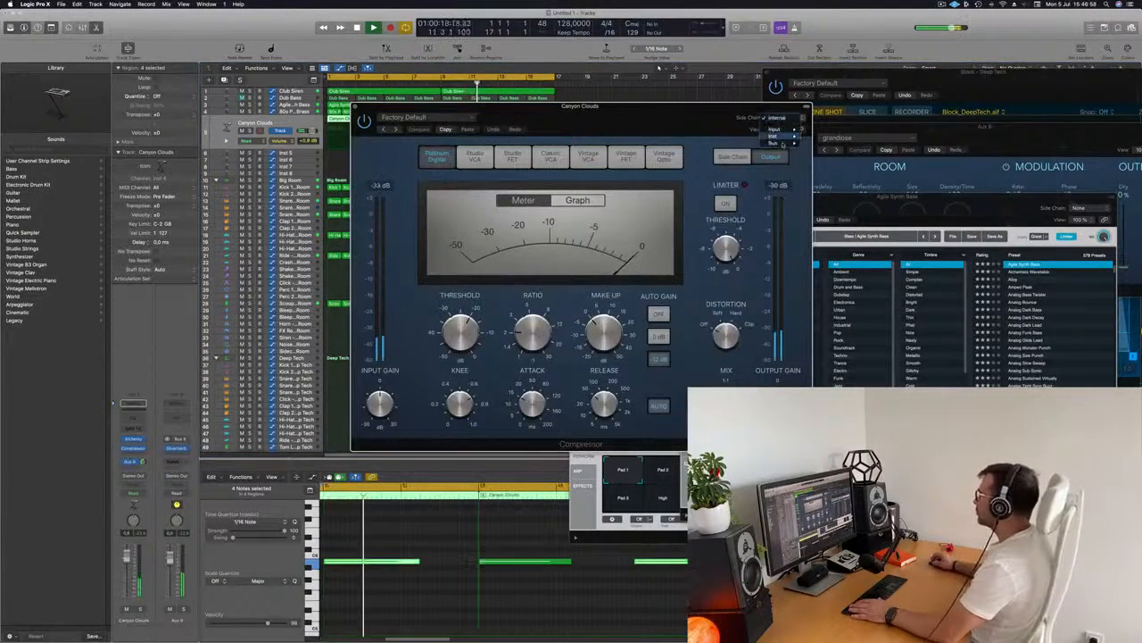
mouse_move(787, 141)
left_click(823, 140)
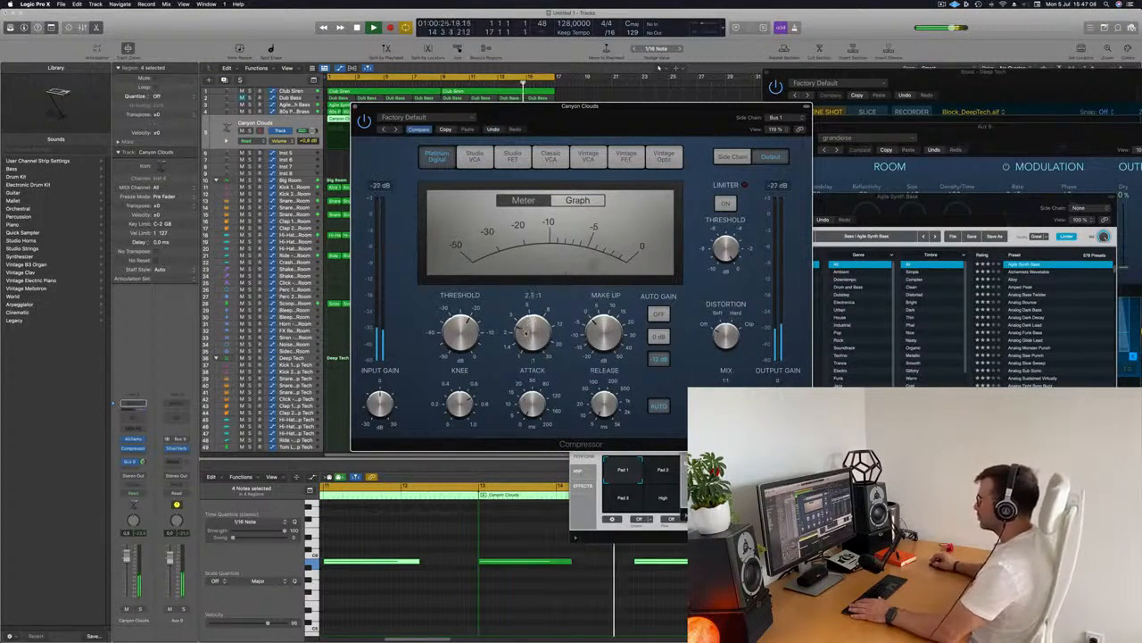
left_click_drag(628, 119, 635, 119)
left_click_drag(127, 561, 127, 561)
left_click(361, 106)
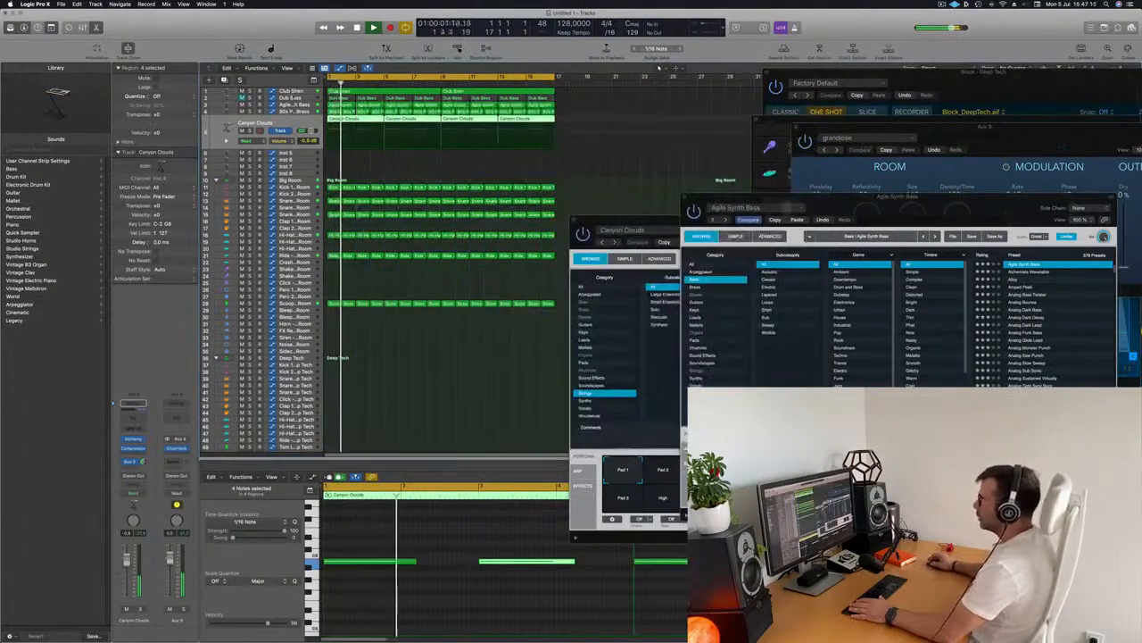
Unmute the Block - Deep Tech drum track
scroll(379, 268, "down", 5)
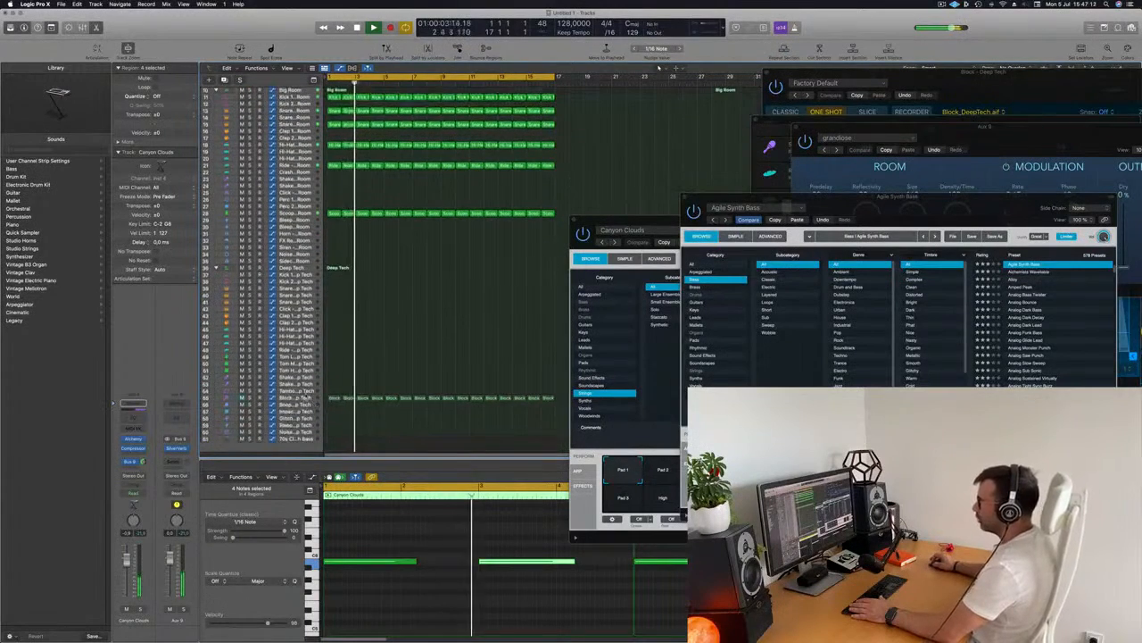
left_click(305, 392)
left_click(301, 399)
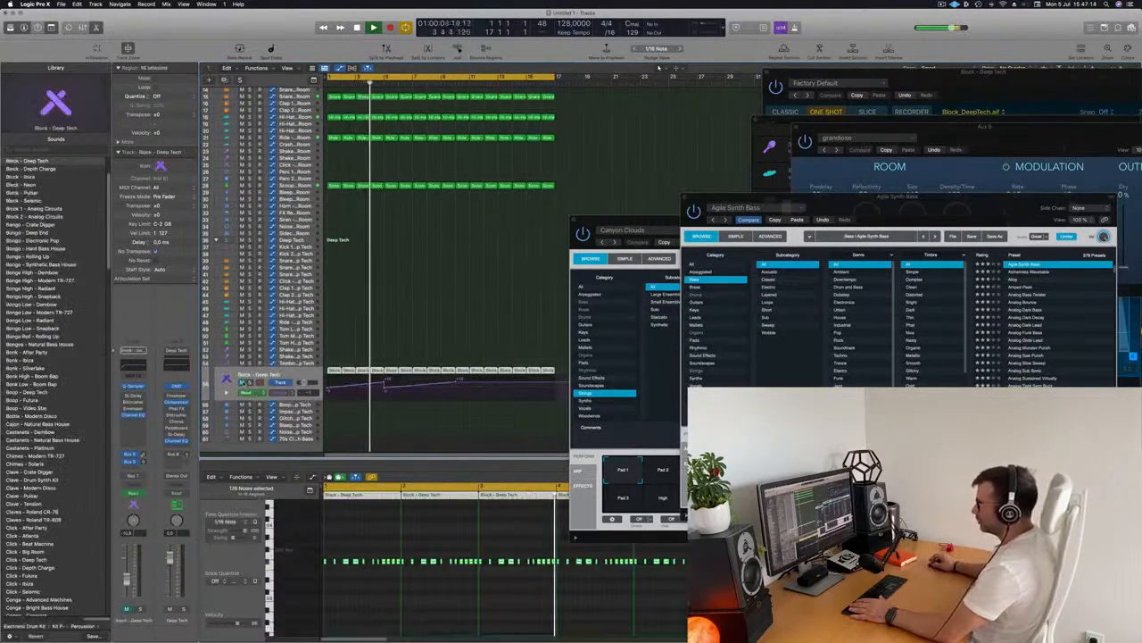
left_click(243, 383)
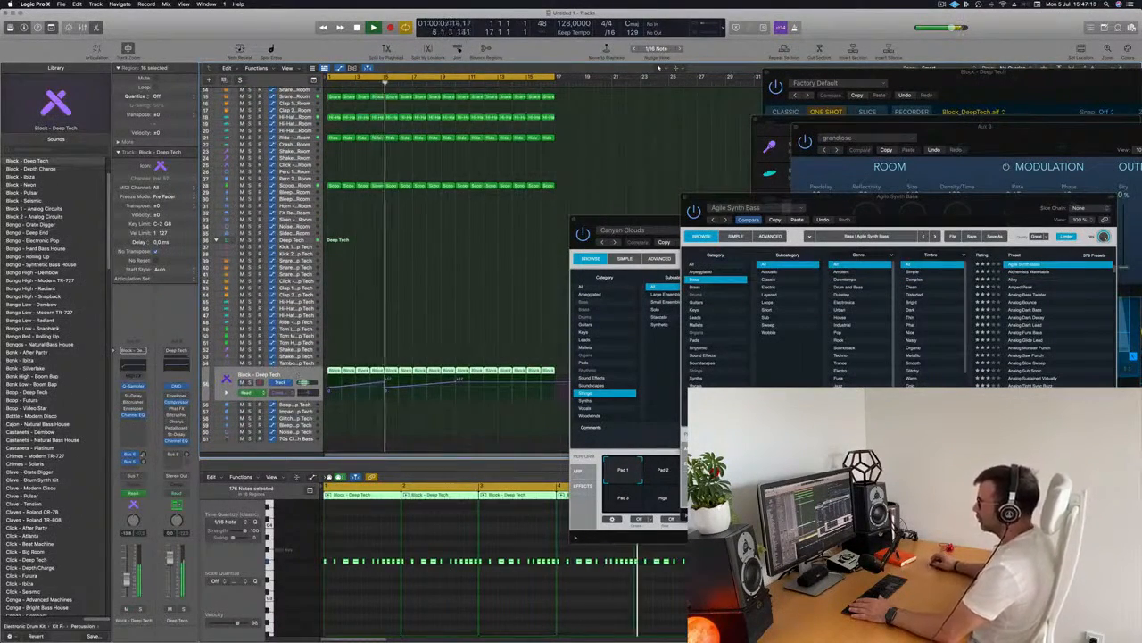
left_click(555, 384)
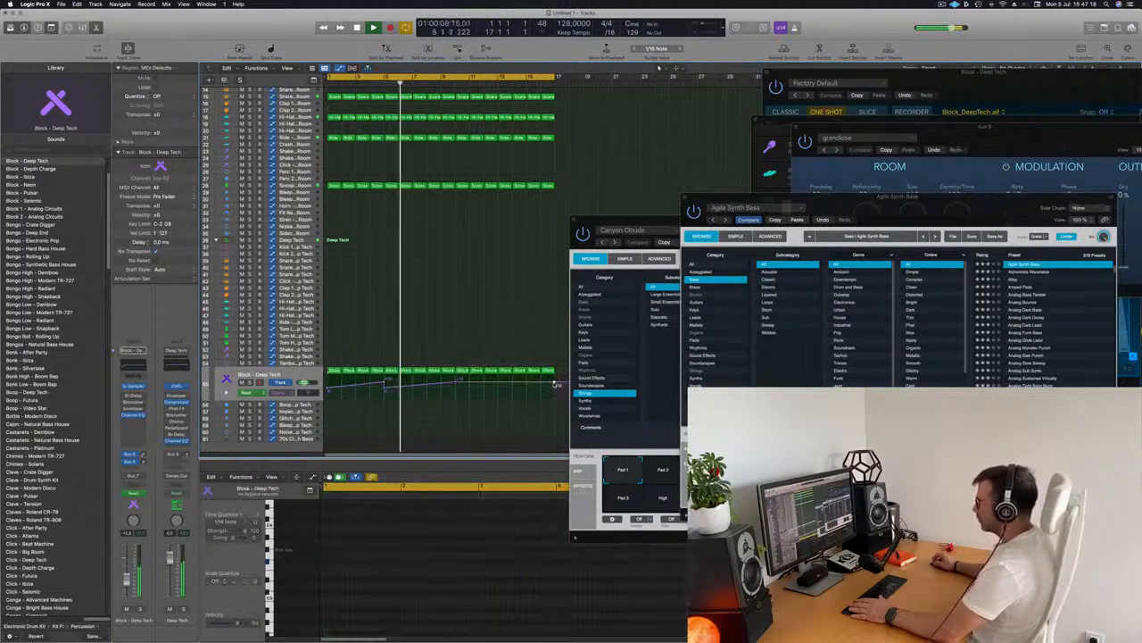